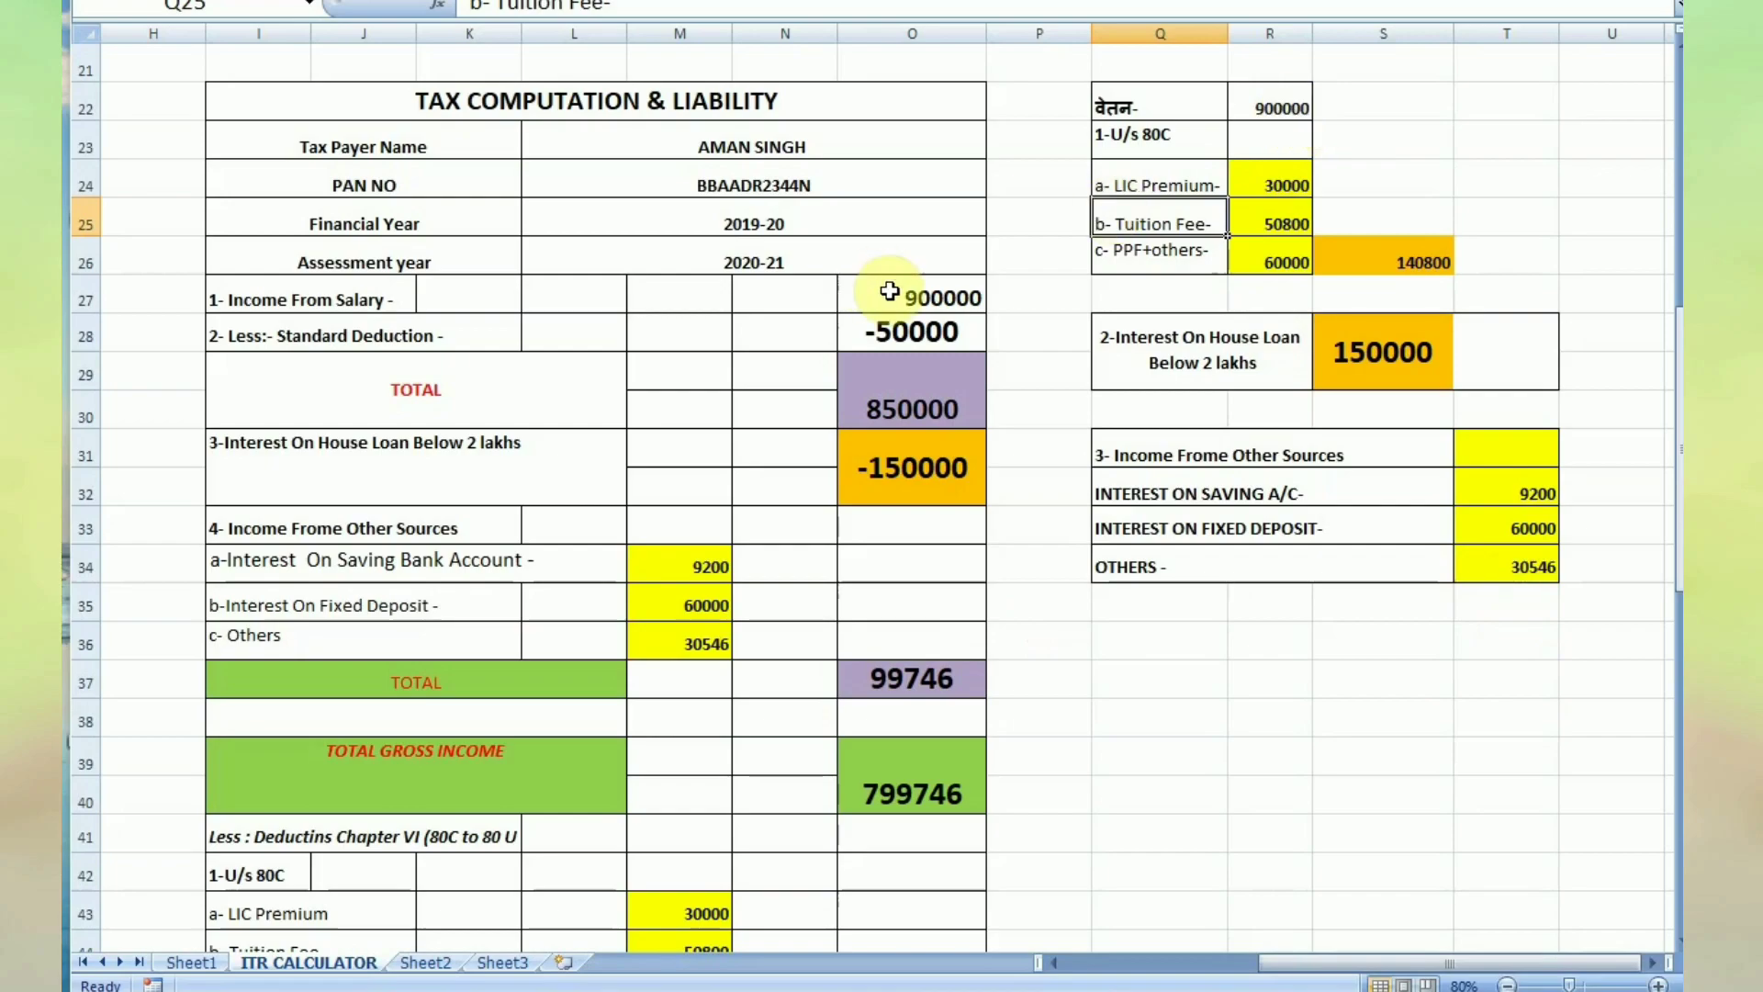
# Set the interest on saving account under income from other sources to 6600.
pyautogui.scroll(-1, 893, 308)
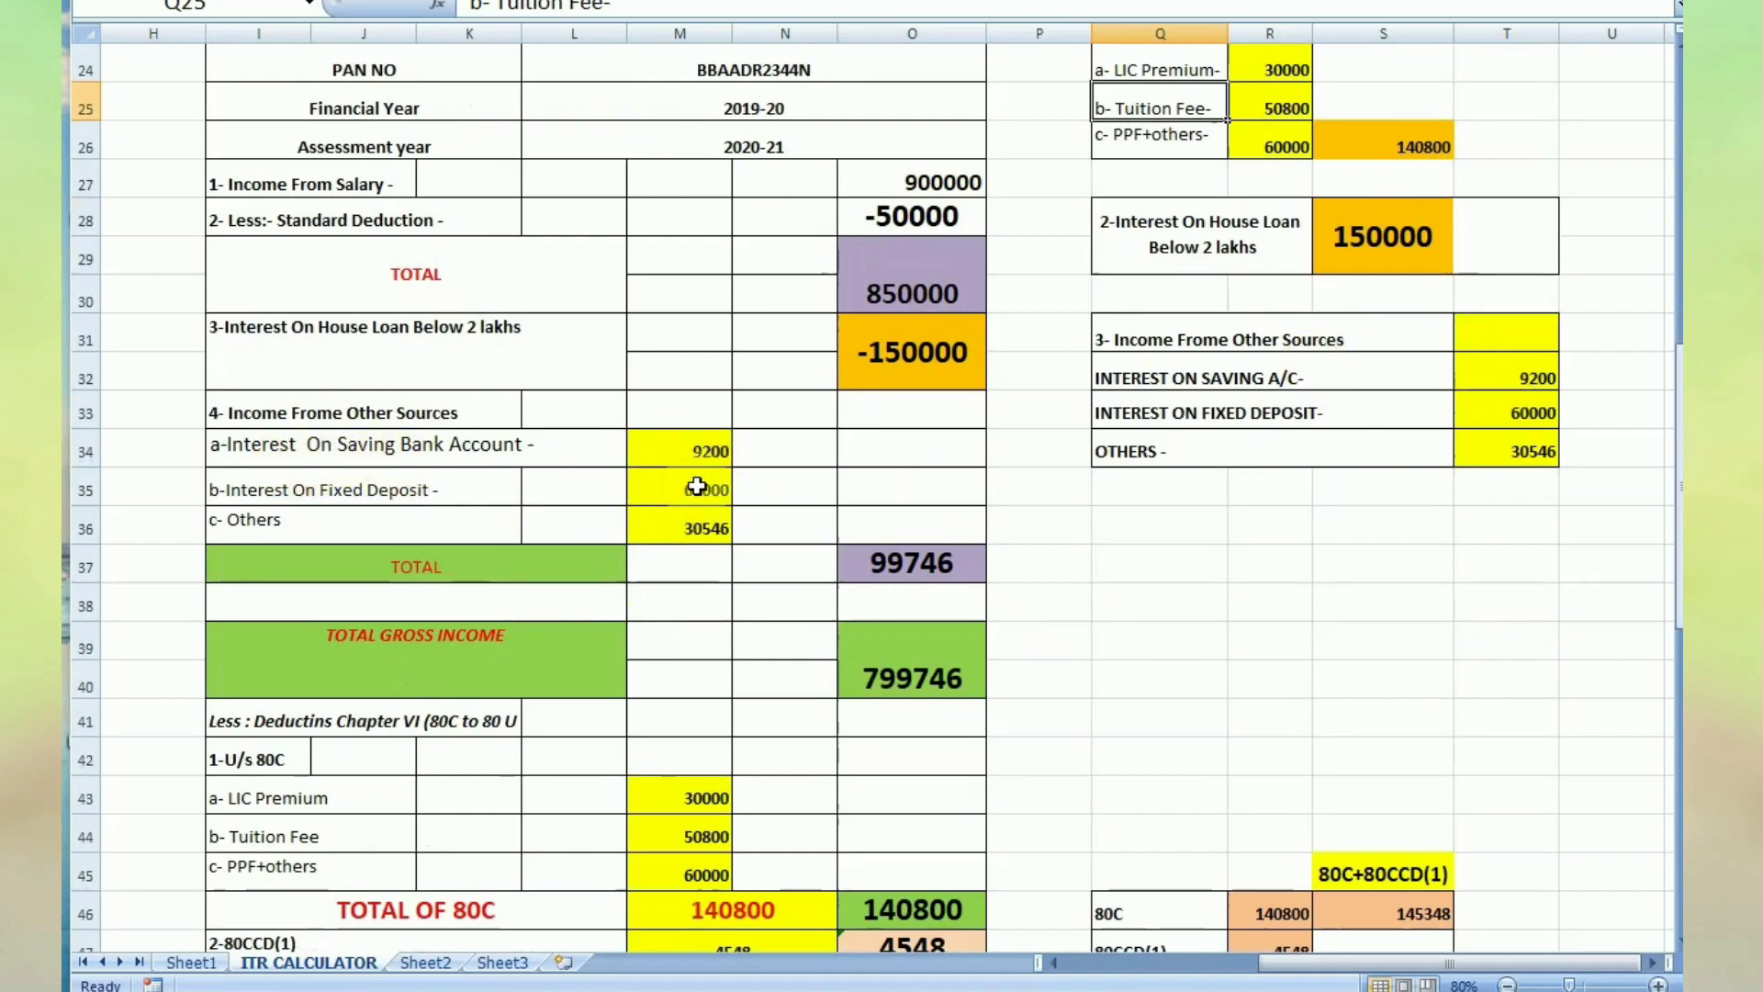
pyautogui.click(1534, 377)
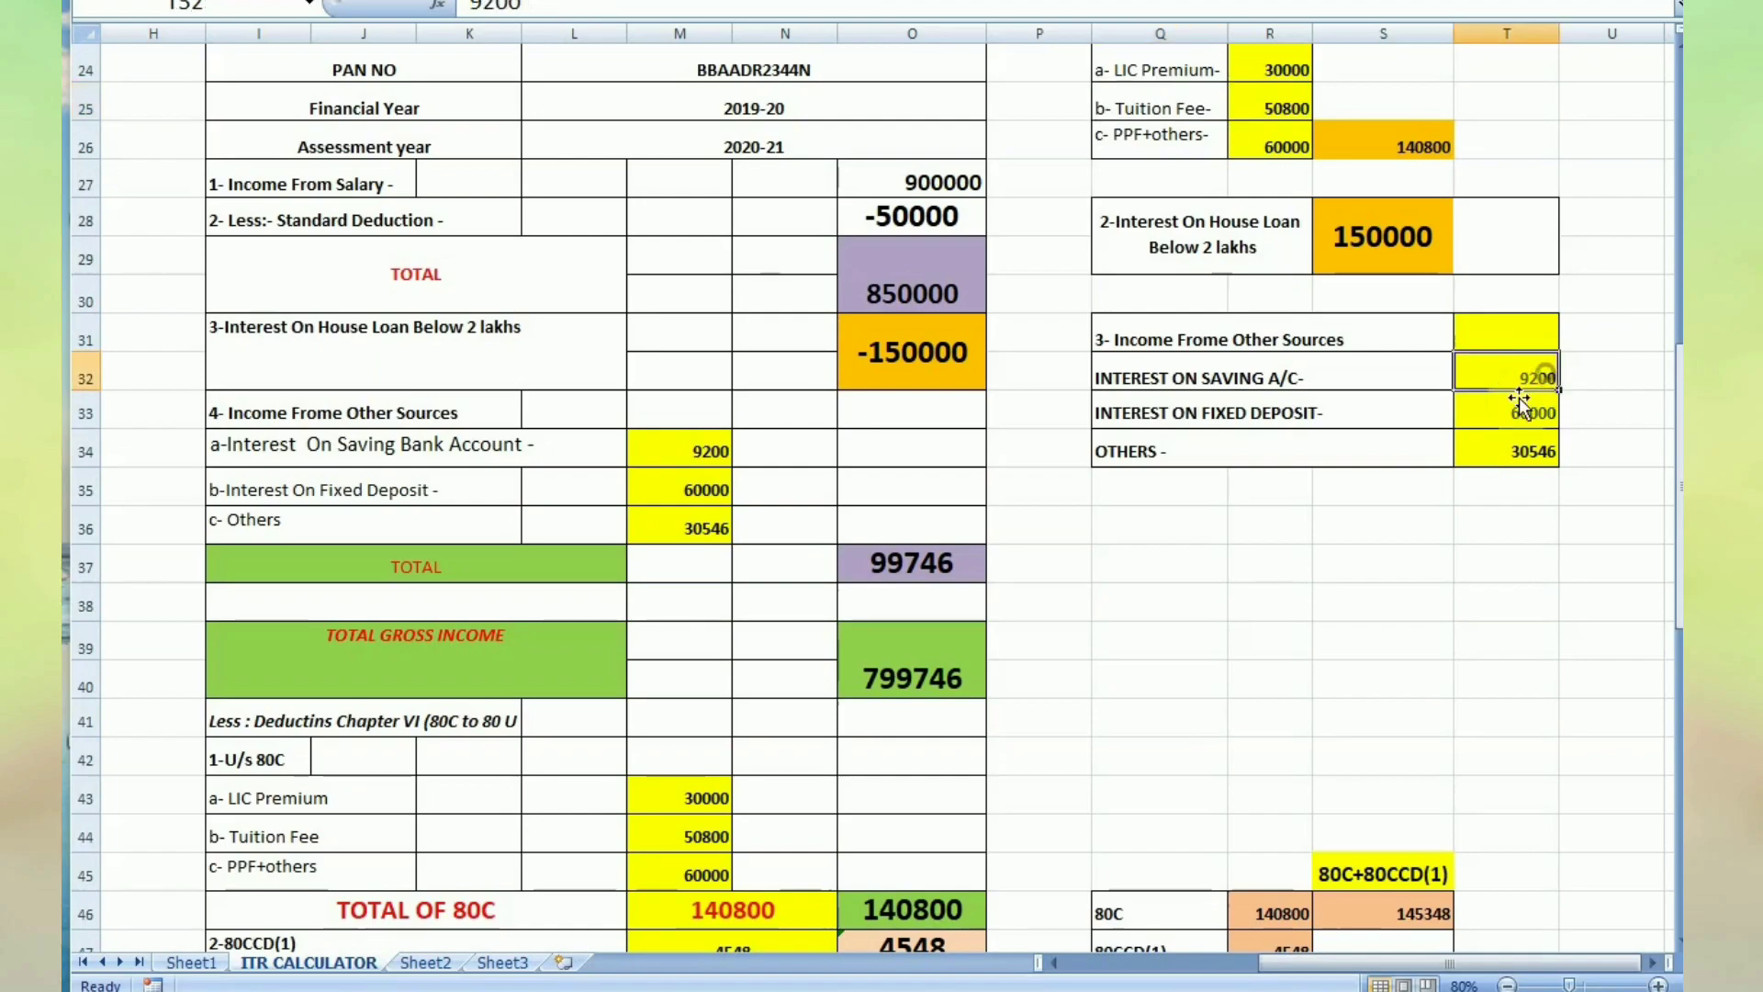
pyautogui.press('BackSpace')
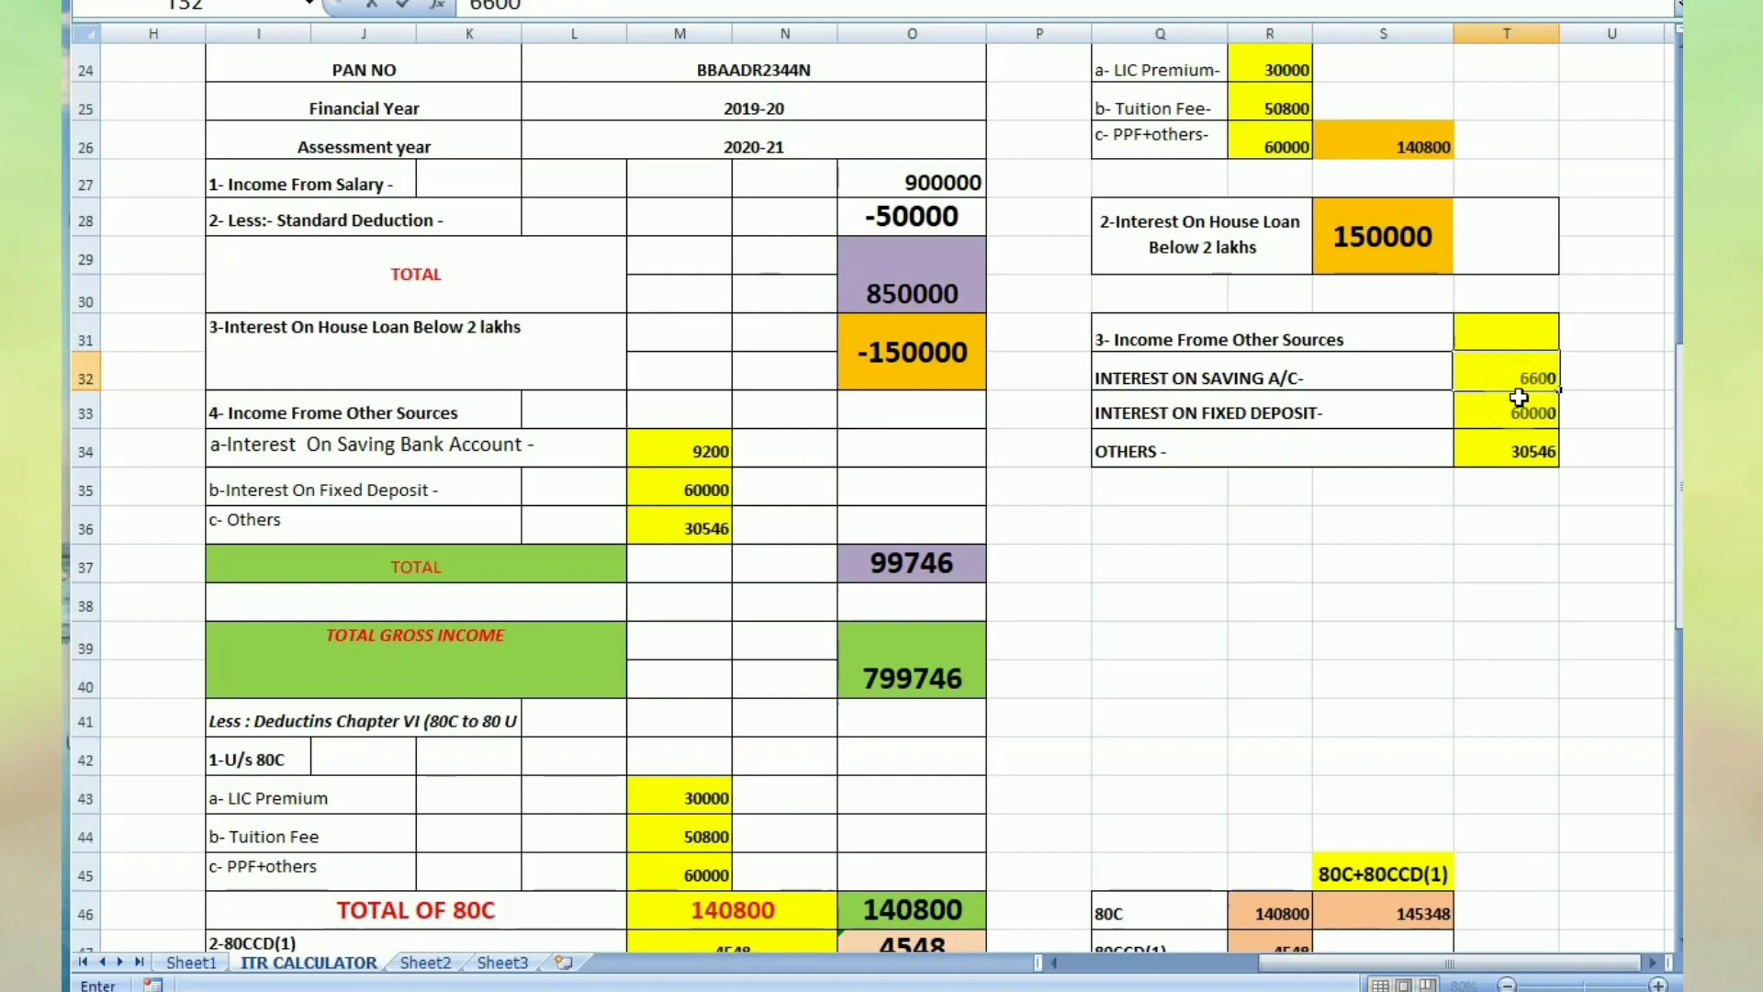
pyautogui.press('Tab')
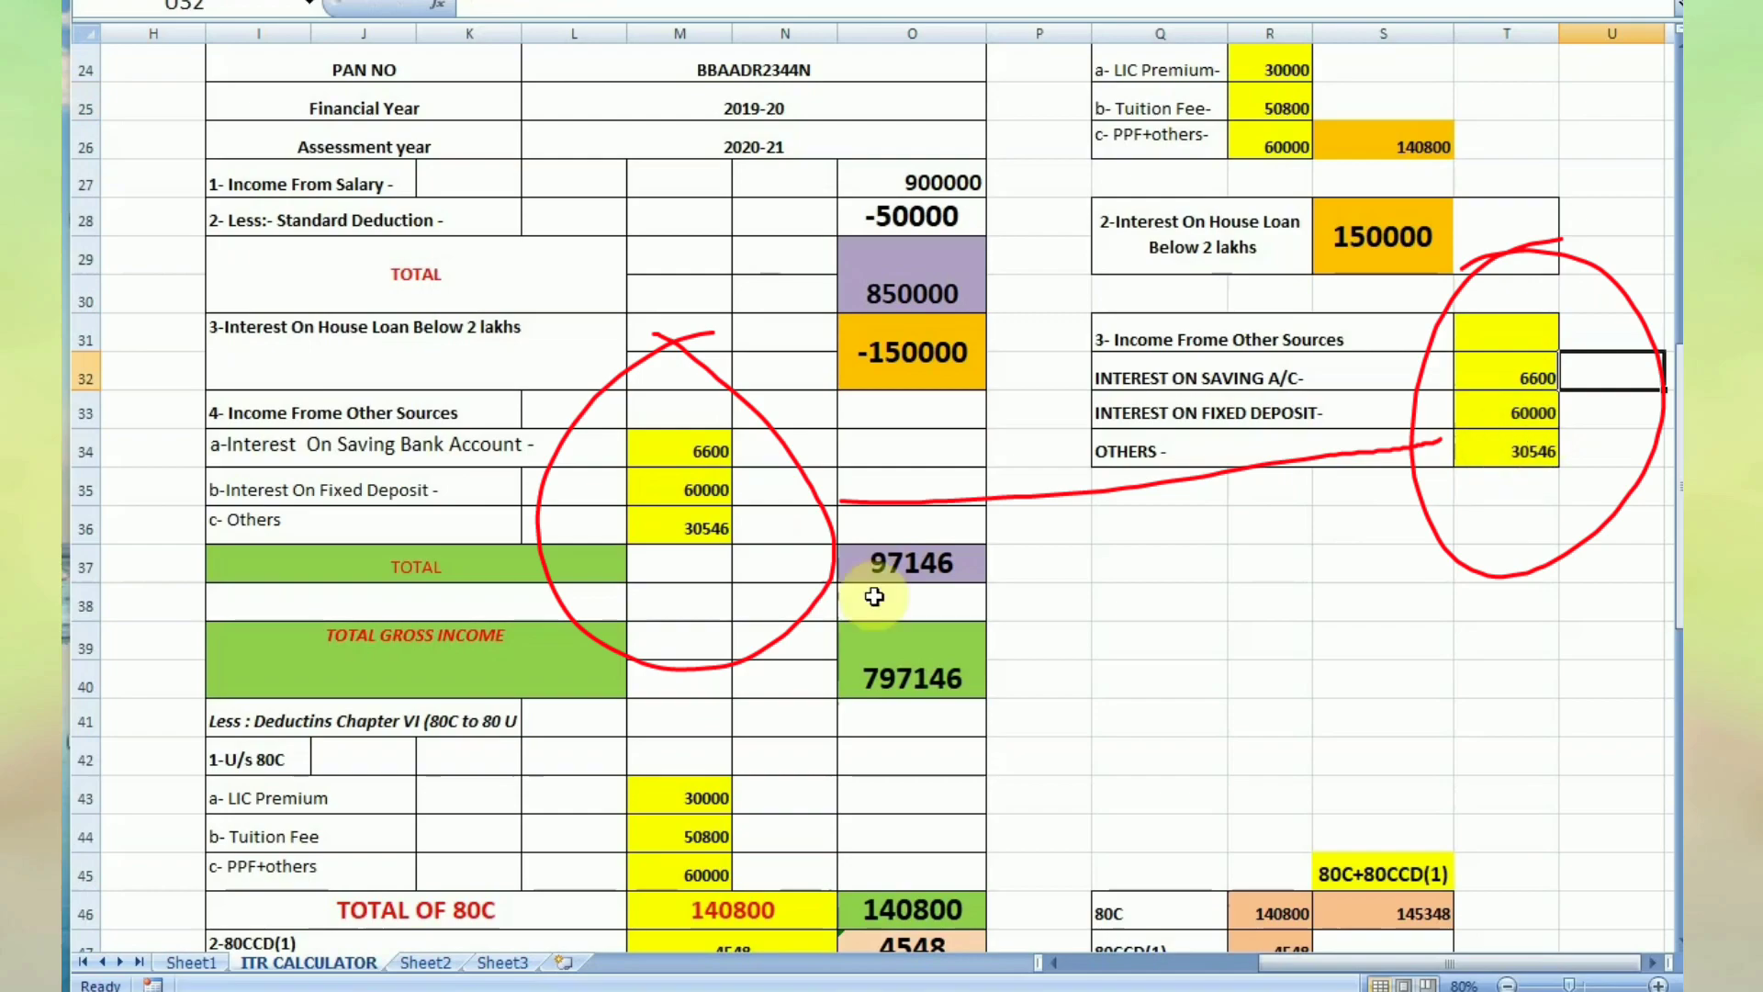
# Change the interest on saving account under income from other sources to 90200.
pyautogui.click(1529, 378)
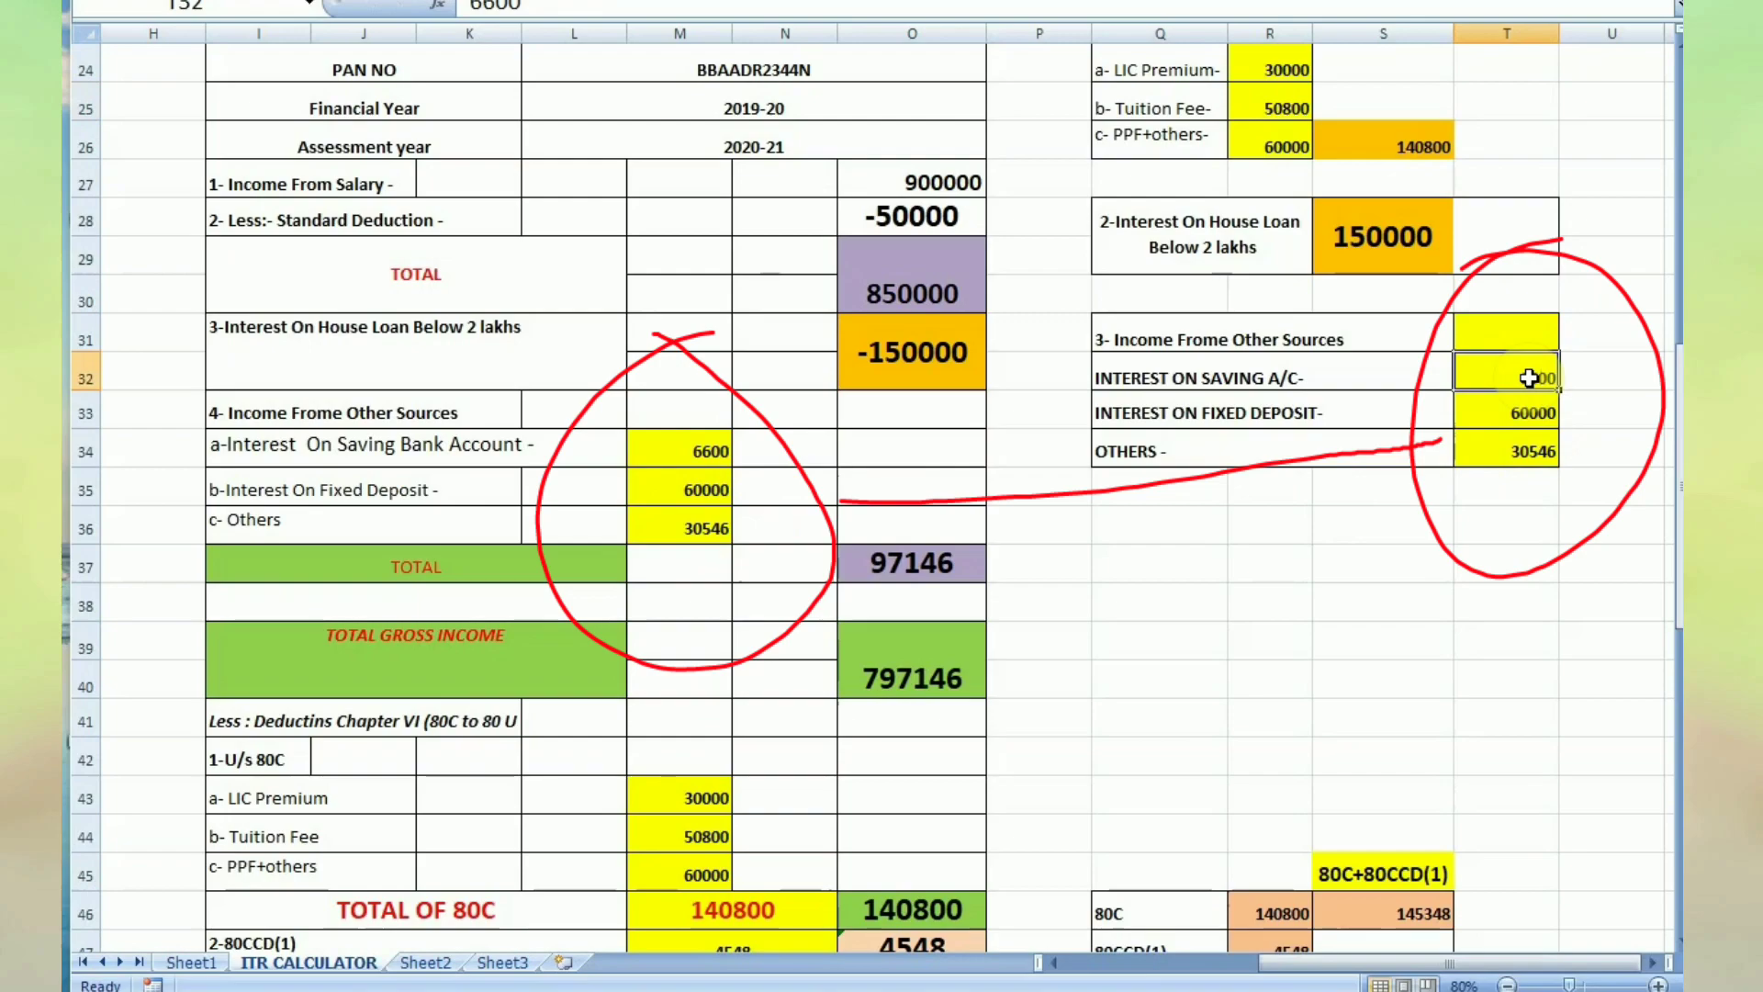
pyautogui.press('BackSpace')
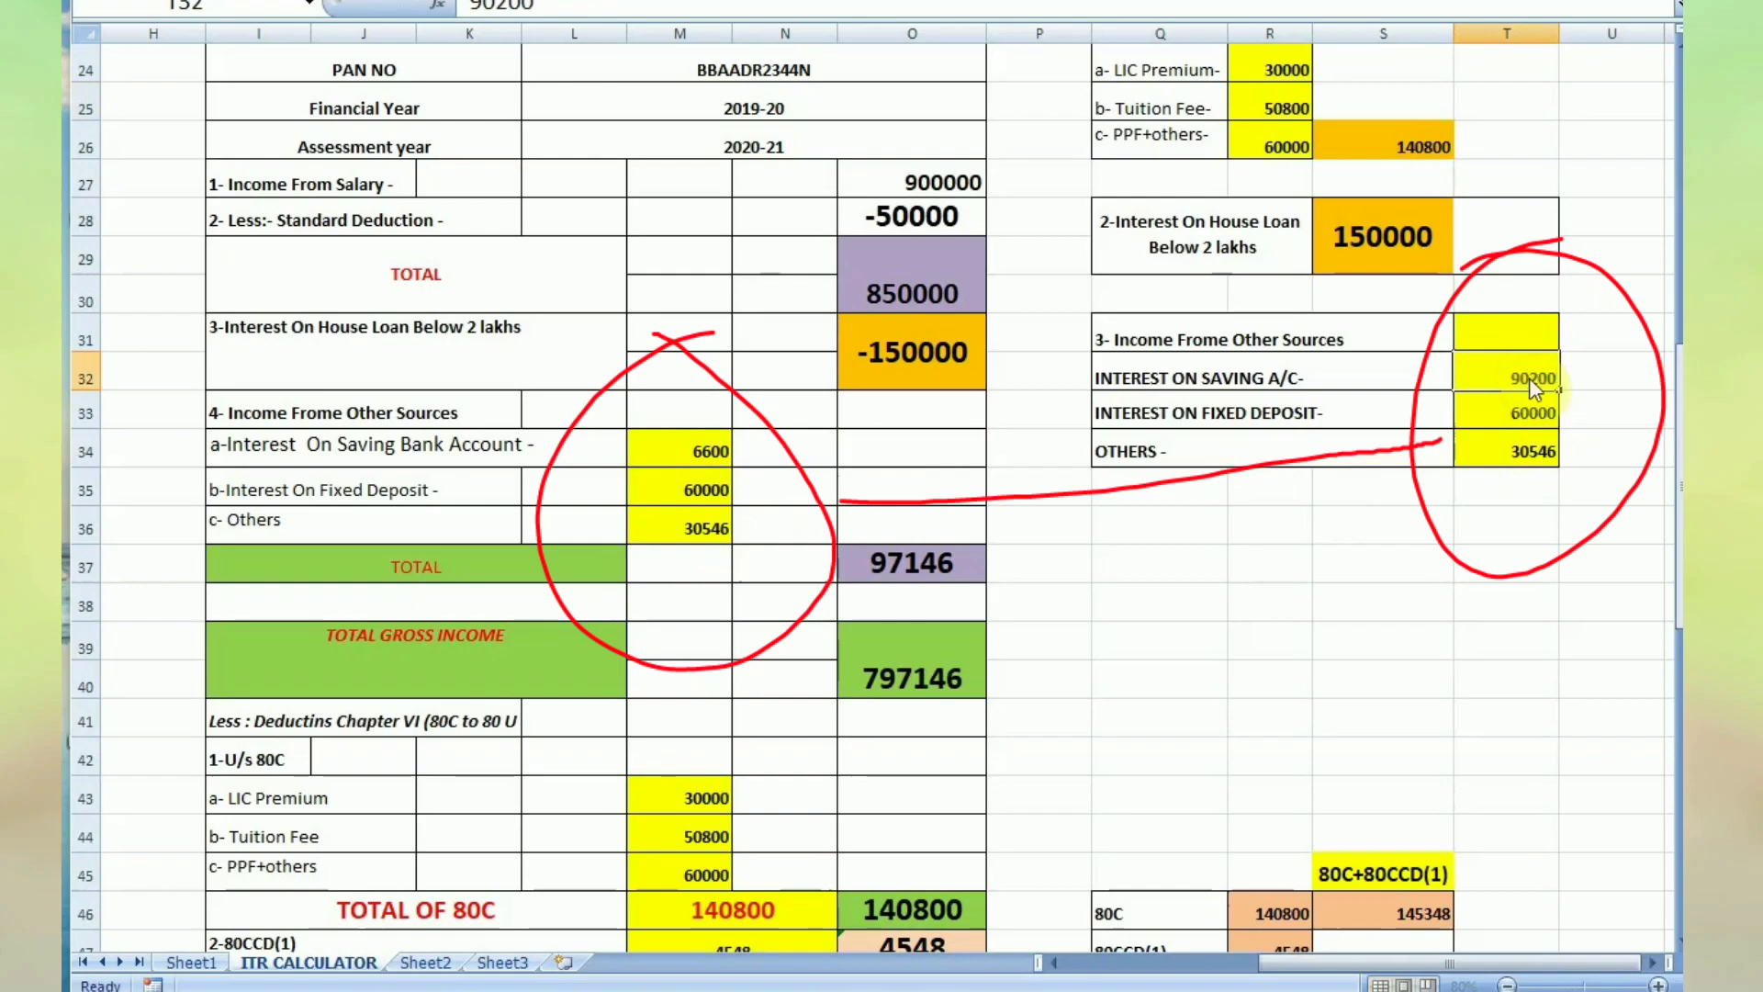
pyautogui.write('90200')
pyautogui.press('Tab')
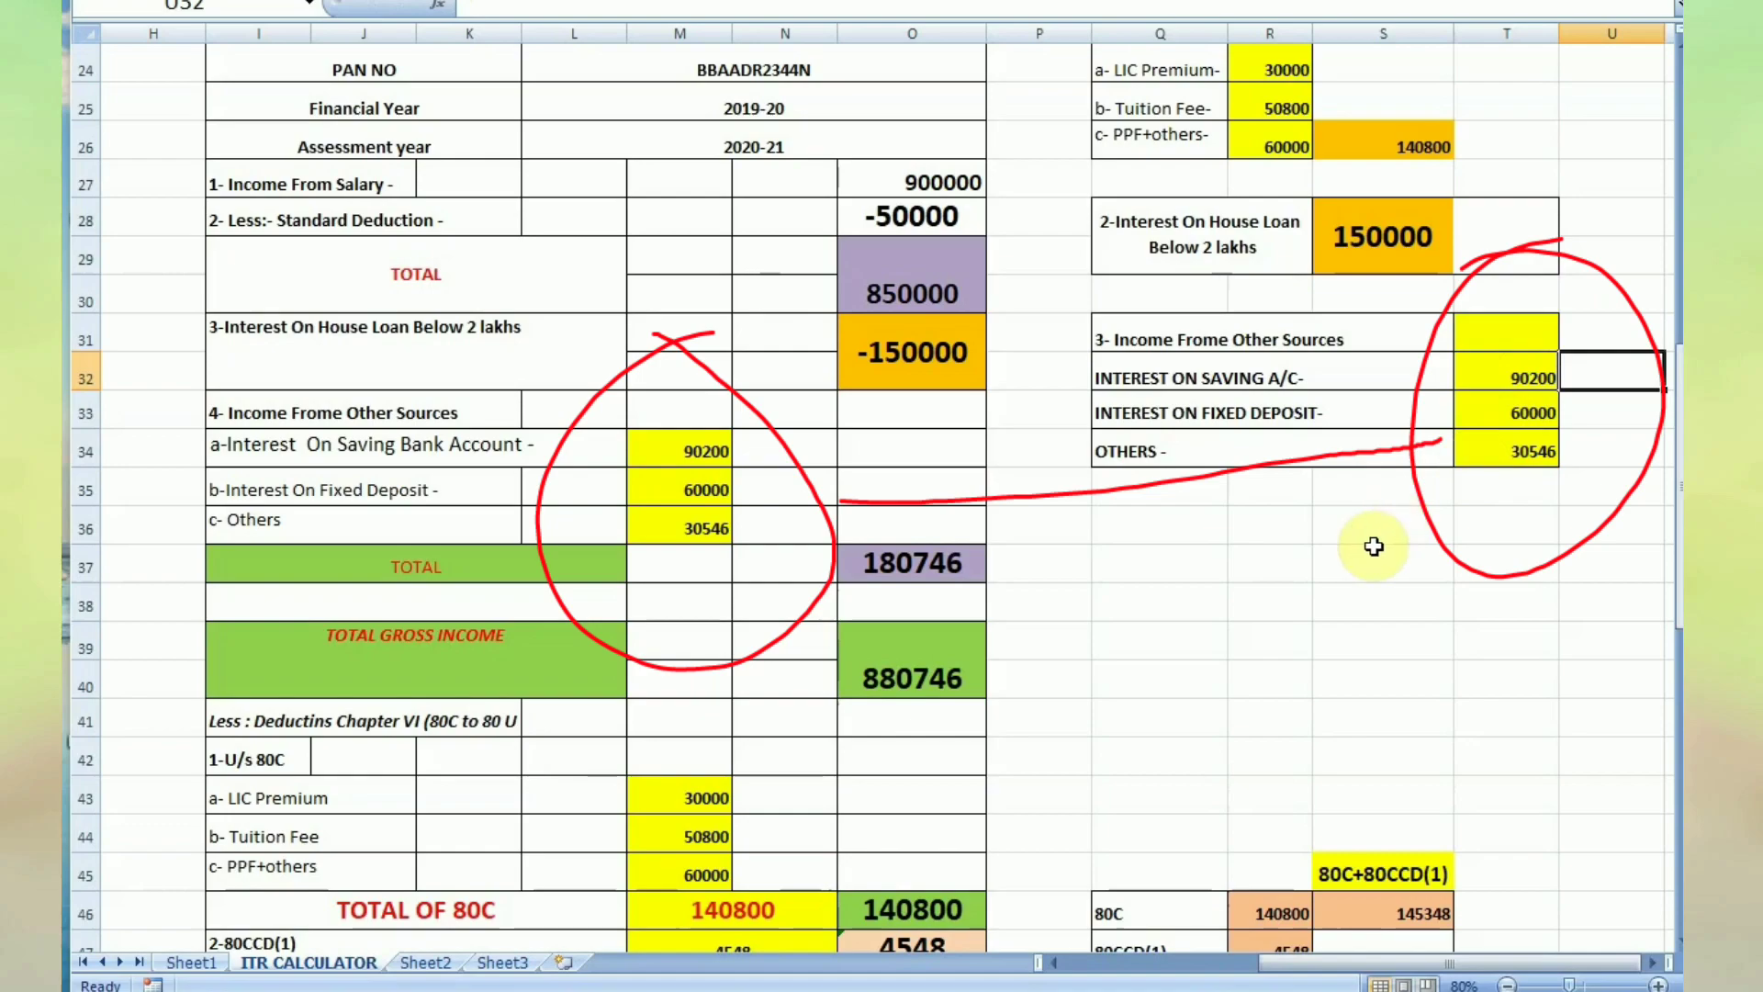
# Restore the interest on saving account under income from other sources to 9200.
pyautogui.click(1513, 366)
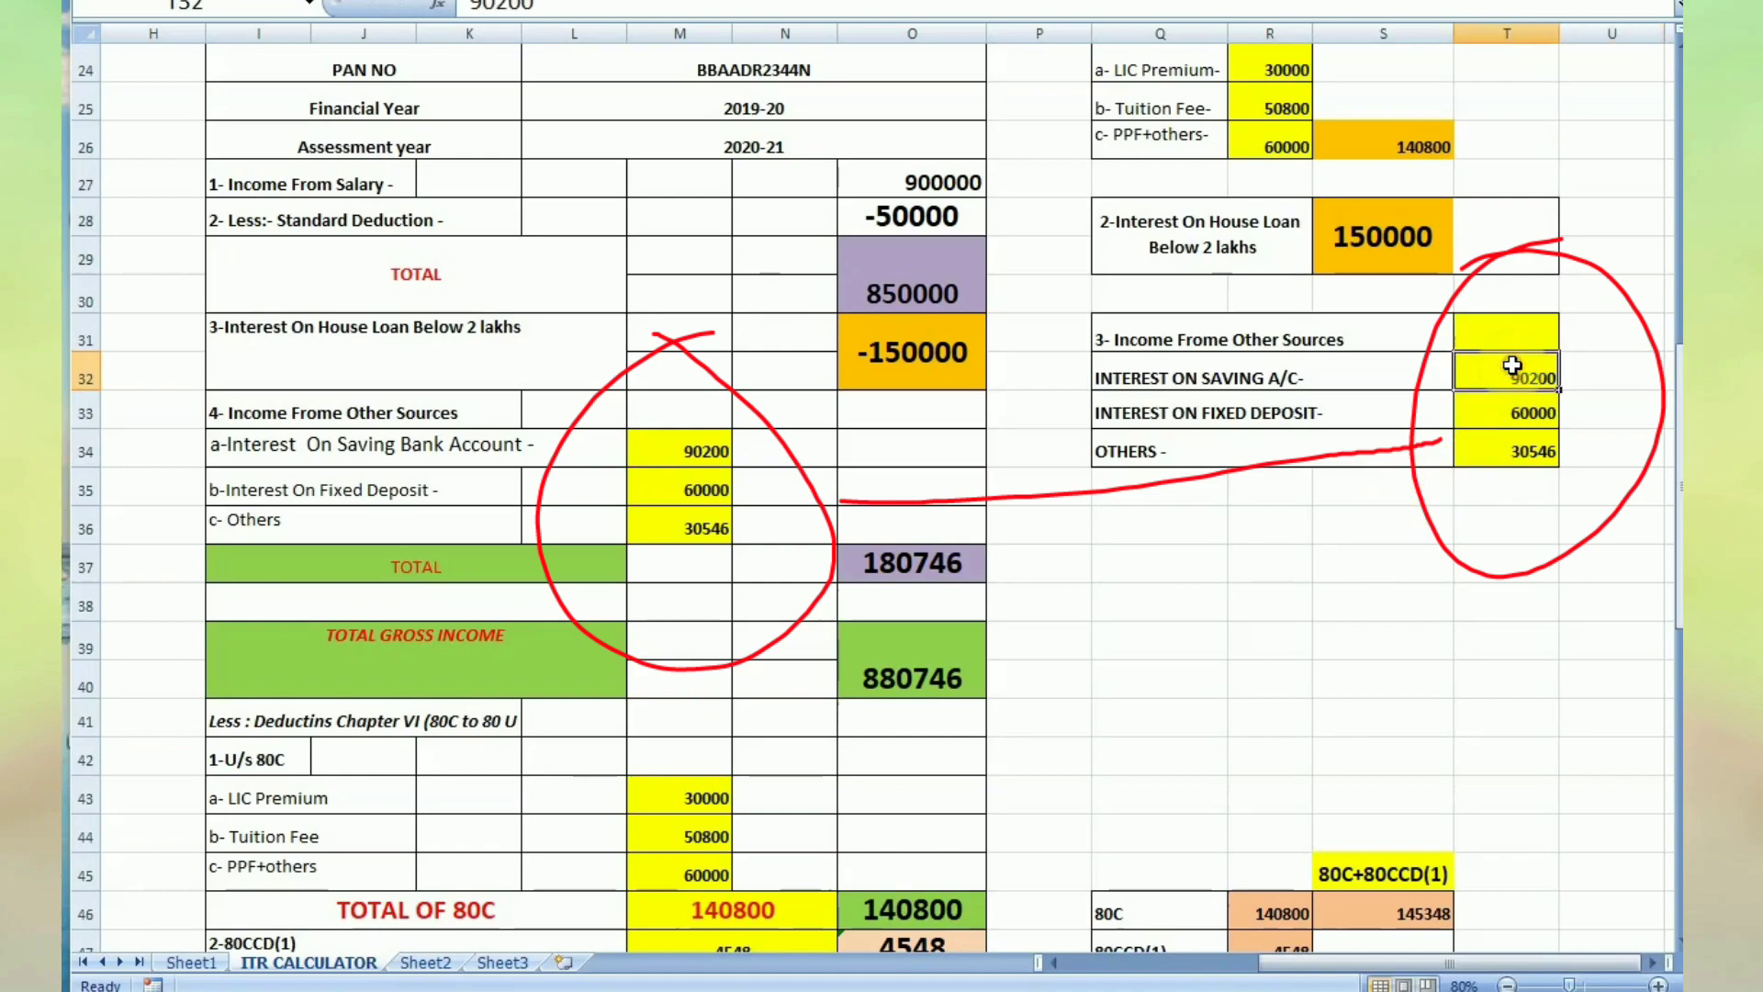
pyautogui.press('BackSpace')
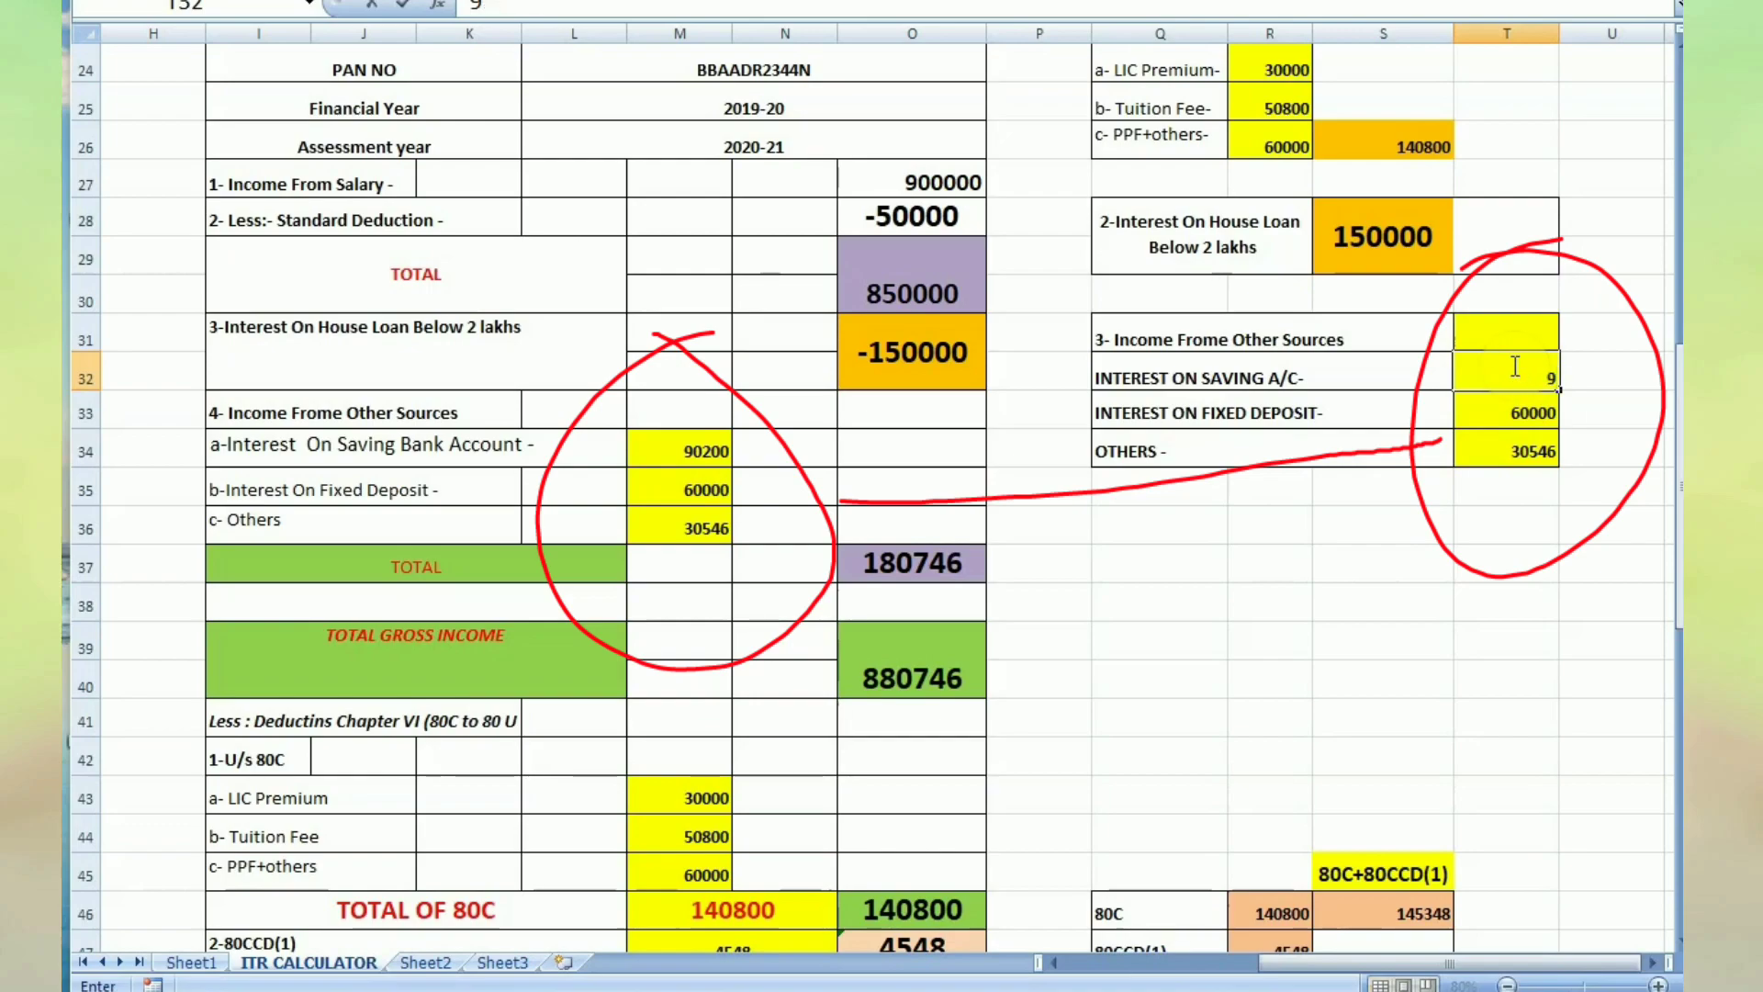
pyautogui.write('200')
pyautogui.press('Tab')
pyautogui.click(1252, 599)
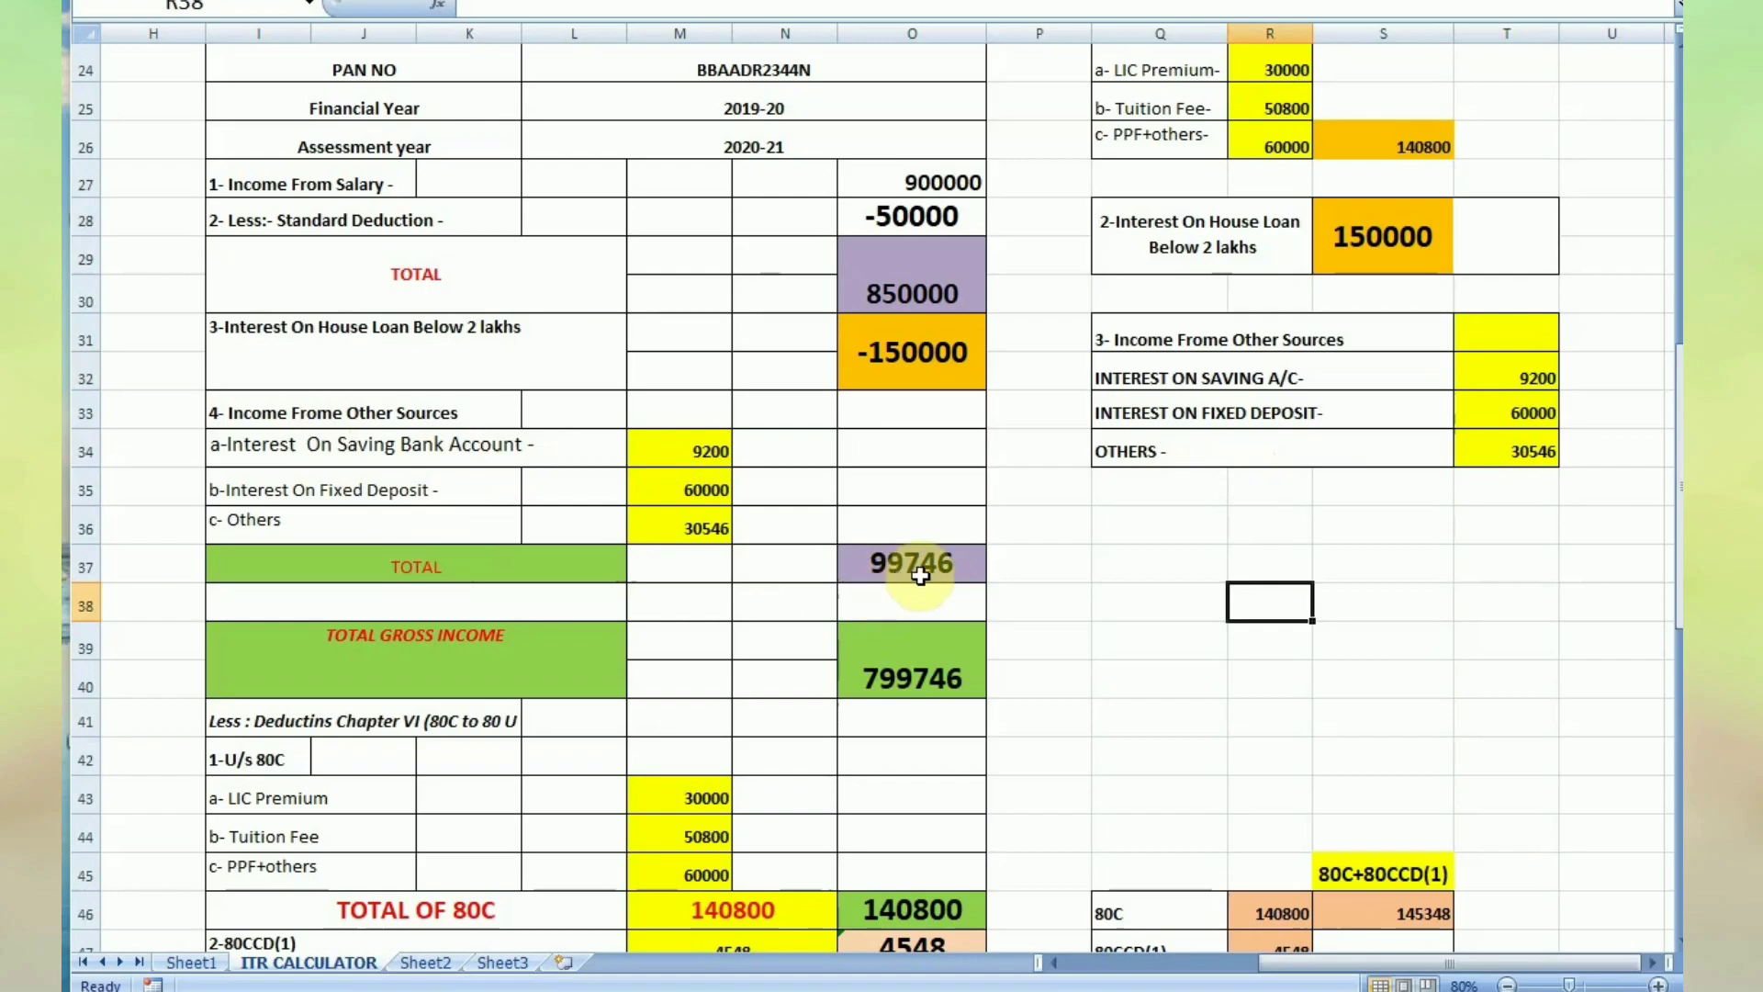
# Set the LIC Premium amount in the U/s 80C input table to 12000.
pyautogui.scroll(-1, 818, 636)
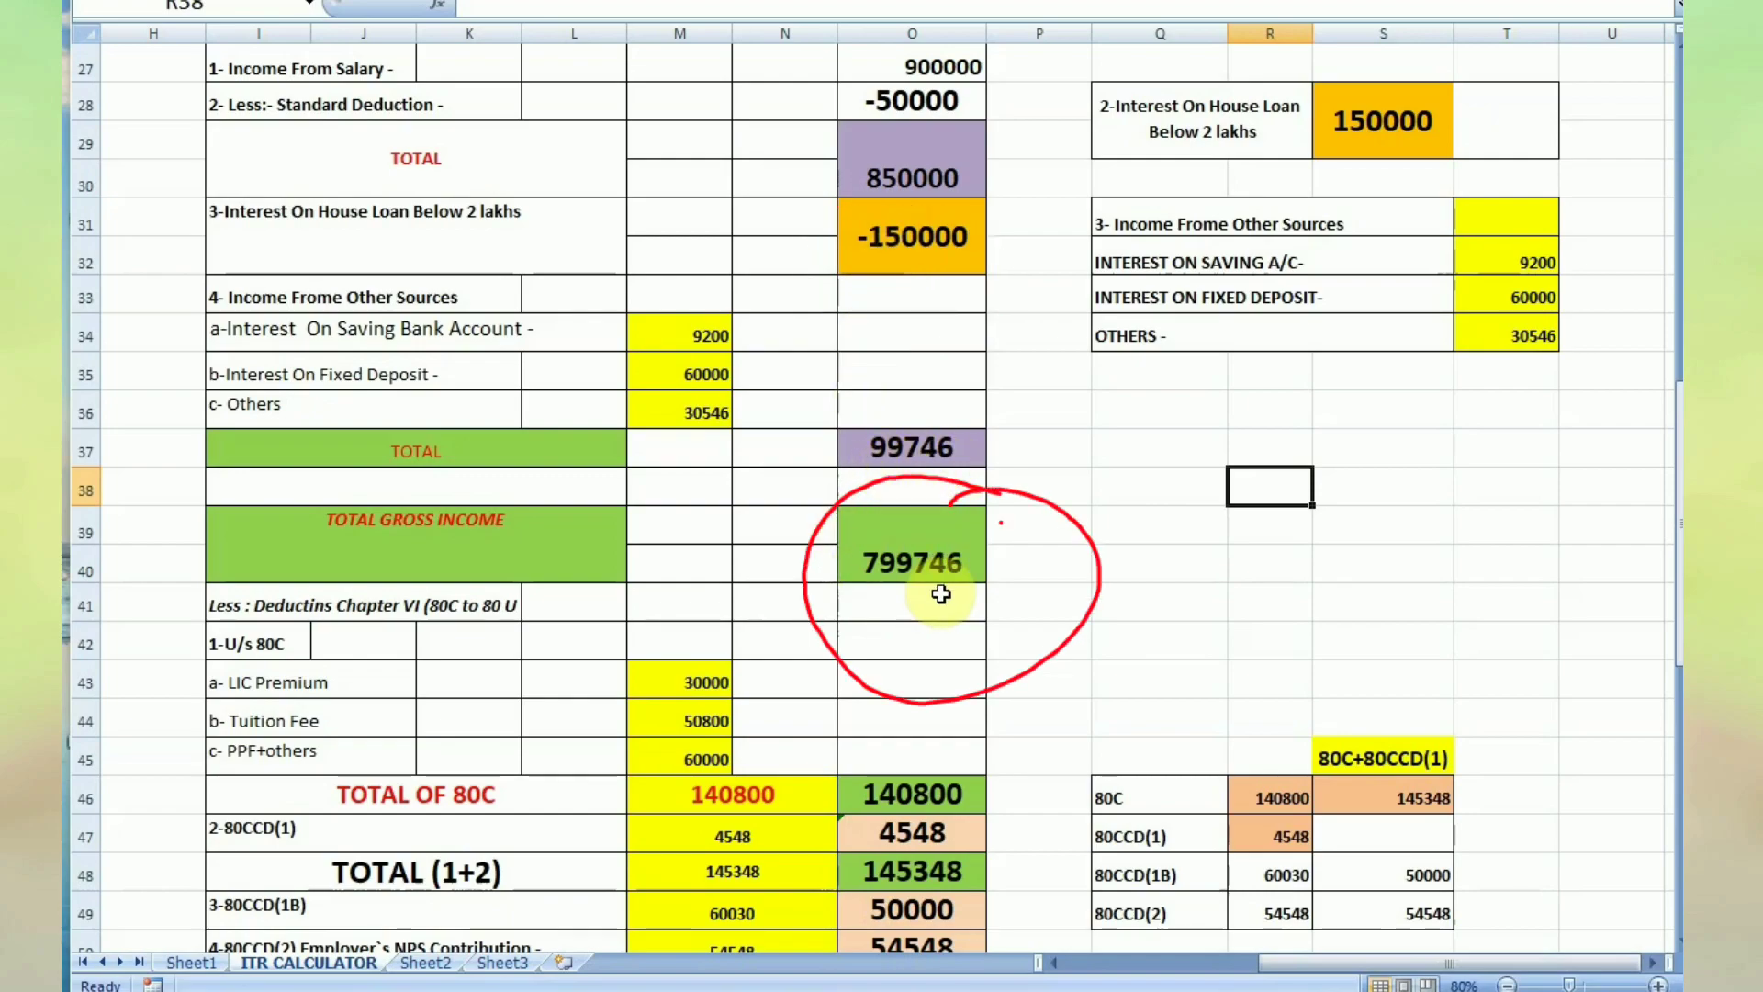
pyautogui.scroll(-1, 884, 638)
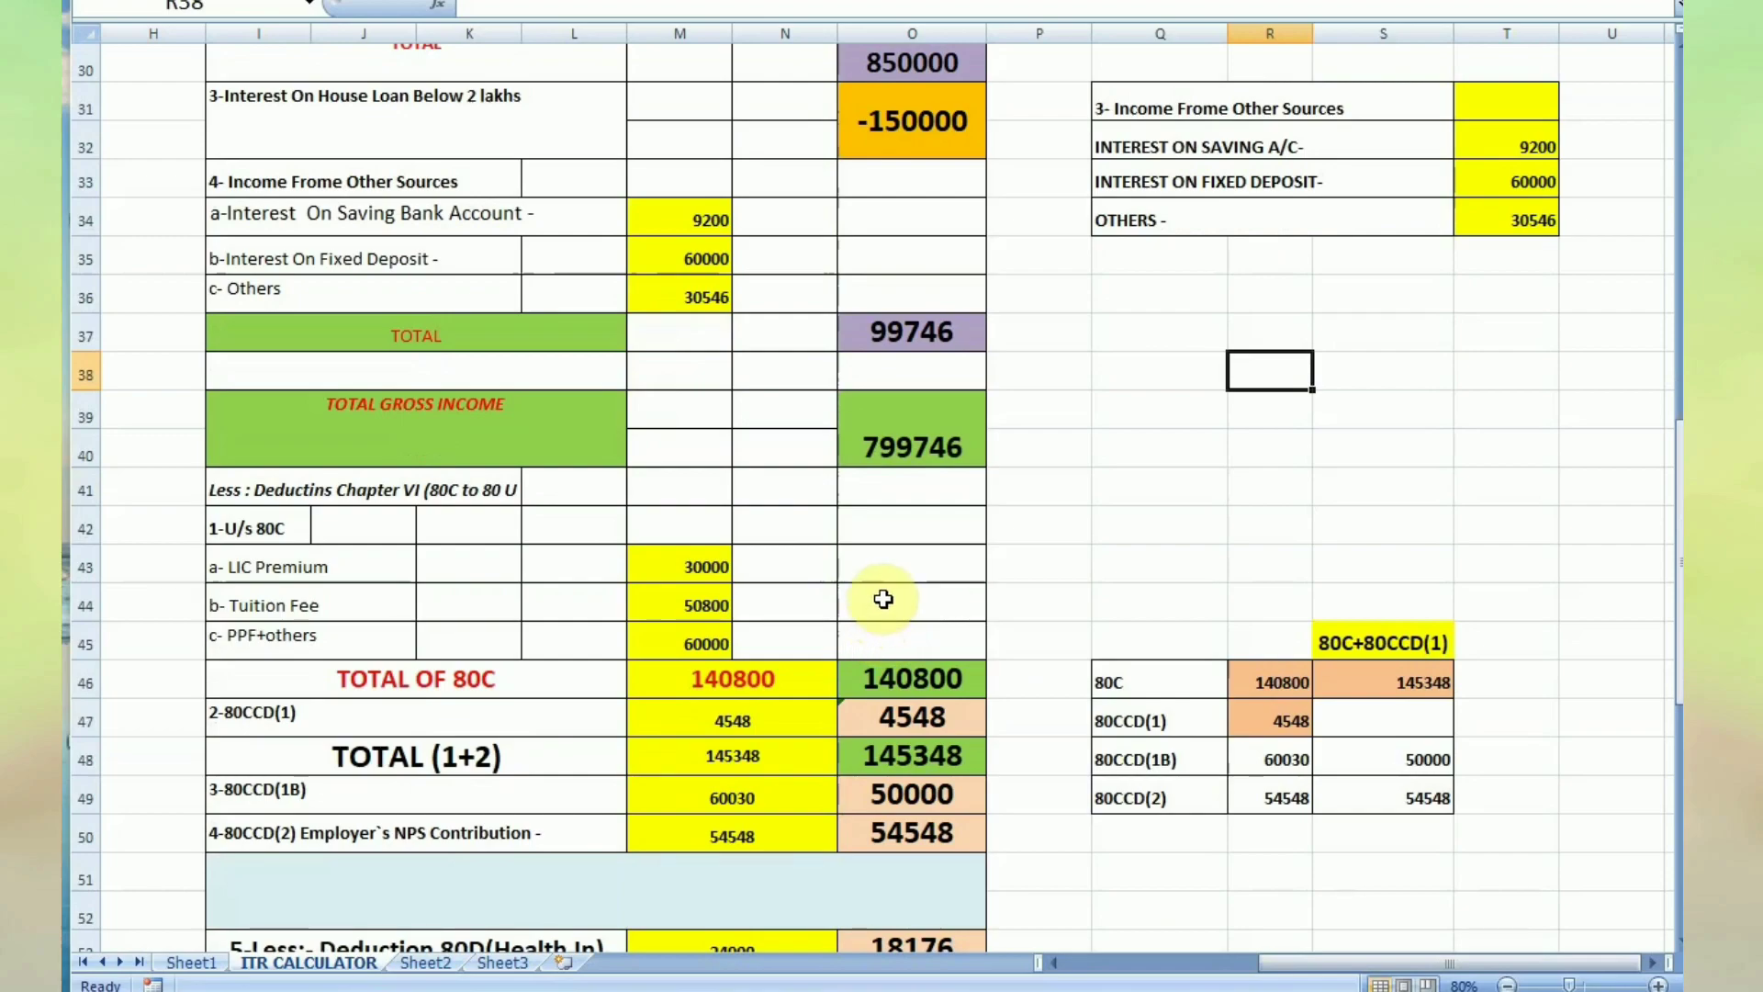
pyautogui.click(1039, 795)
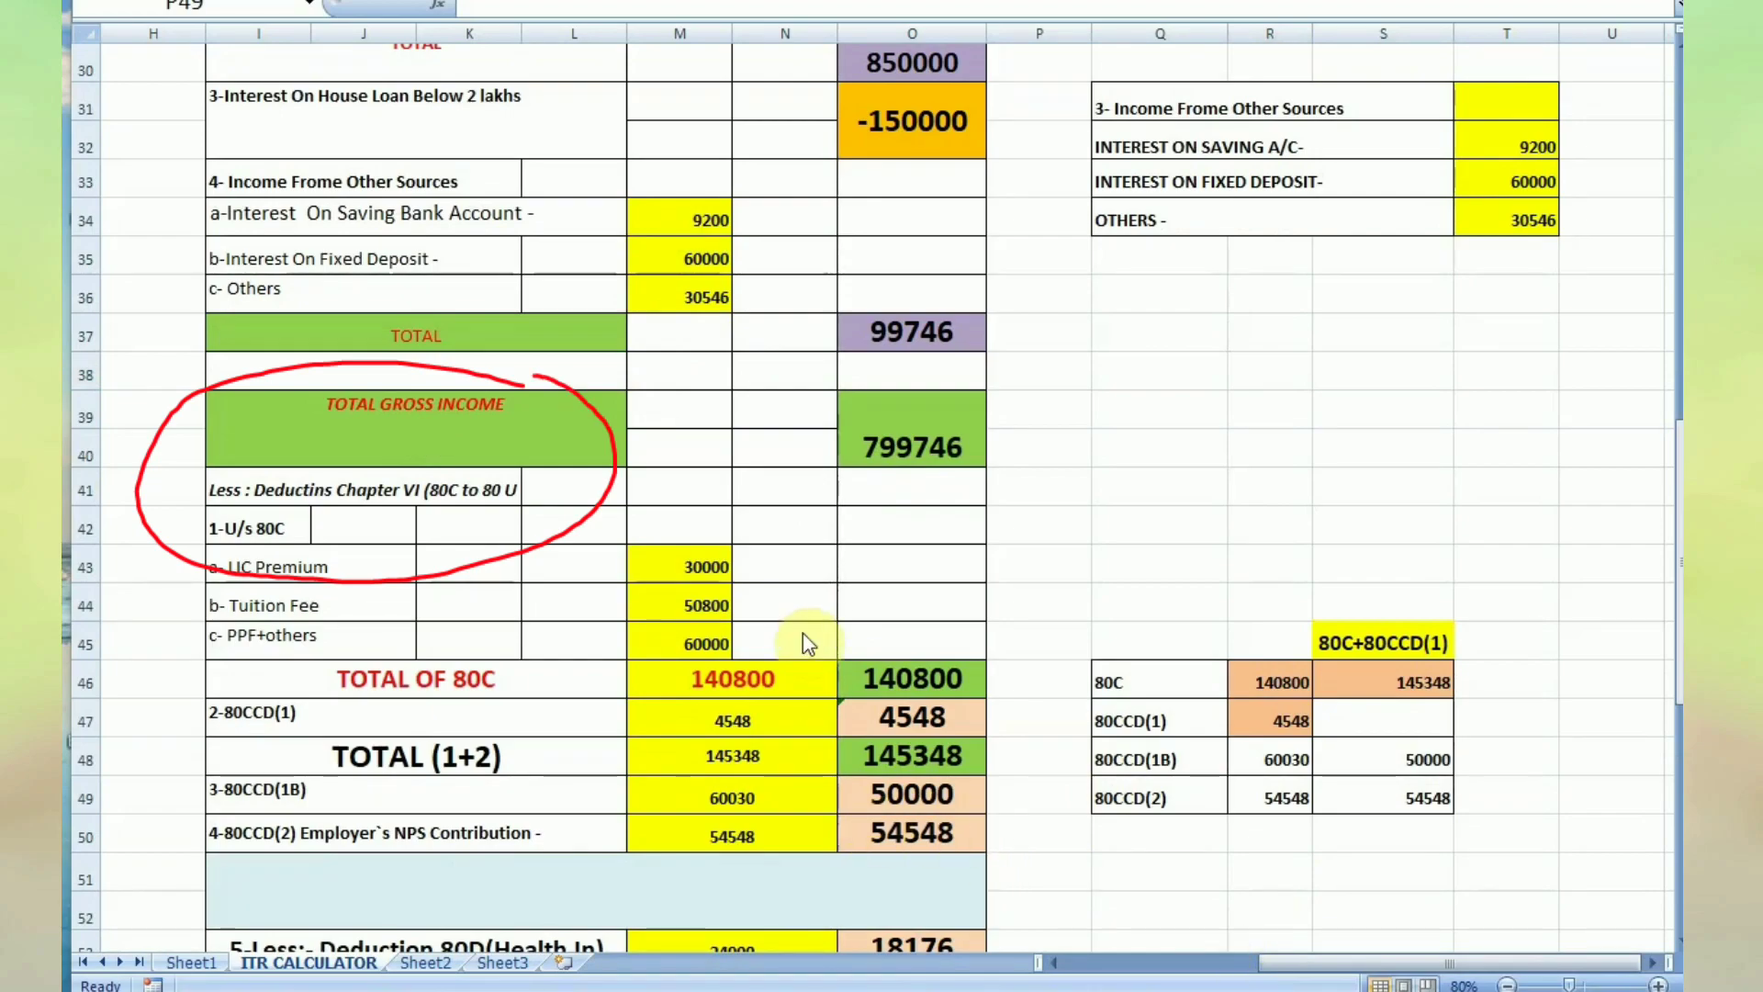
pyautogui.scroll(-1, 803, 632)
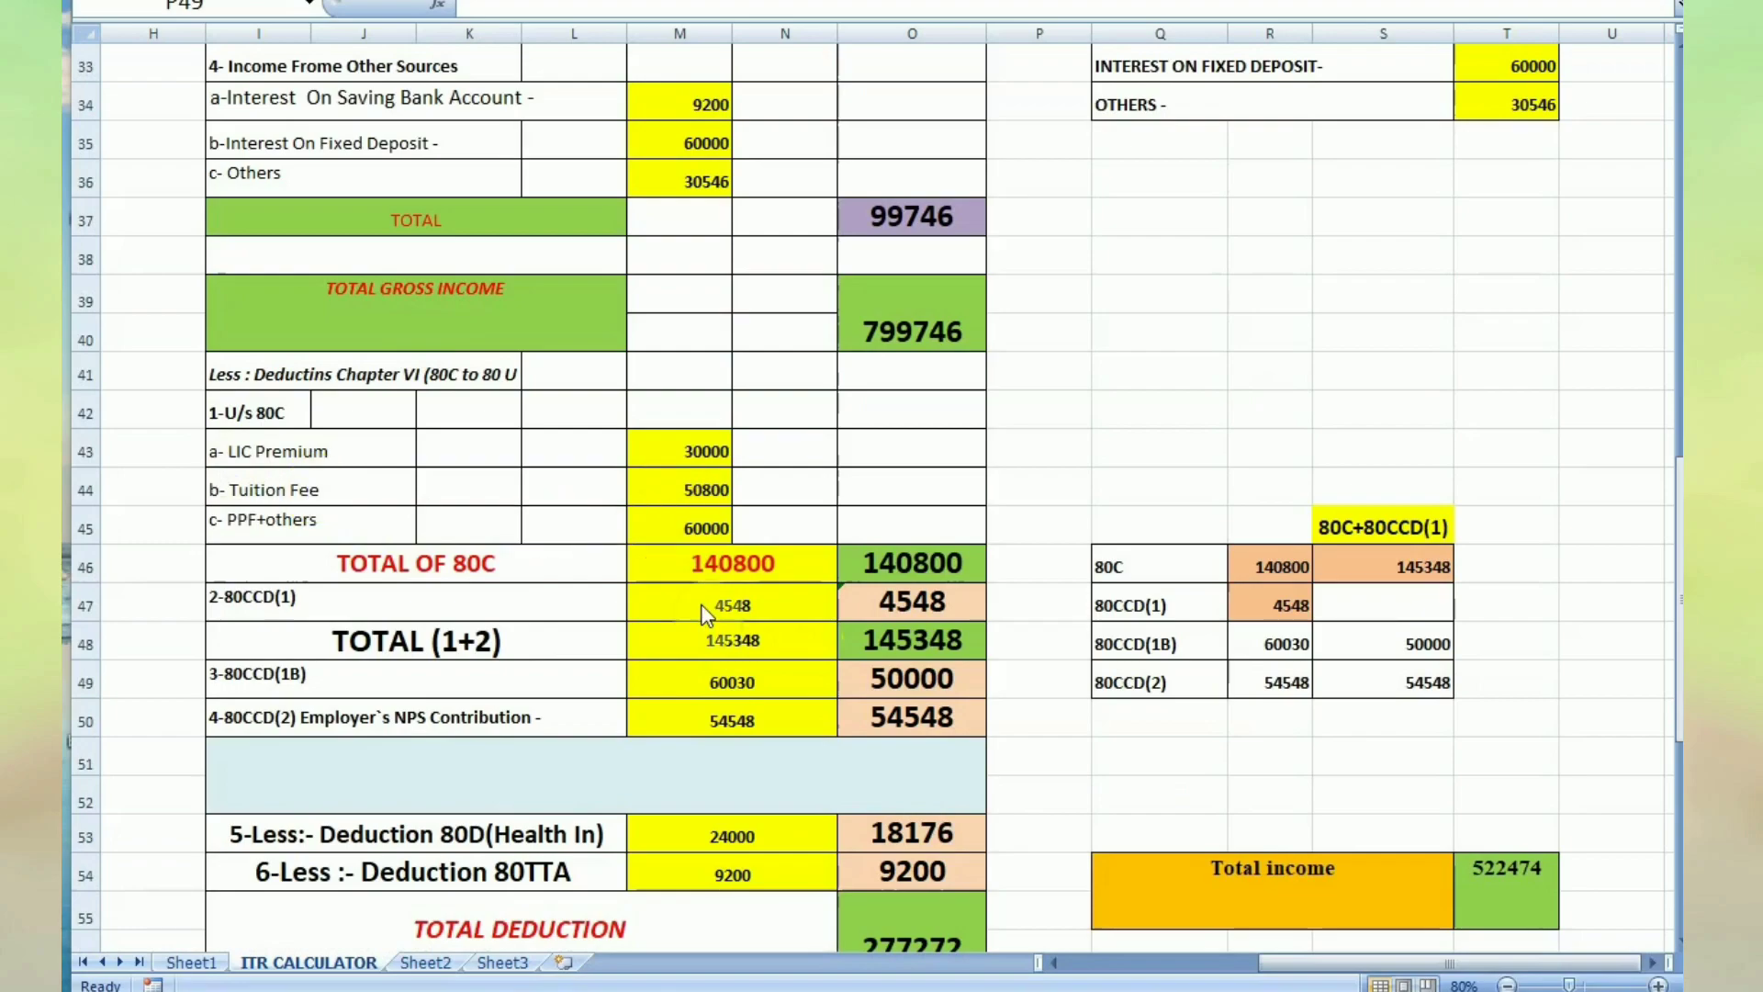
pyautogui.scroll(-1, 859, 634)
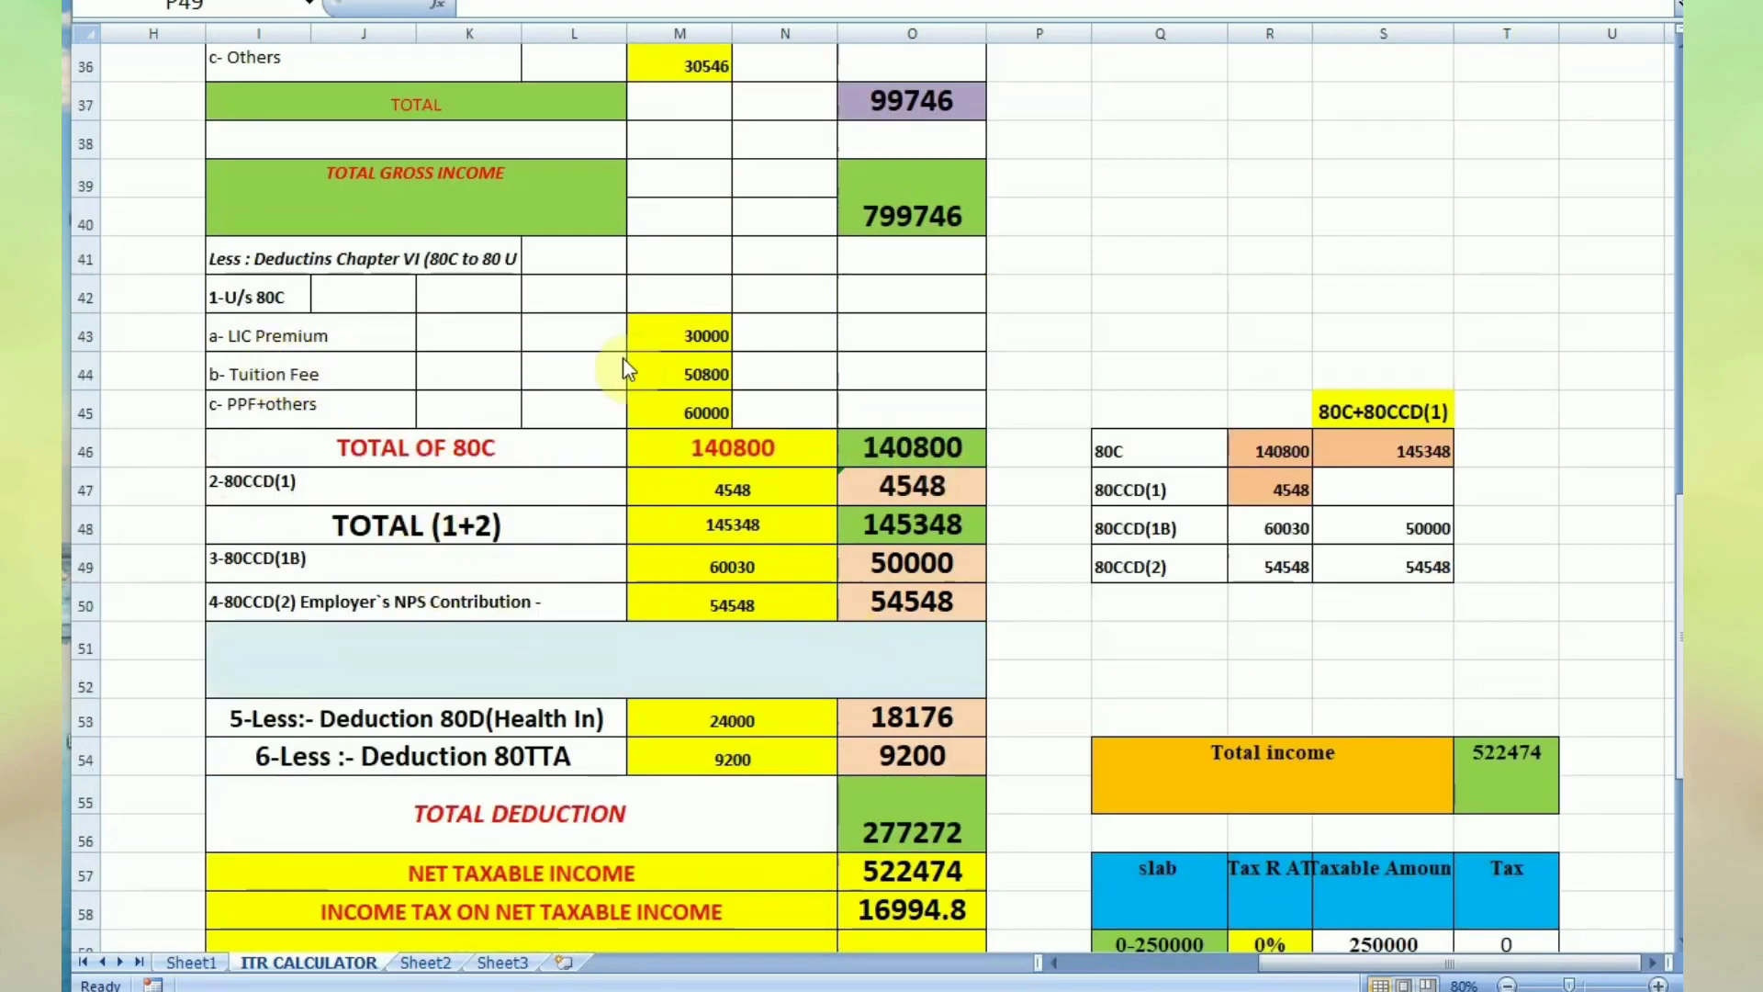
pyautogui.scroll(4, 1013, 331)
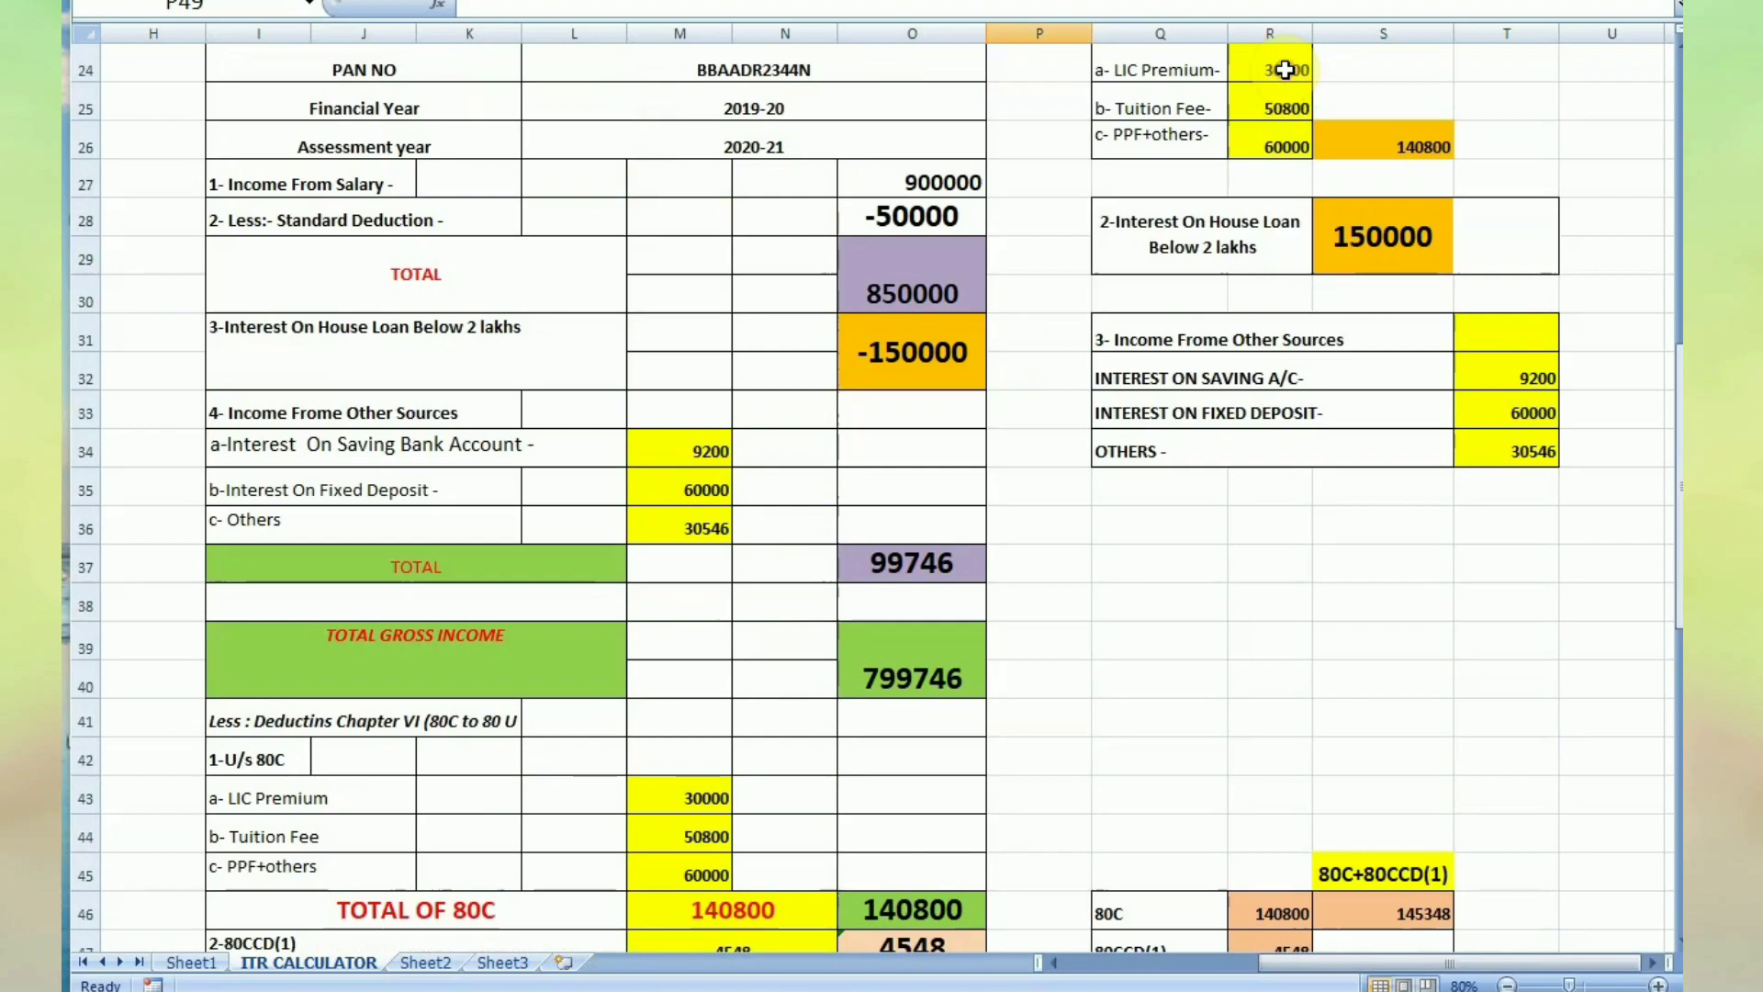
pyautogui.click(1284, 70)
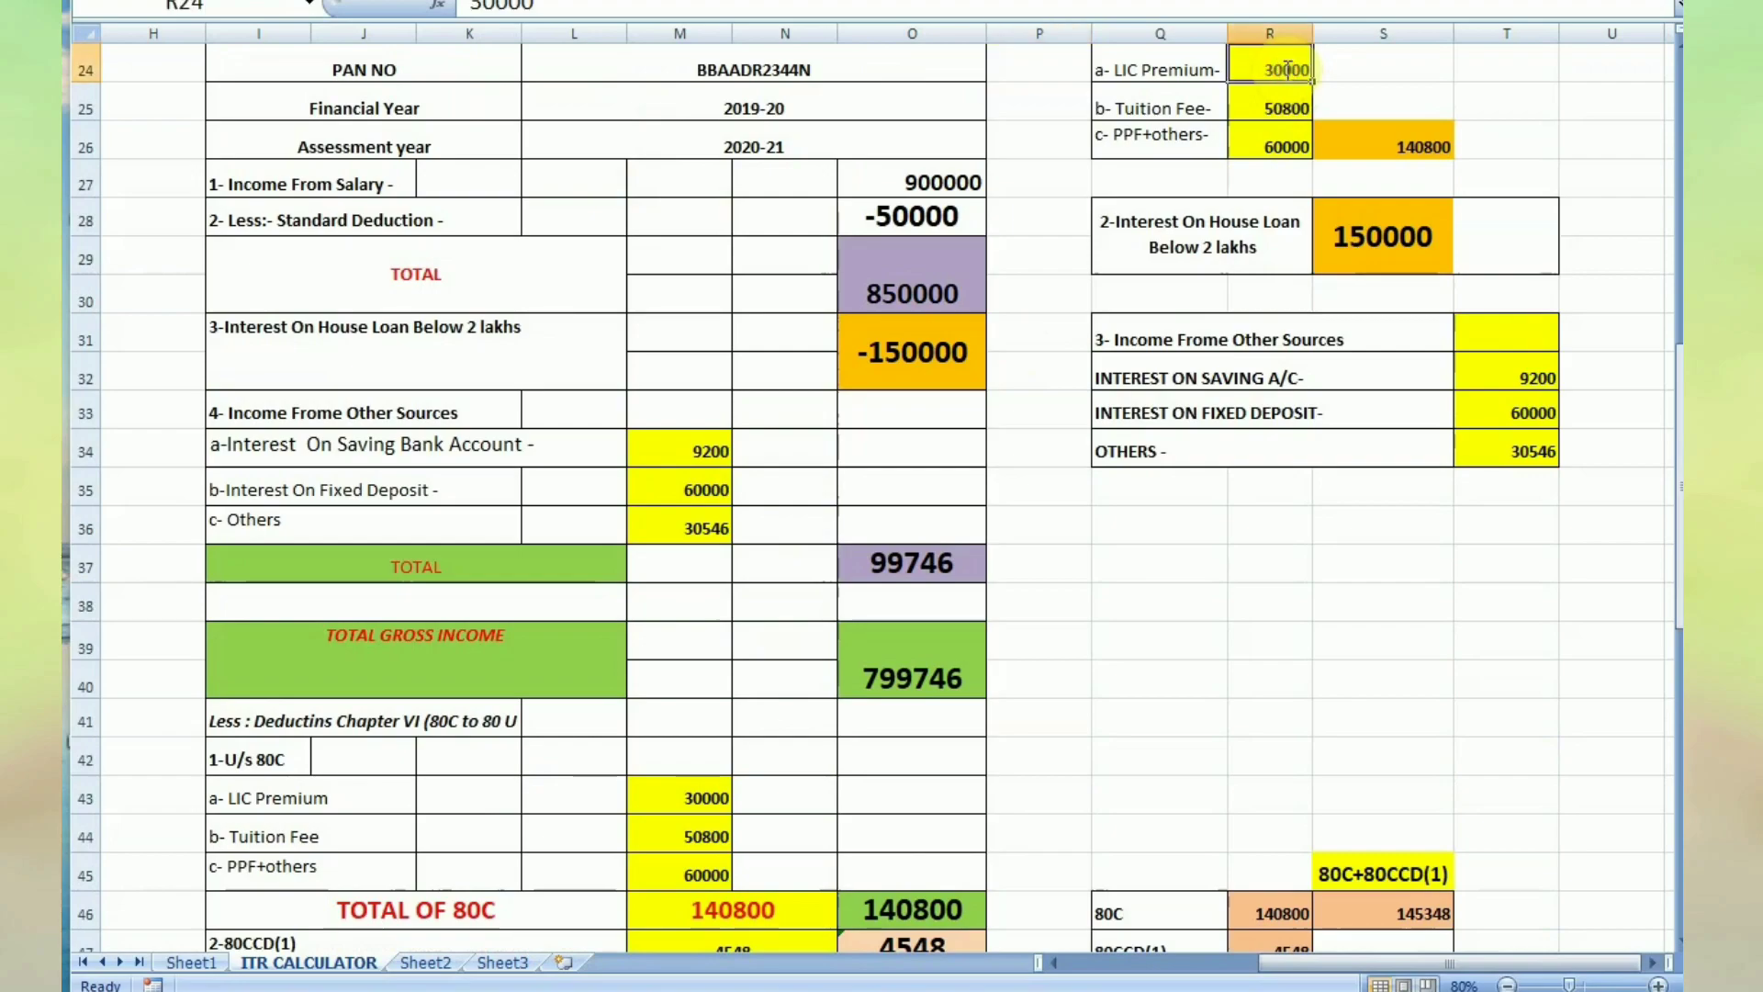
pyautogui.press('BackSpace')
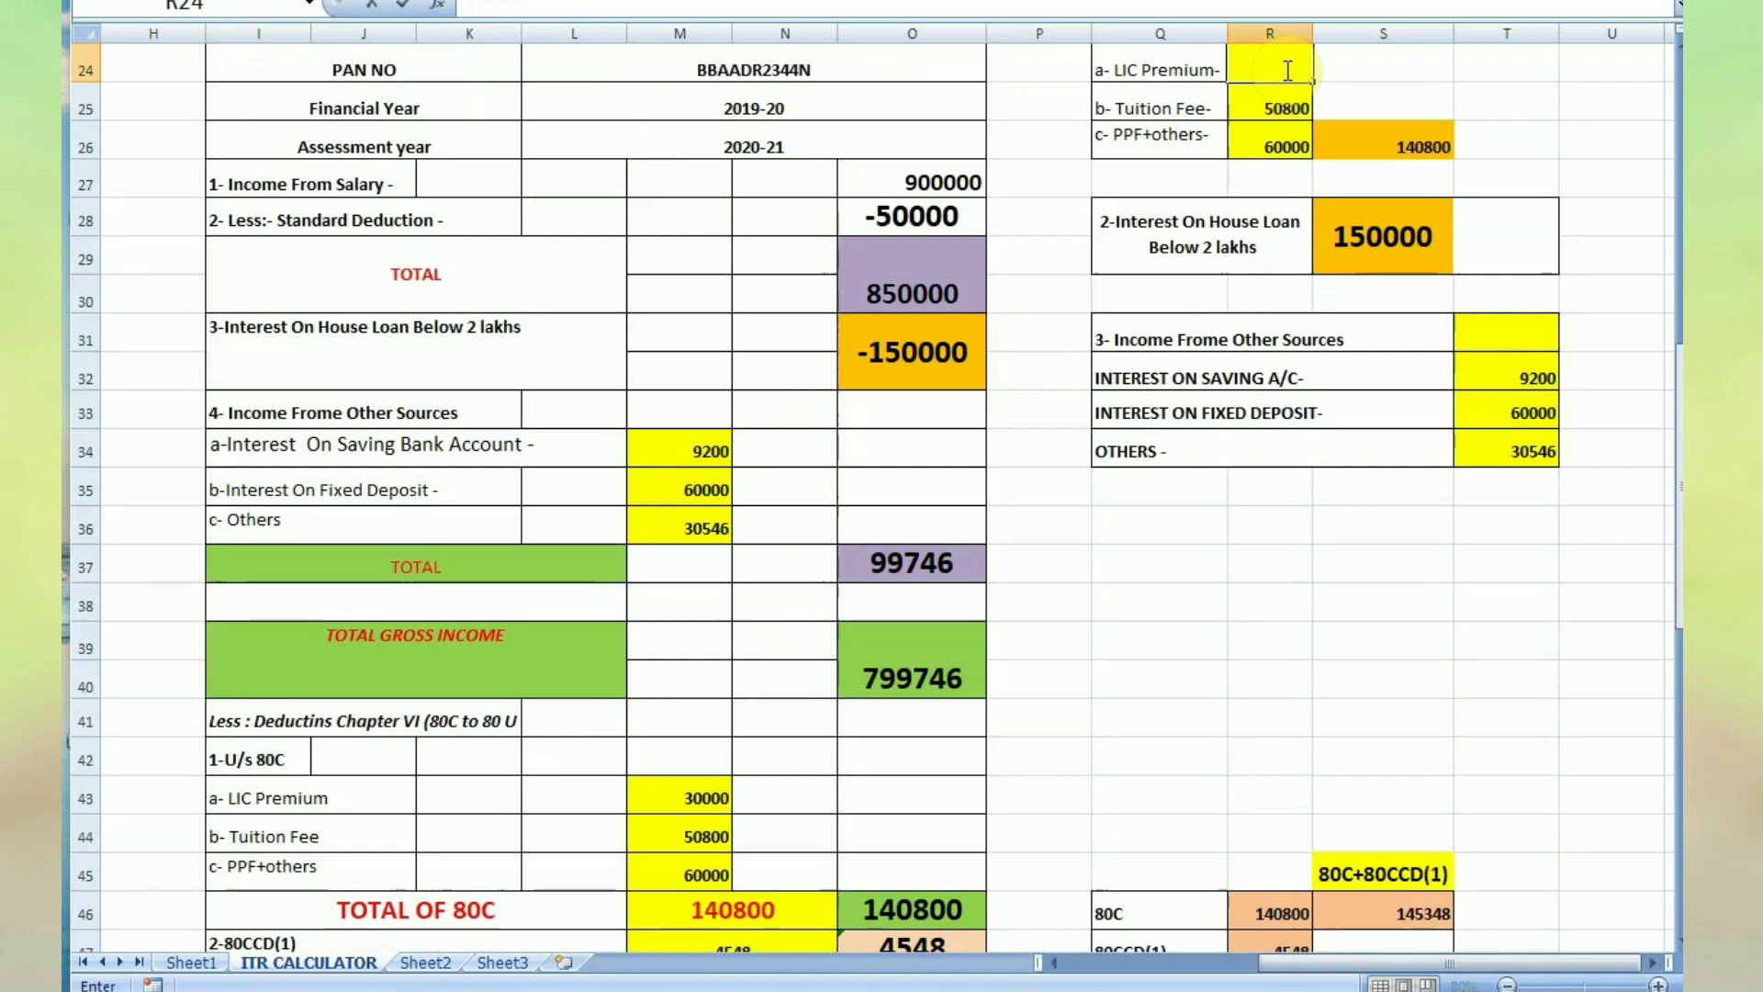
pyautogui.write('1')
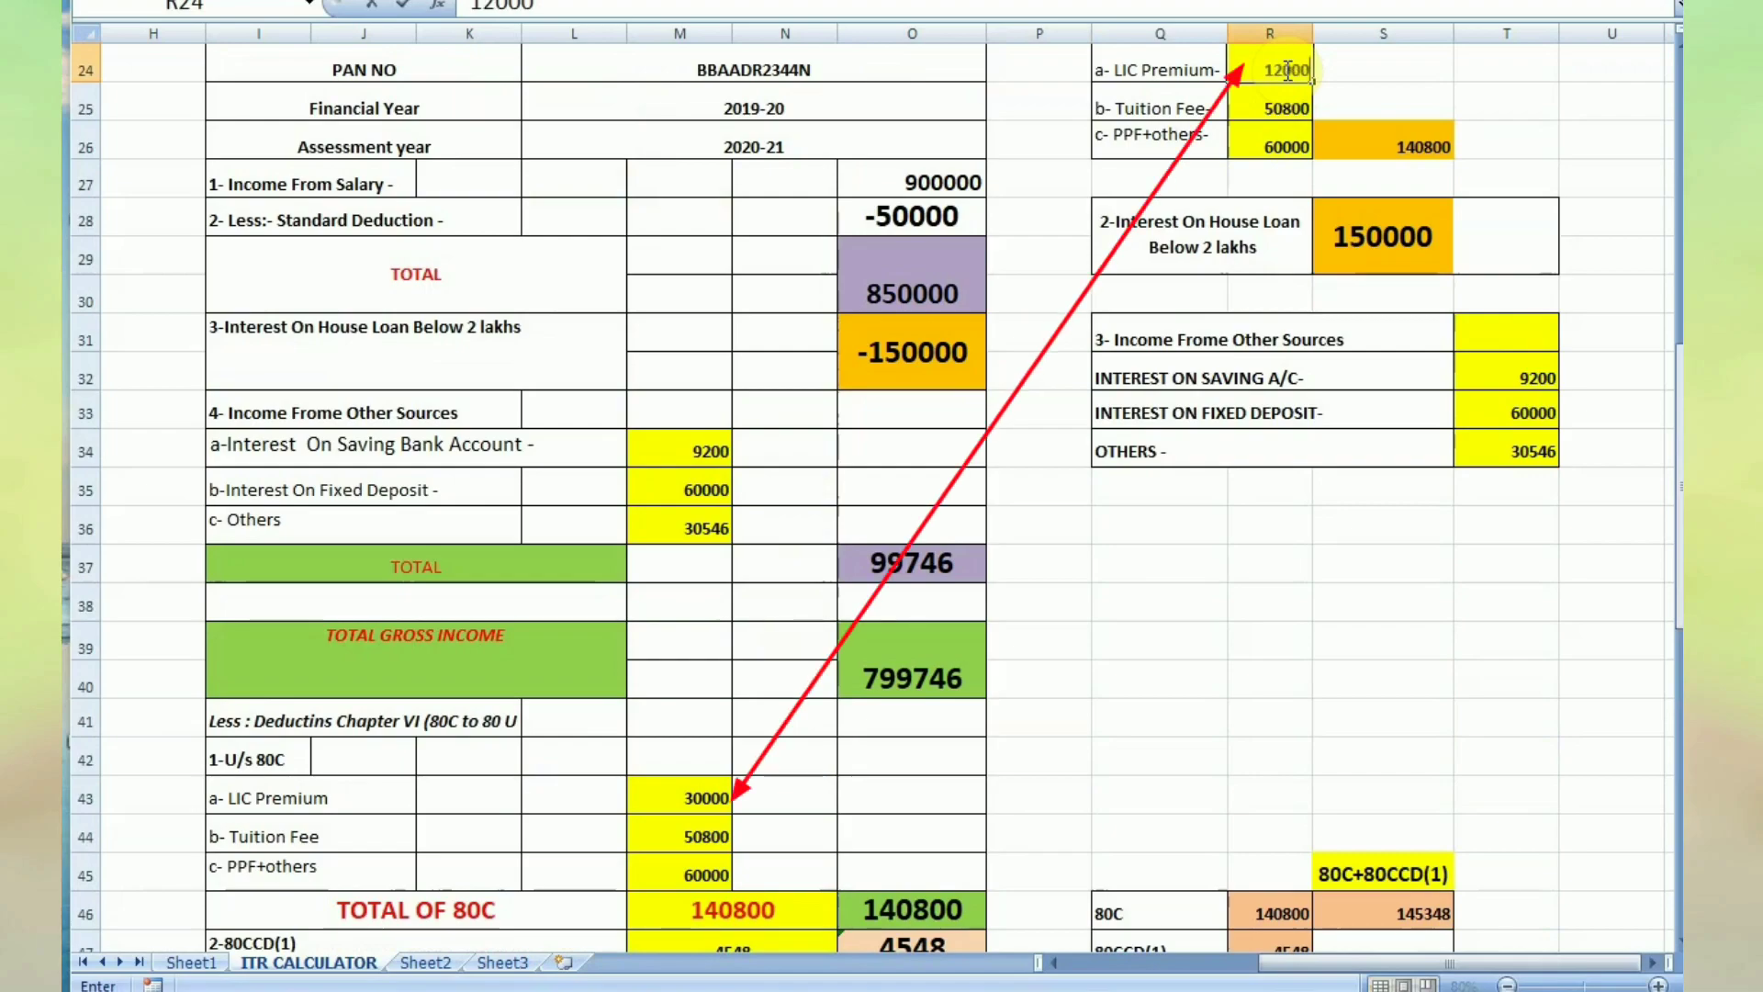
pyautogui.write('2000')
pyautogui.press('Tab')
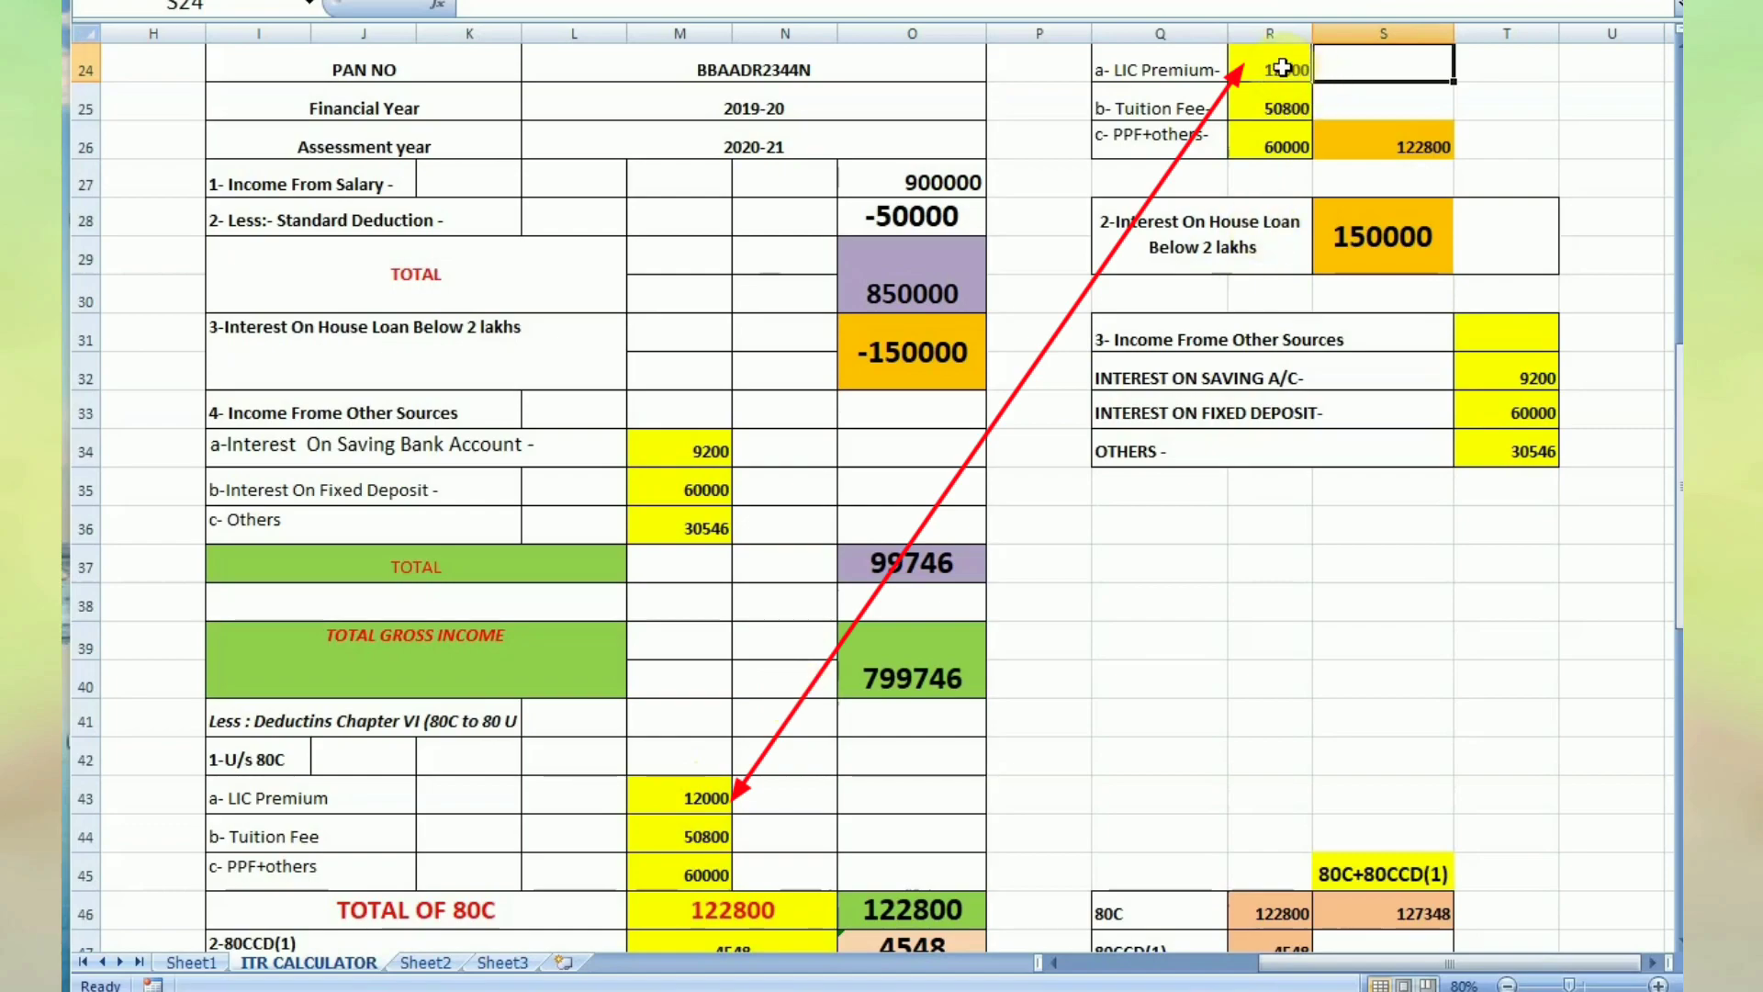
# Restore the LIC Premium amount in the U/s 80C input table to 30000.
pyautogui.click(1283, 67)
pyautogui.press('BackSpace')
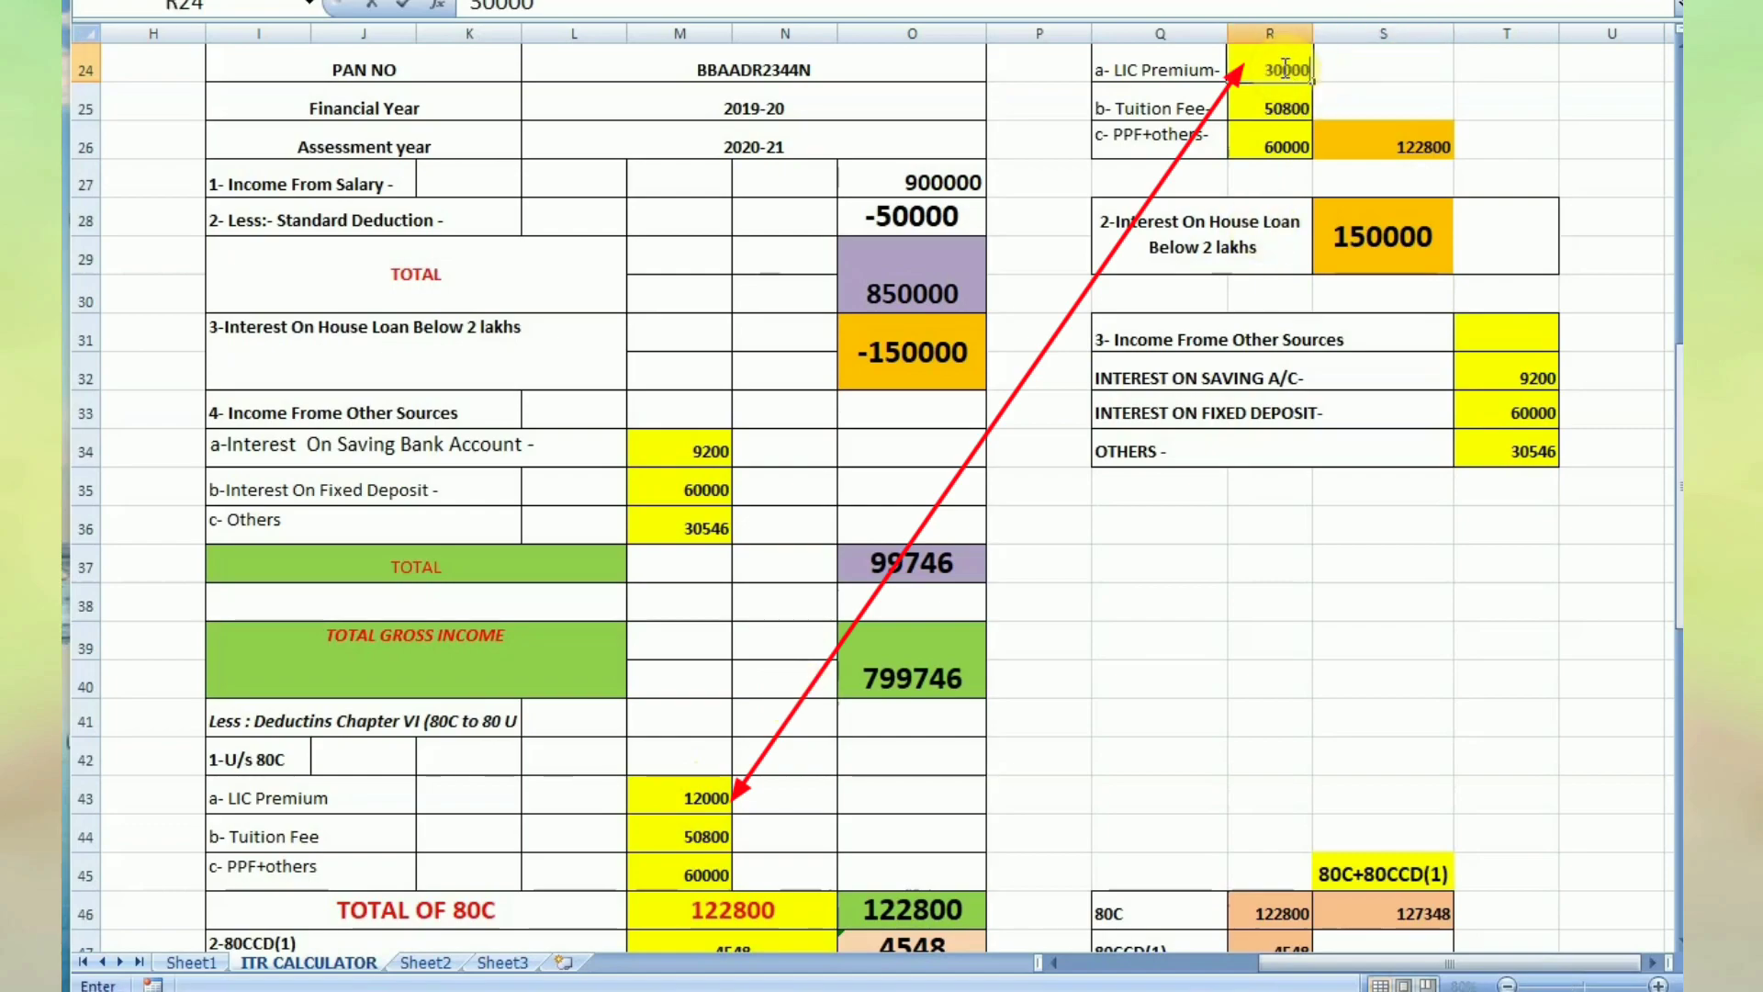
pyautogui.write('30000')
pyautogui.press('Tab')
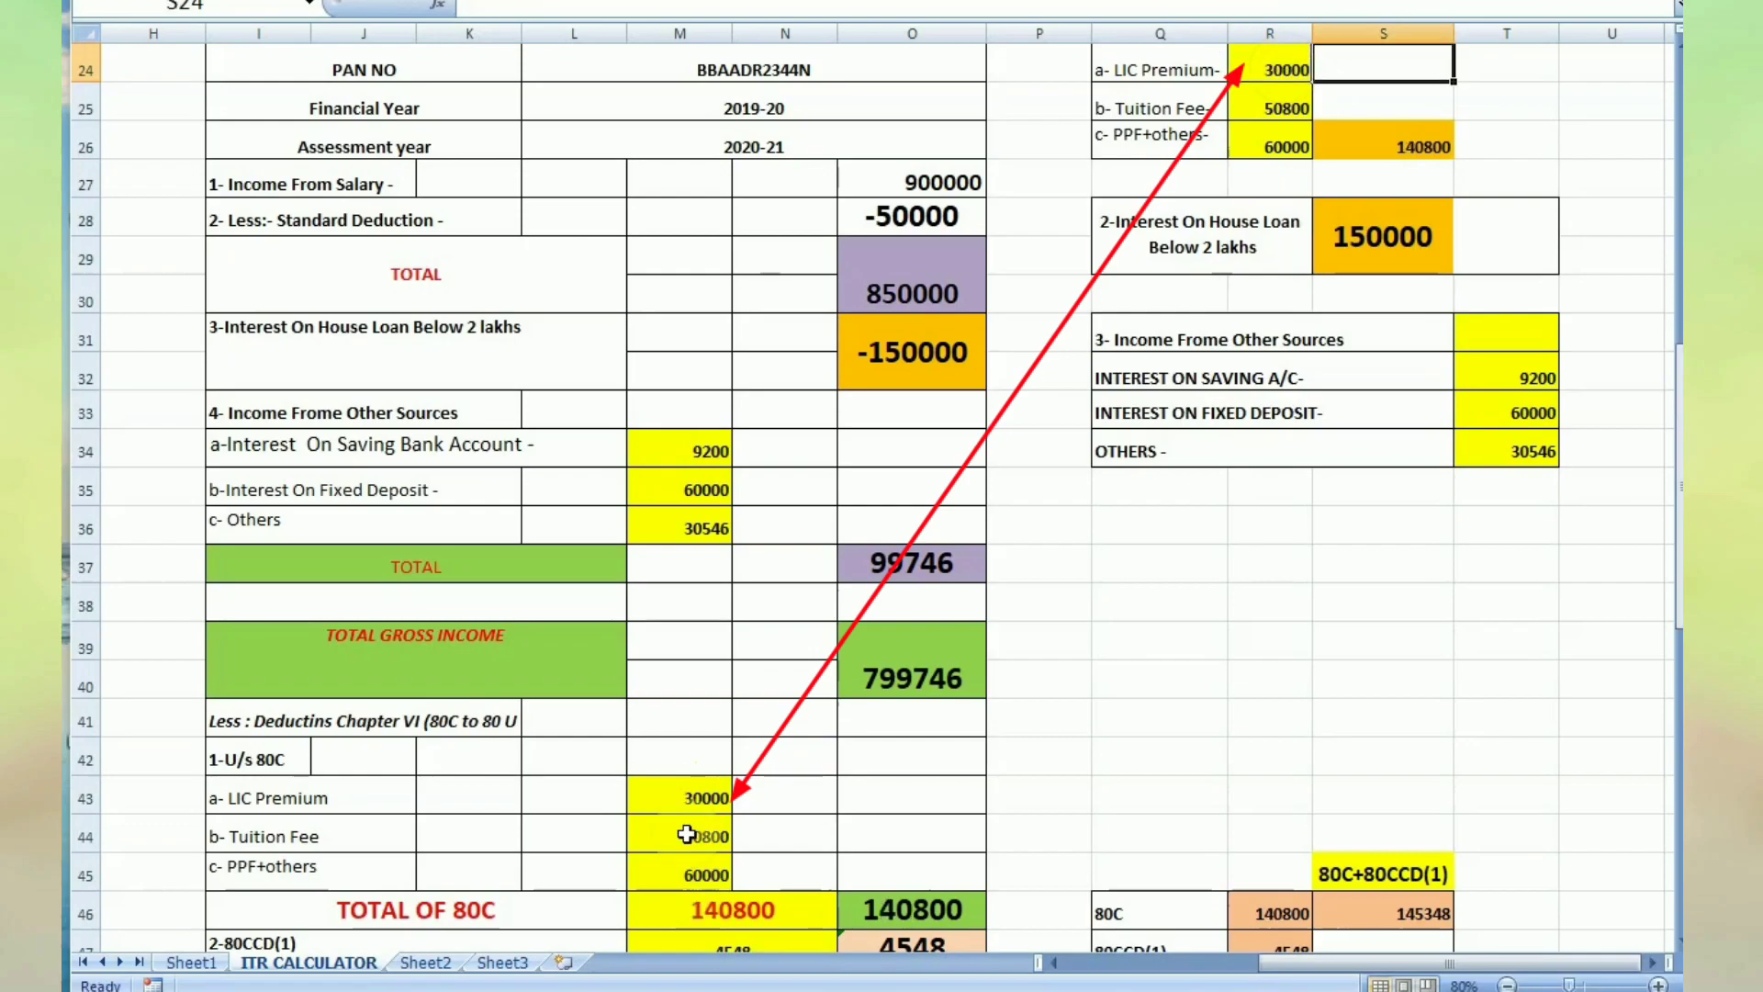
# Replace the Tuition Fee amount in the U/s 80C input table with 40000.
pyautogui.click(1273, 111)
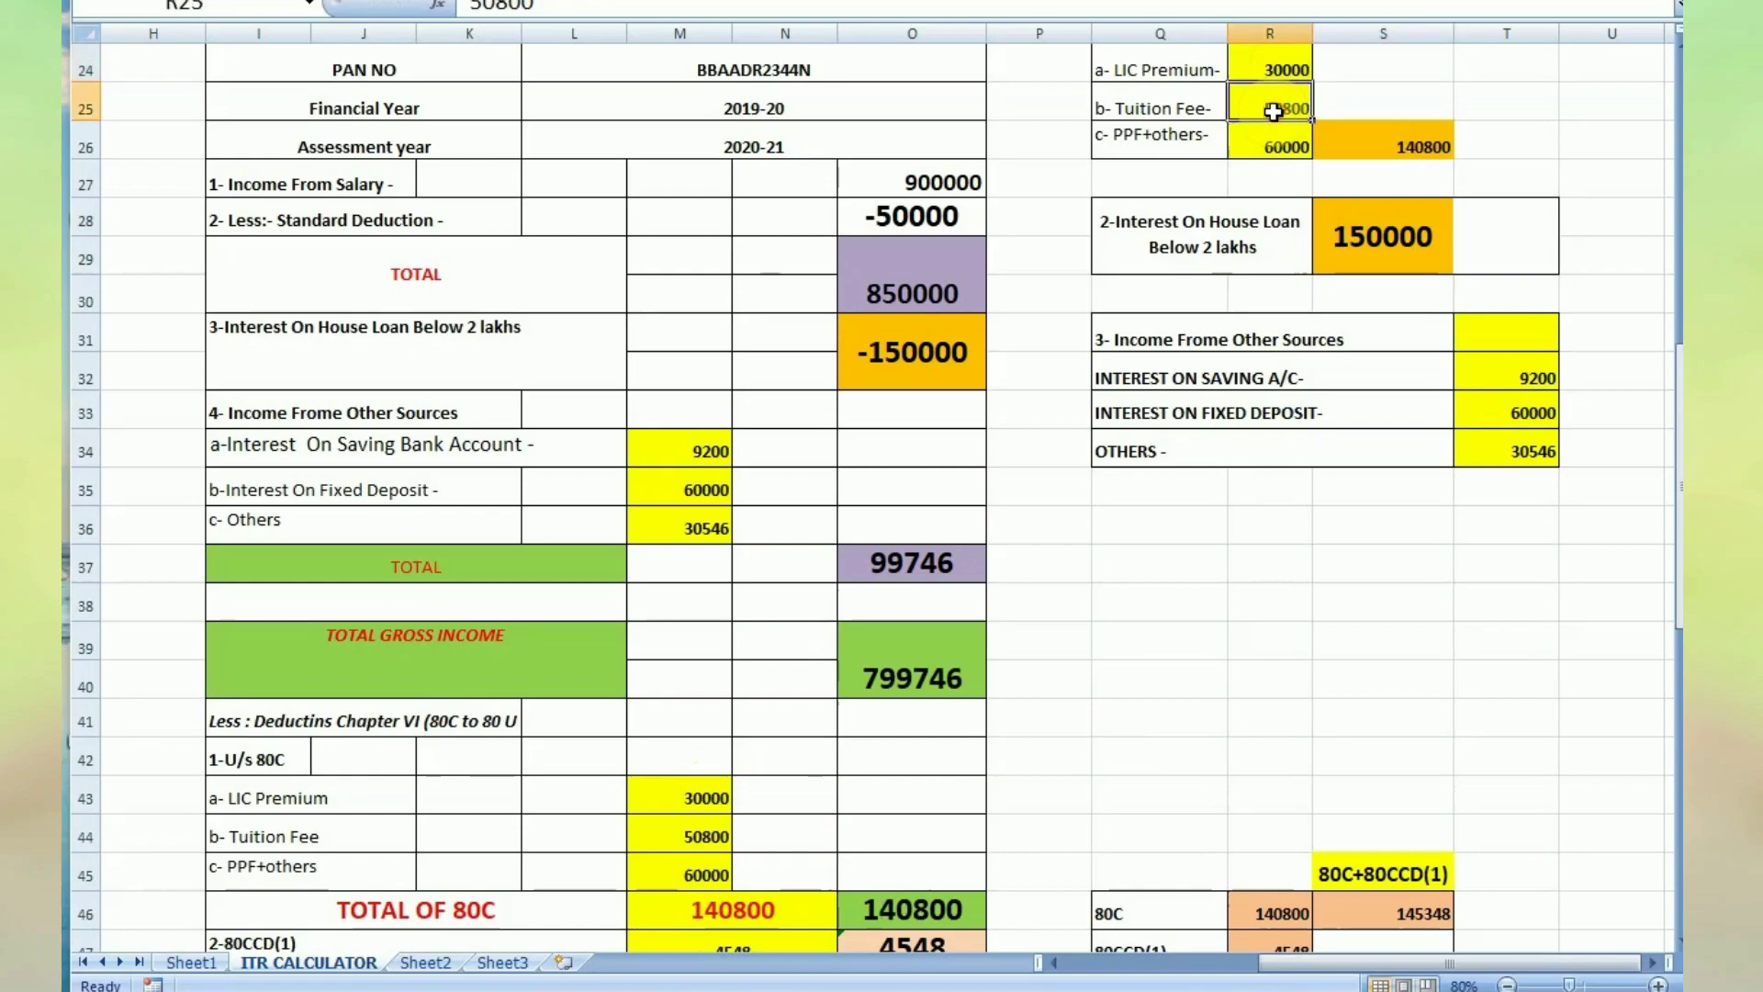
pyautogui.press('Delete')
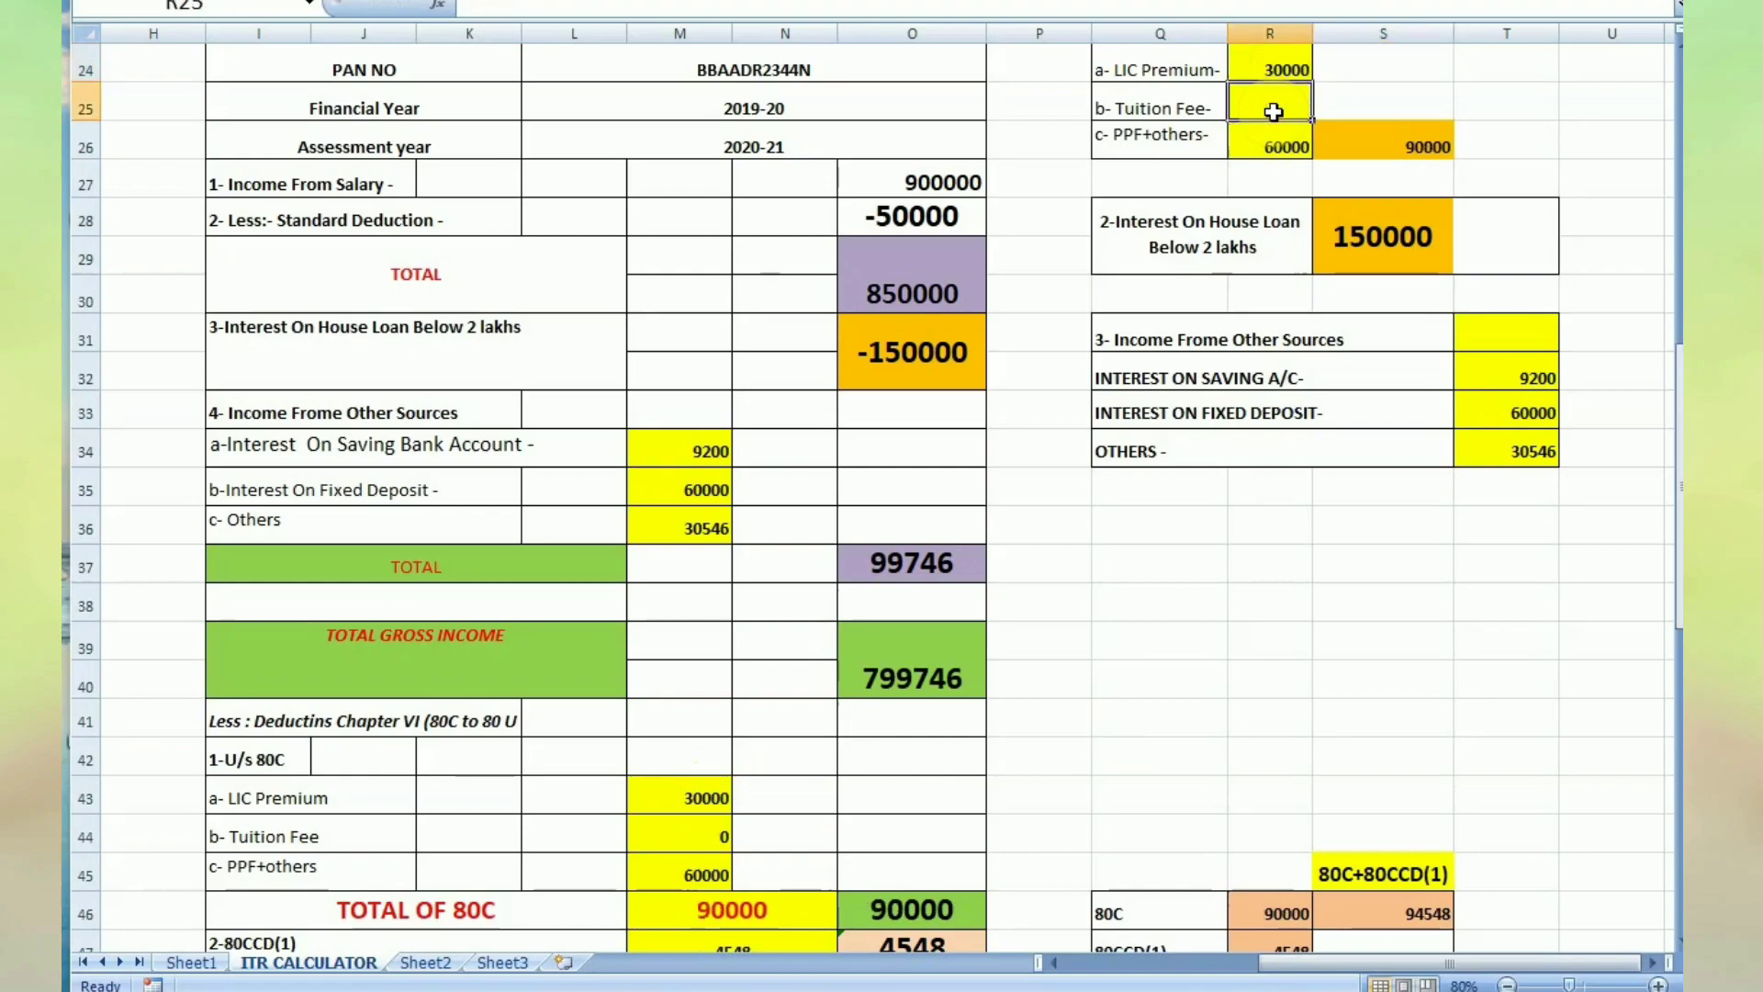
pyautogui.write('4000')
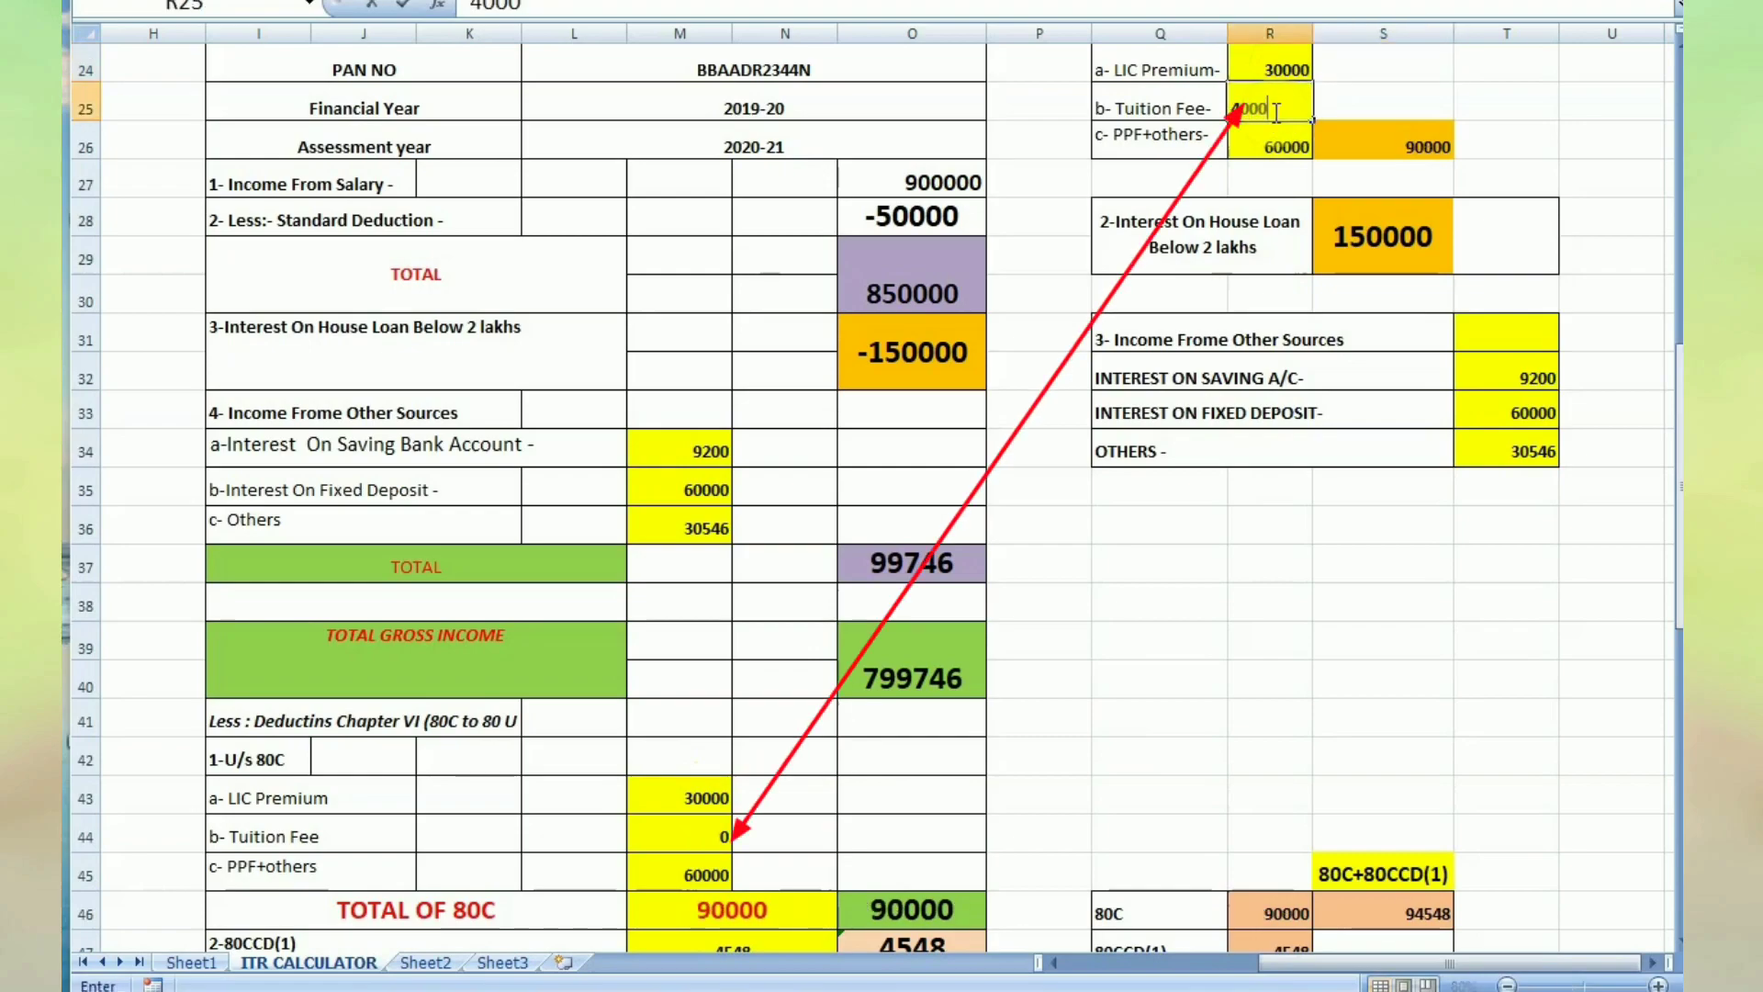
pyautogui.write('0')
pyautogui.press('Tab')
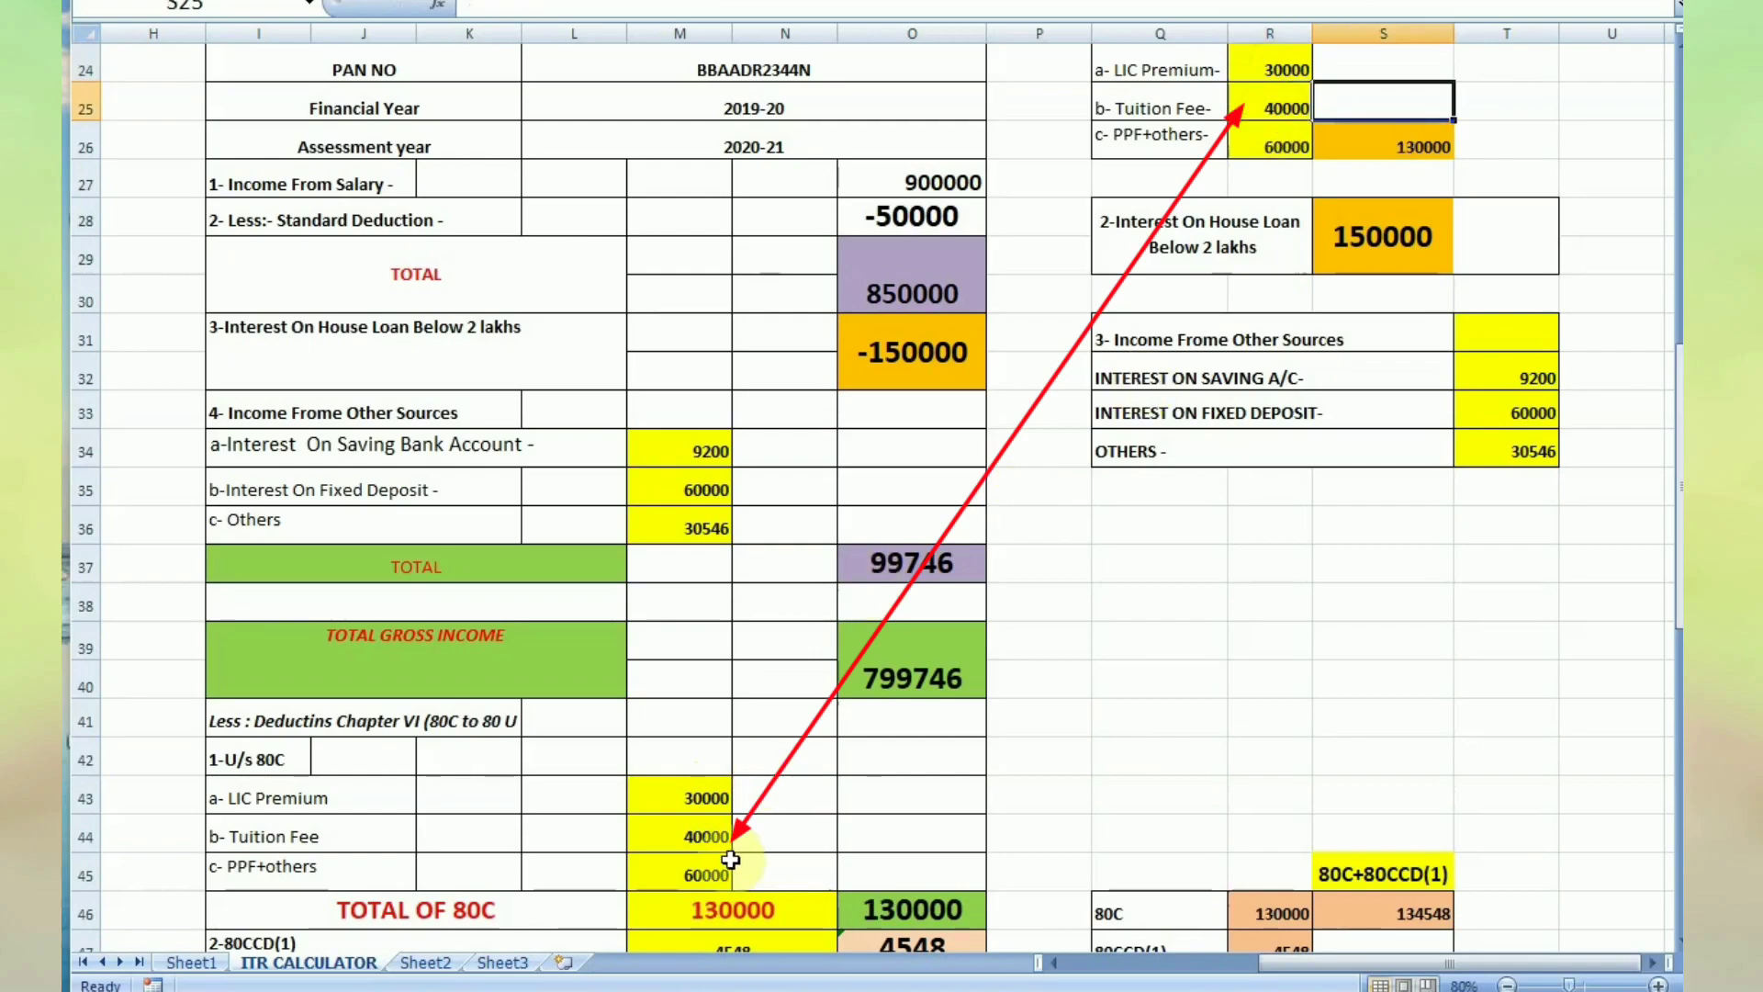
# Restore the Tuition Fee amount in the U/s 80C input table to 50800.
pyautogui.click(1296, 104)
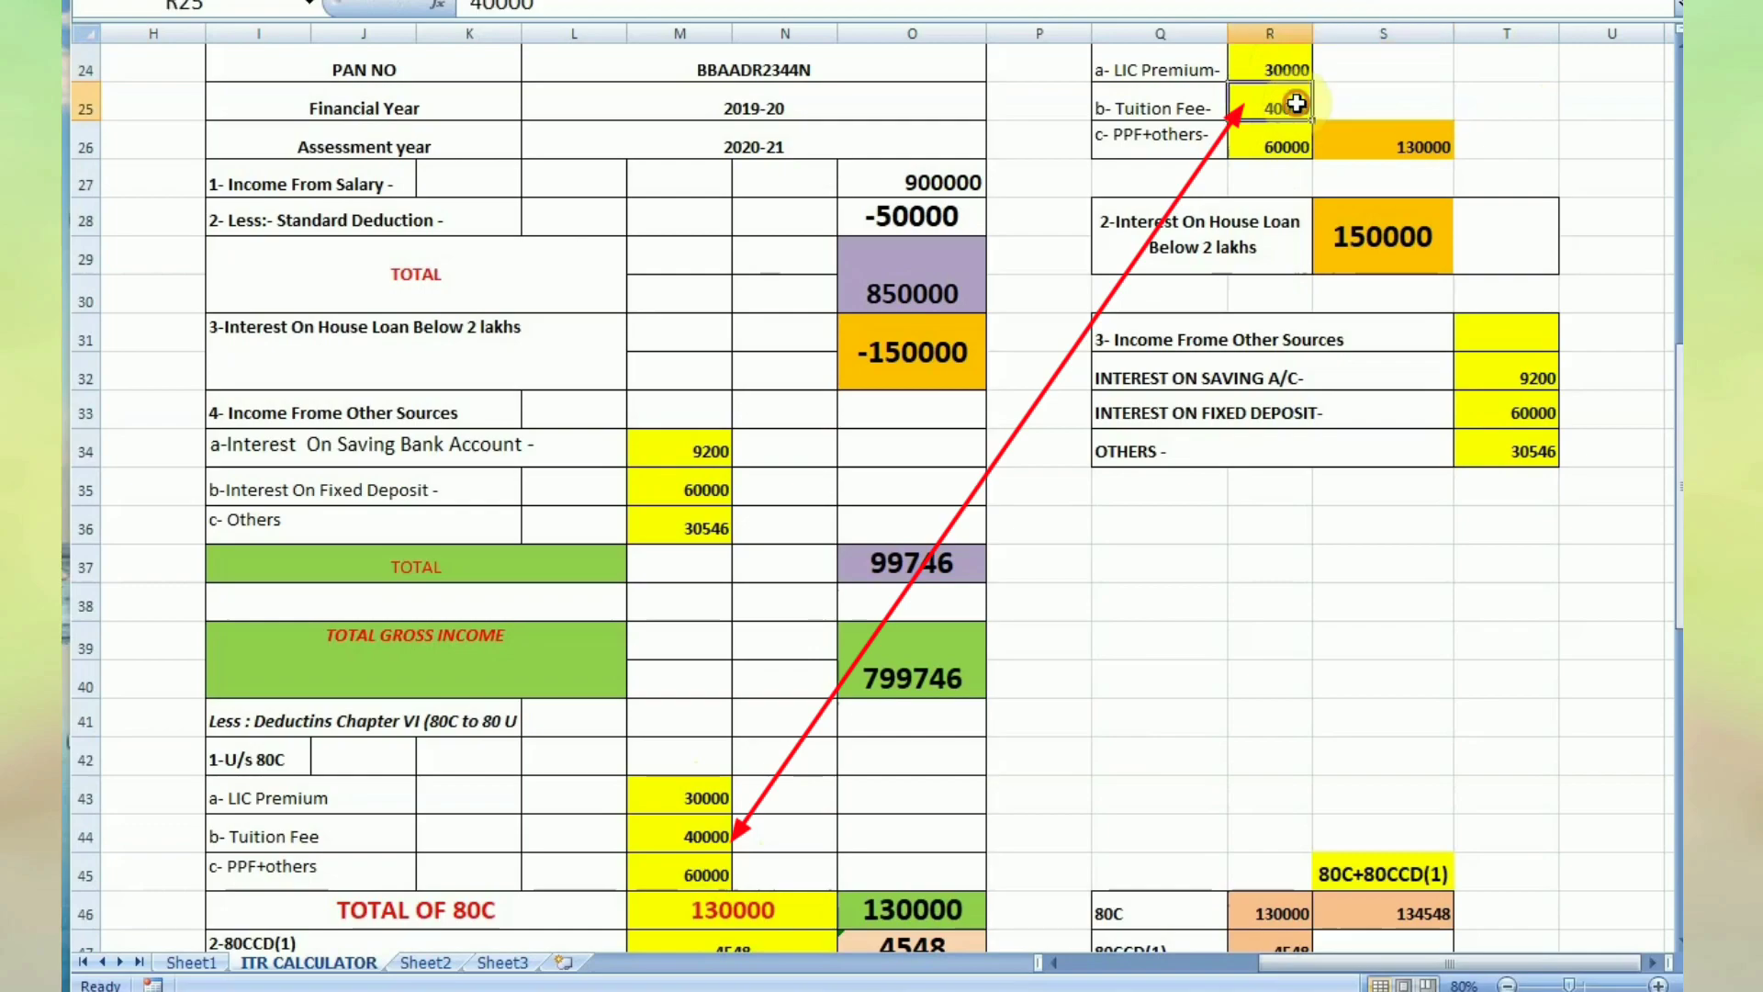
pyautogui.press('Delete')
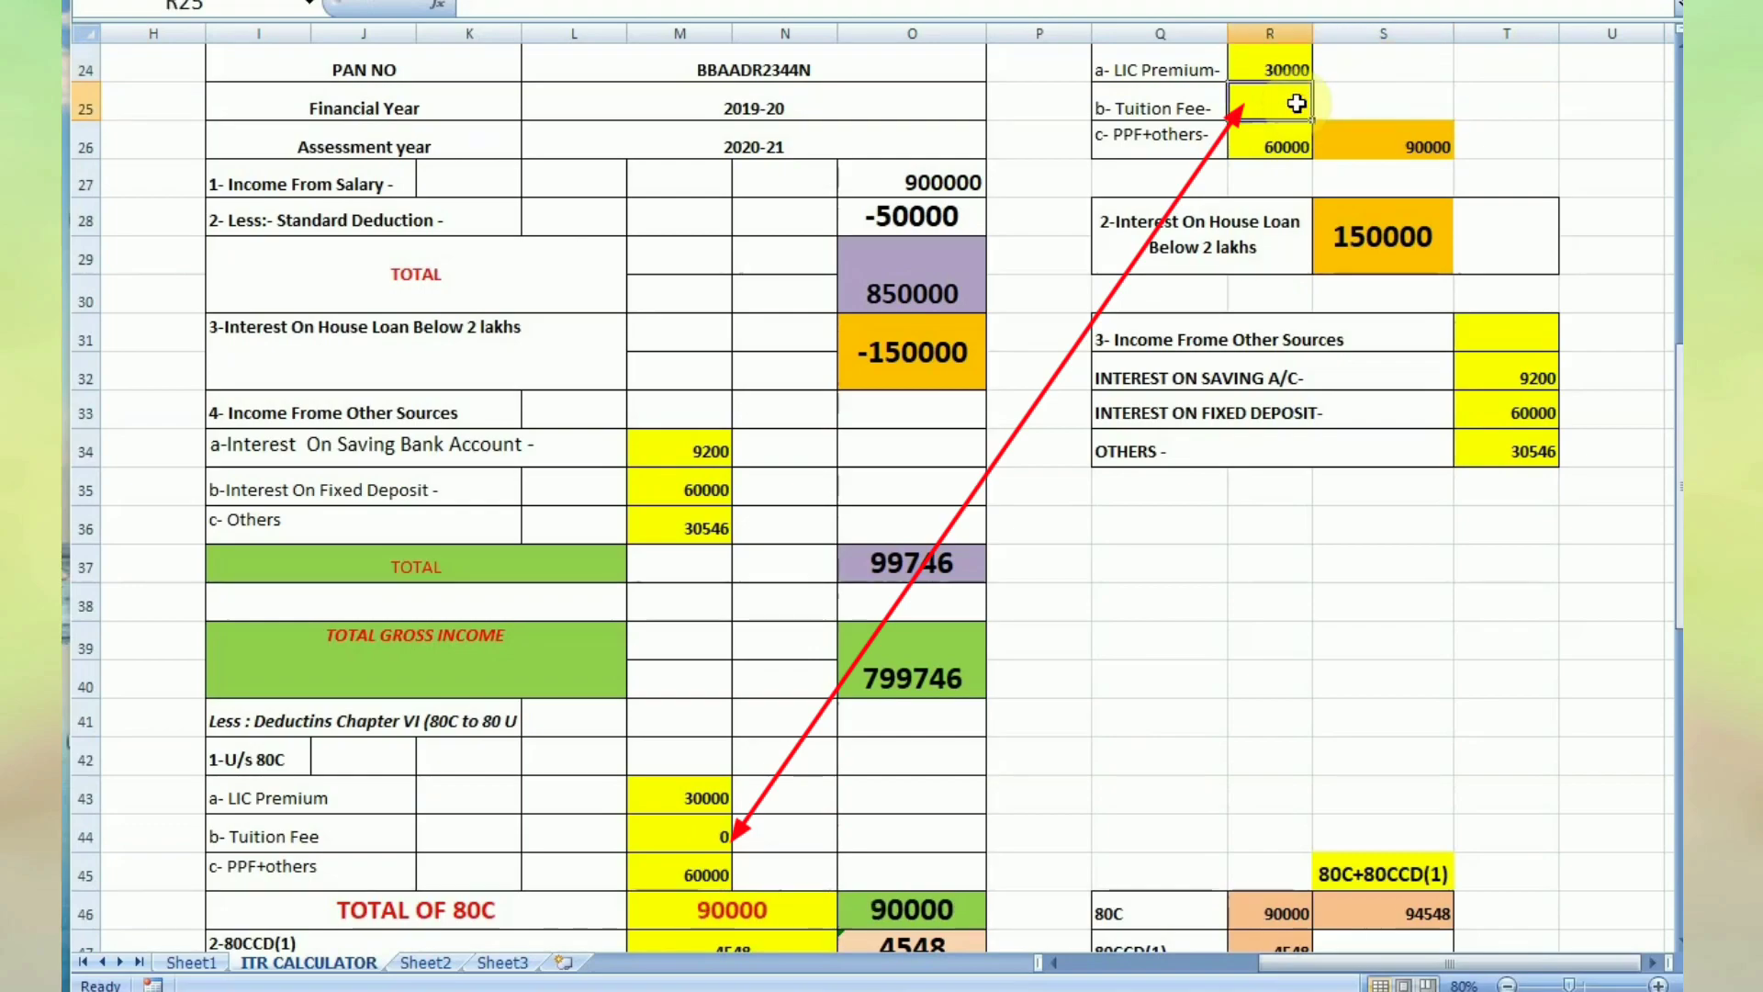
pyautogui.write('50800')
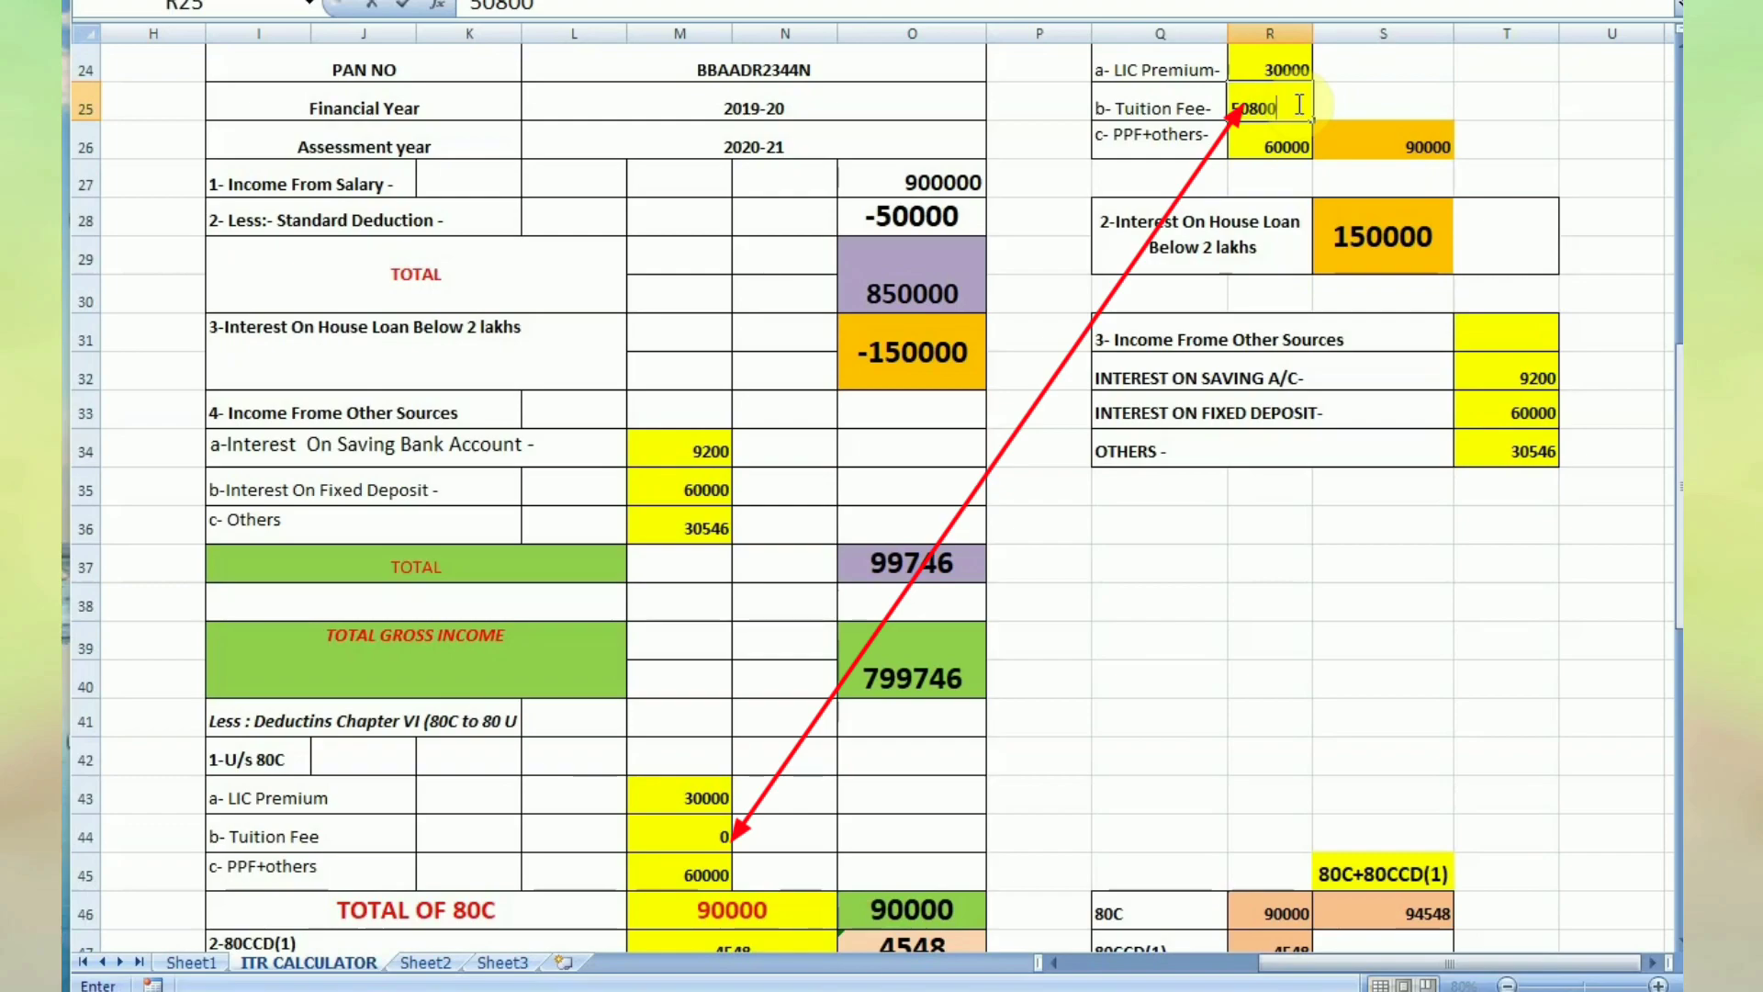
pyautogui.press('Tab')
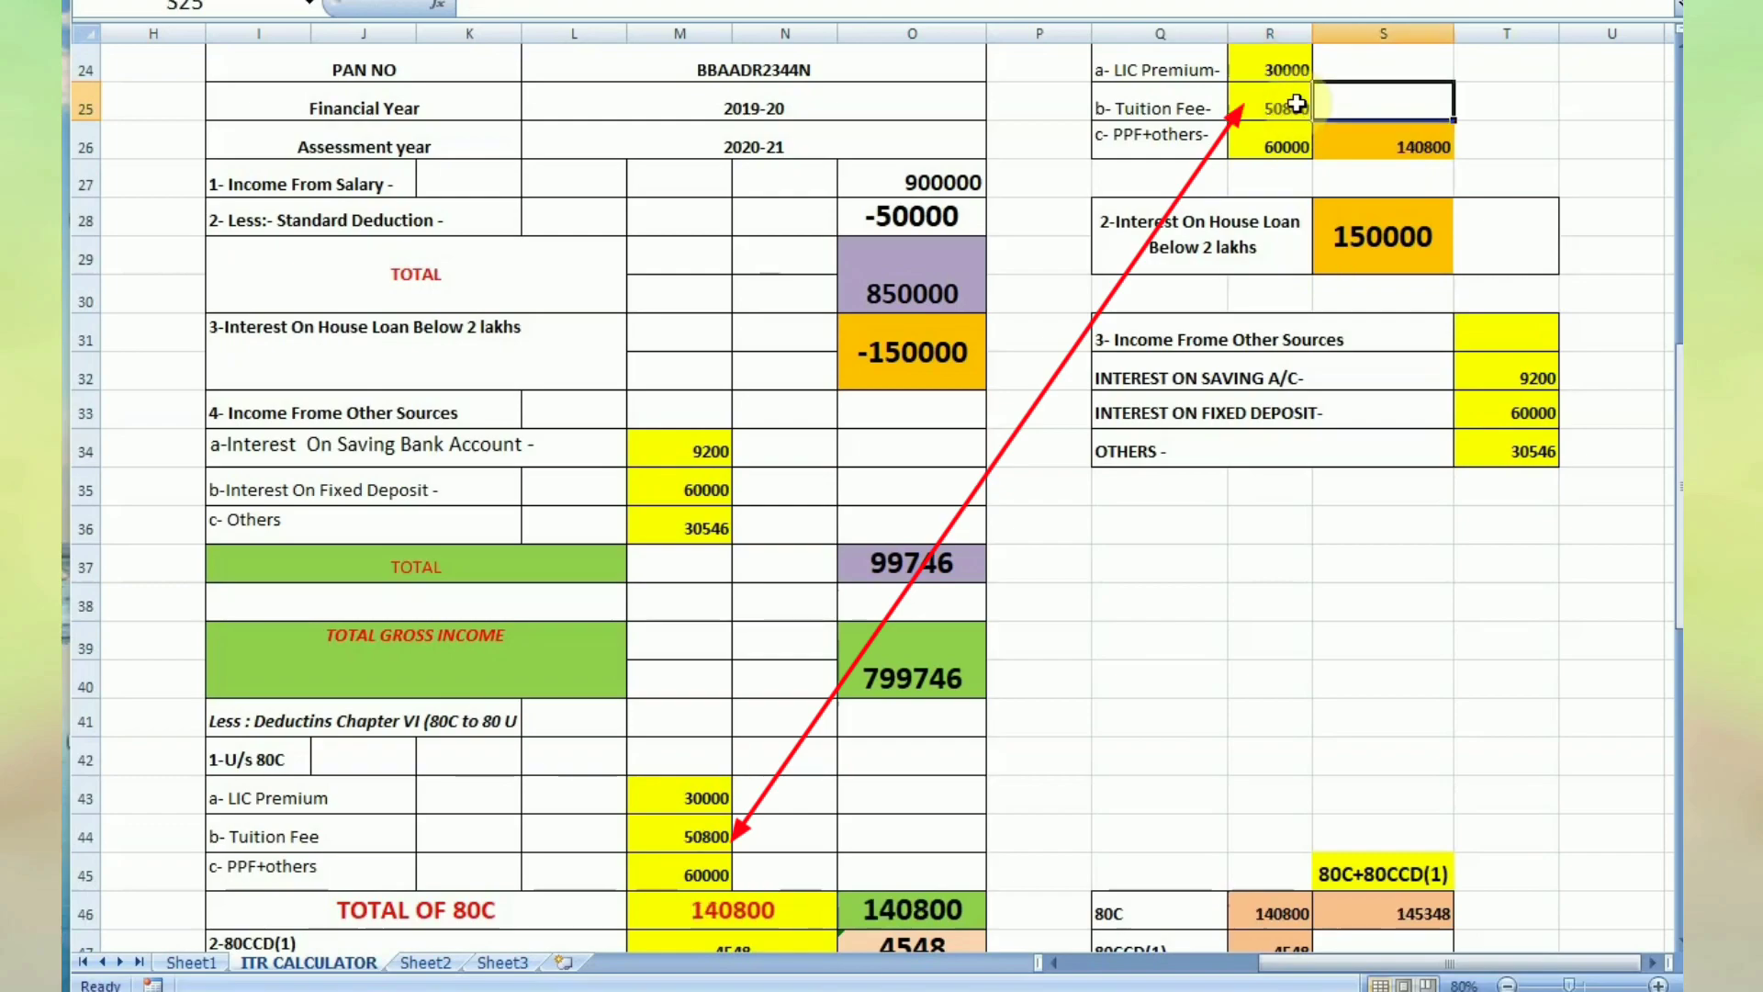
# Review the 80C, 80CCD(1), 80CCD(1B) and 80CCD(2) deduction rows in the tax computation and their linked input table.
pyautogui.scroll(-2, 934, 783)
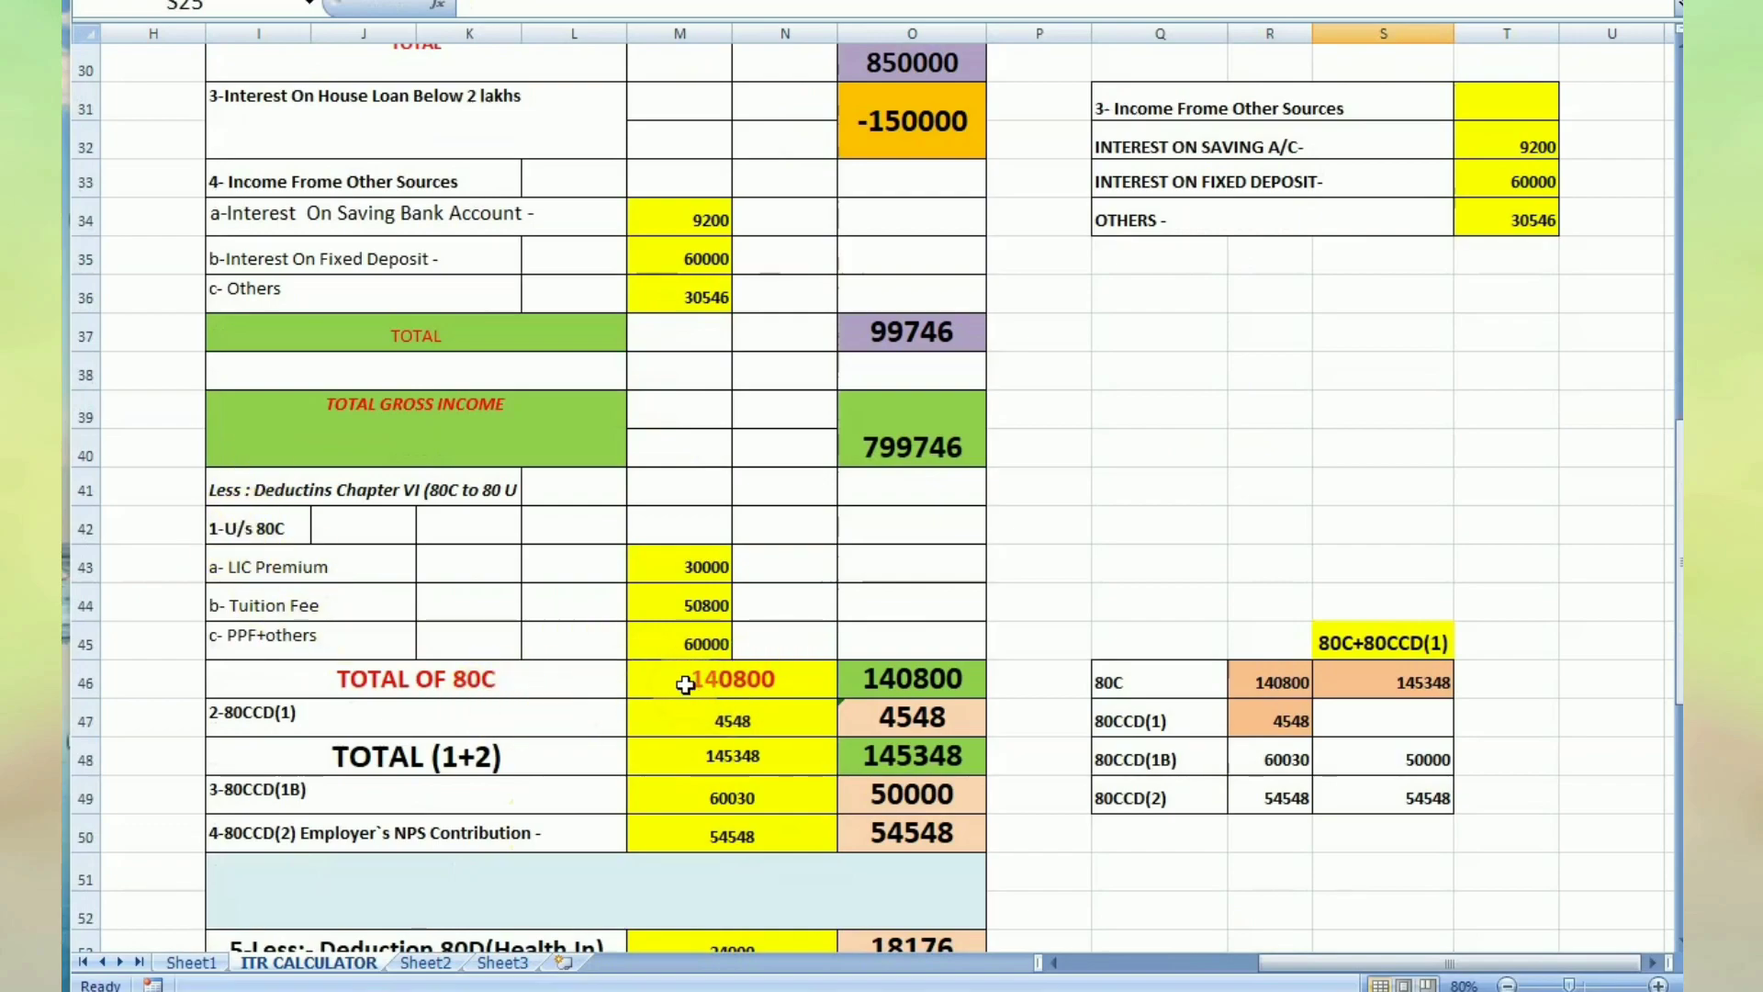
pyautogui.scroll(1, 1396, 331)
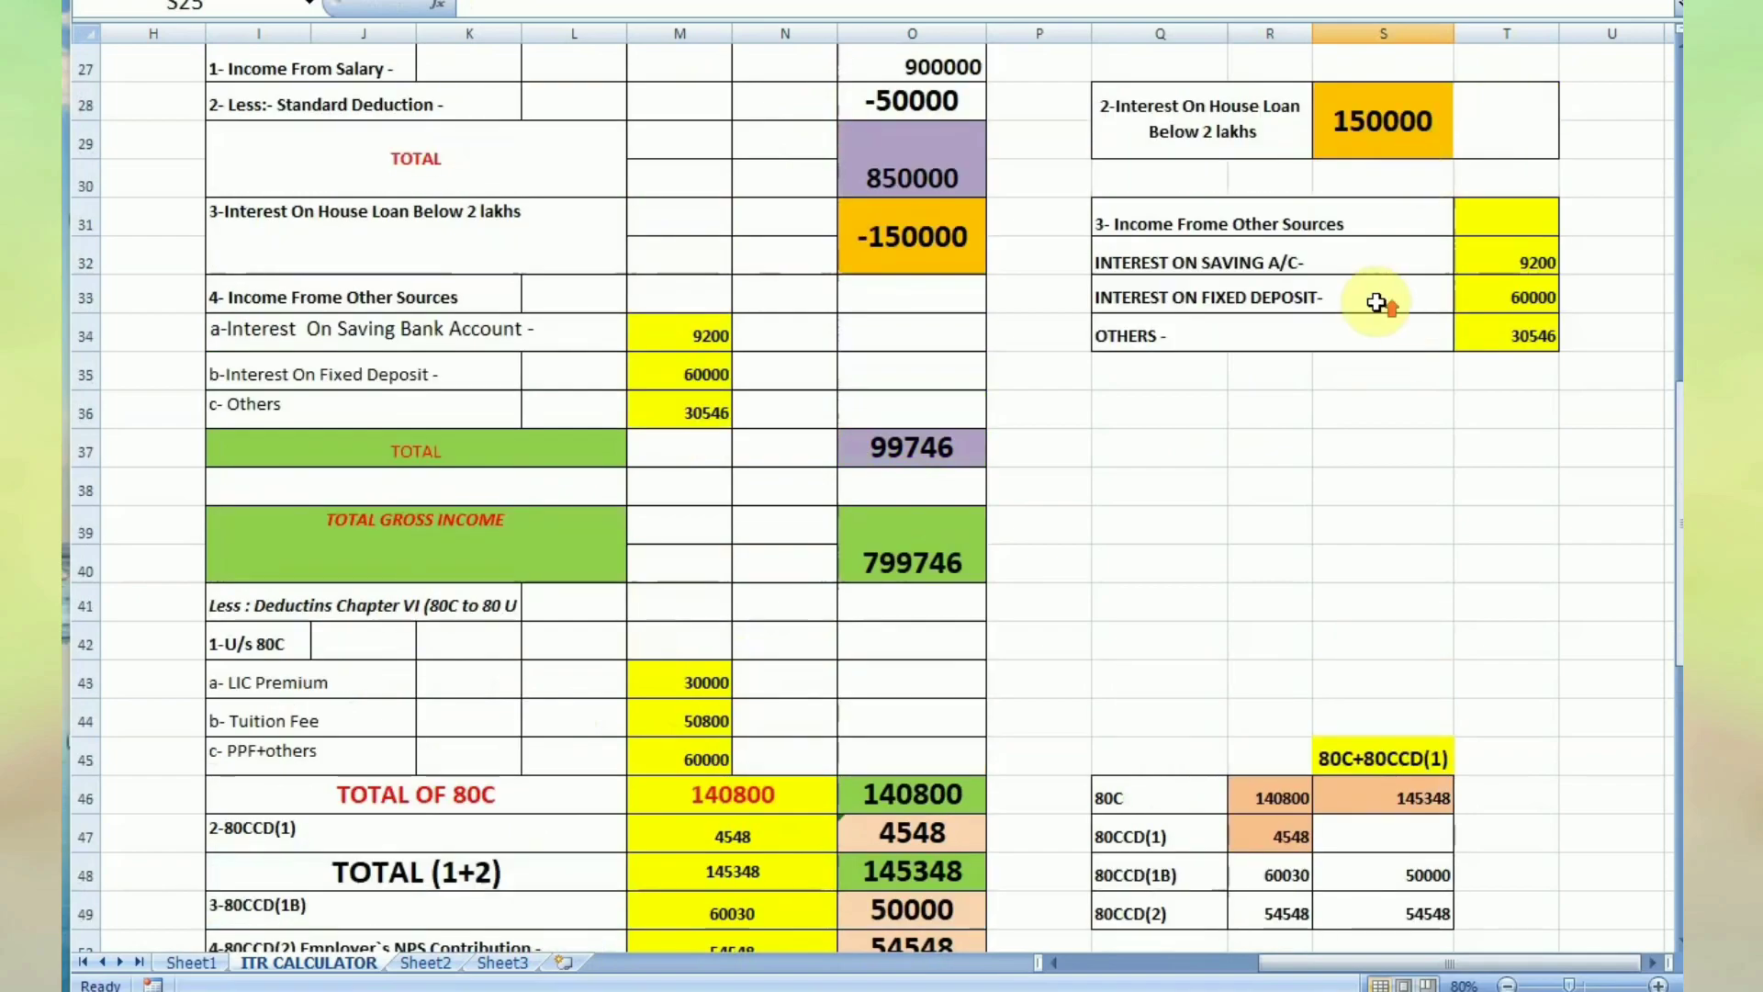
pyautogui.scroll(1, 1377, 294)
pyautogui.scroll(-1, 905, 882)
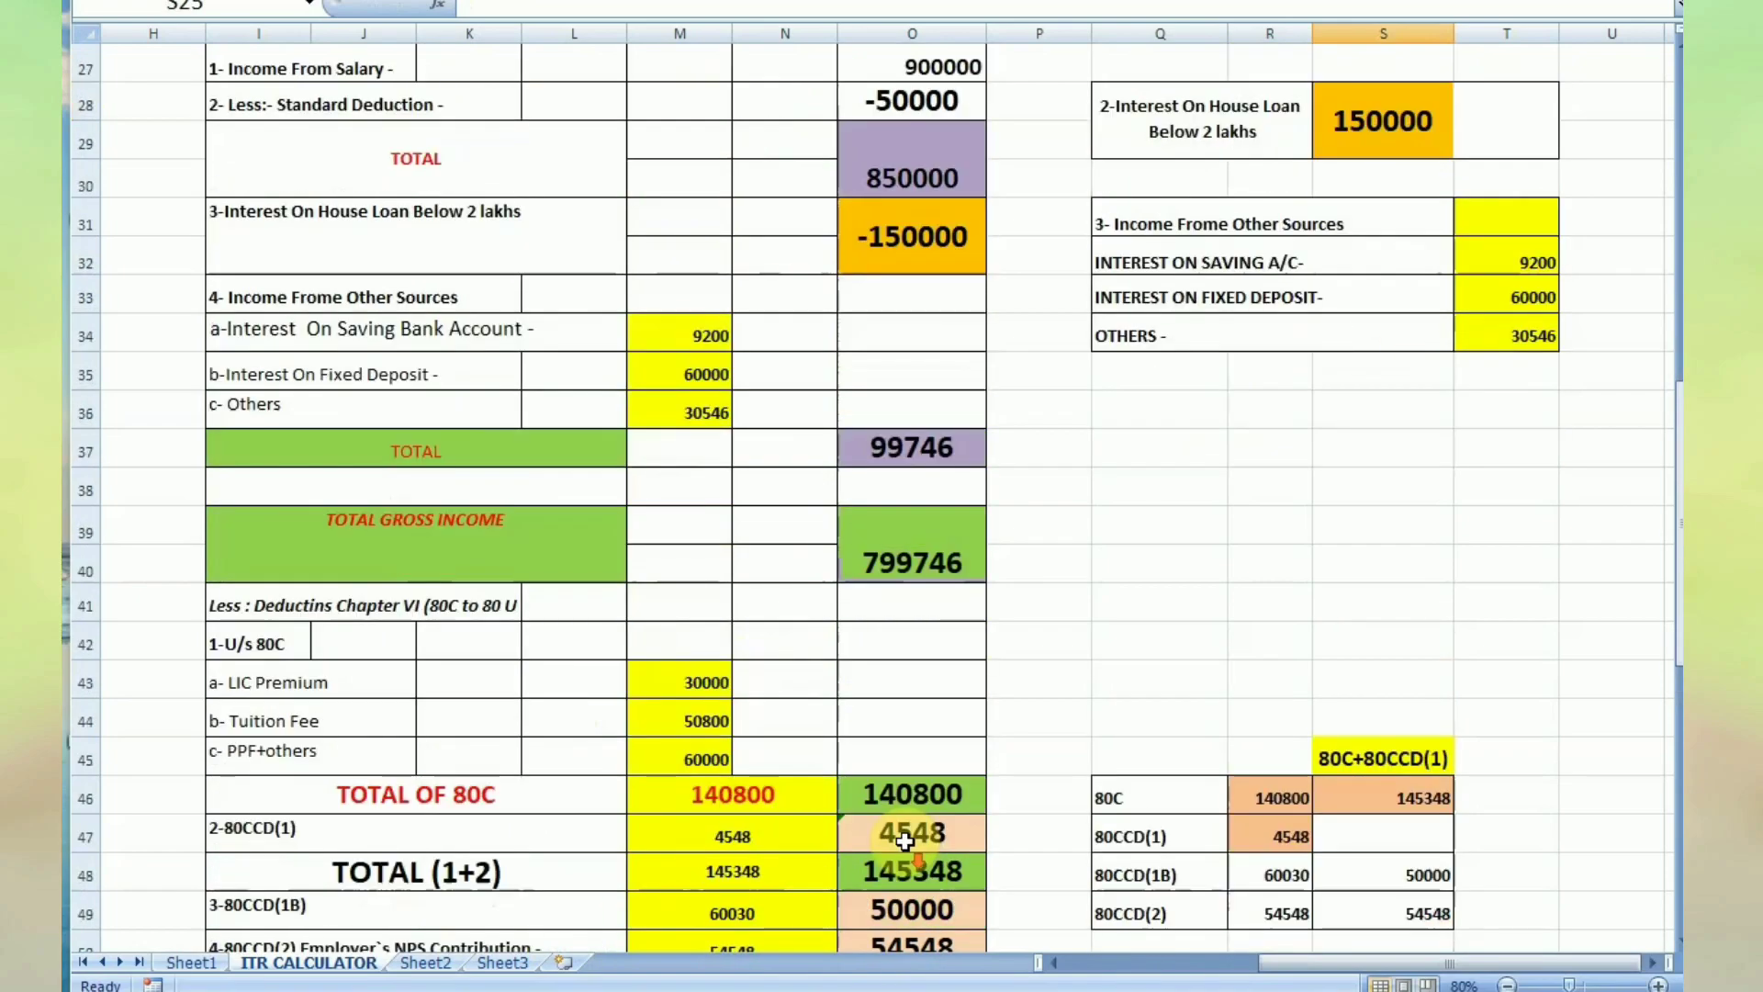
pyautogui.scroll(-1, 966, 801)
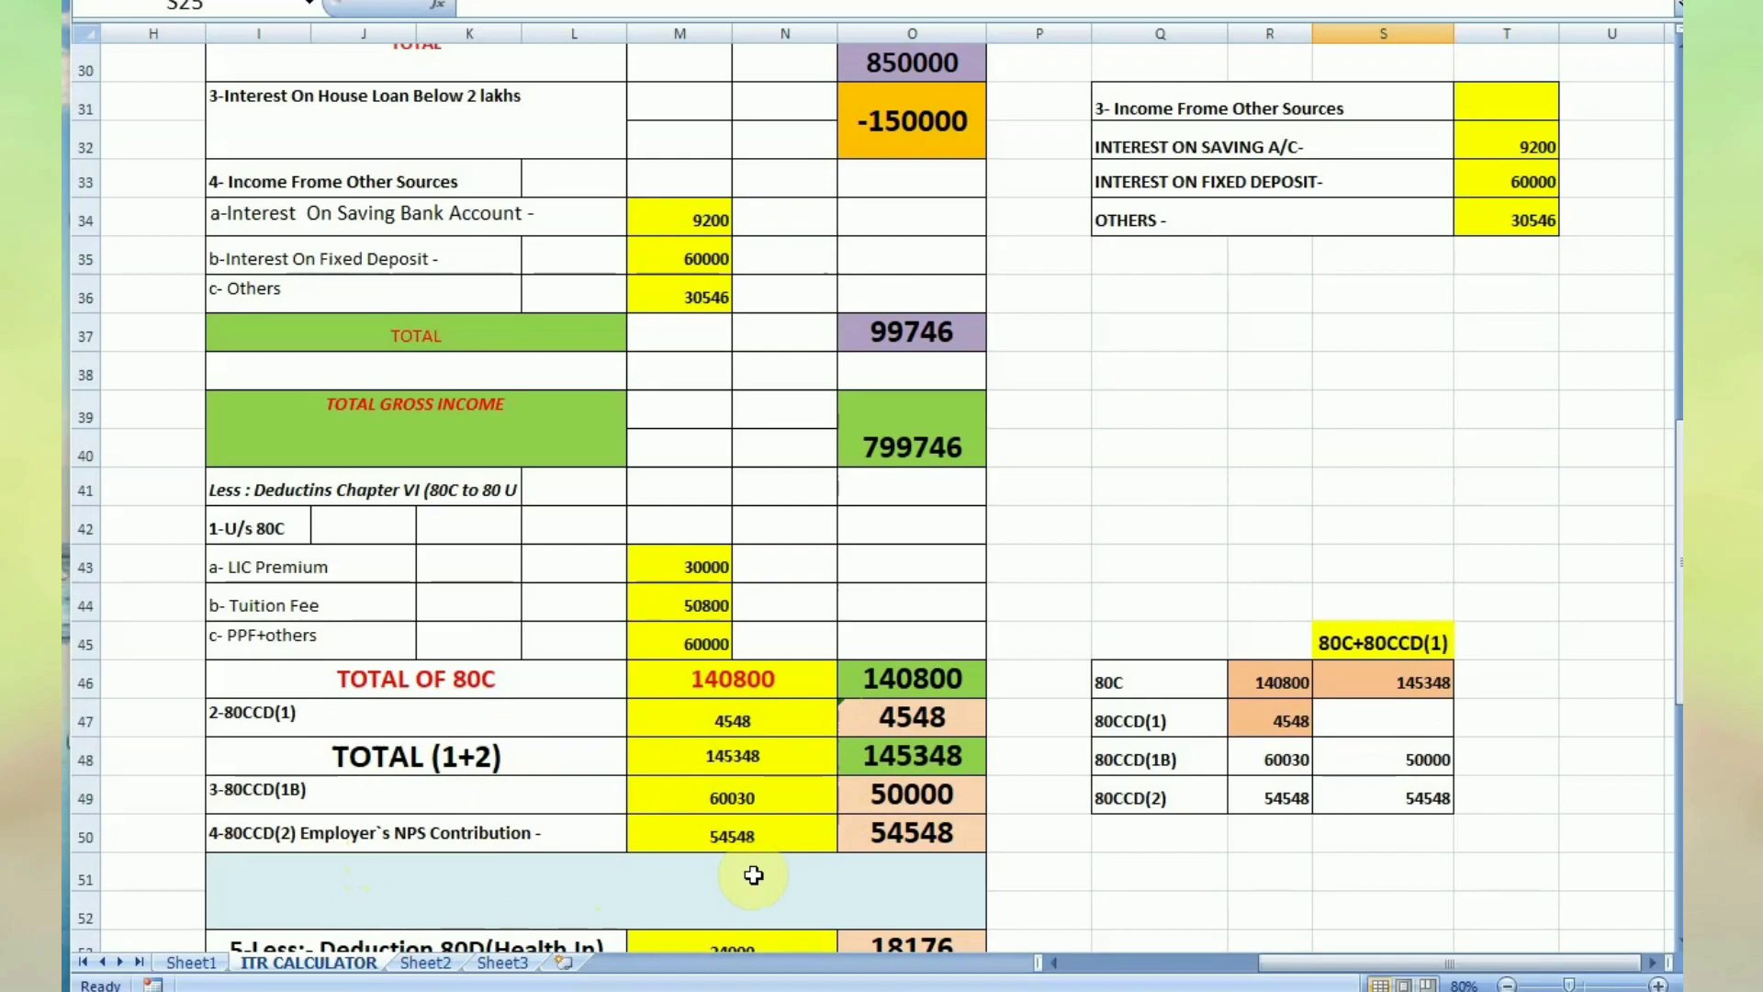
pyautogui.scroll(-1, 754, 875)
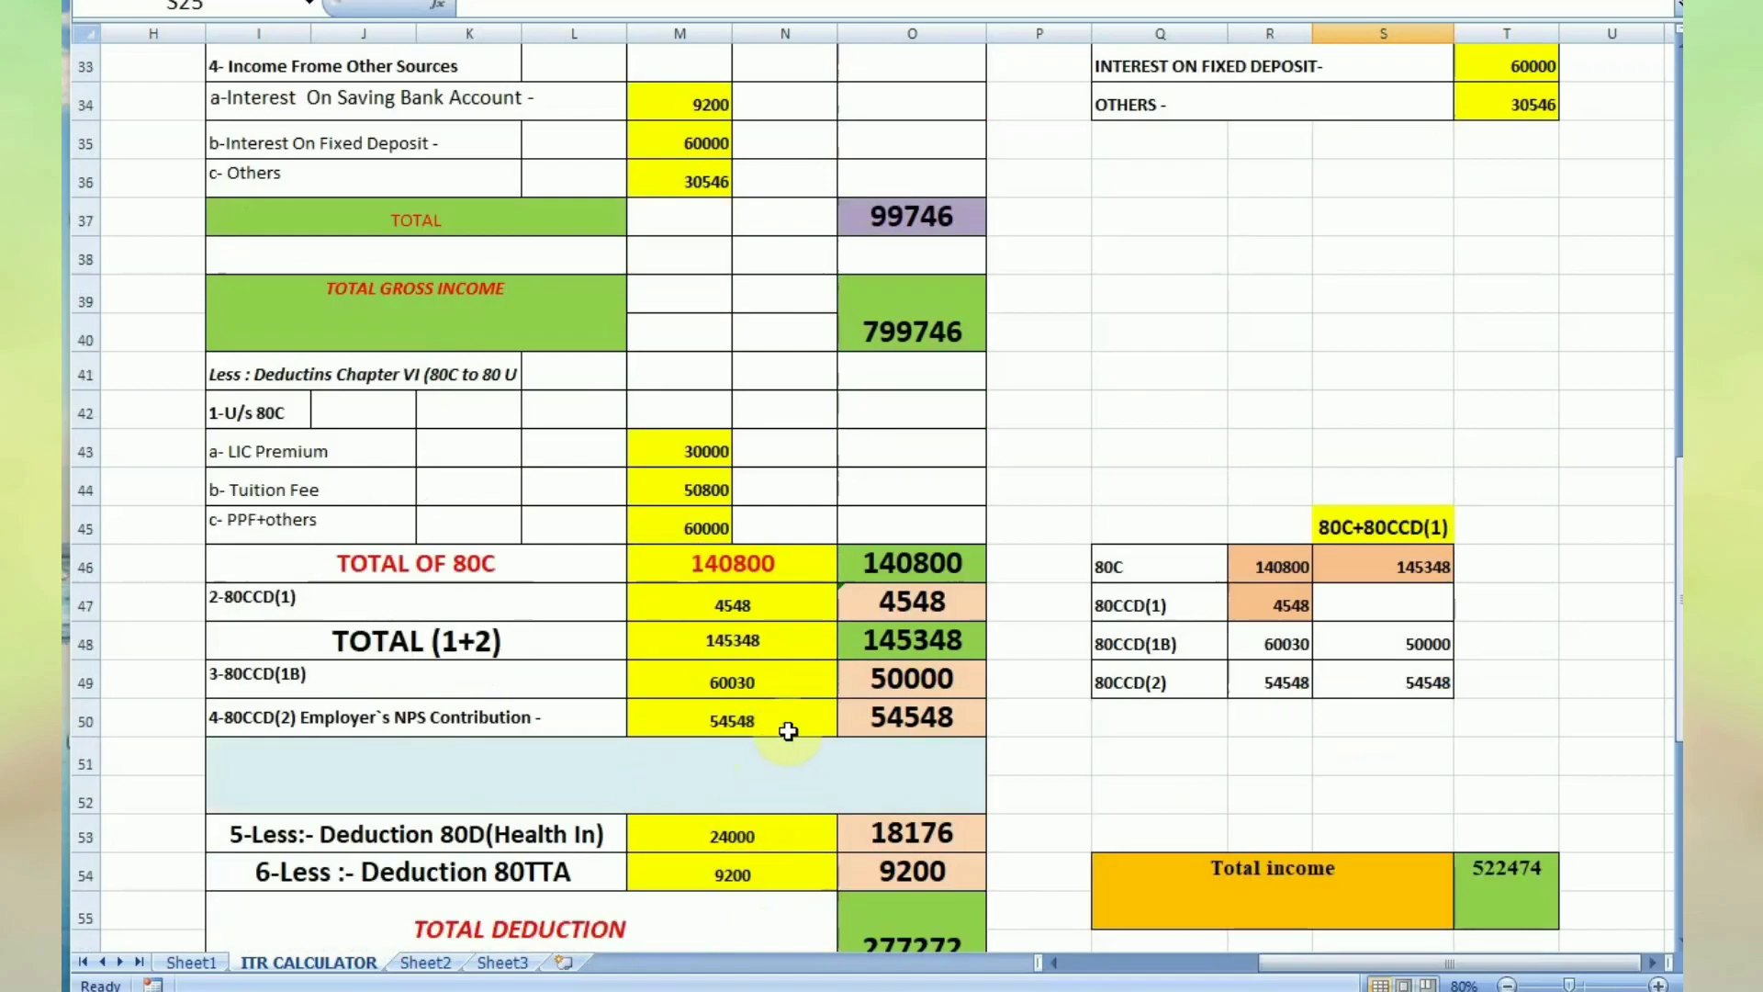
# Set the 80CCD(1B) amount in the NPS deduction input table to 50000.
pyautogui.click(1275, 649)
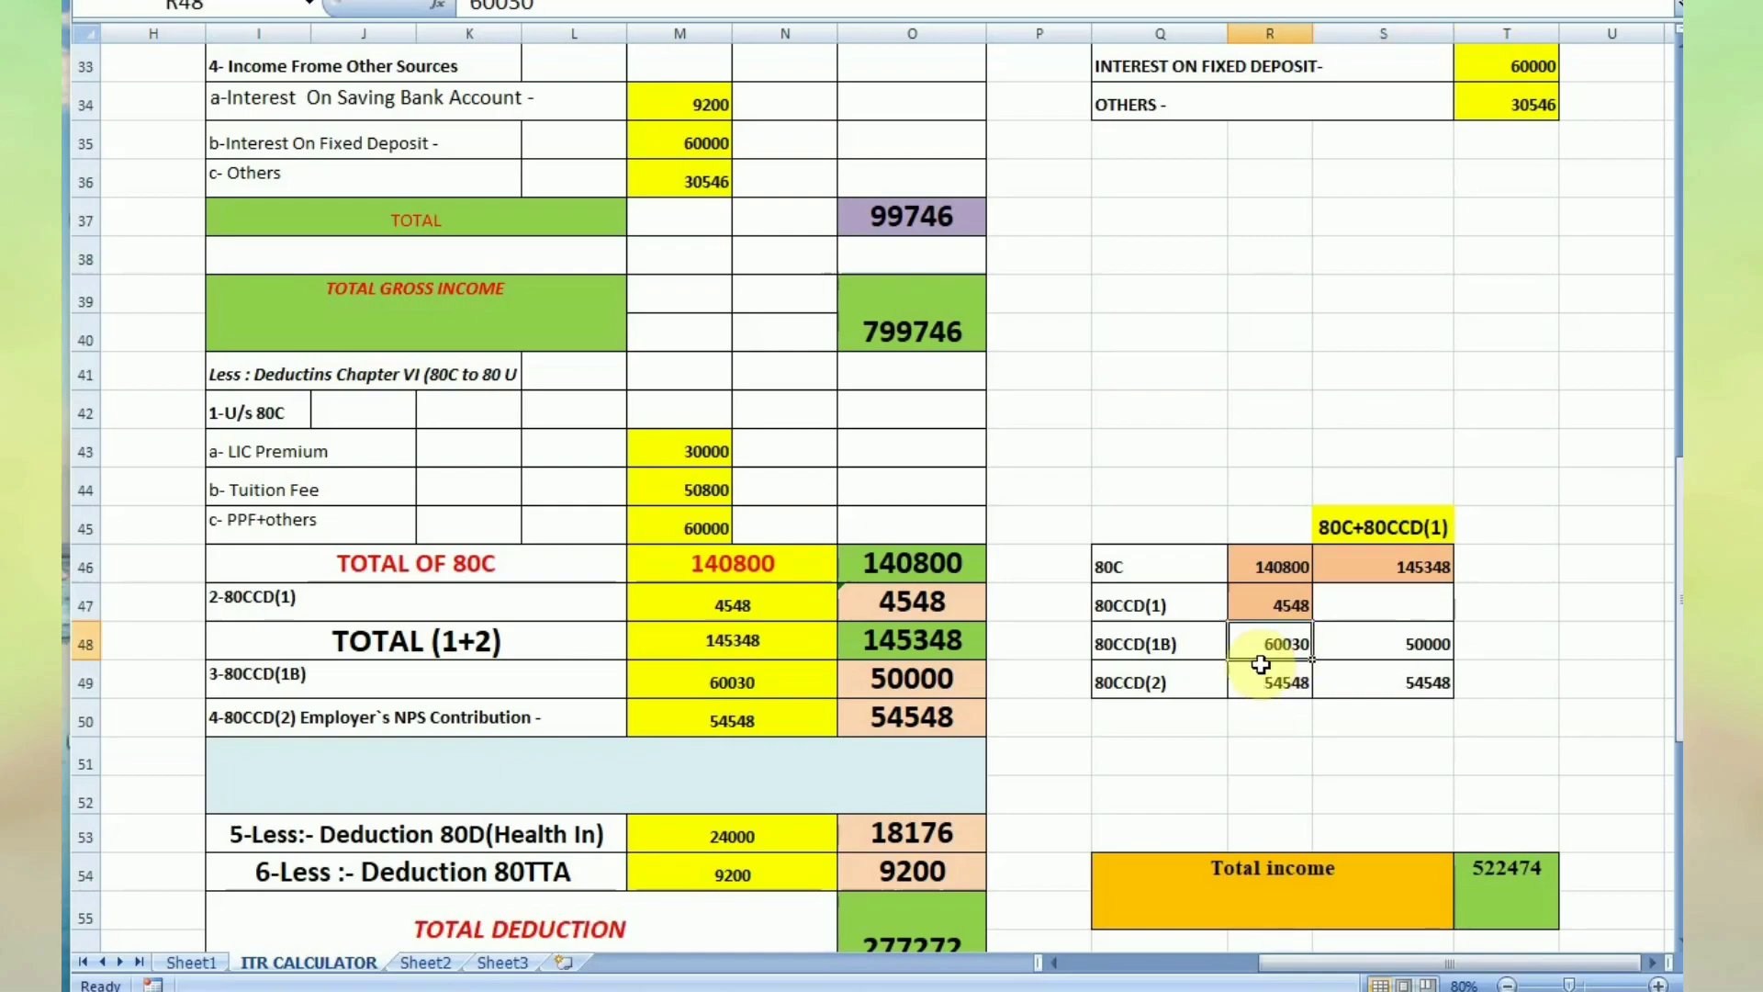
pyautogui.press('BackSpace')
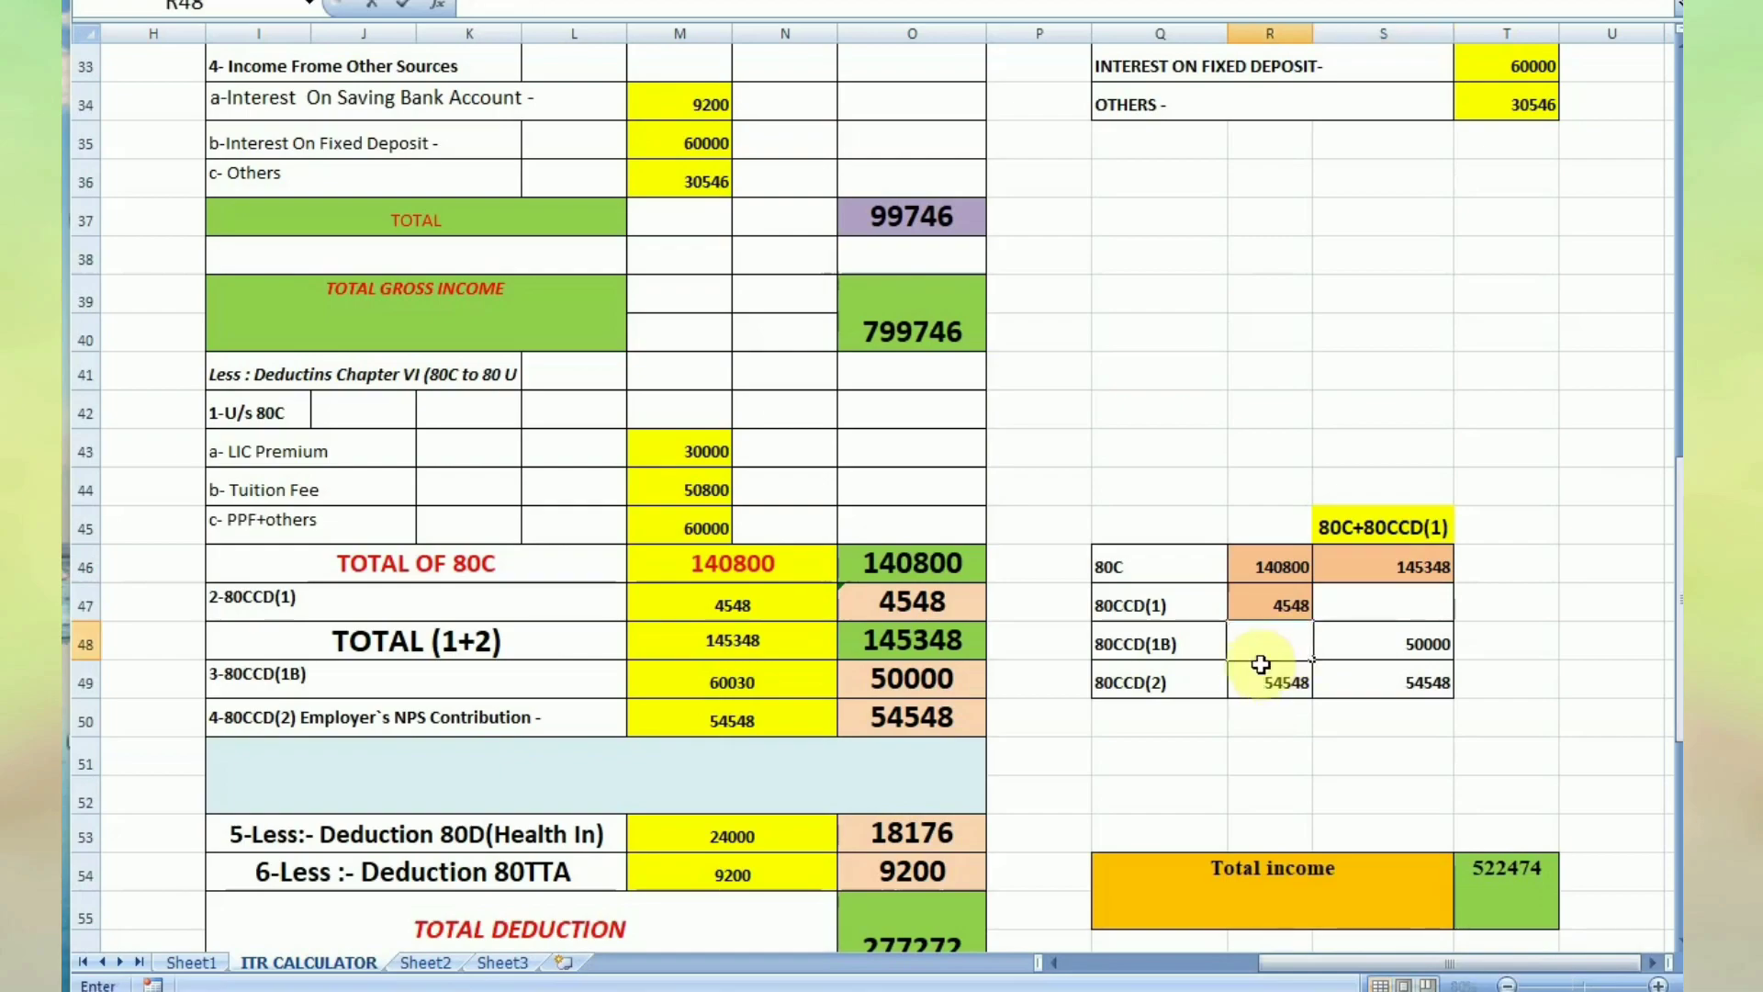
pyautogui.write('50000')
pyautogui.press('Tab')
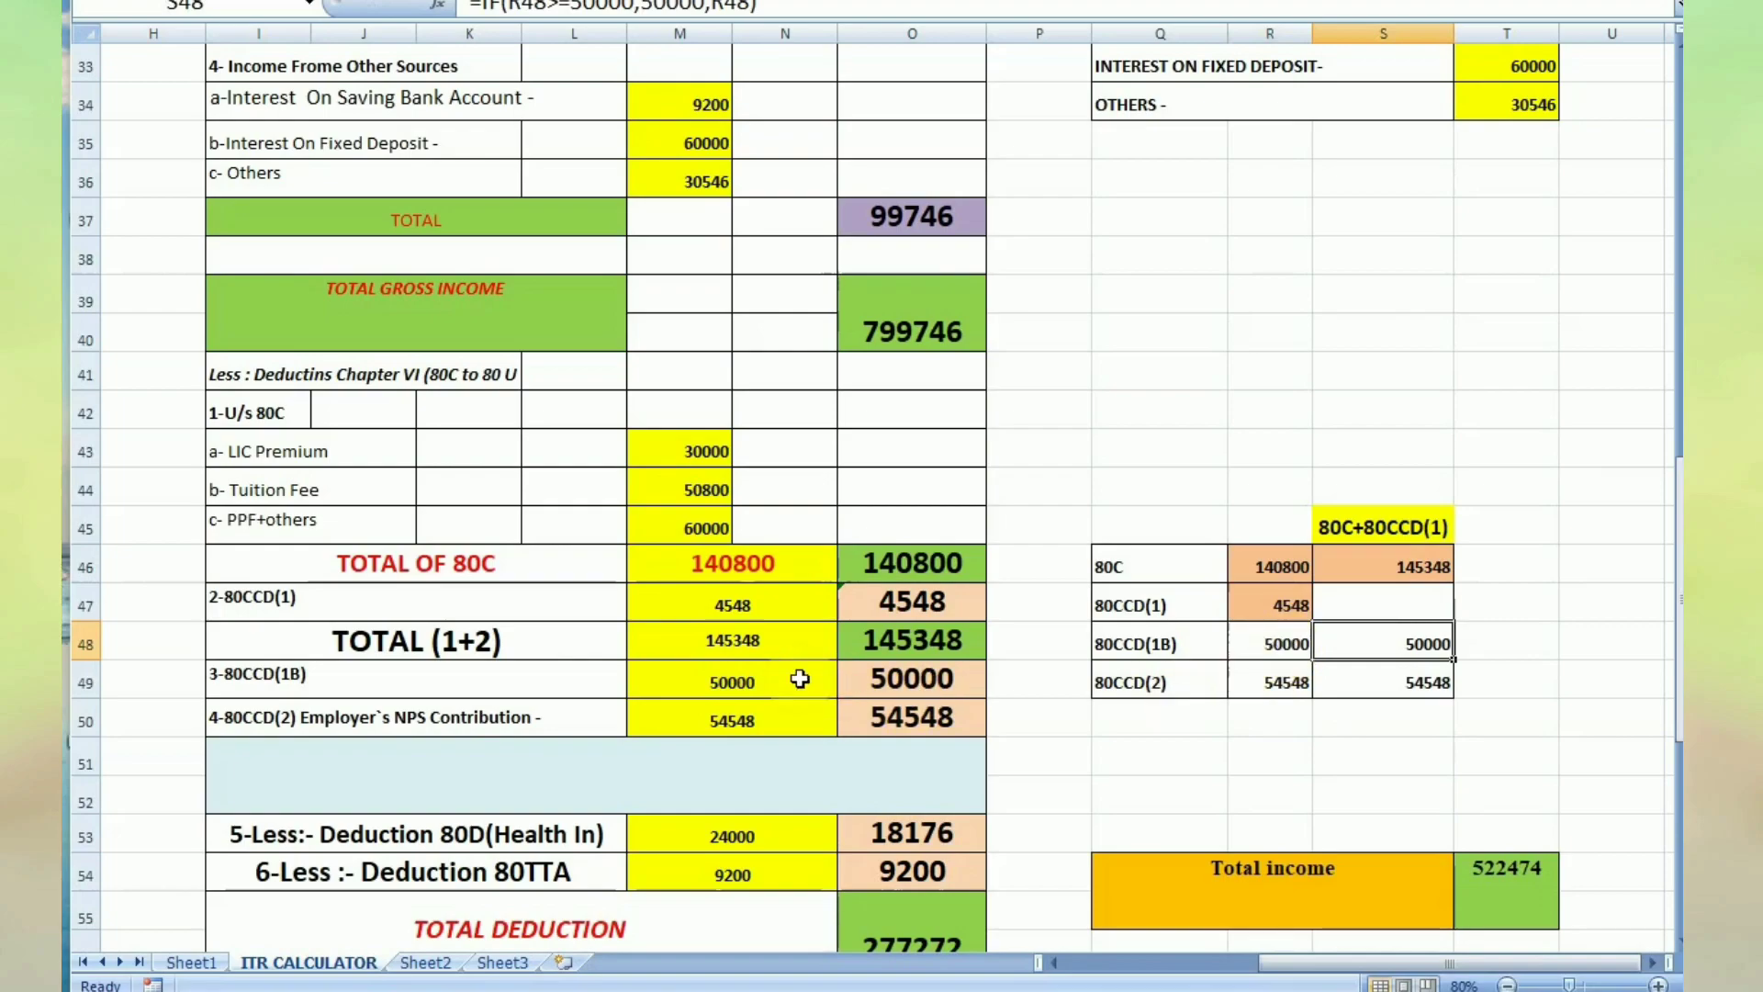
# Replace the 80CCD(1B) amount in the deduction input table with 80000.
pyautogui.click(1294, 635)
pyautogui.press('Delete')
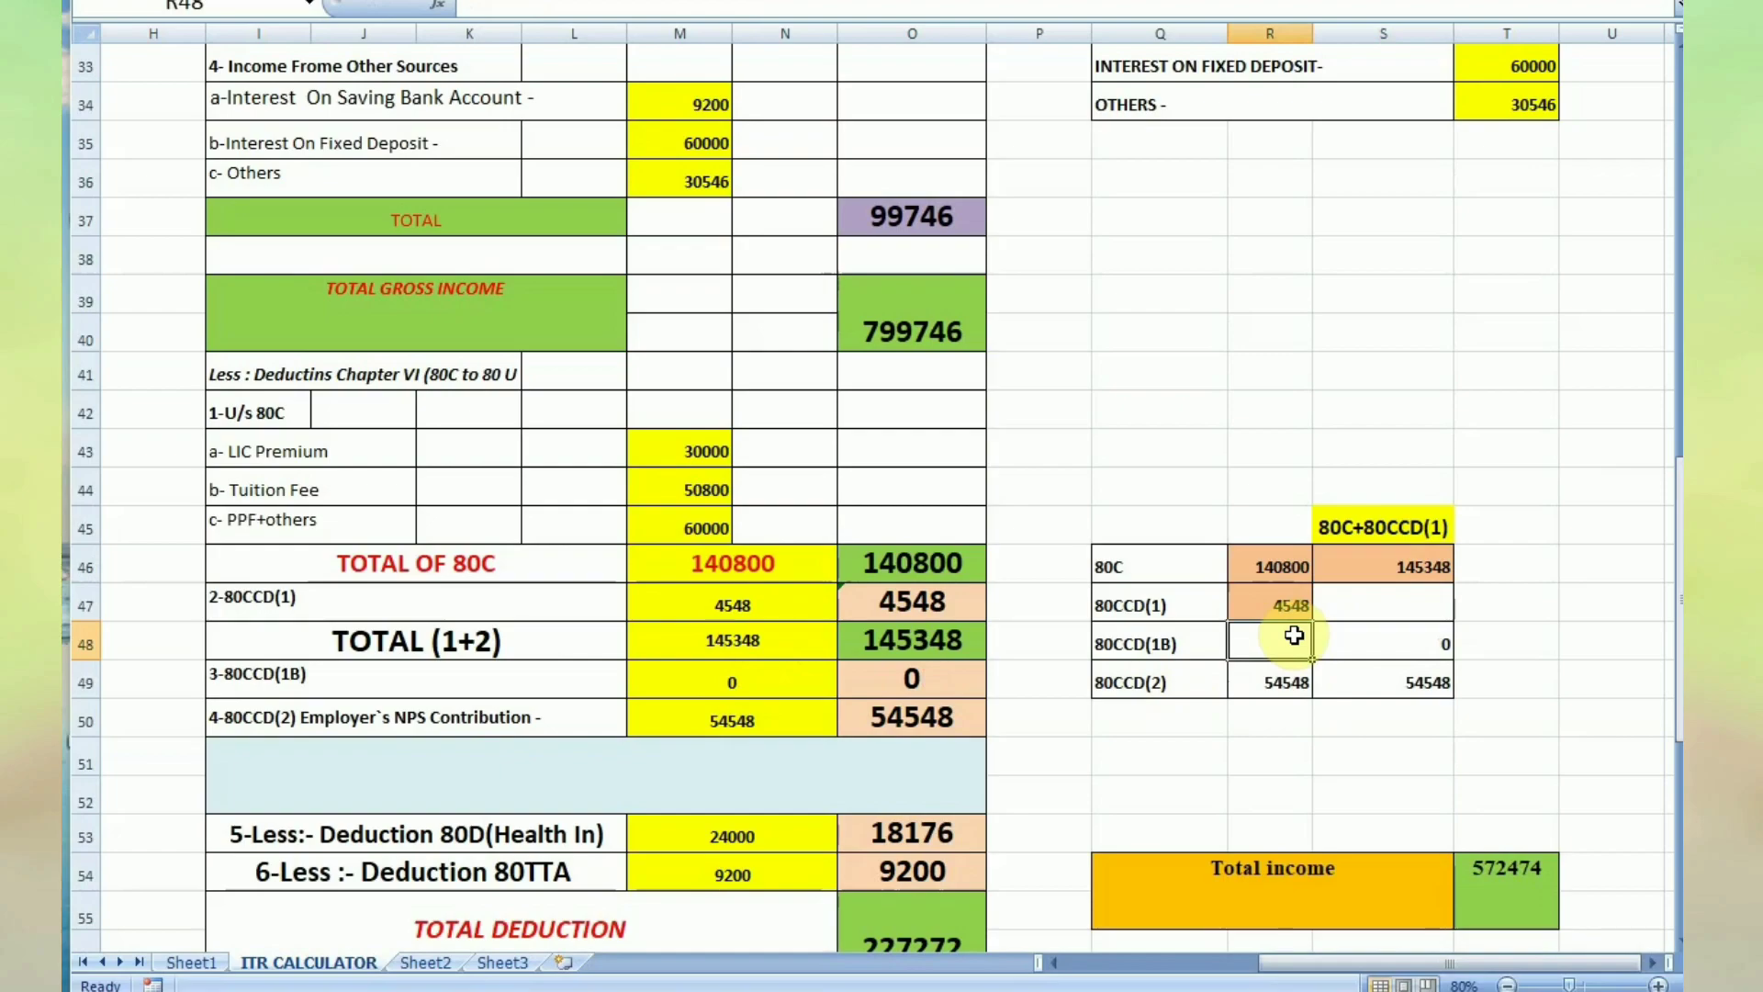
pyautogui.write('80000')
pyautogui.press('Tab')
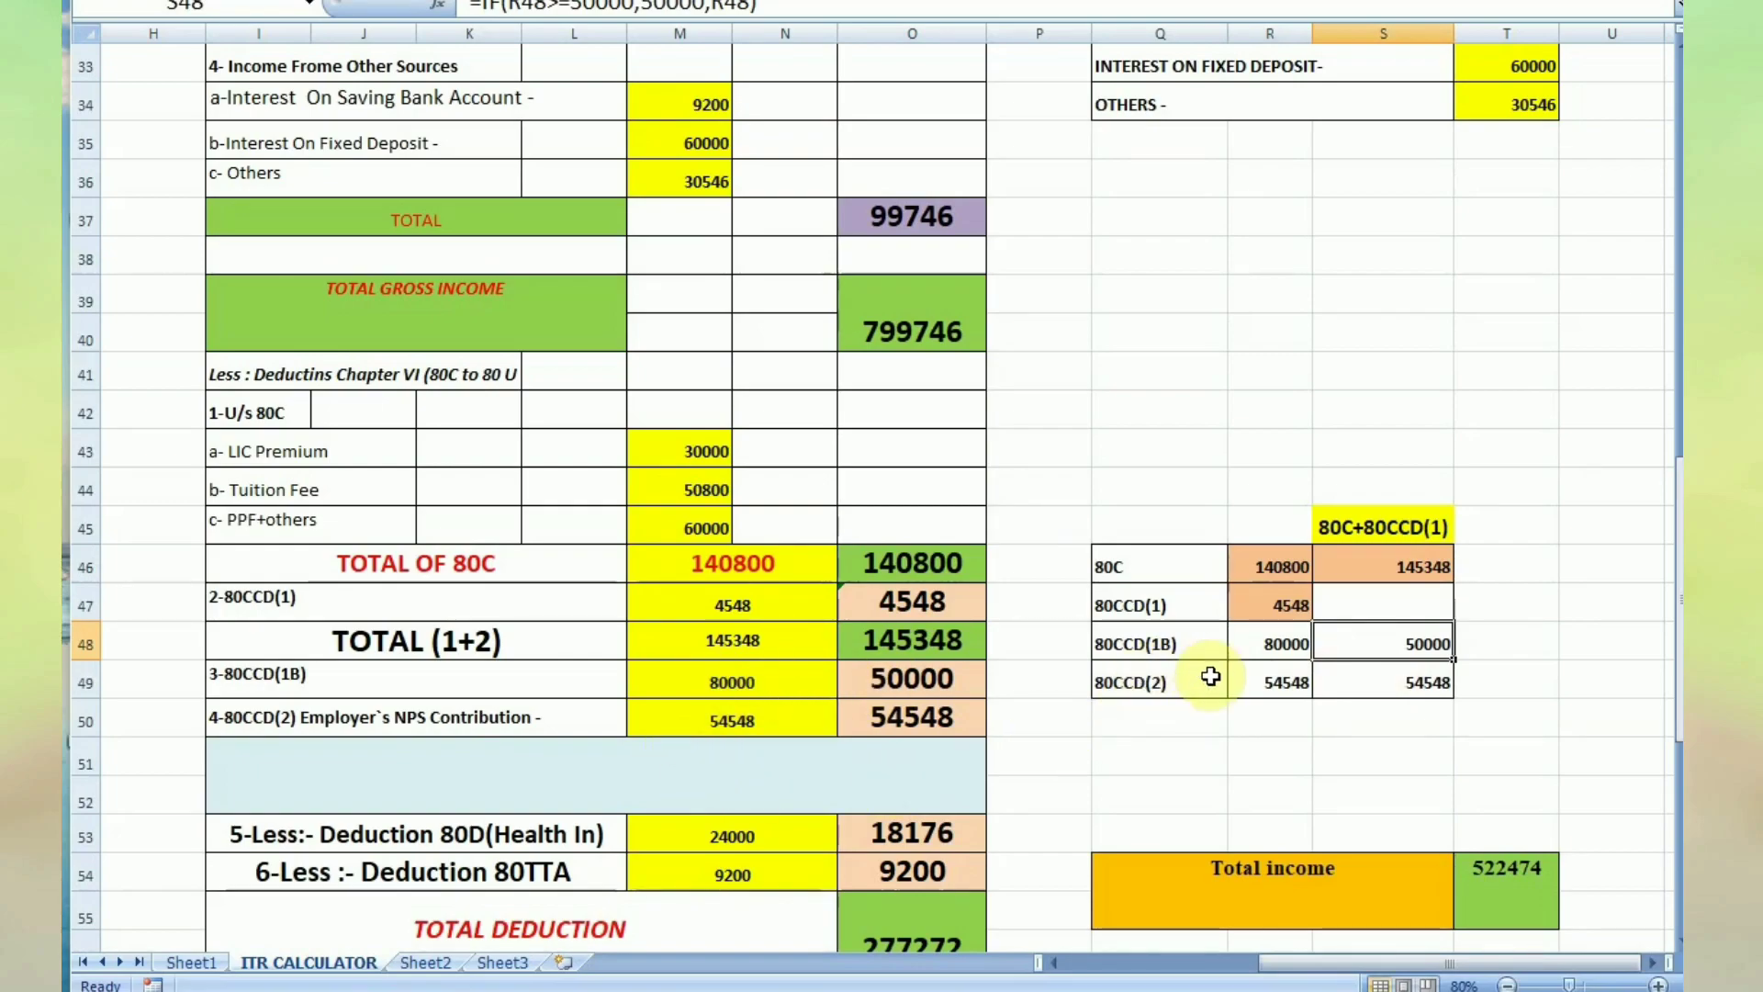
# Restore the 80CCD(1B) amount in the deduction input table to 60030.
pyautogui.click(1288, 644)
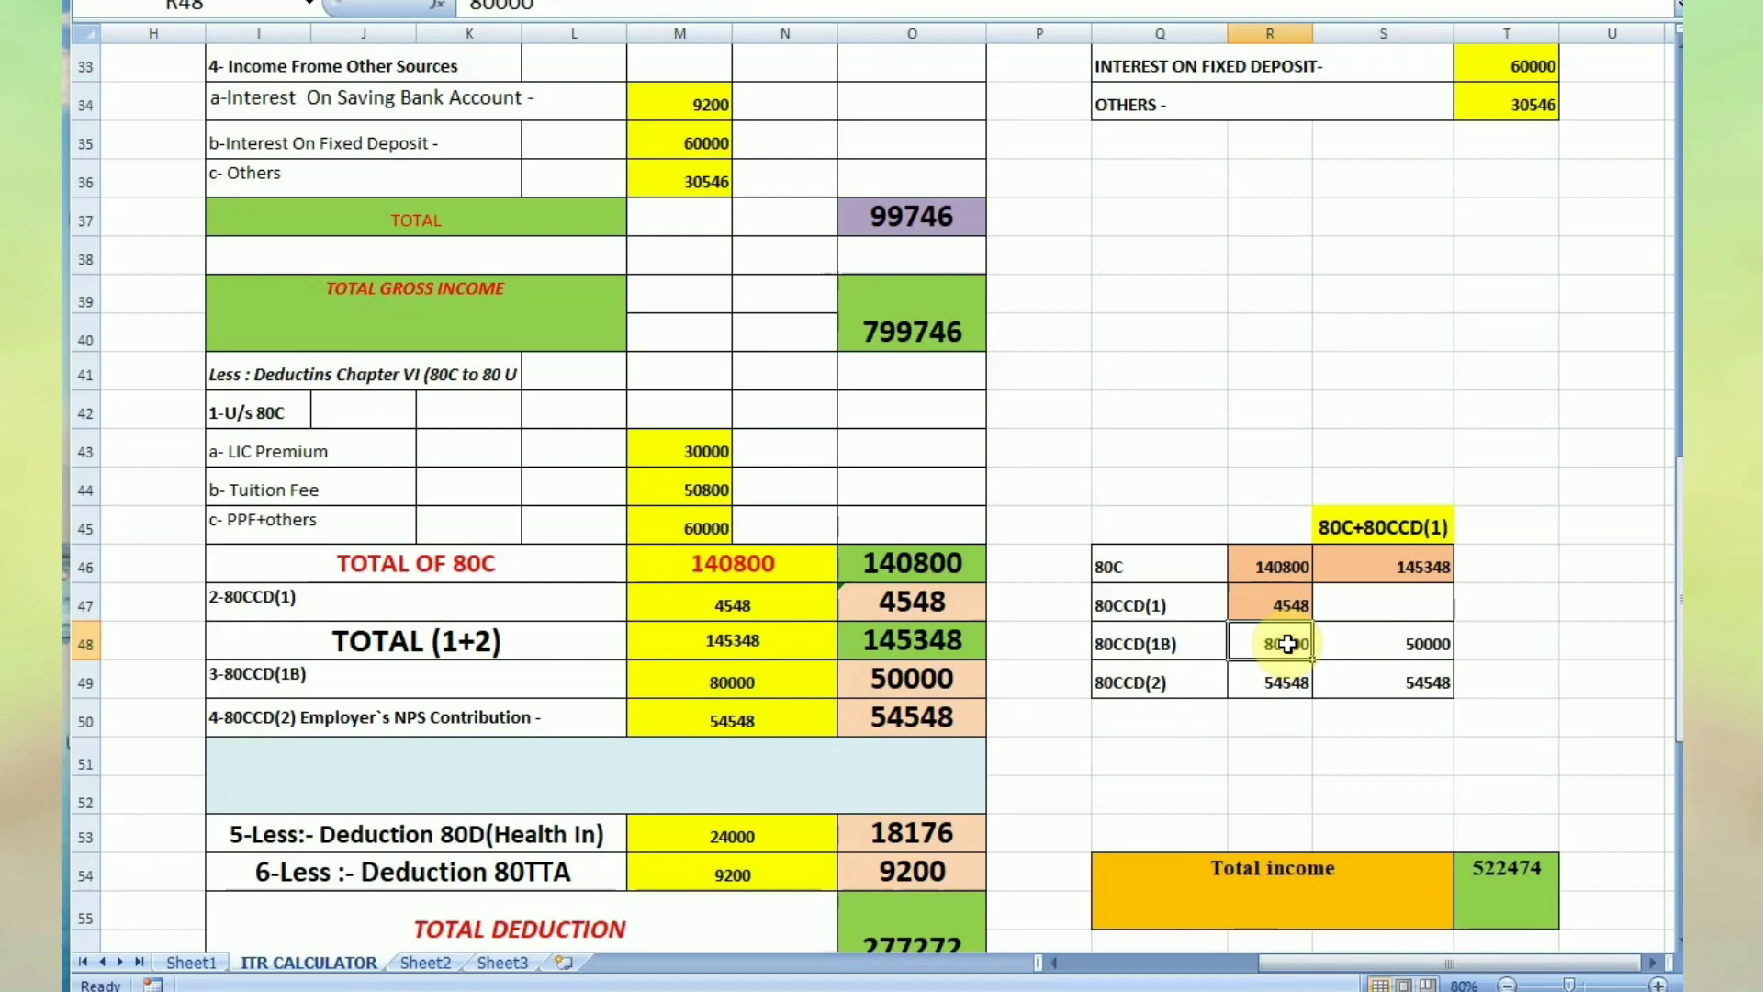
pyautogui.press('Delete')
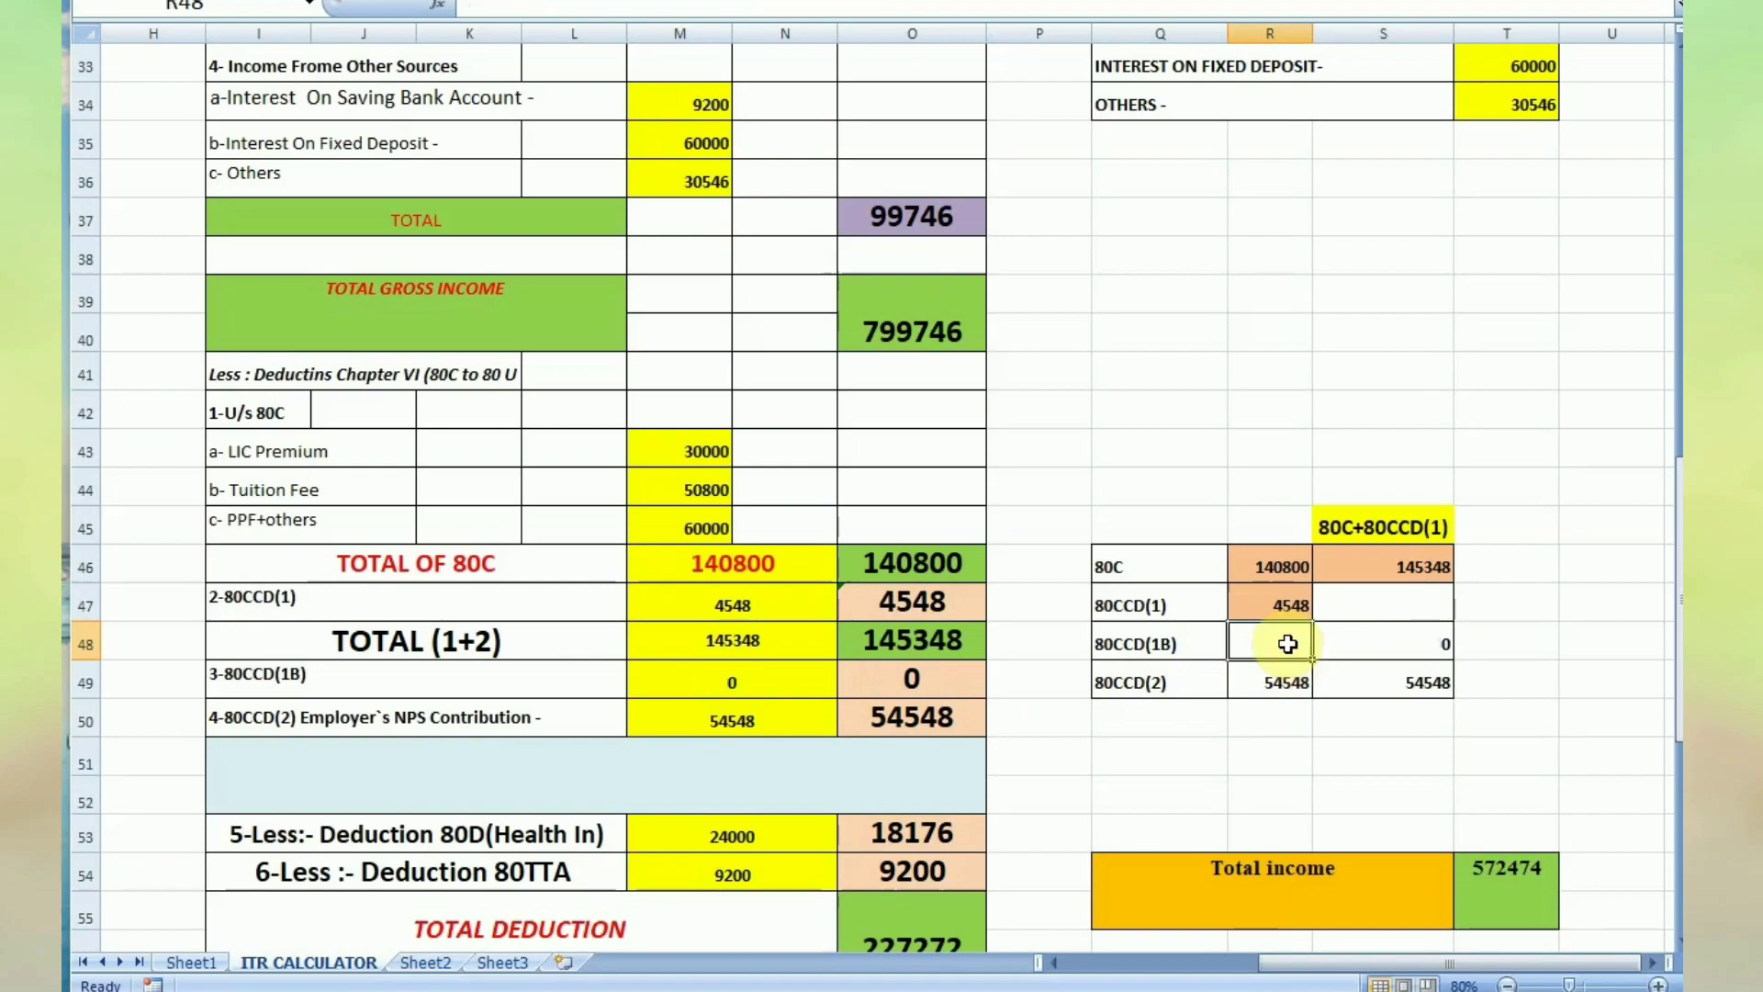
pyautogui.write('60030')
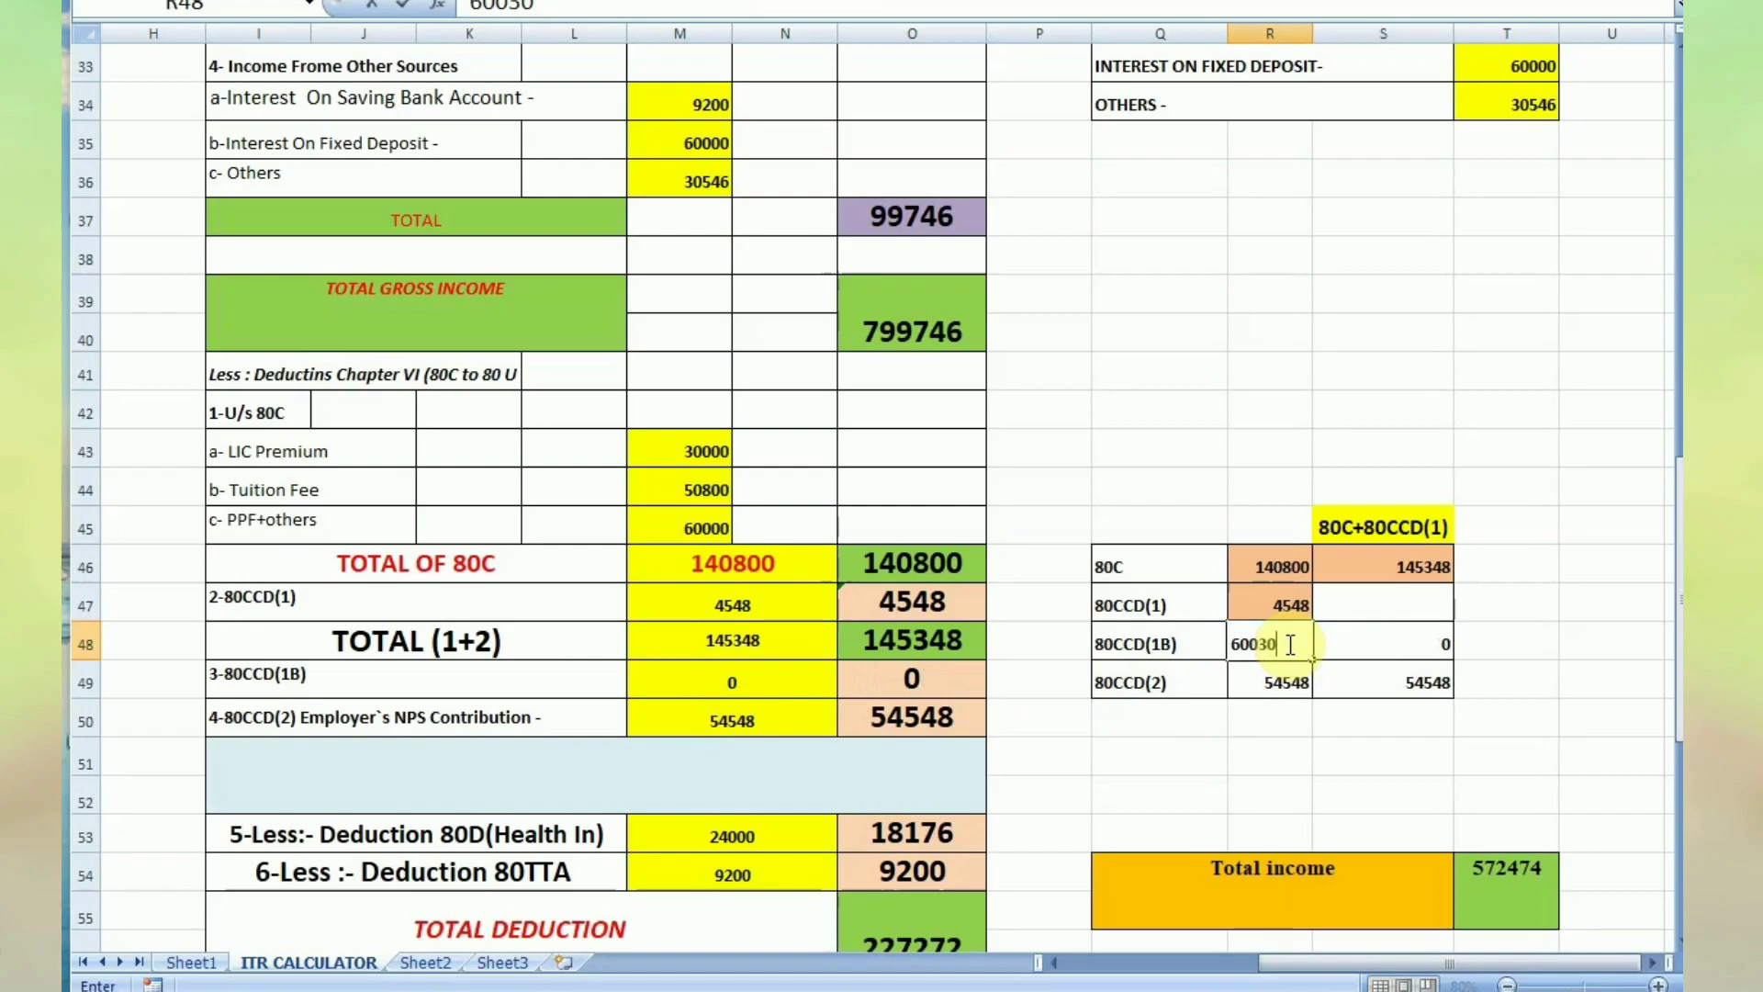
pyautogui.press('Tab')
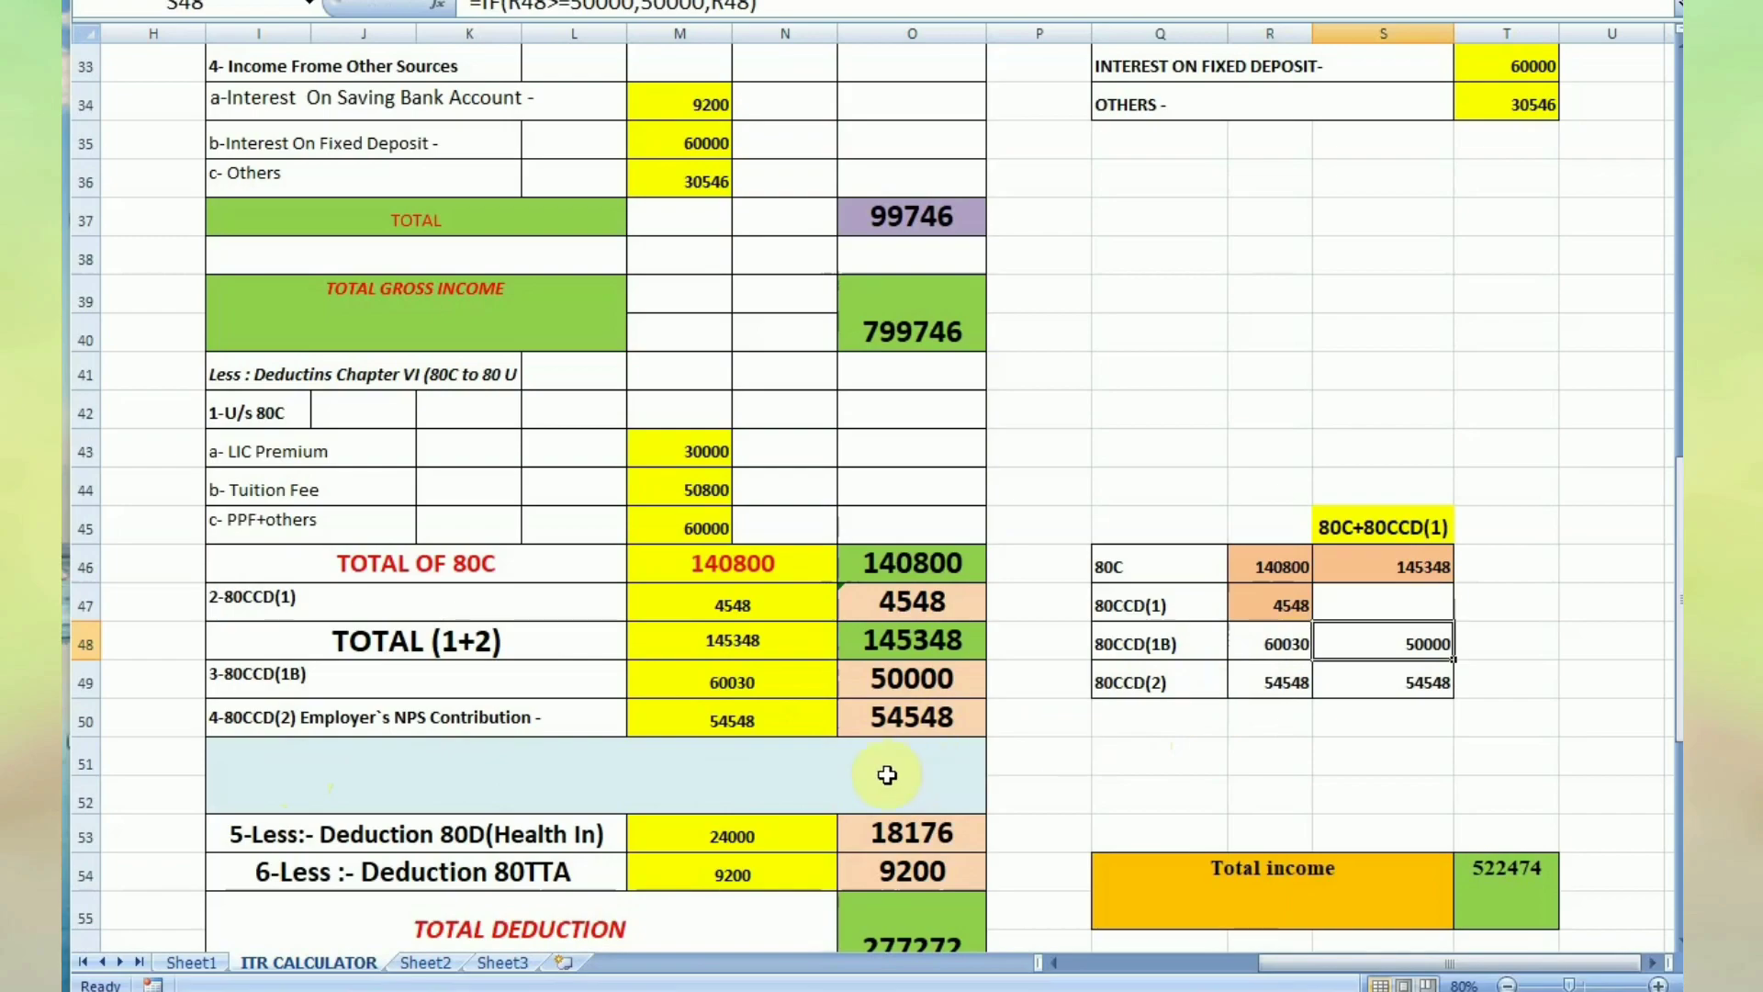
# Set the 80CCD(2) employer's NPS contribution in the deduction input table to 70000.
pyautogui.scroll(-1, 937, 713)
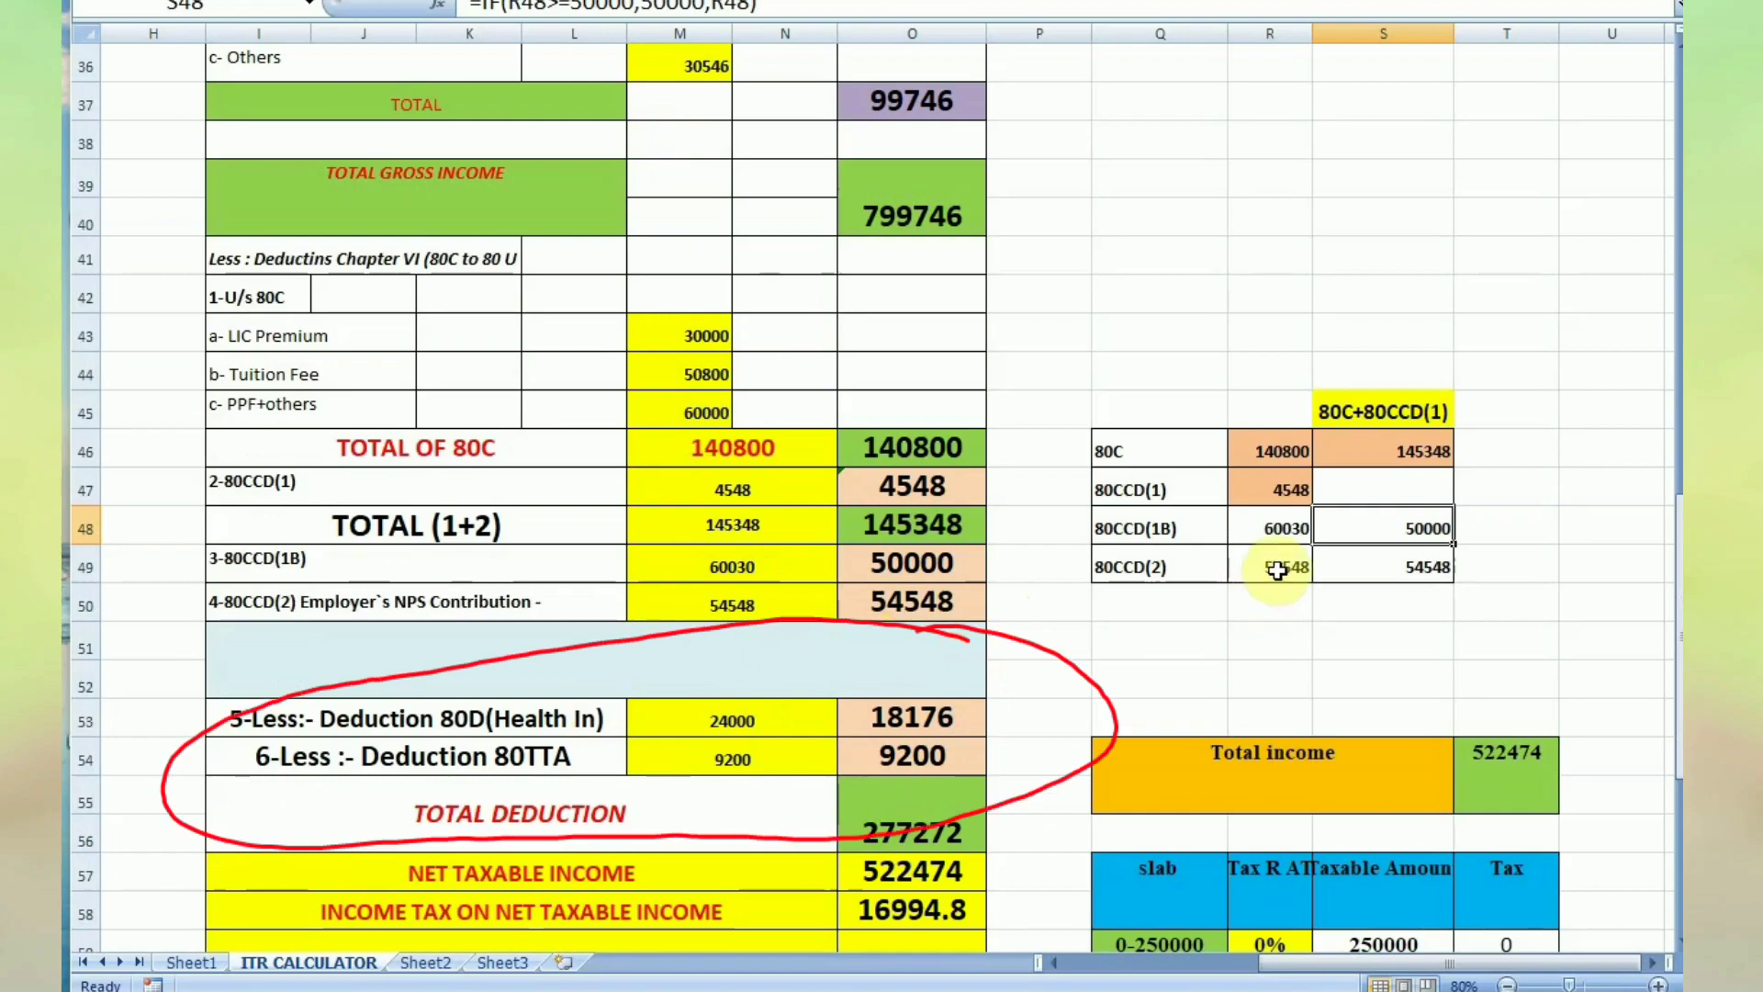
pyautogui.click(1277, 570)
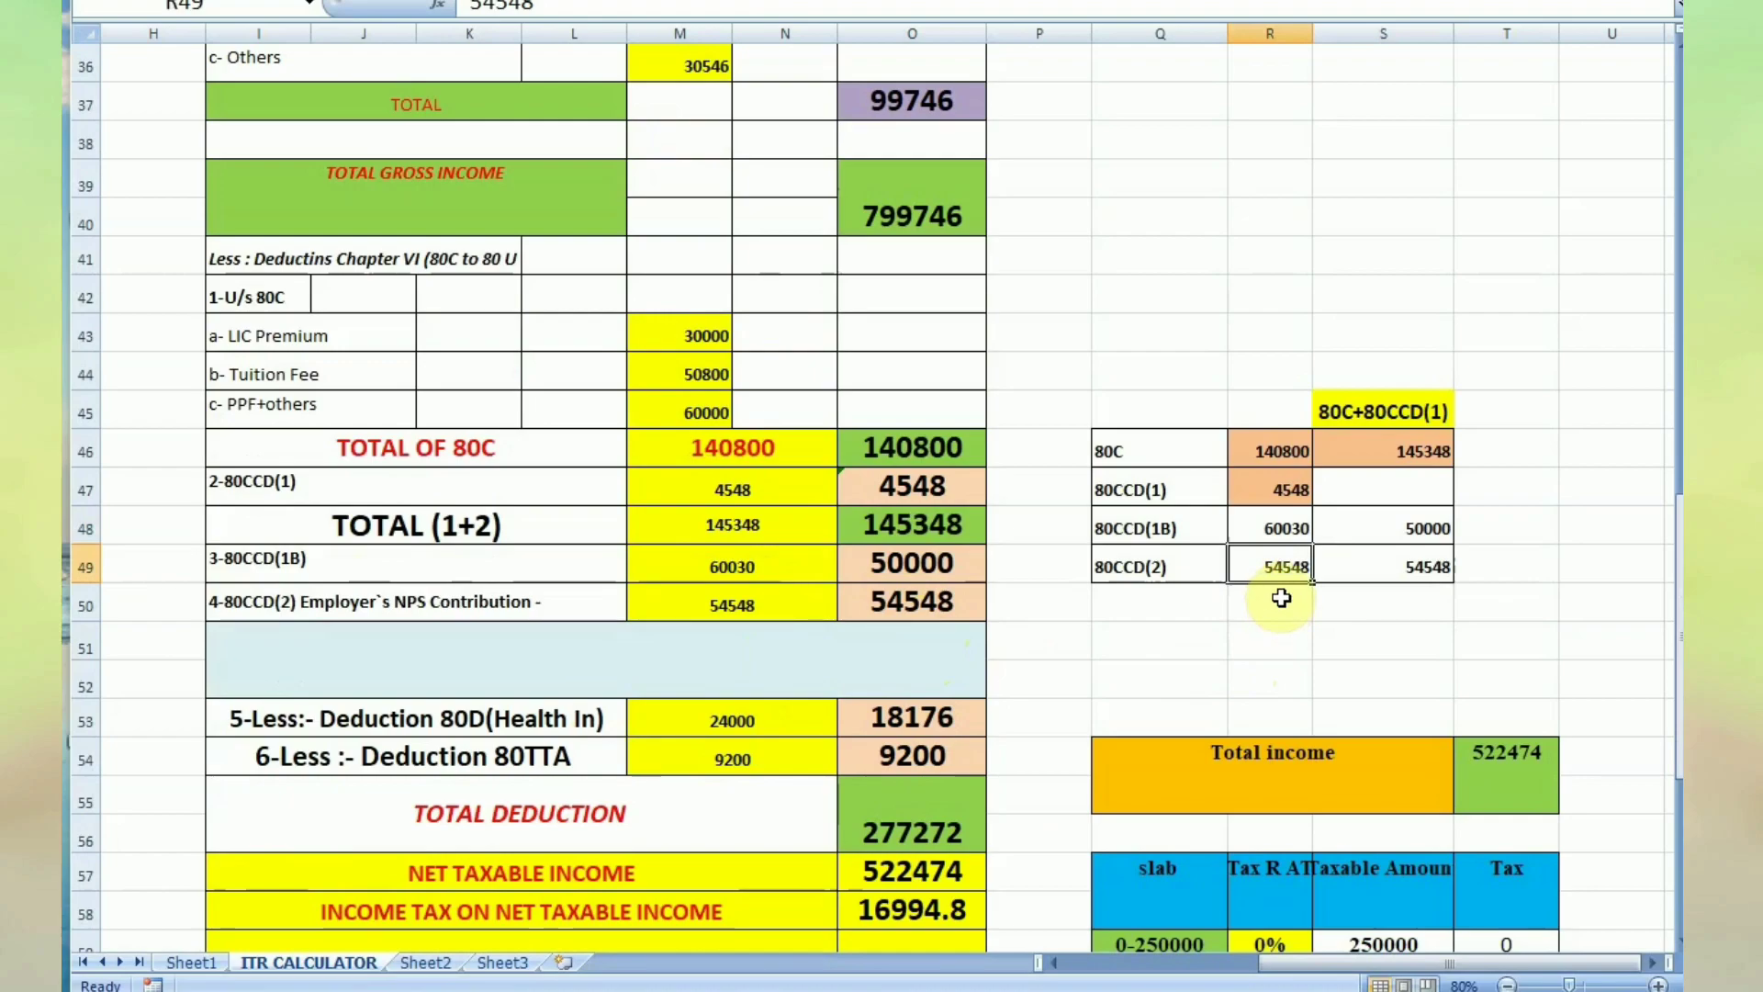
pyautogui.press('BackSpace')
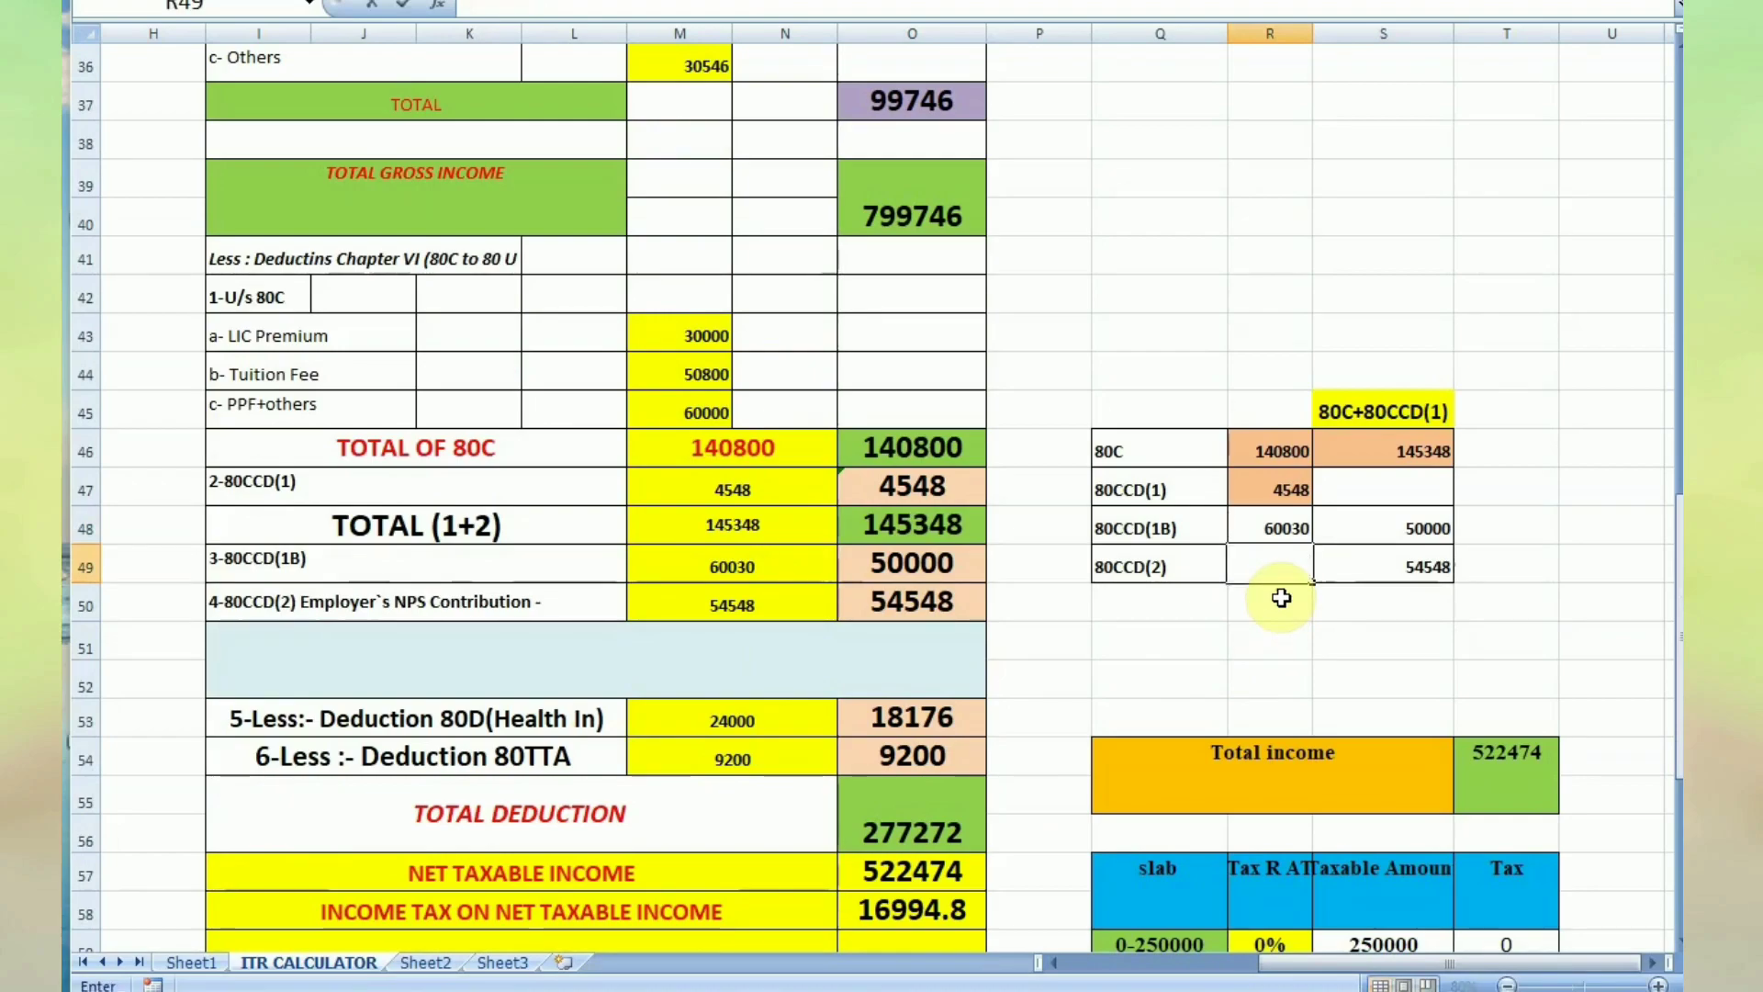
pyautogui.write('7000')
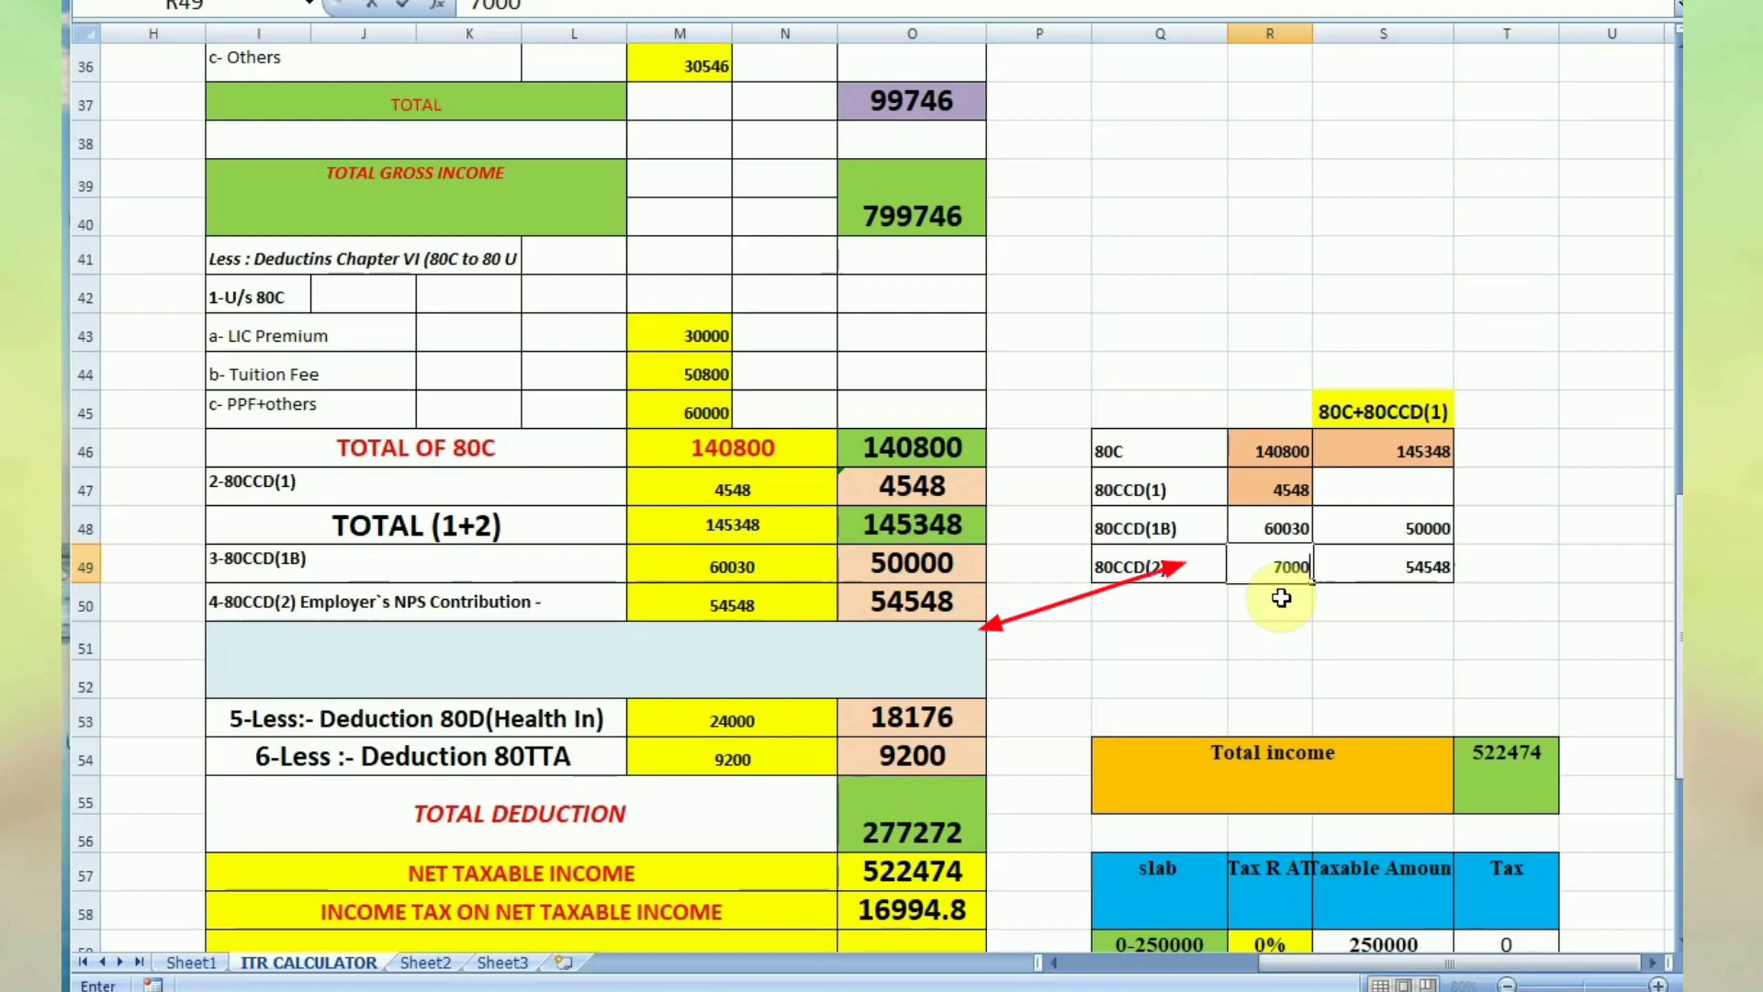
pyautogui.write('0')
pyautogui.press('Tab')
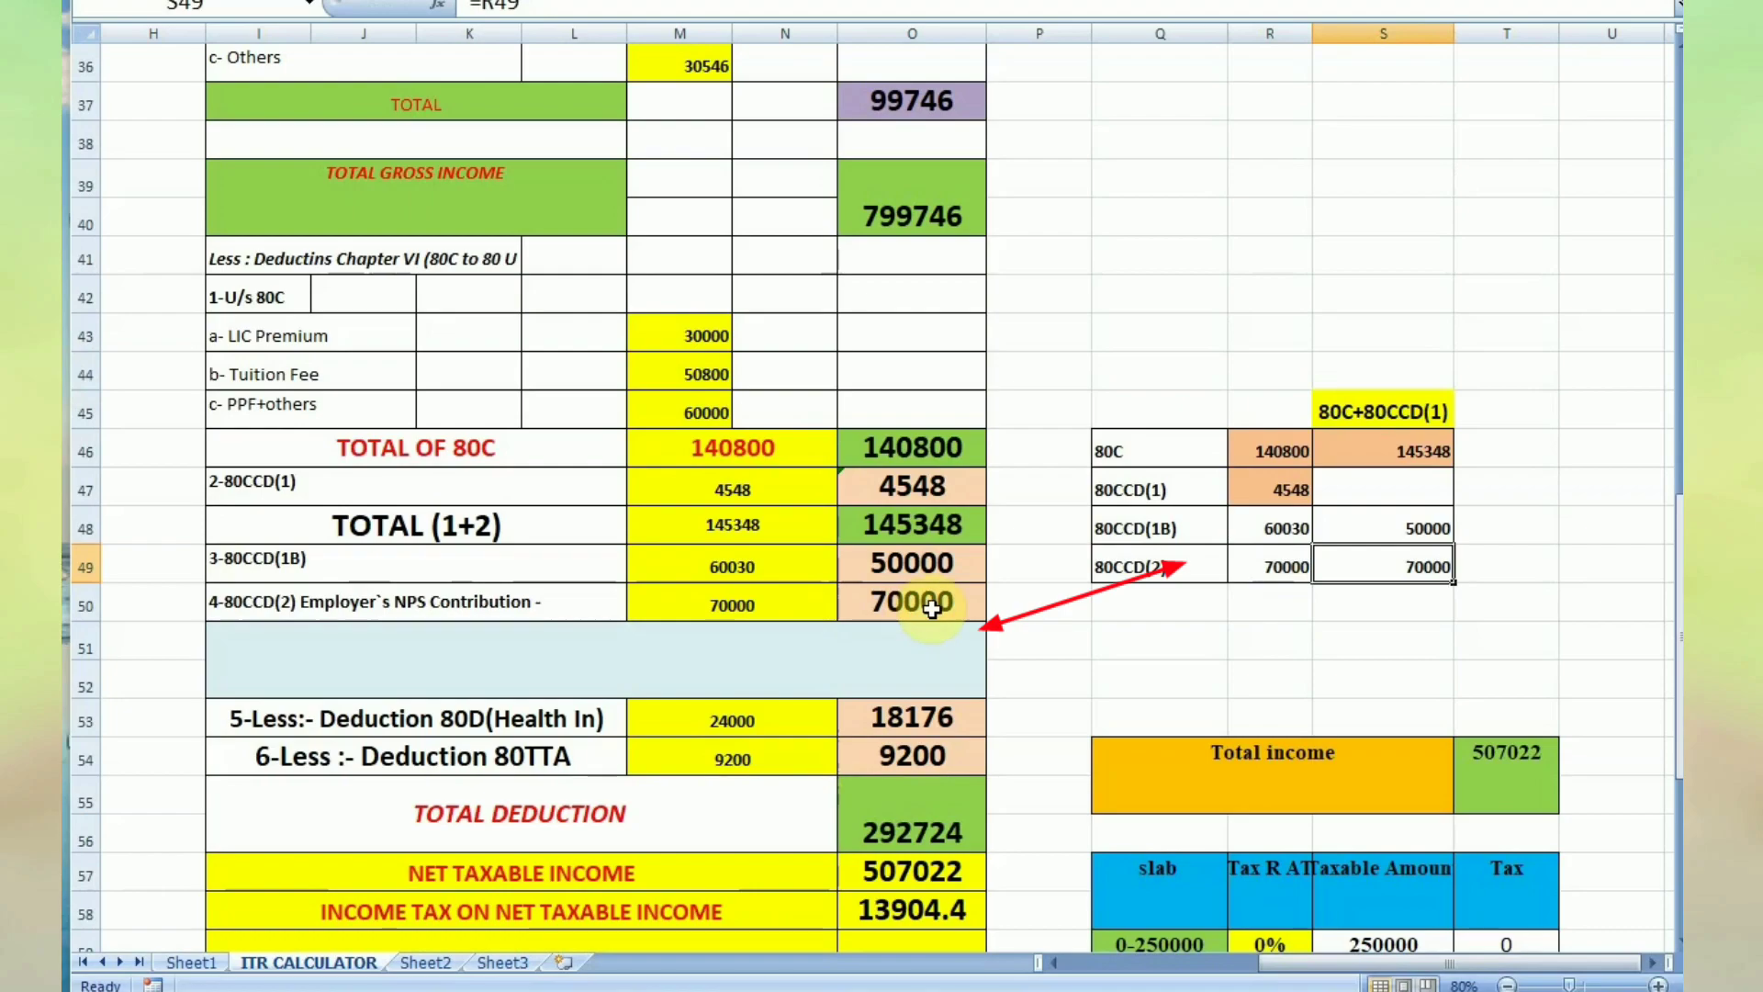
pyautogui.scroll(-2, 736, 613)
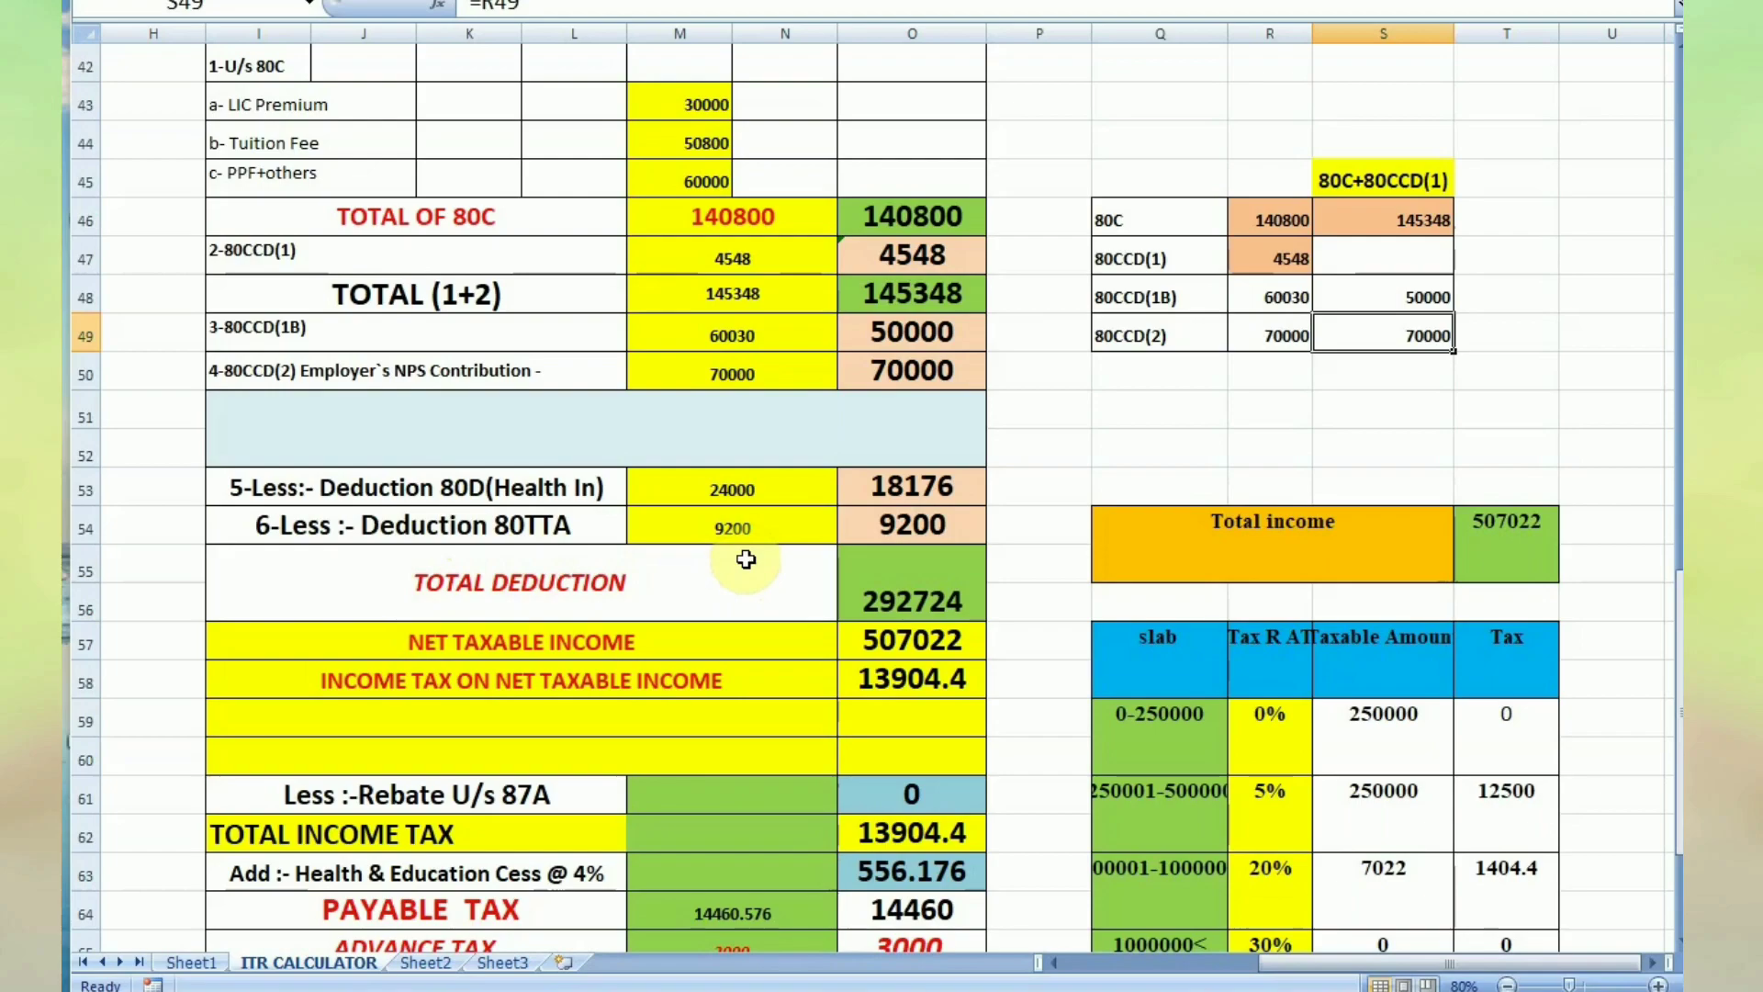
pyautogui.scroll(5, 734, 413)
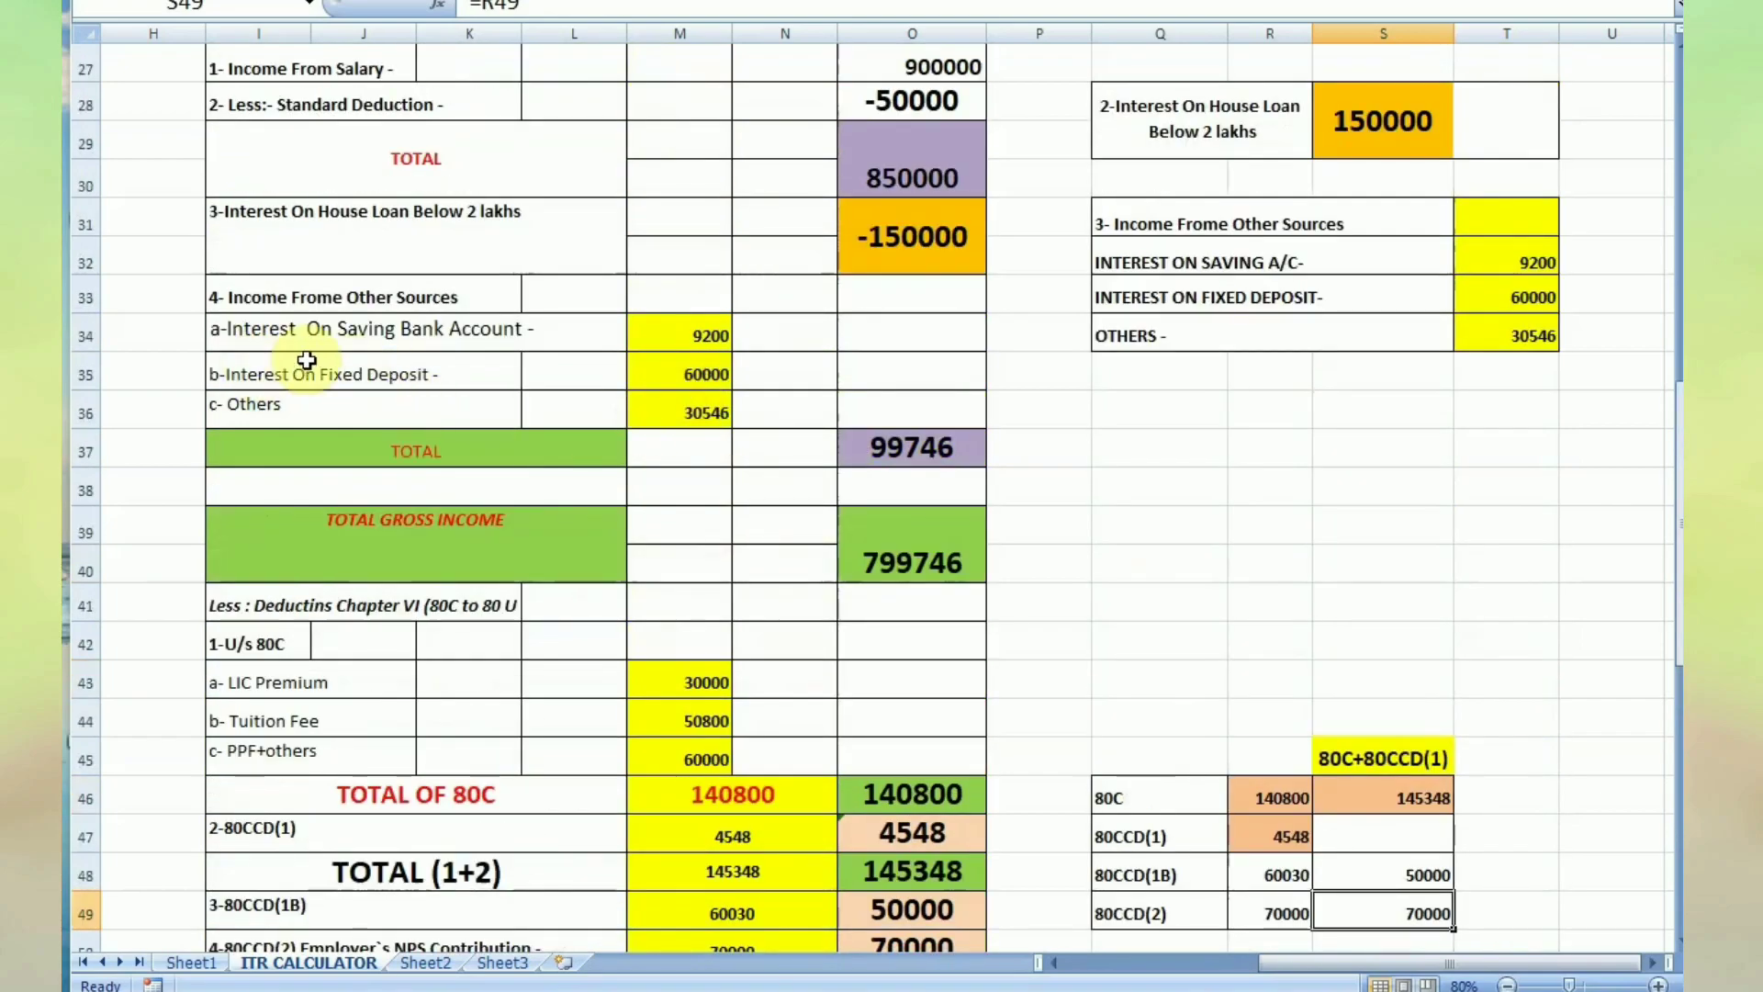
pyautogui.click(716, 340)
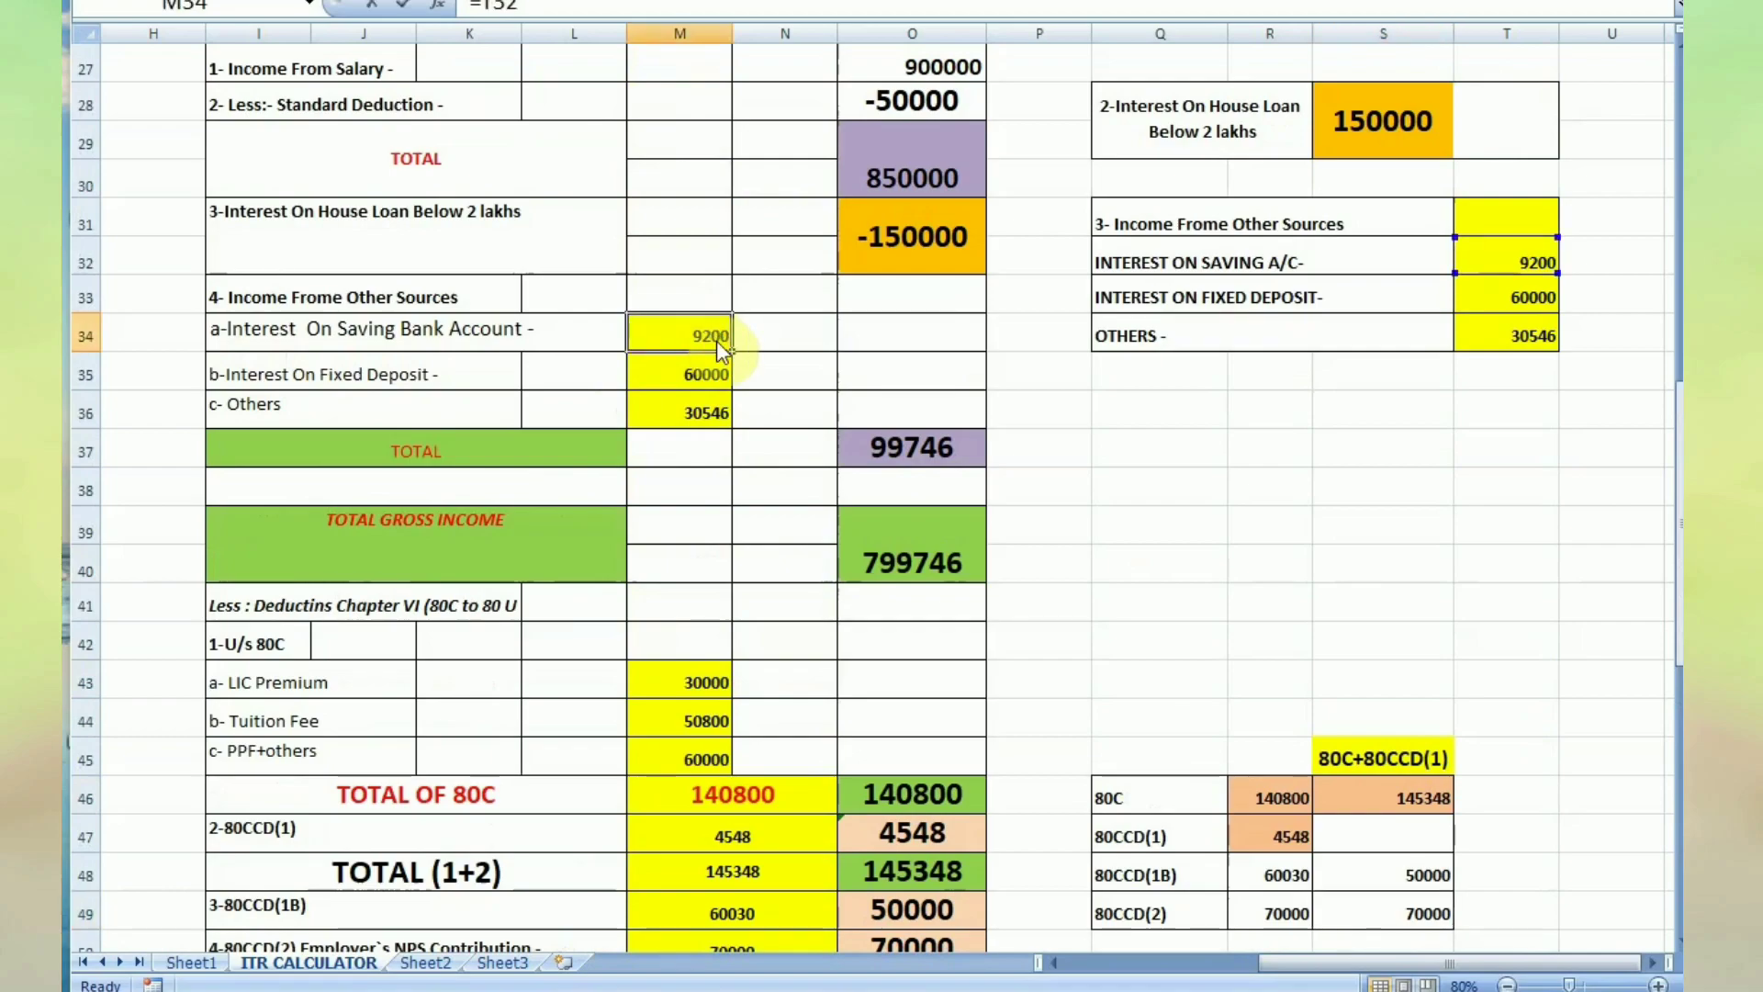
pyautogui.press('BackSpace')
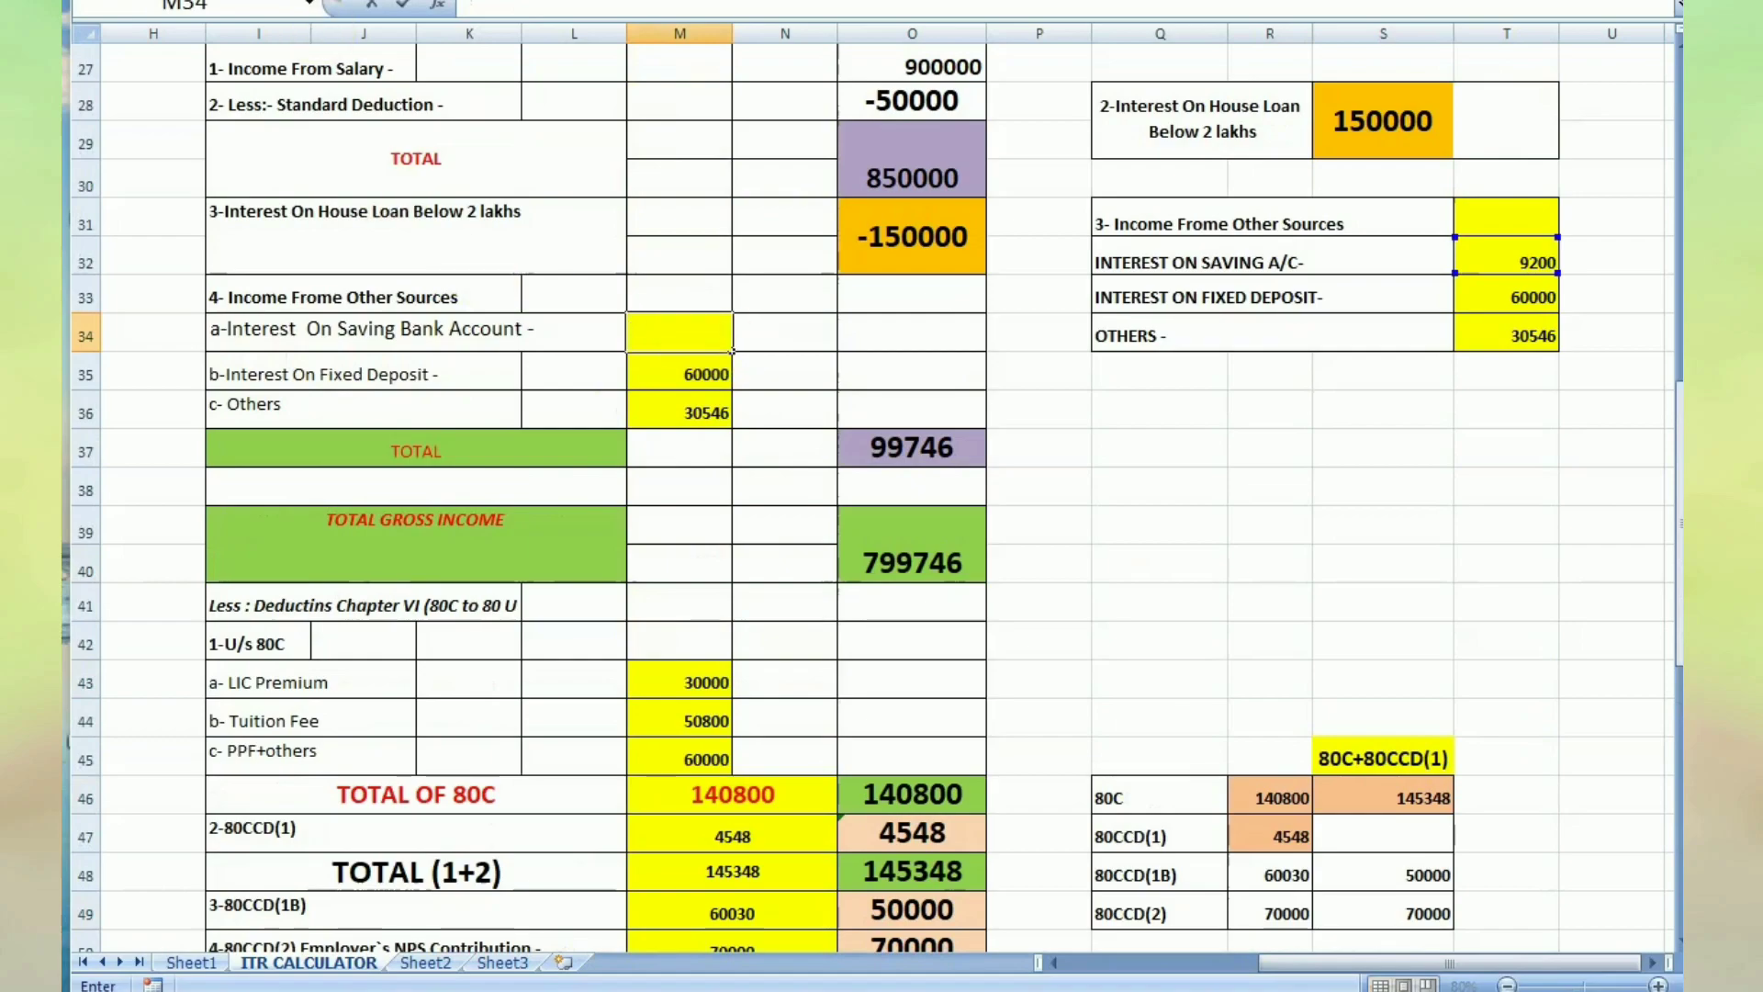
pyautogui.hotkey('ctrl', 'z')
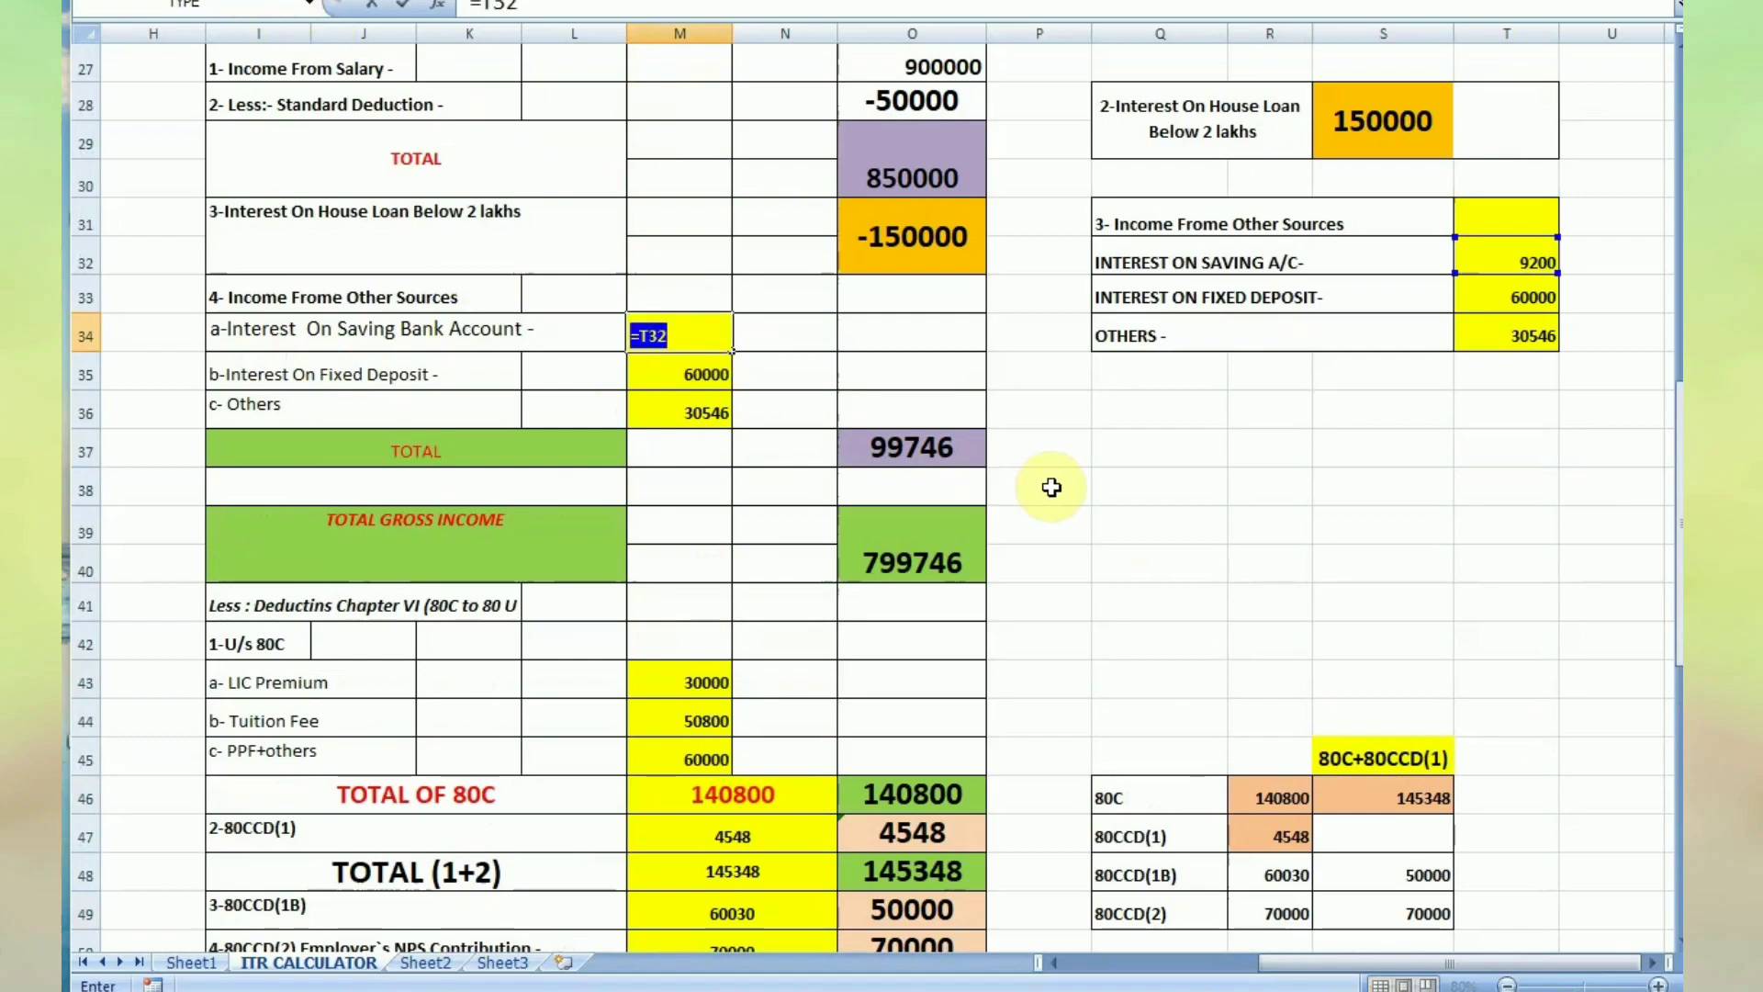
pyautogui.click(1144, 476)
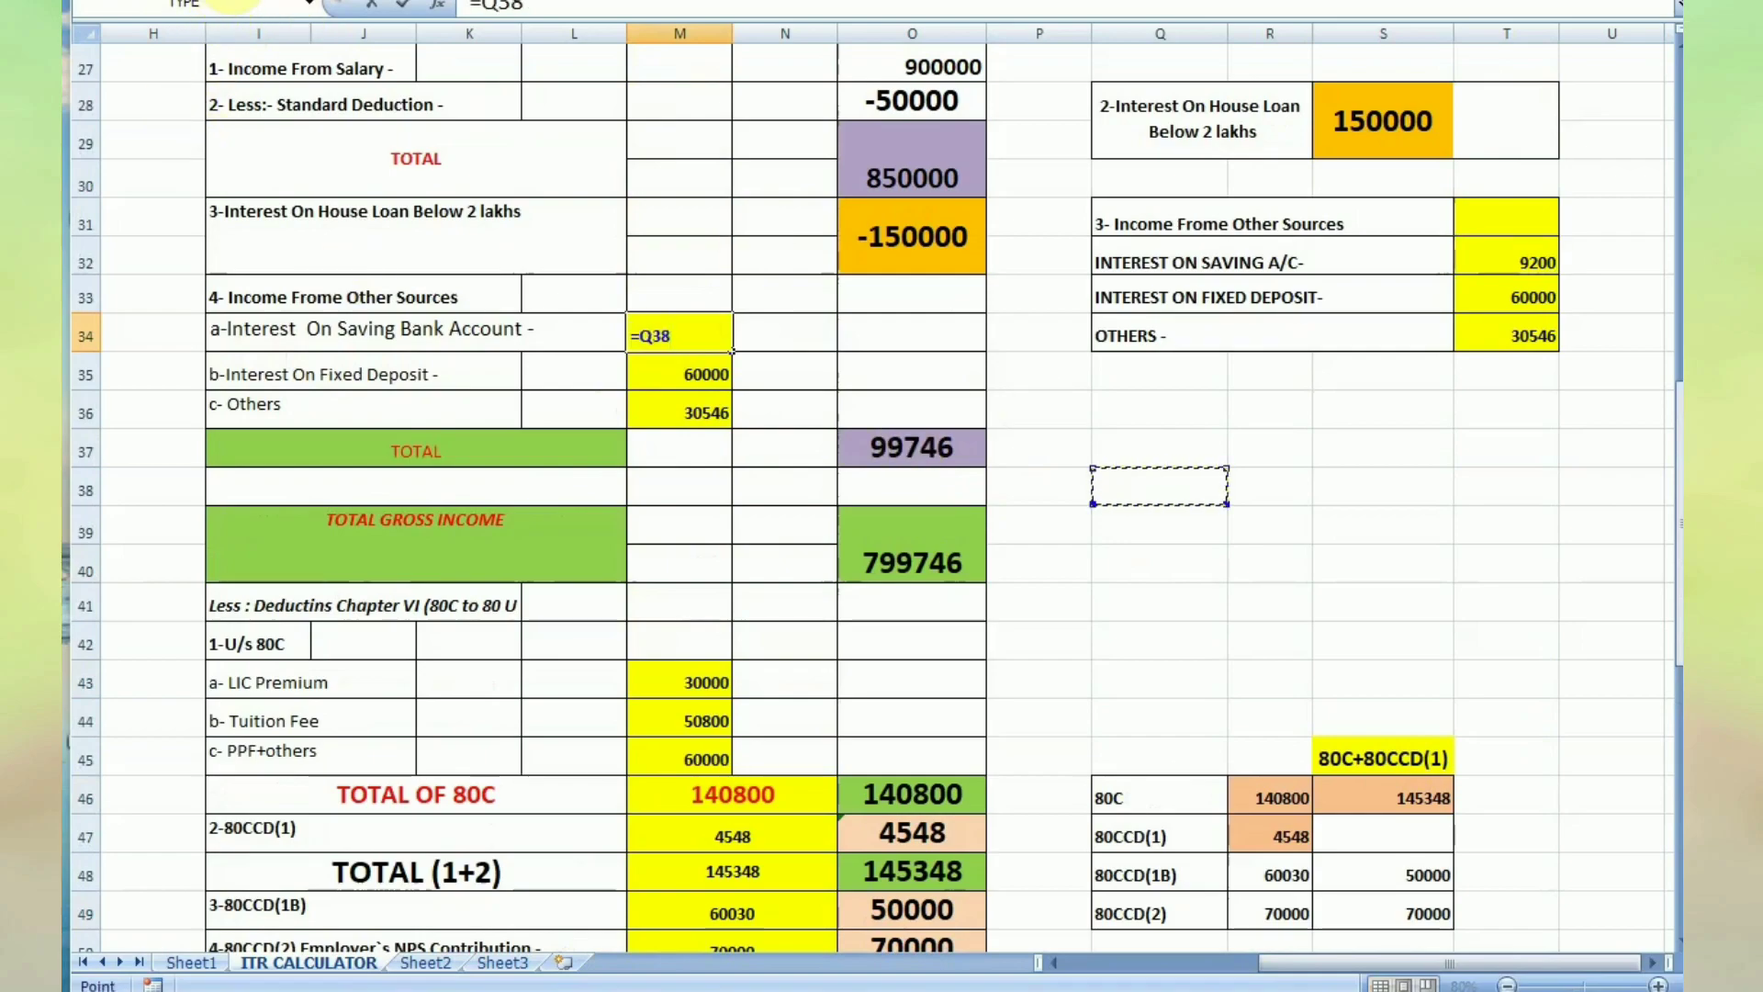
pyautogui.hotkey('ctrl', 'z')
pyautogui.press('Tab')
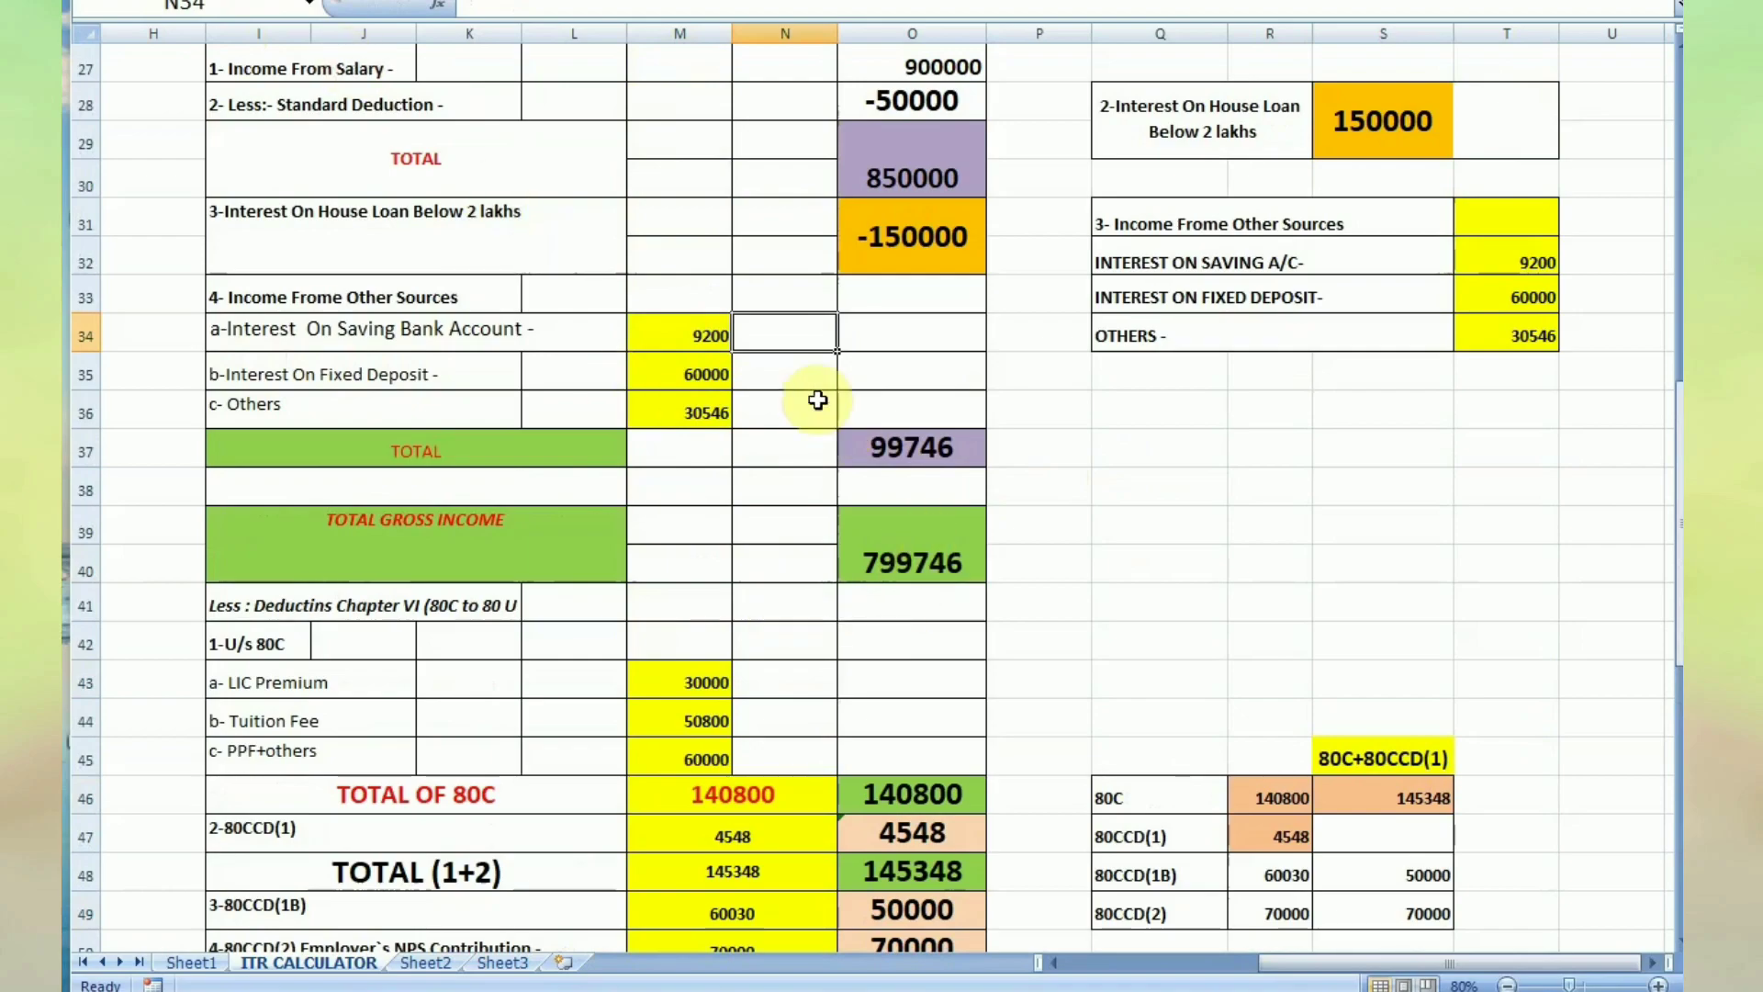
# Set the Interest on Saving A/C amount in the other-sources input table to 12000 and check the 80TTA deduction row.
pyautogui.scroll(-5, 715, 367)
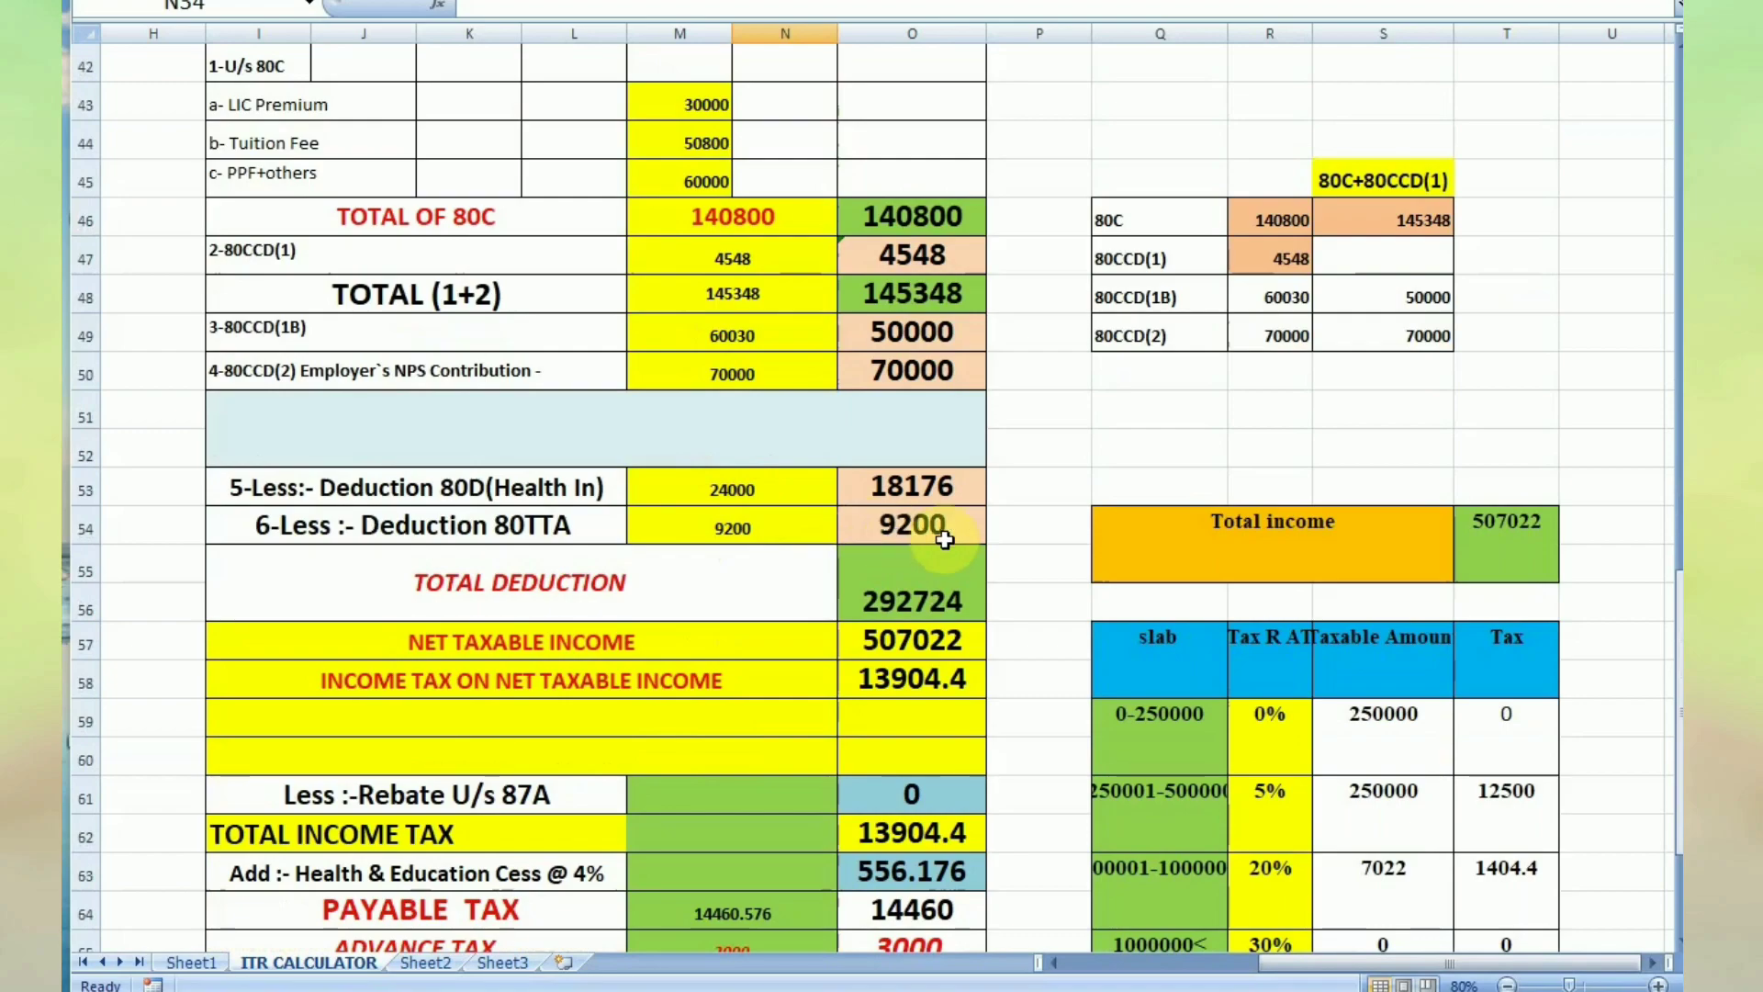
pyautogui.scroll(5, 781, 517)
pyautogui.scroll(1, 789, 496)
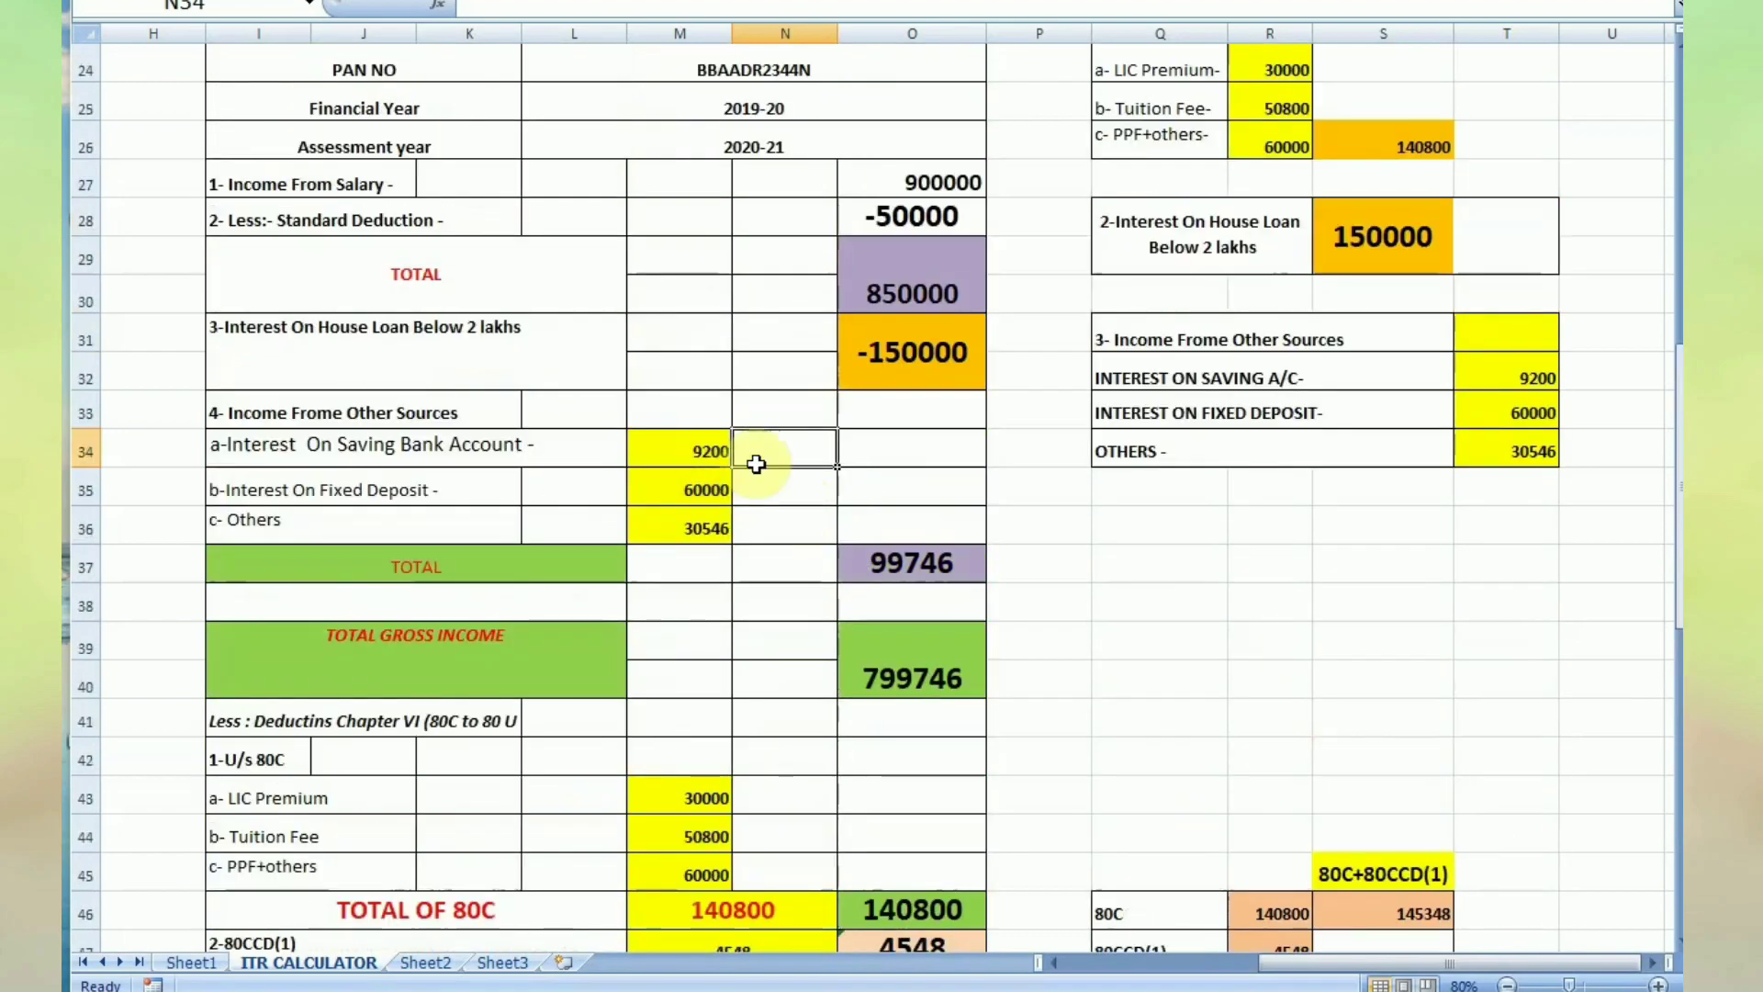
pyautogui.scroll(1, 1277, 193)
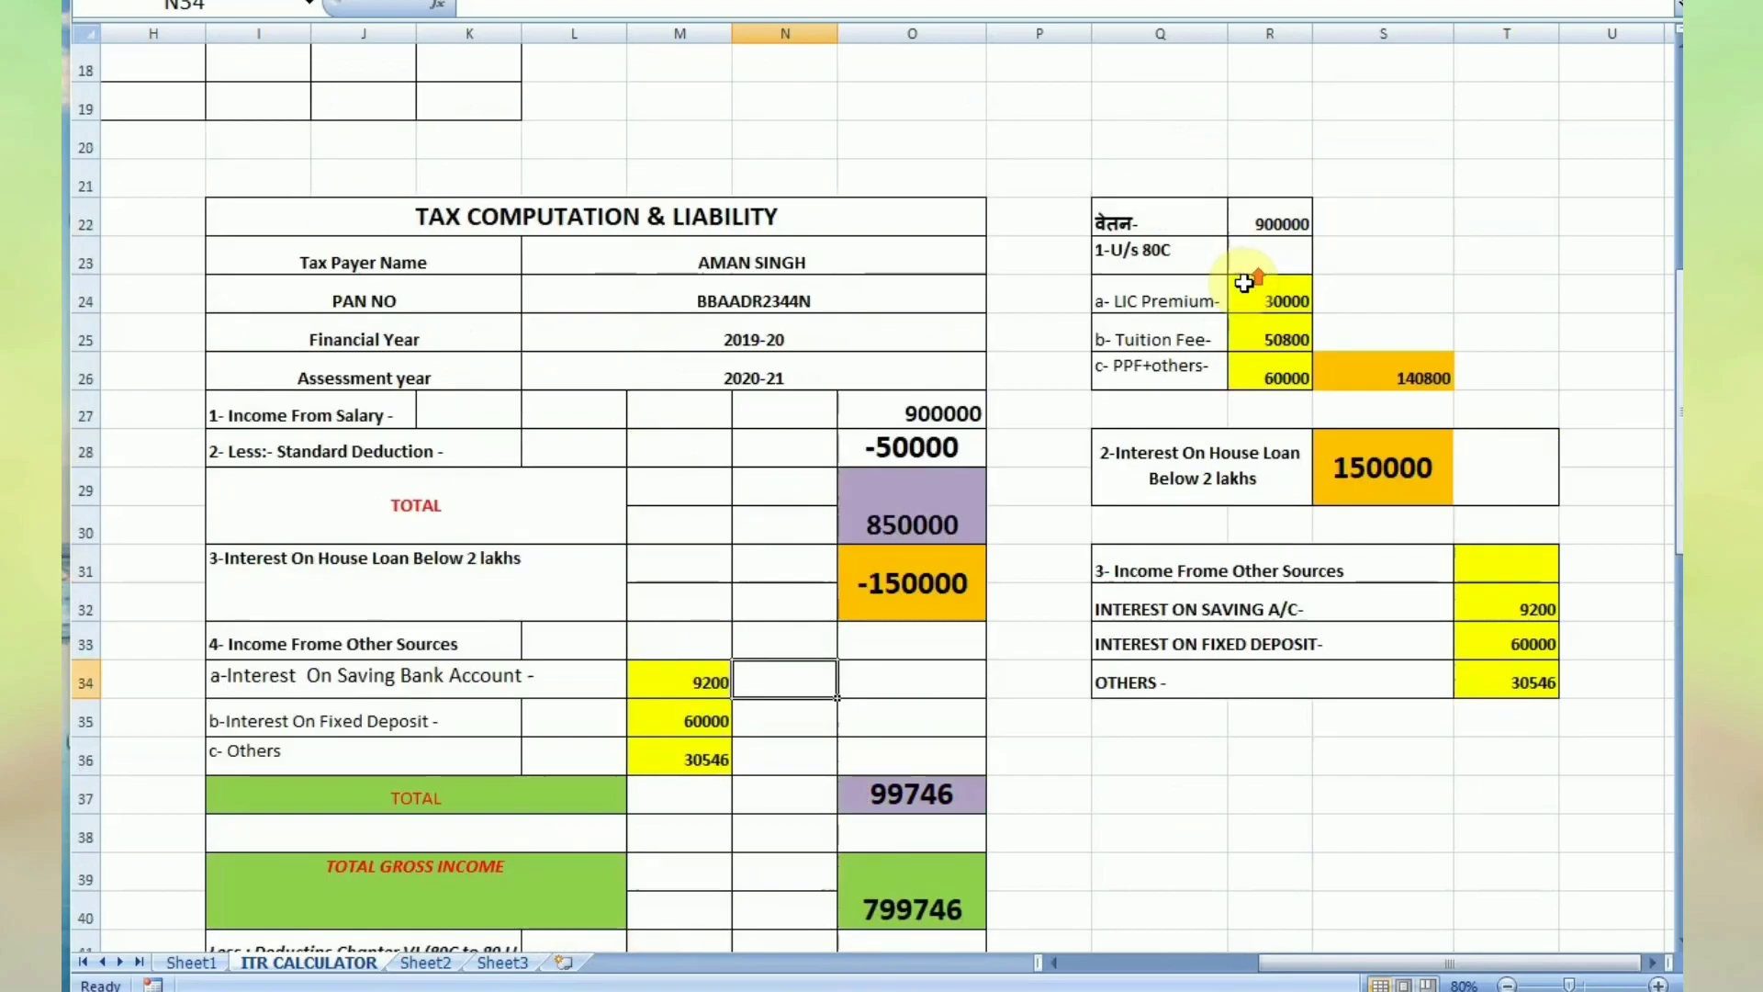
pyautogui.scroll(6, 1242, 293)
pyautogui.scroll(-6, 1240, 312)
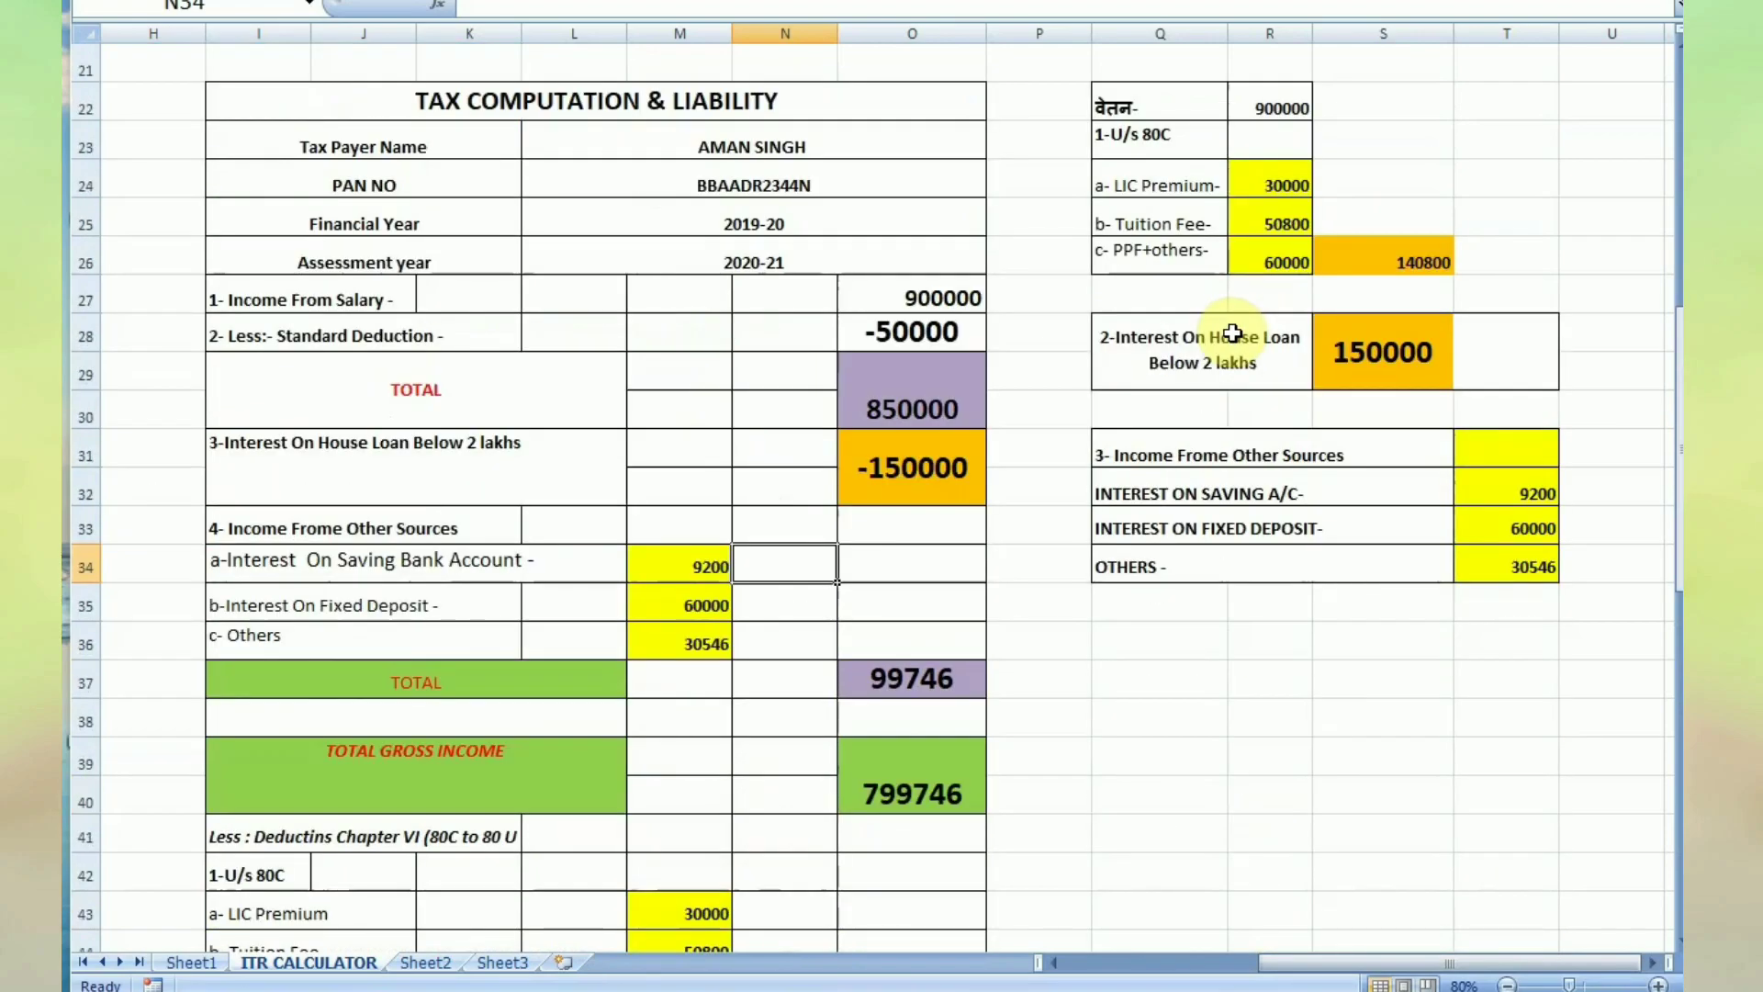
pyautogui.scroll(-1, 1249, 413)
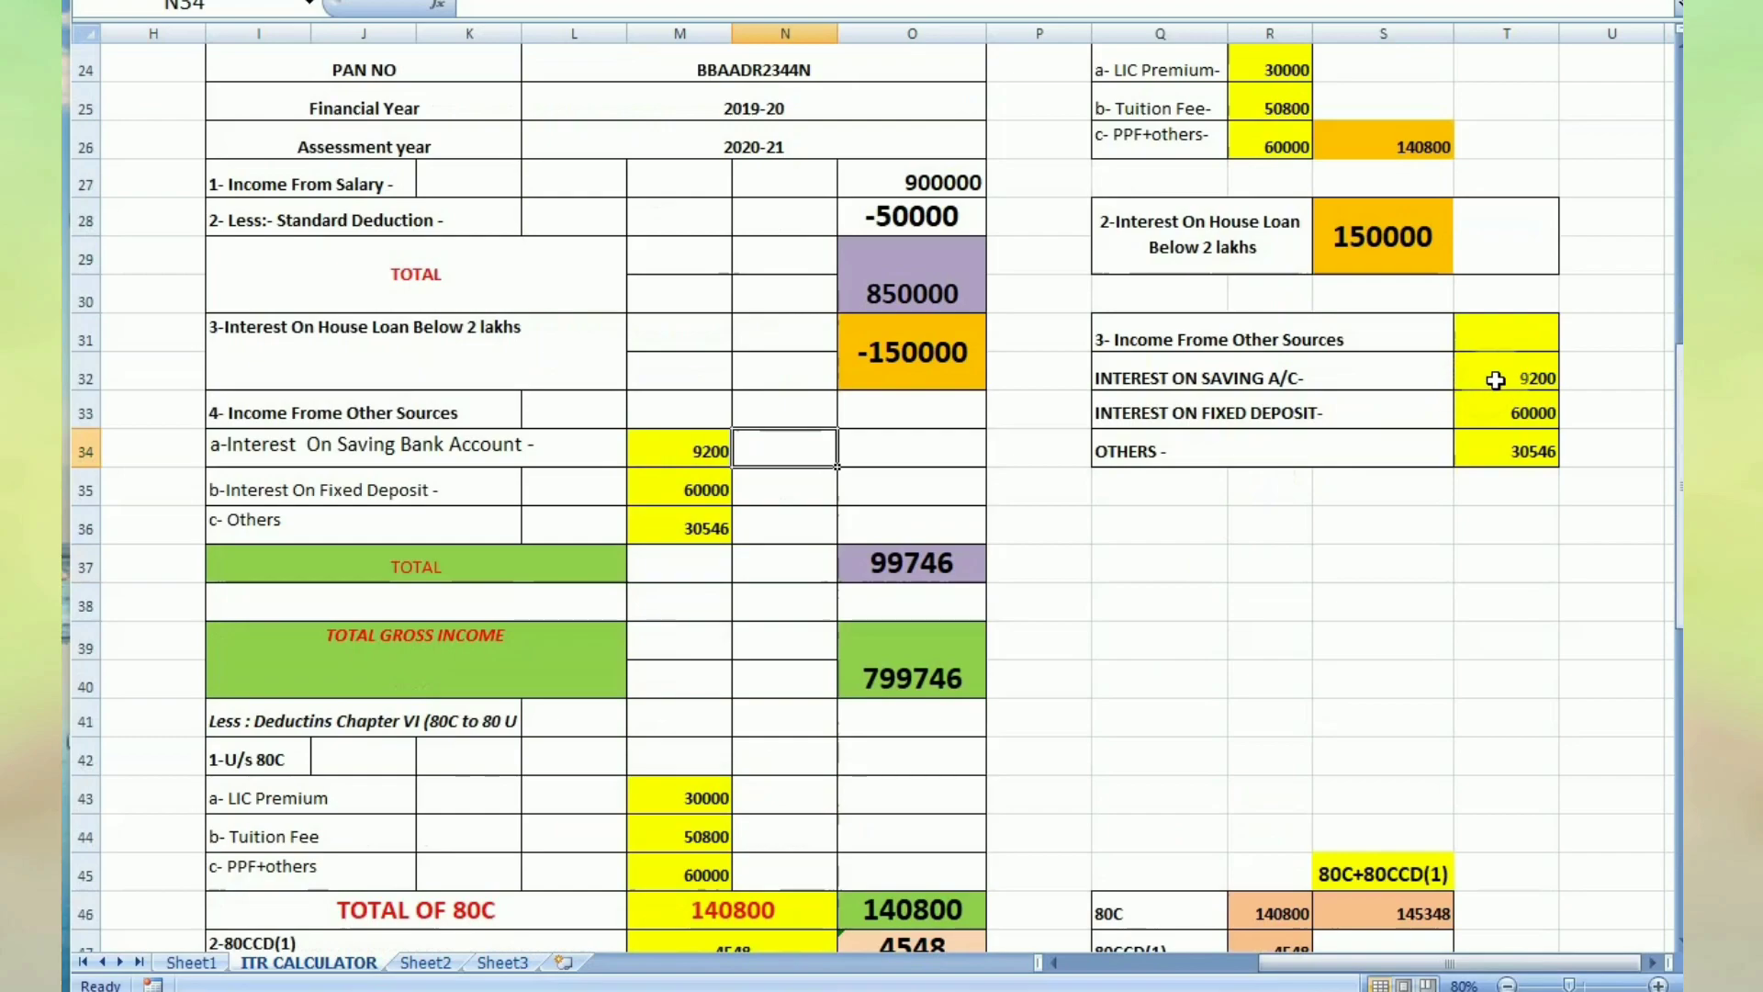
pyautogui.click(1504, 378)
pyautogui.press('BackSpace')
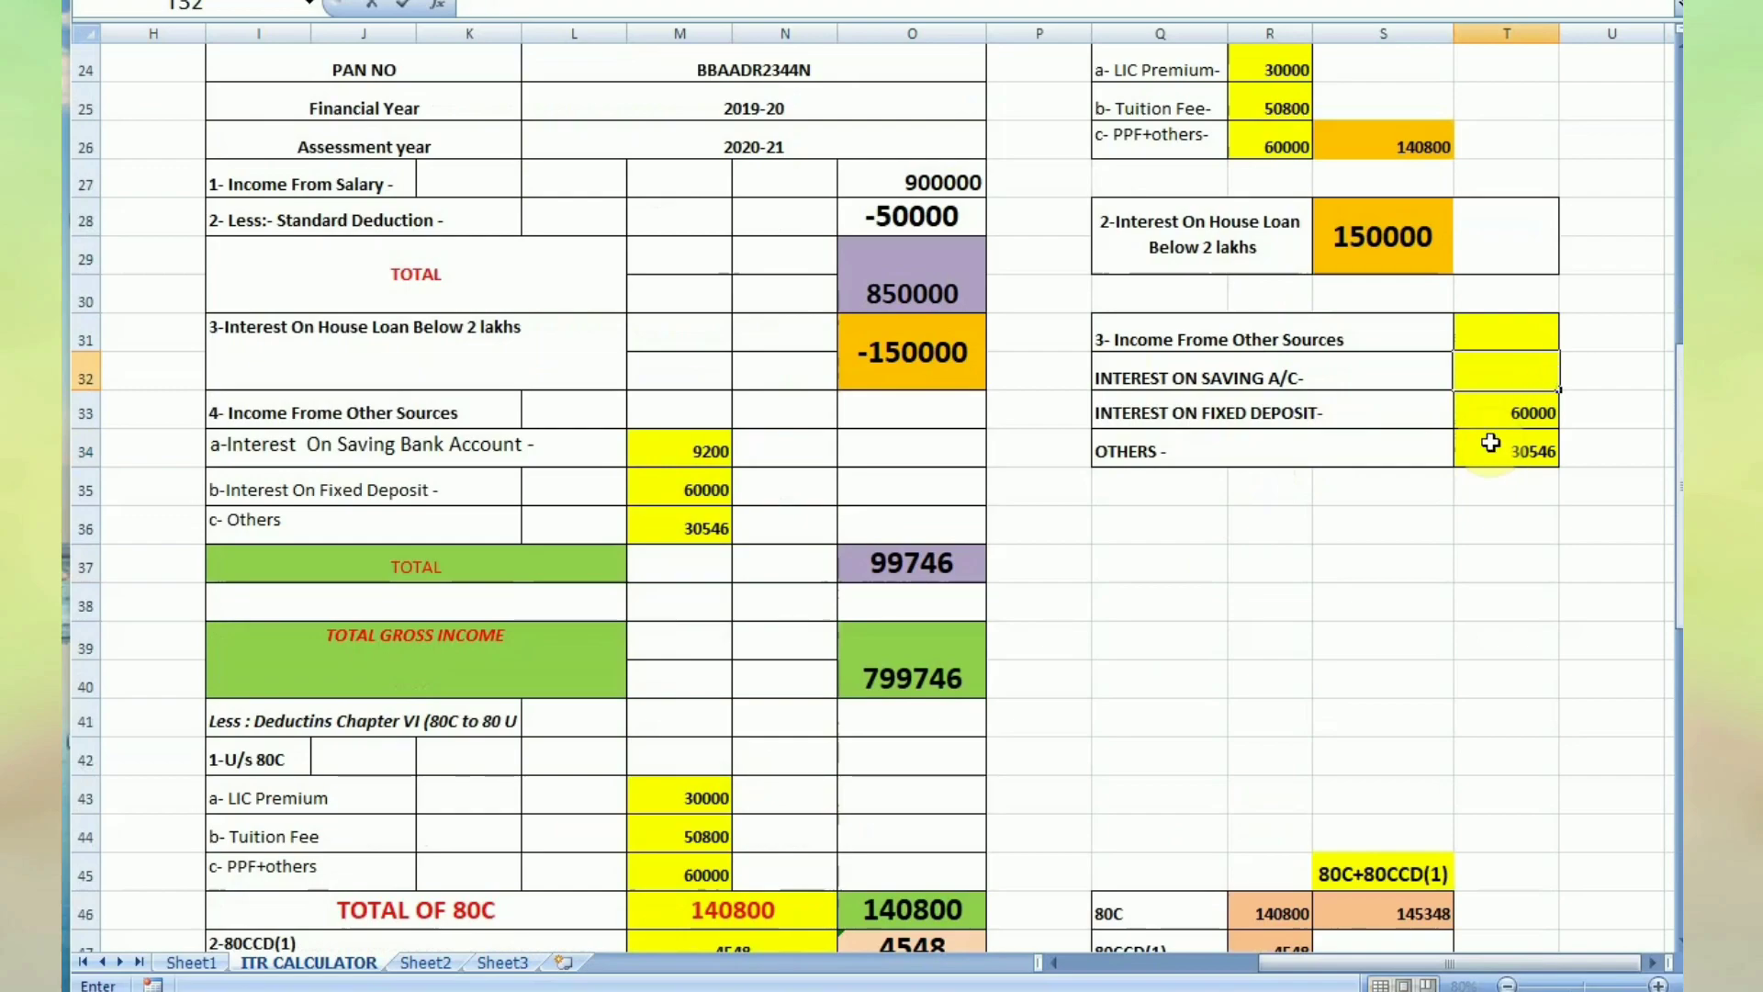
pyautogui.press('Tab')
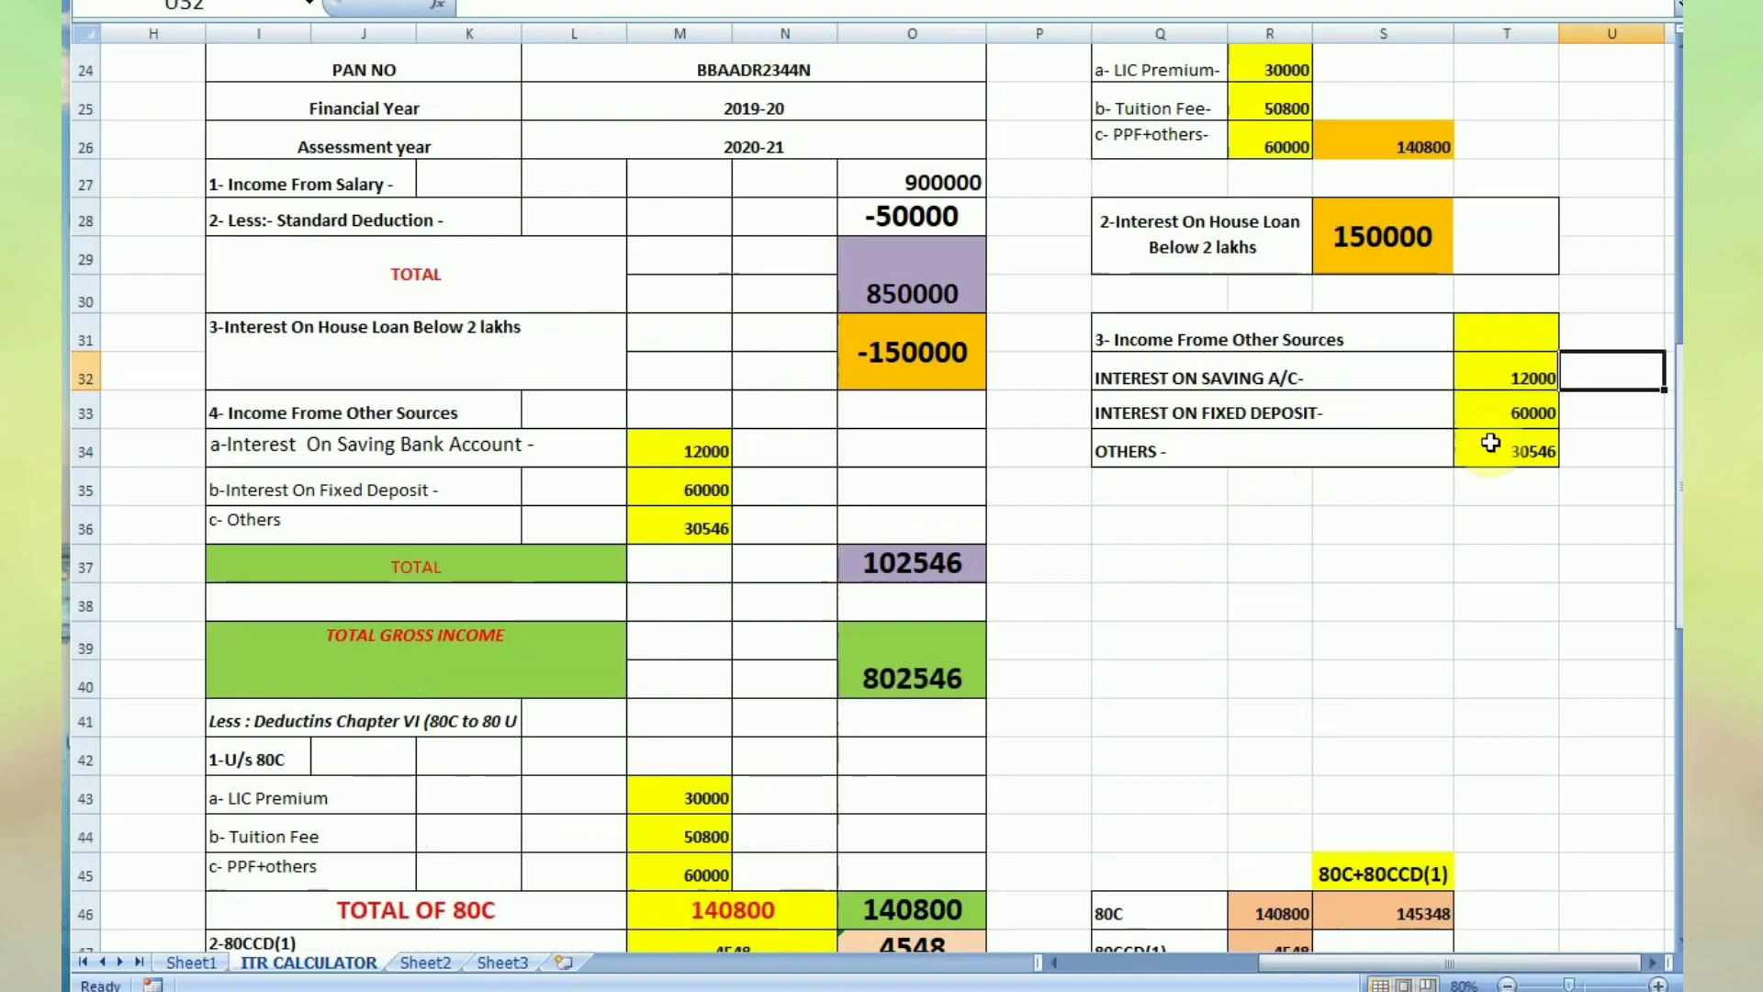
pyautogui.scroll(-5, 710, 449)
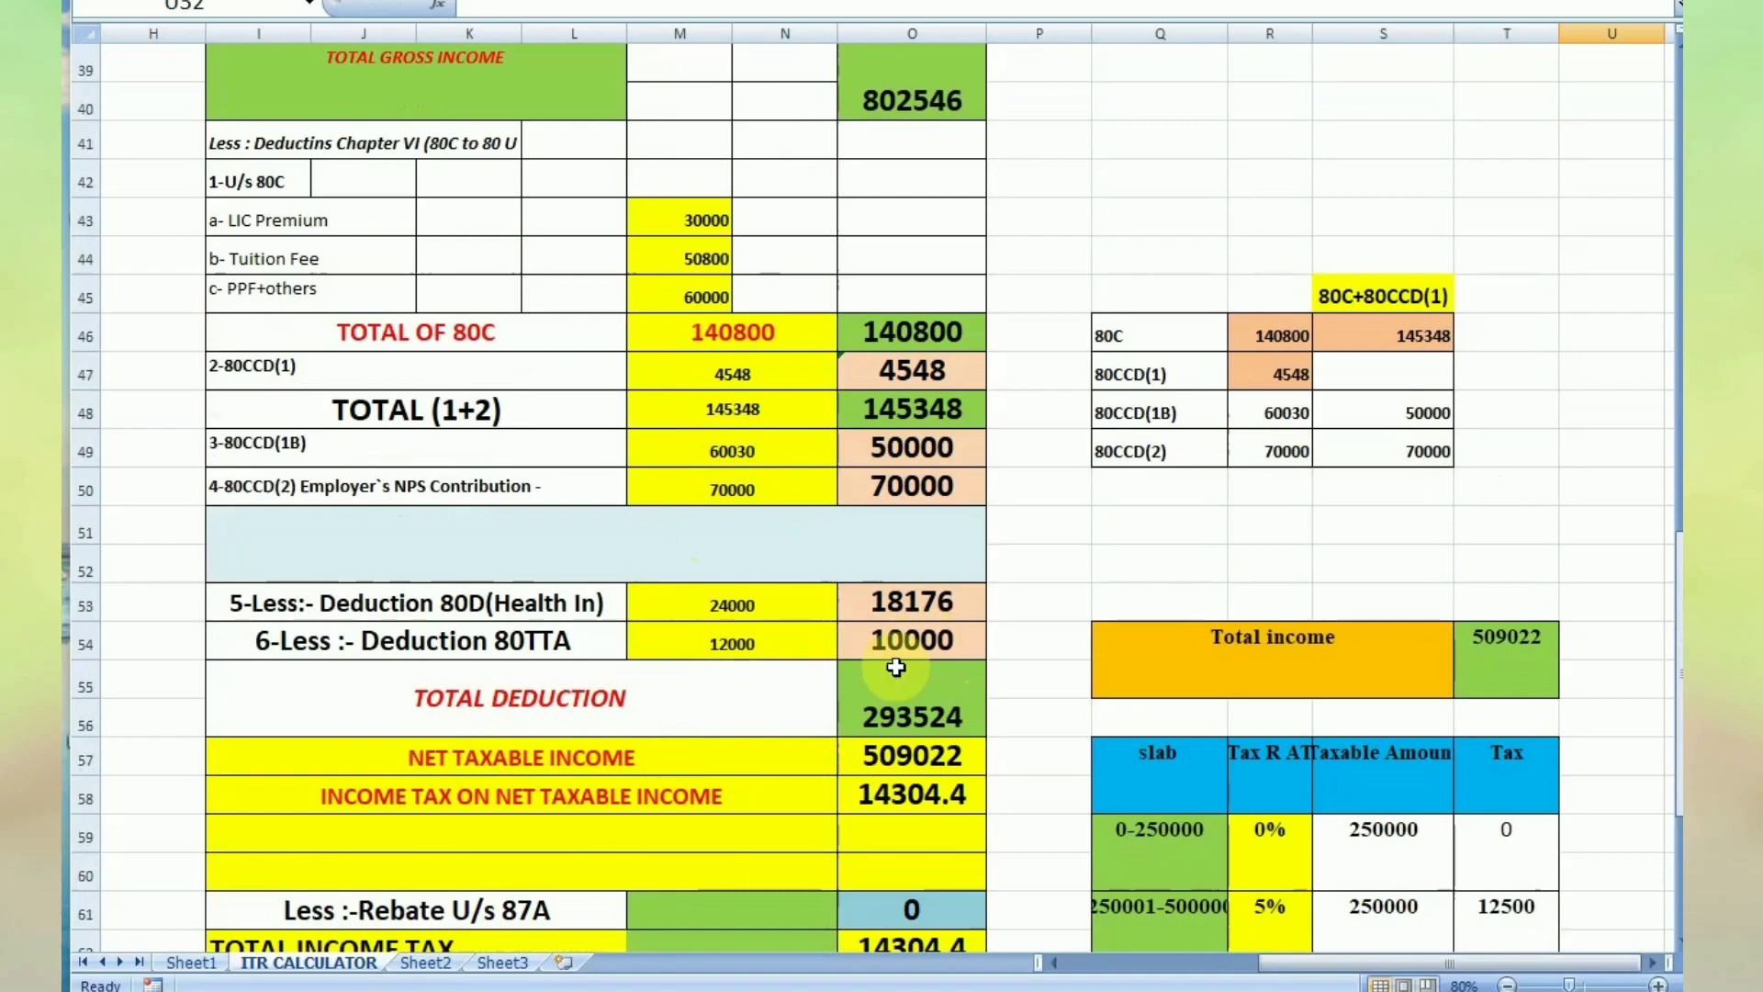
# Restore the Interest on Saving A/C amount in the other-sources input table to 9200.
pyautogui.scroll(5, 928, 675)
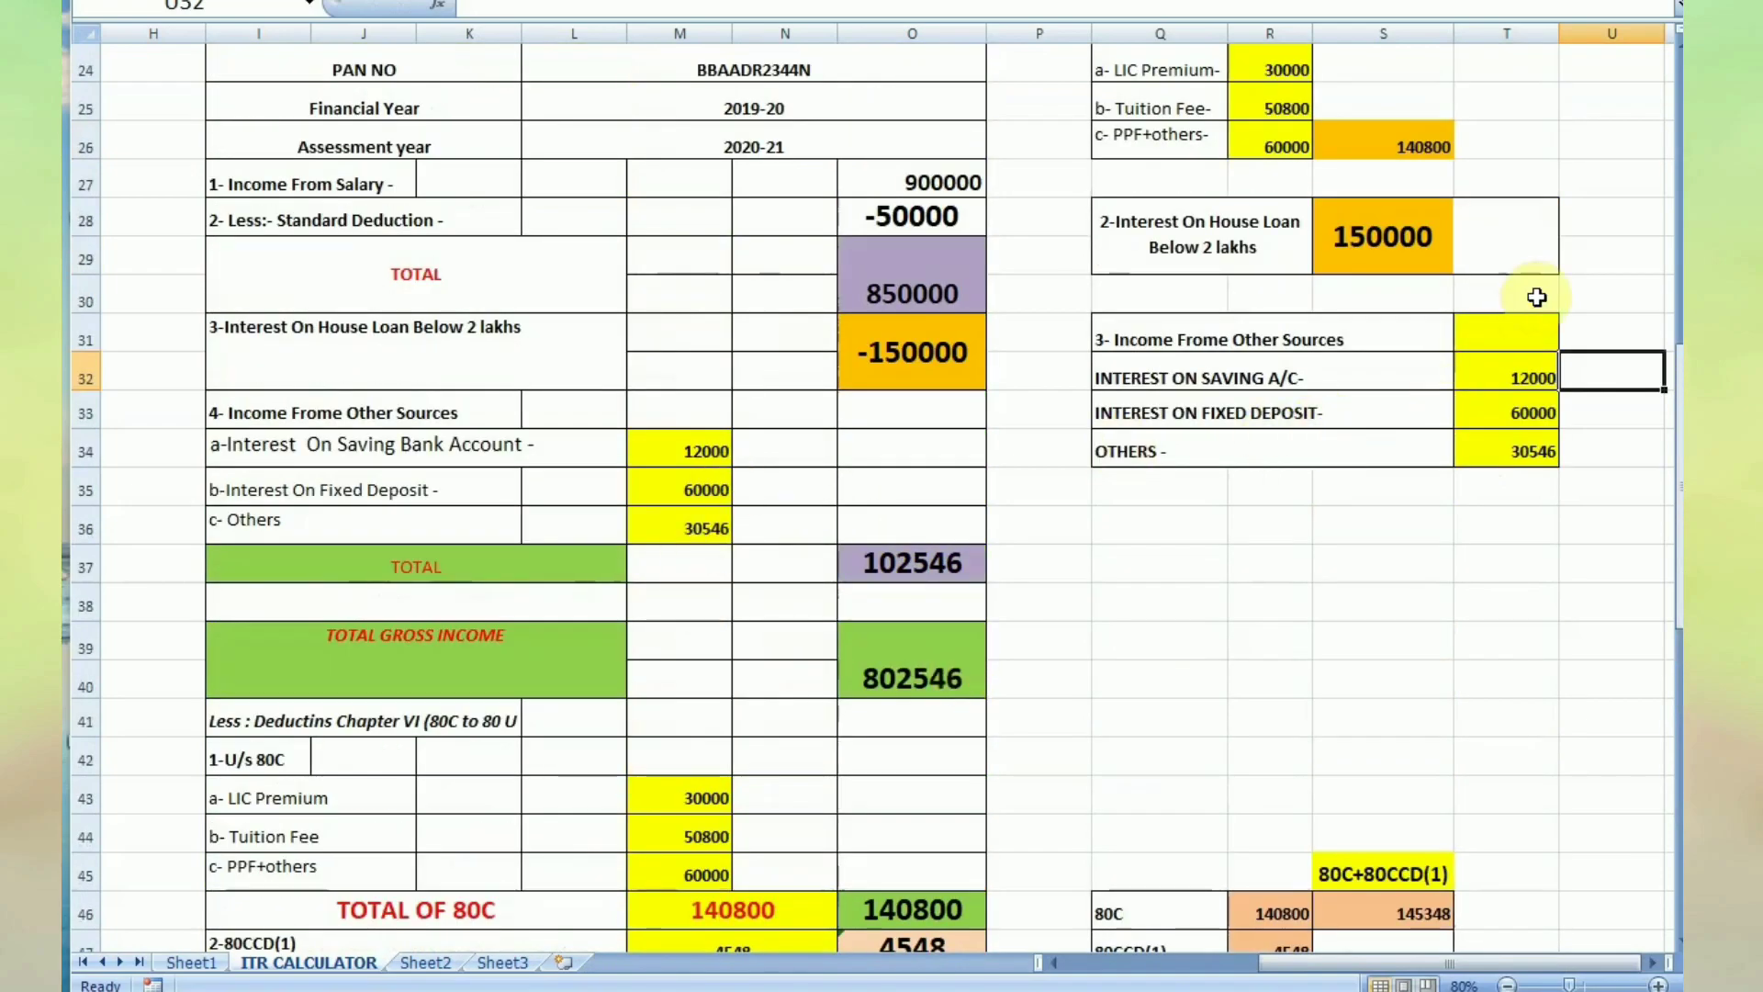
pyautogui.click(1541, 384)
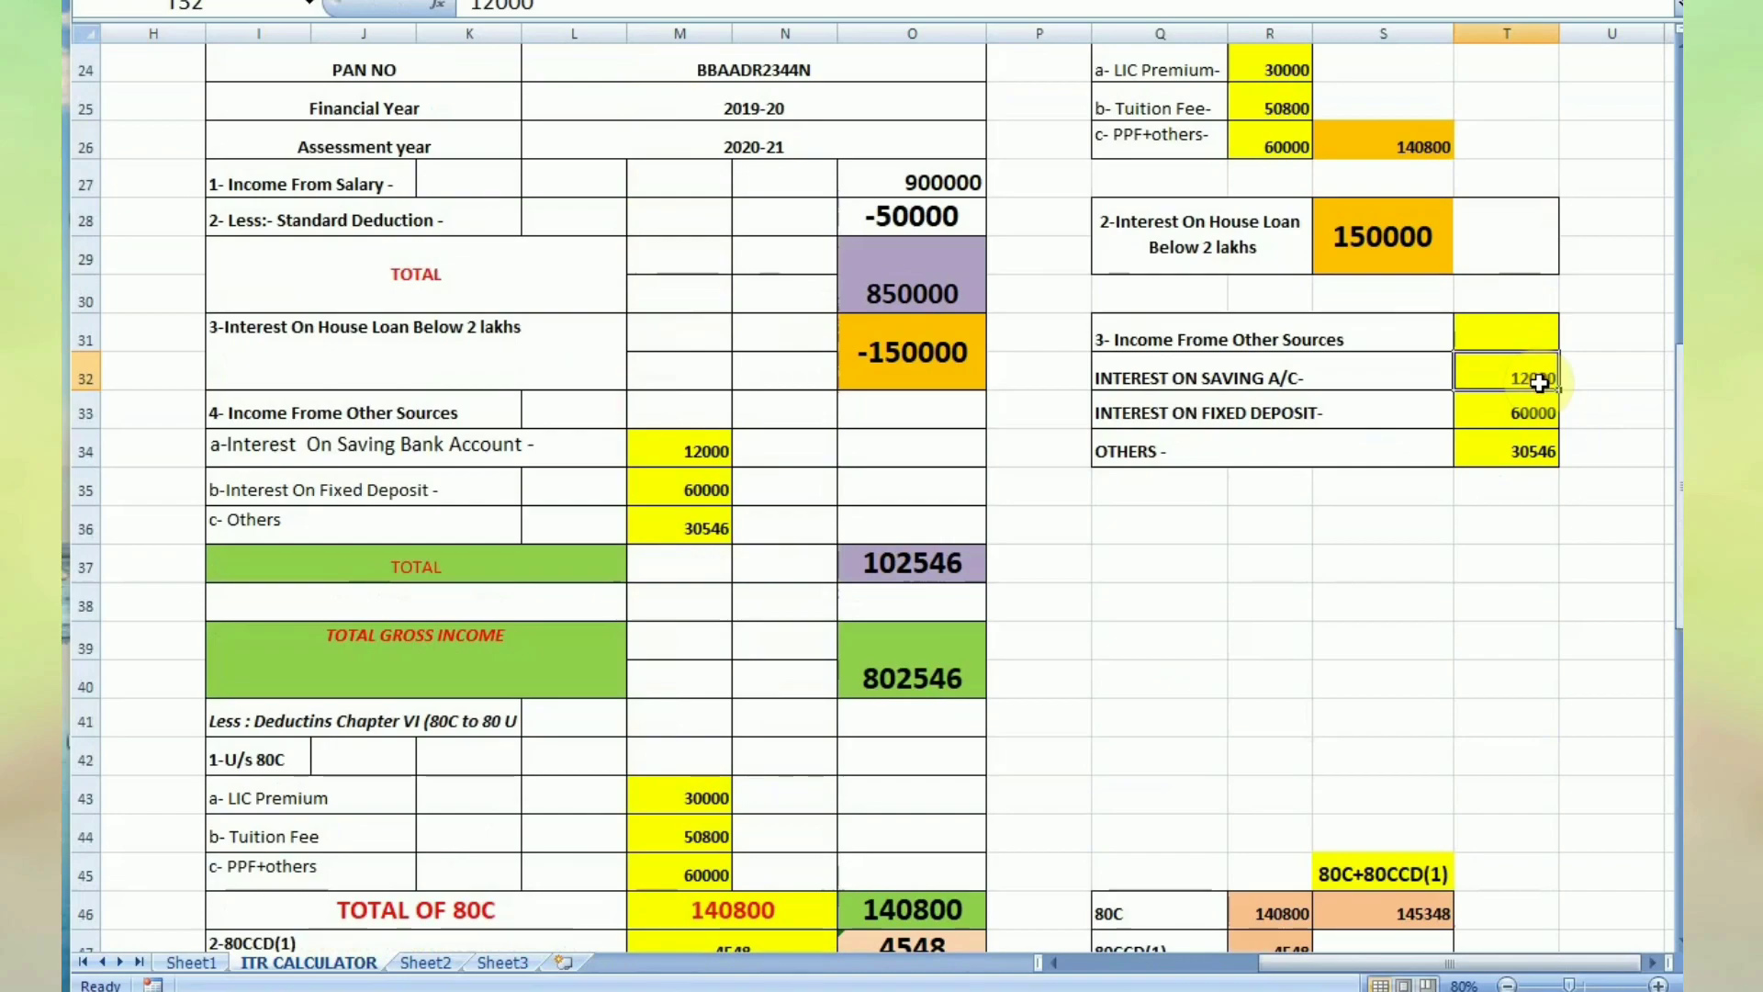
pyautogui.press('Delete')
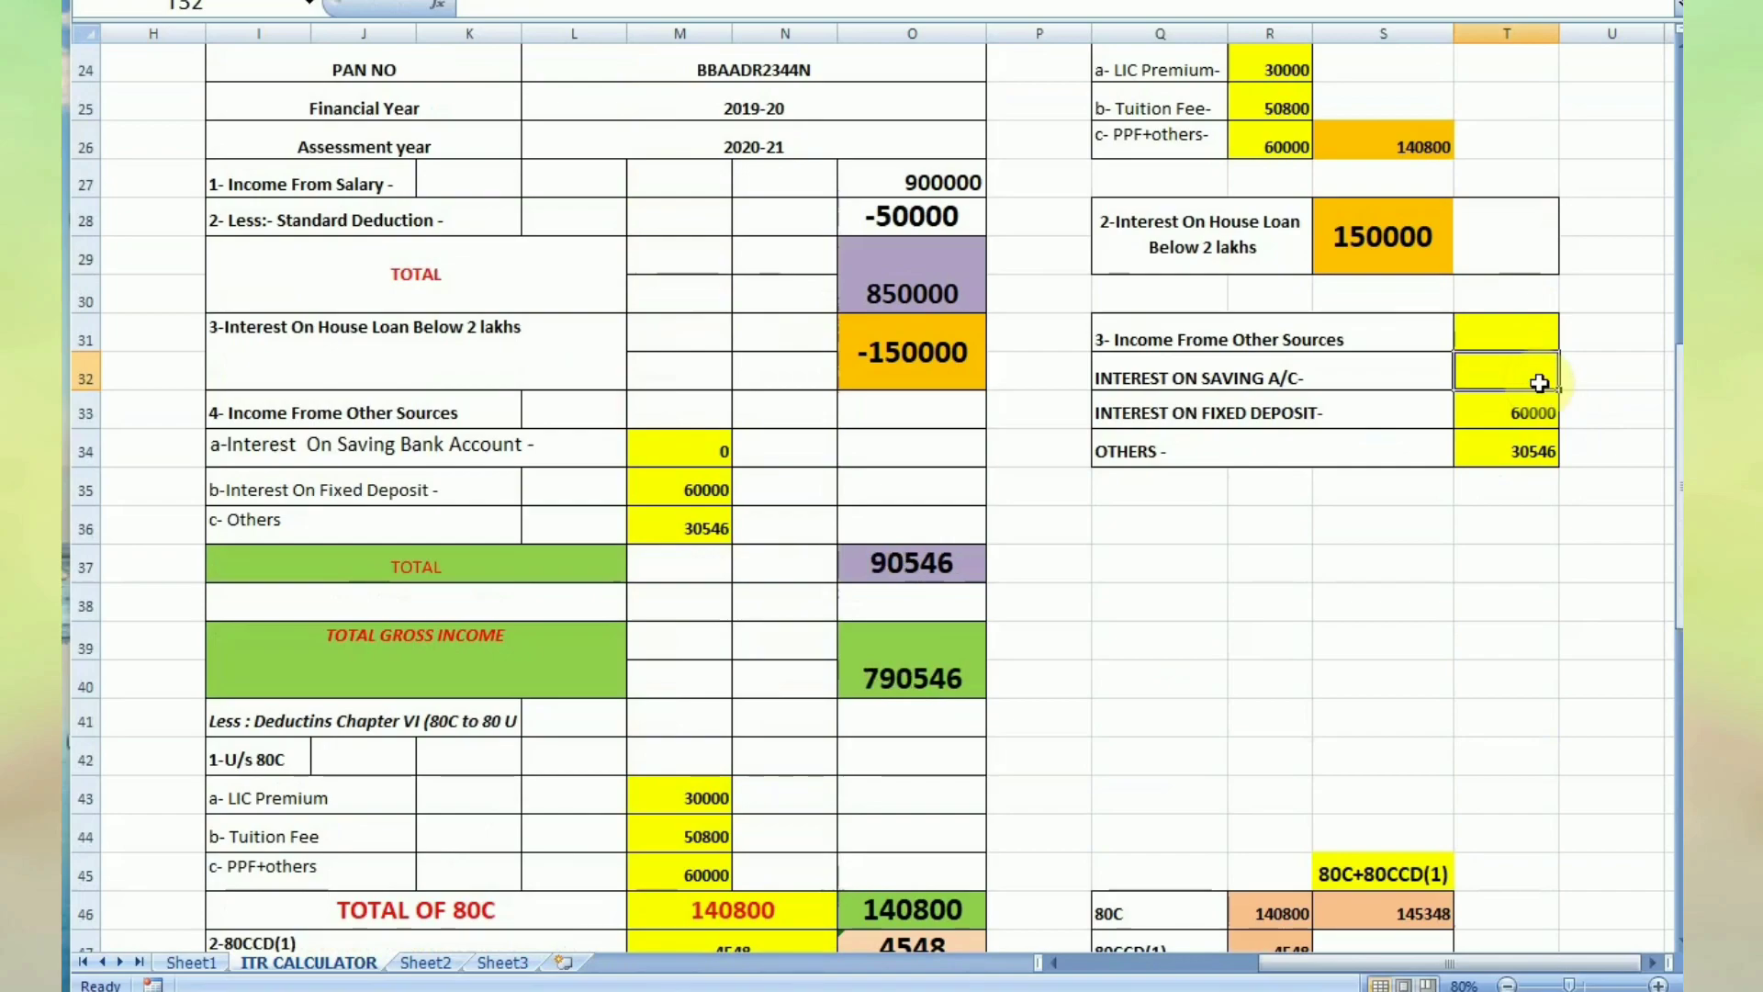
pyautogui.write('9')
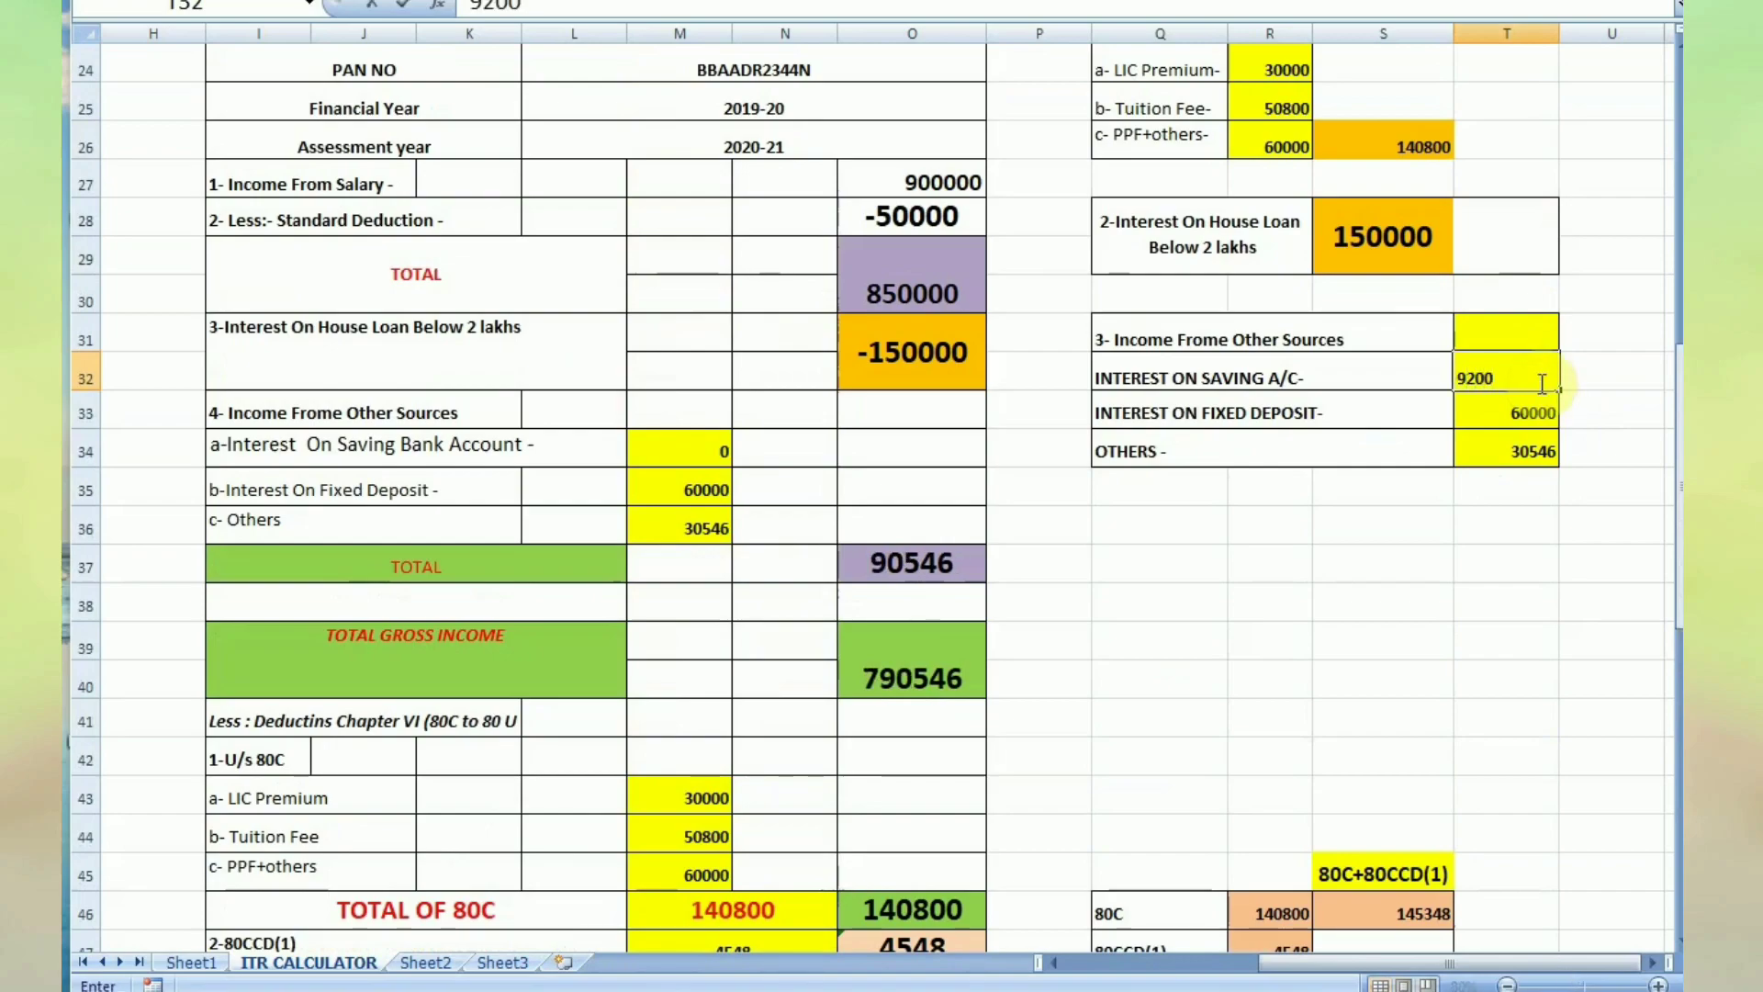
pyautogui.write('200')
pyautogui.press('Tab')
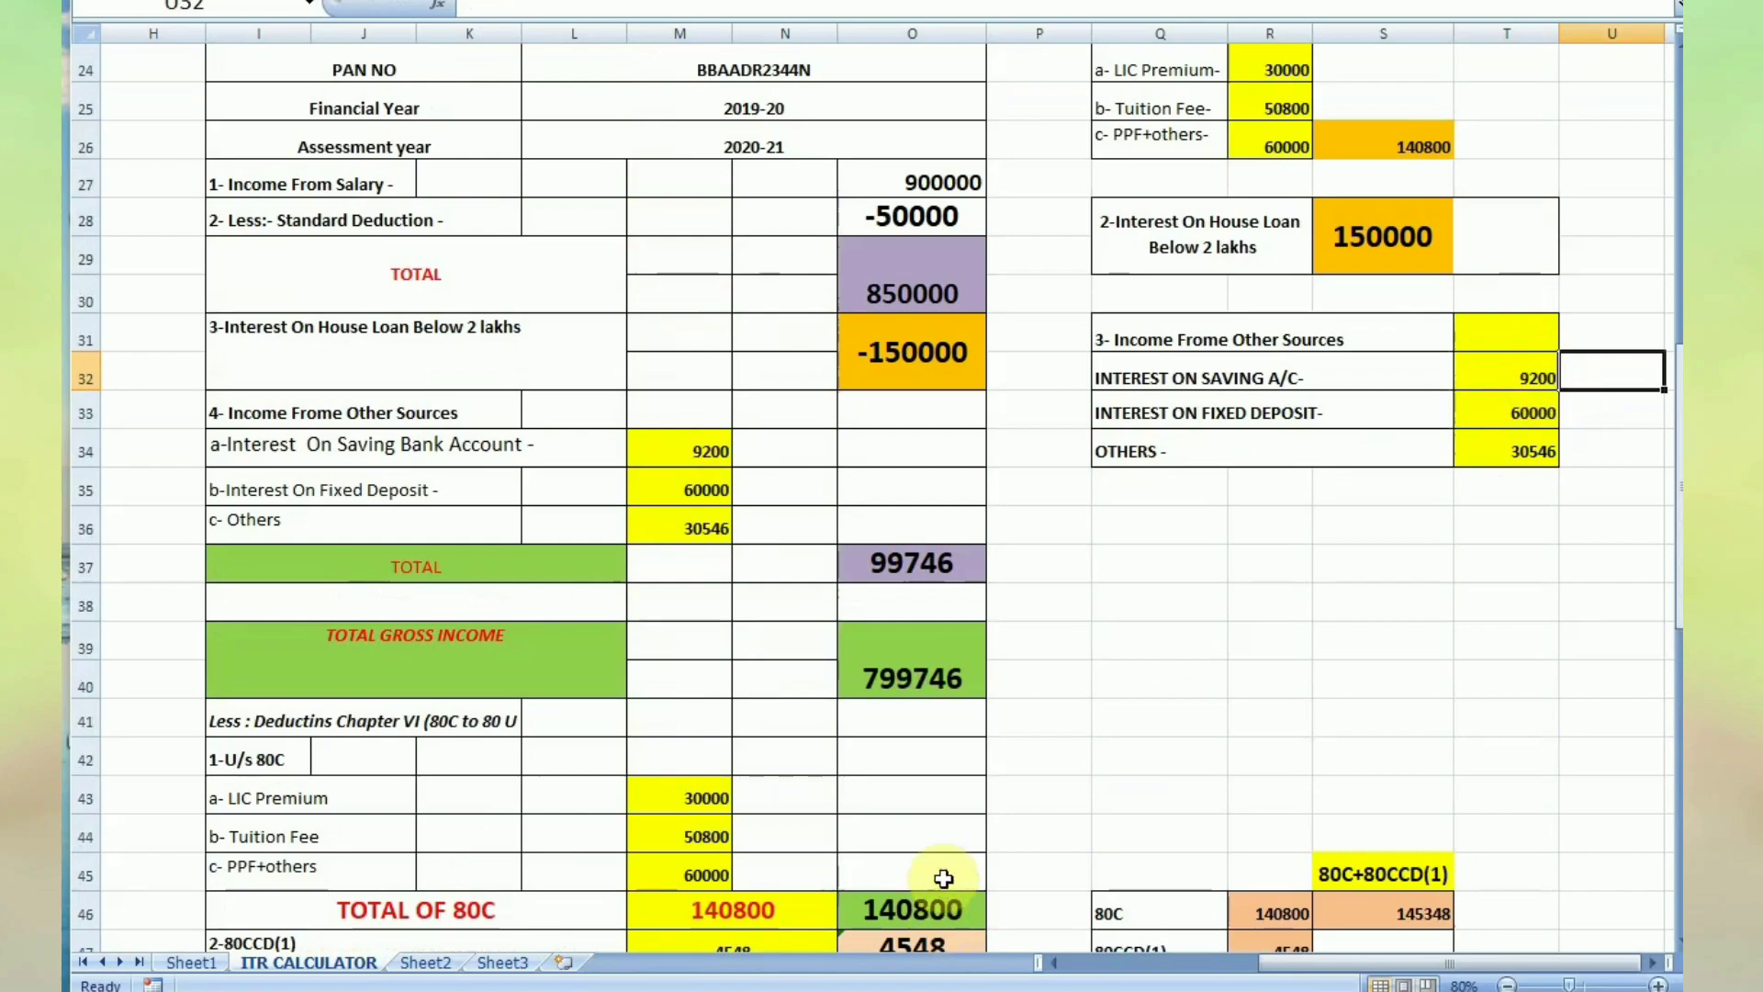
pyautogui.scroll(-1, 955, 868)
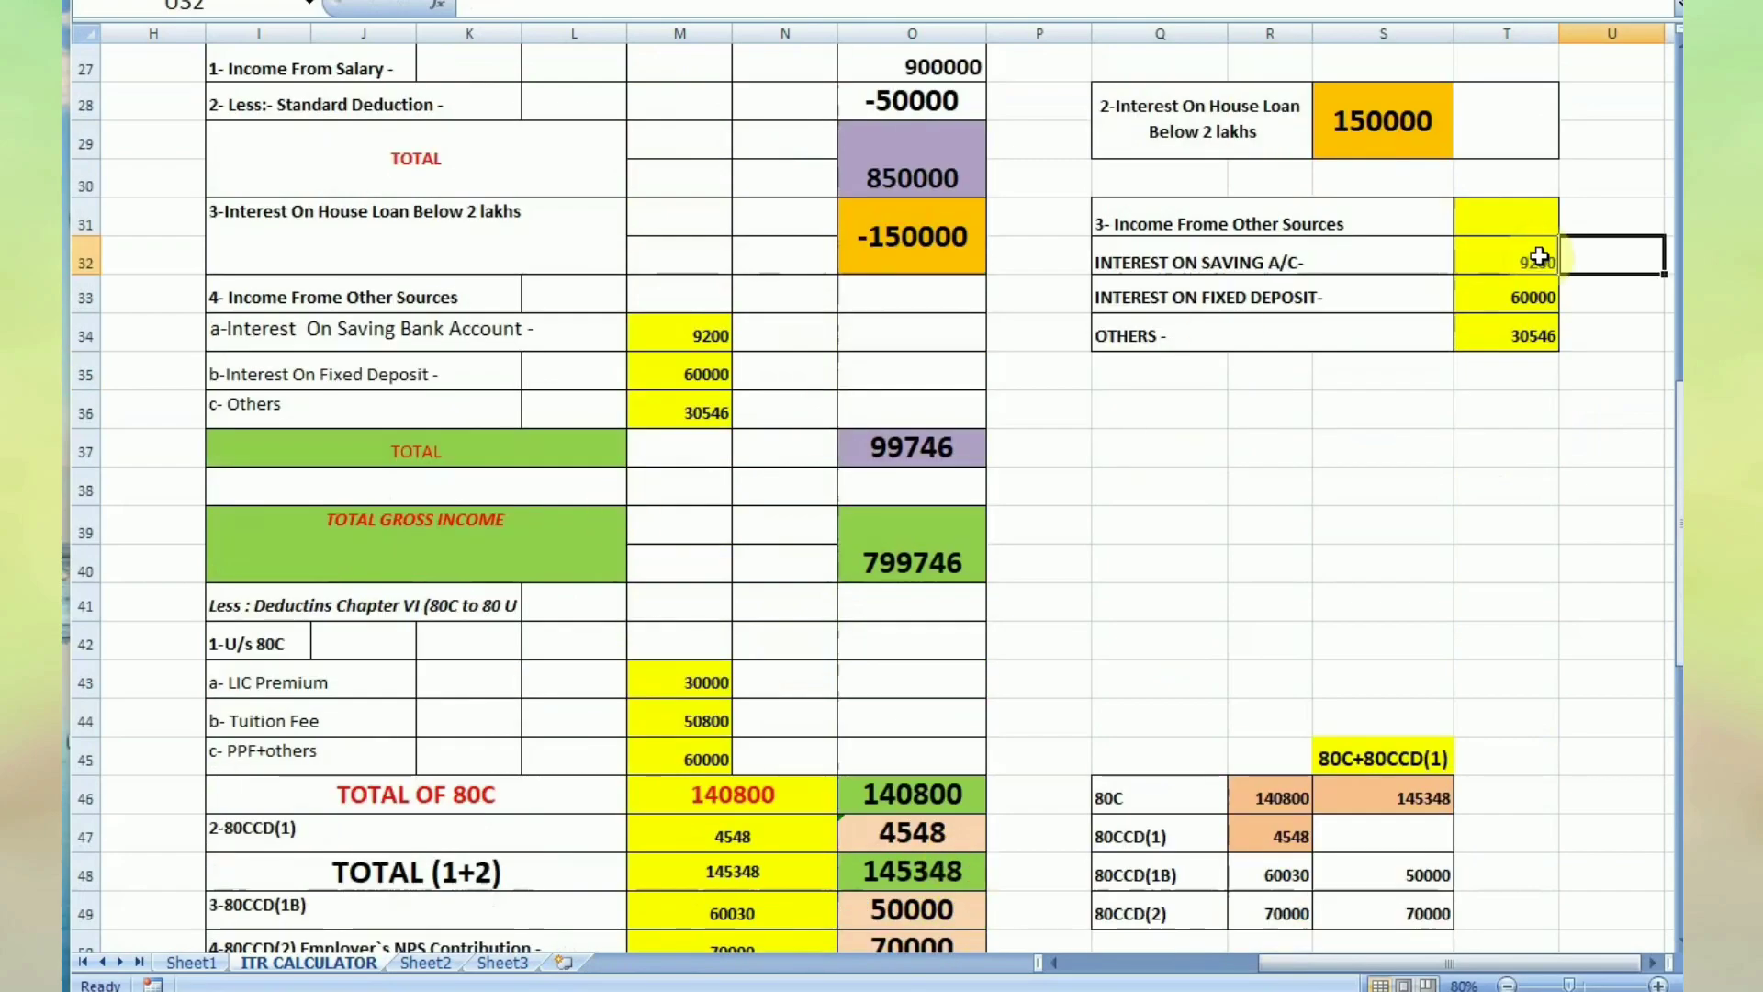
# Set the Advance Tax amount in the tax computation table to 15000.
pyautogui.scroll(-3, 696, 357)
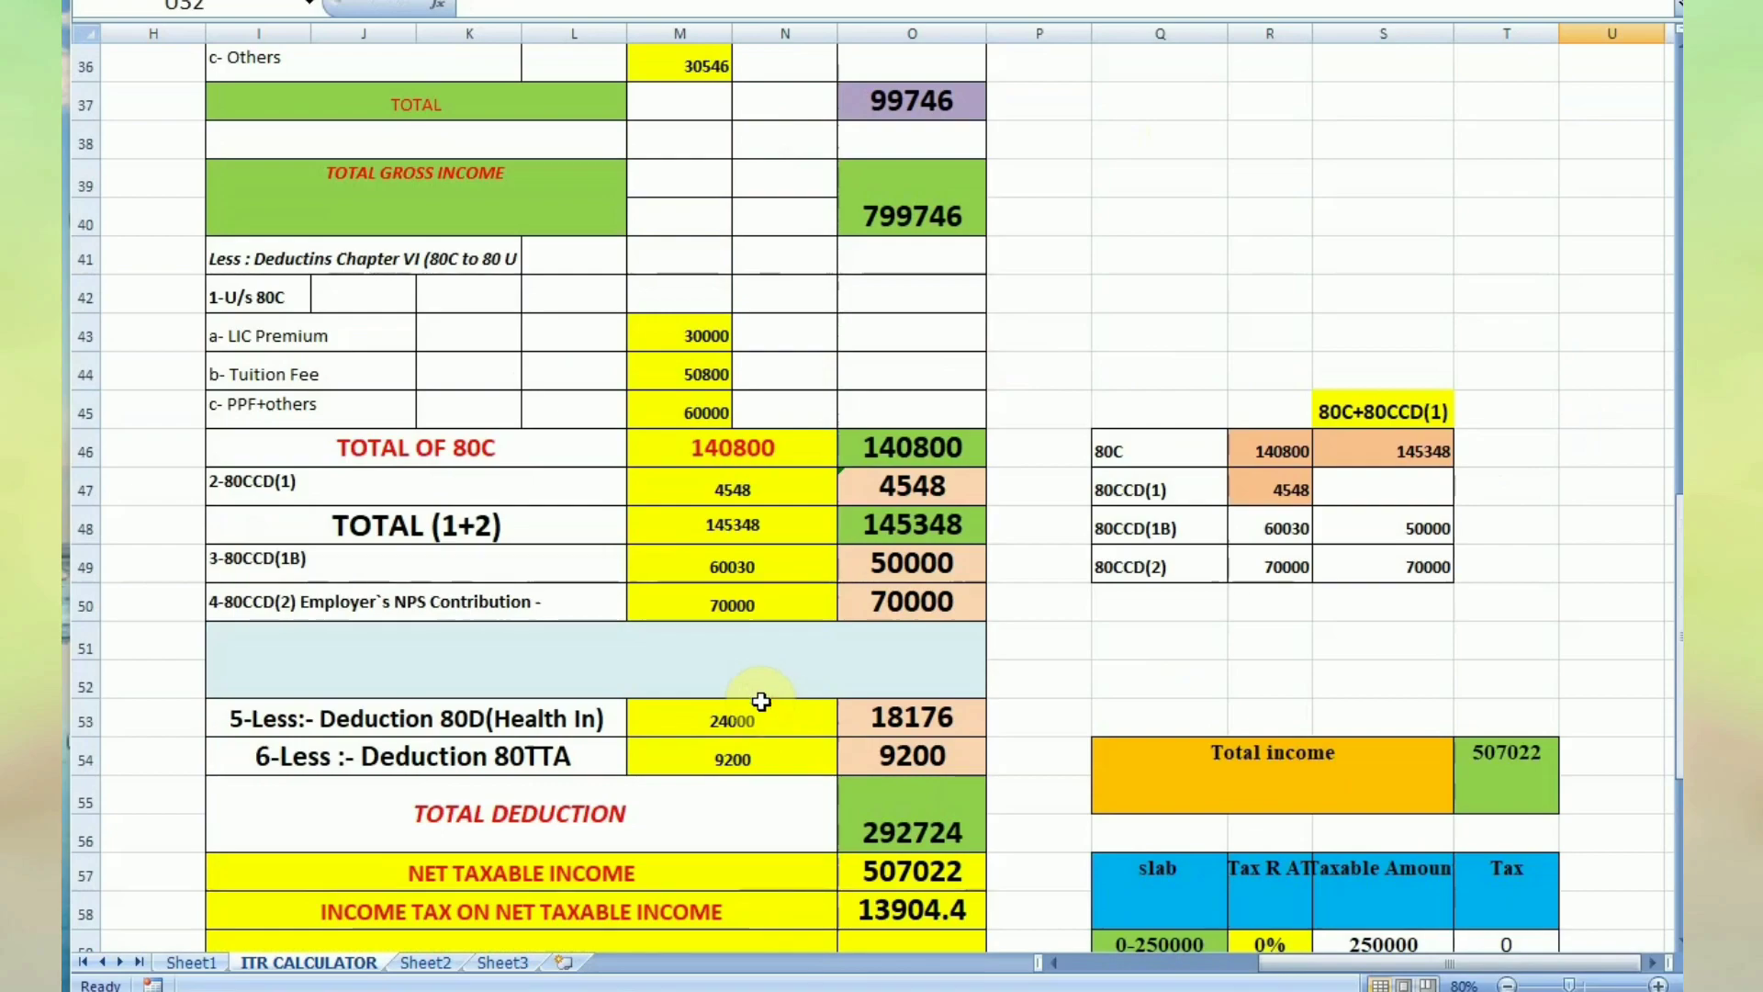
pyautogui.scroll(-1, 905, 757)
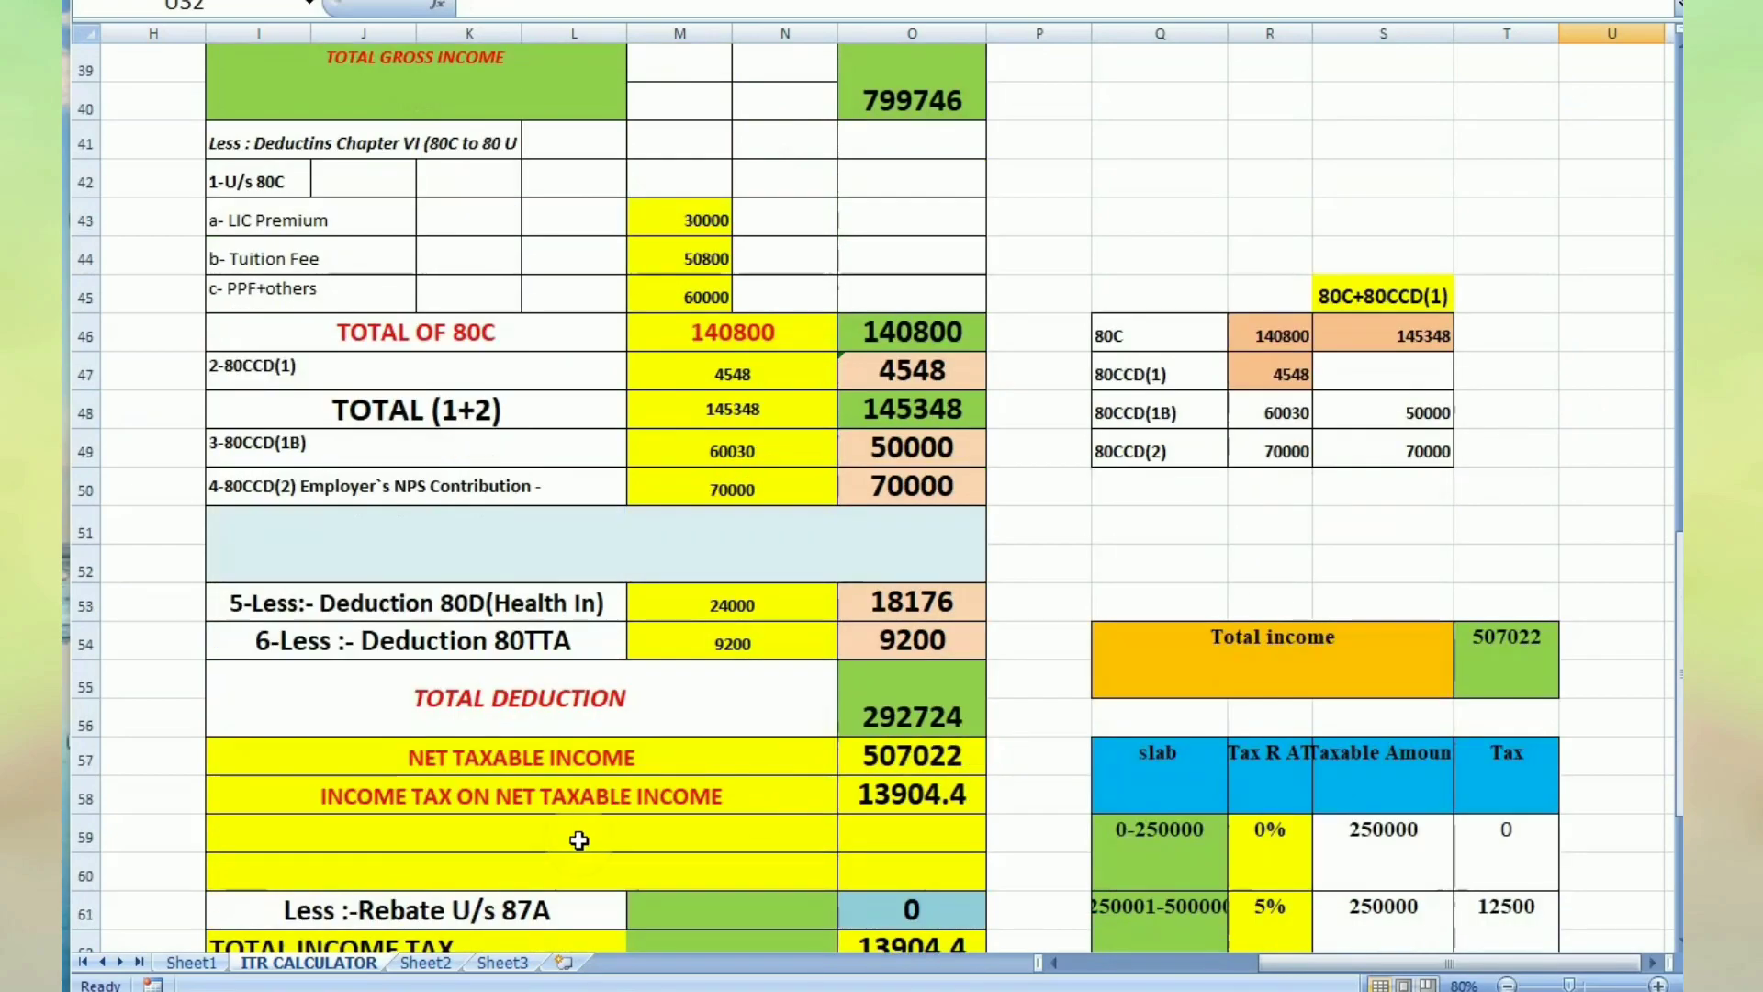
pyautogui.scroll(-1, 475, 760)
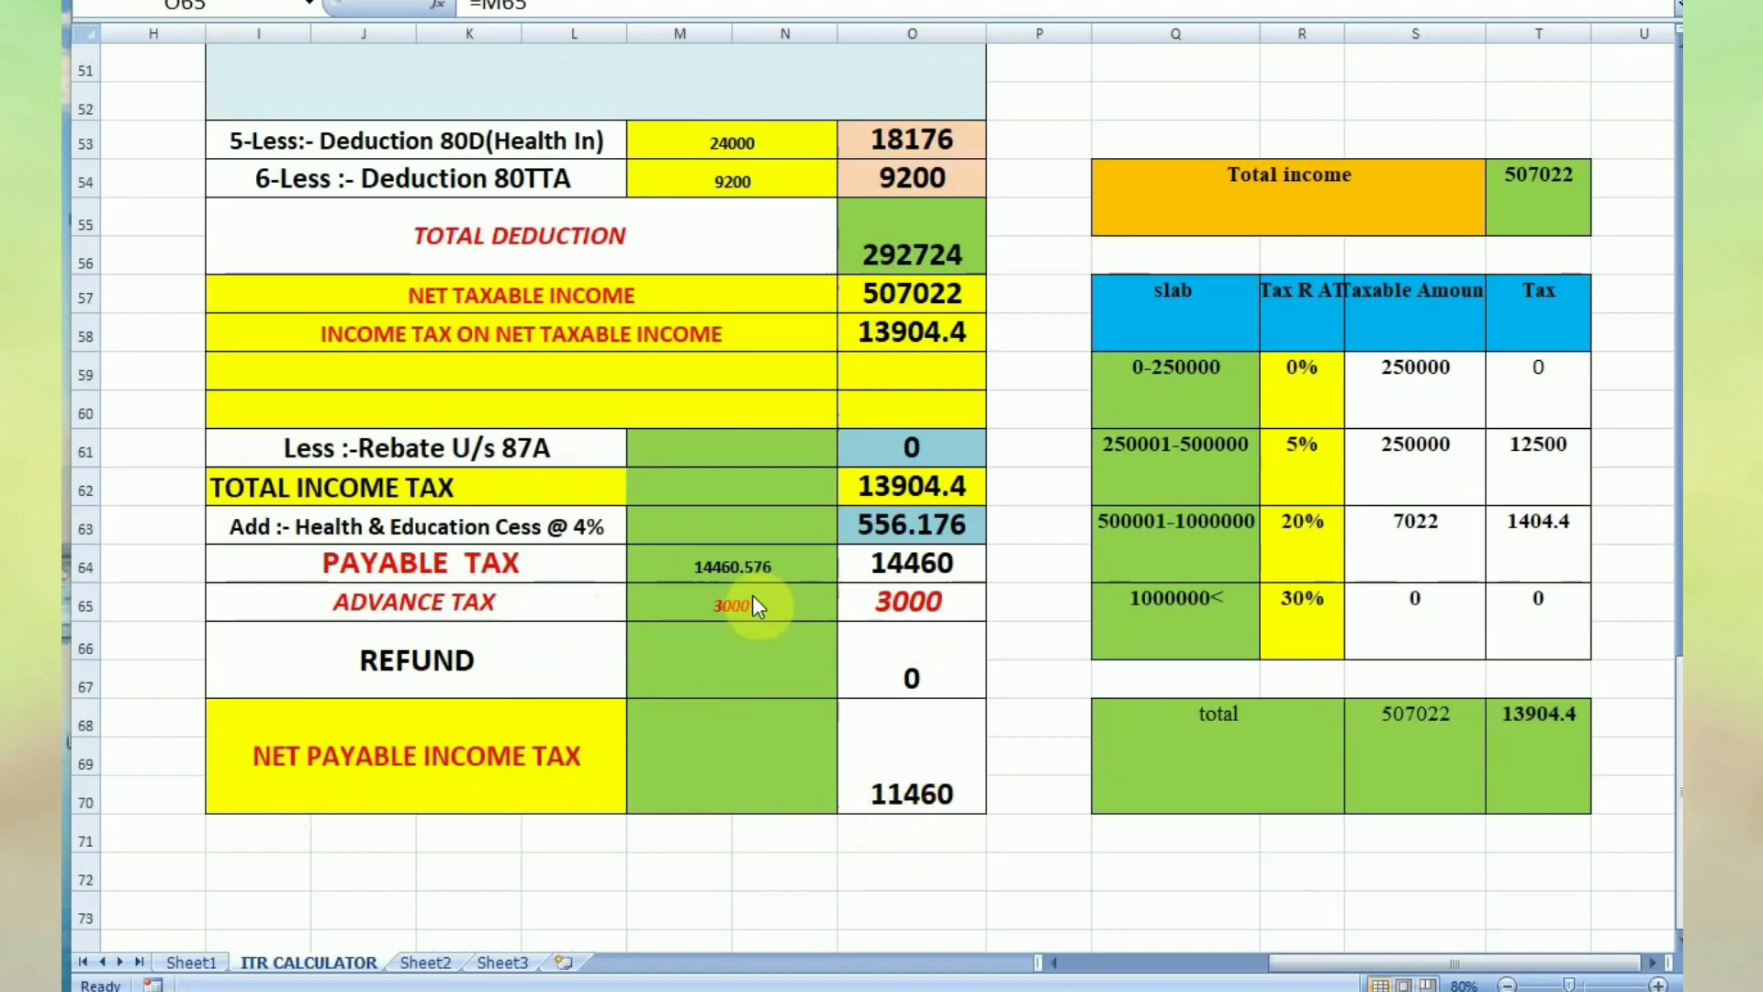
pyautogui.click(722, 608)
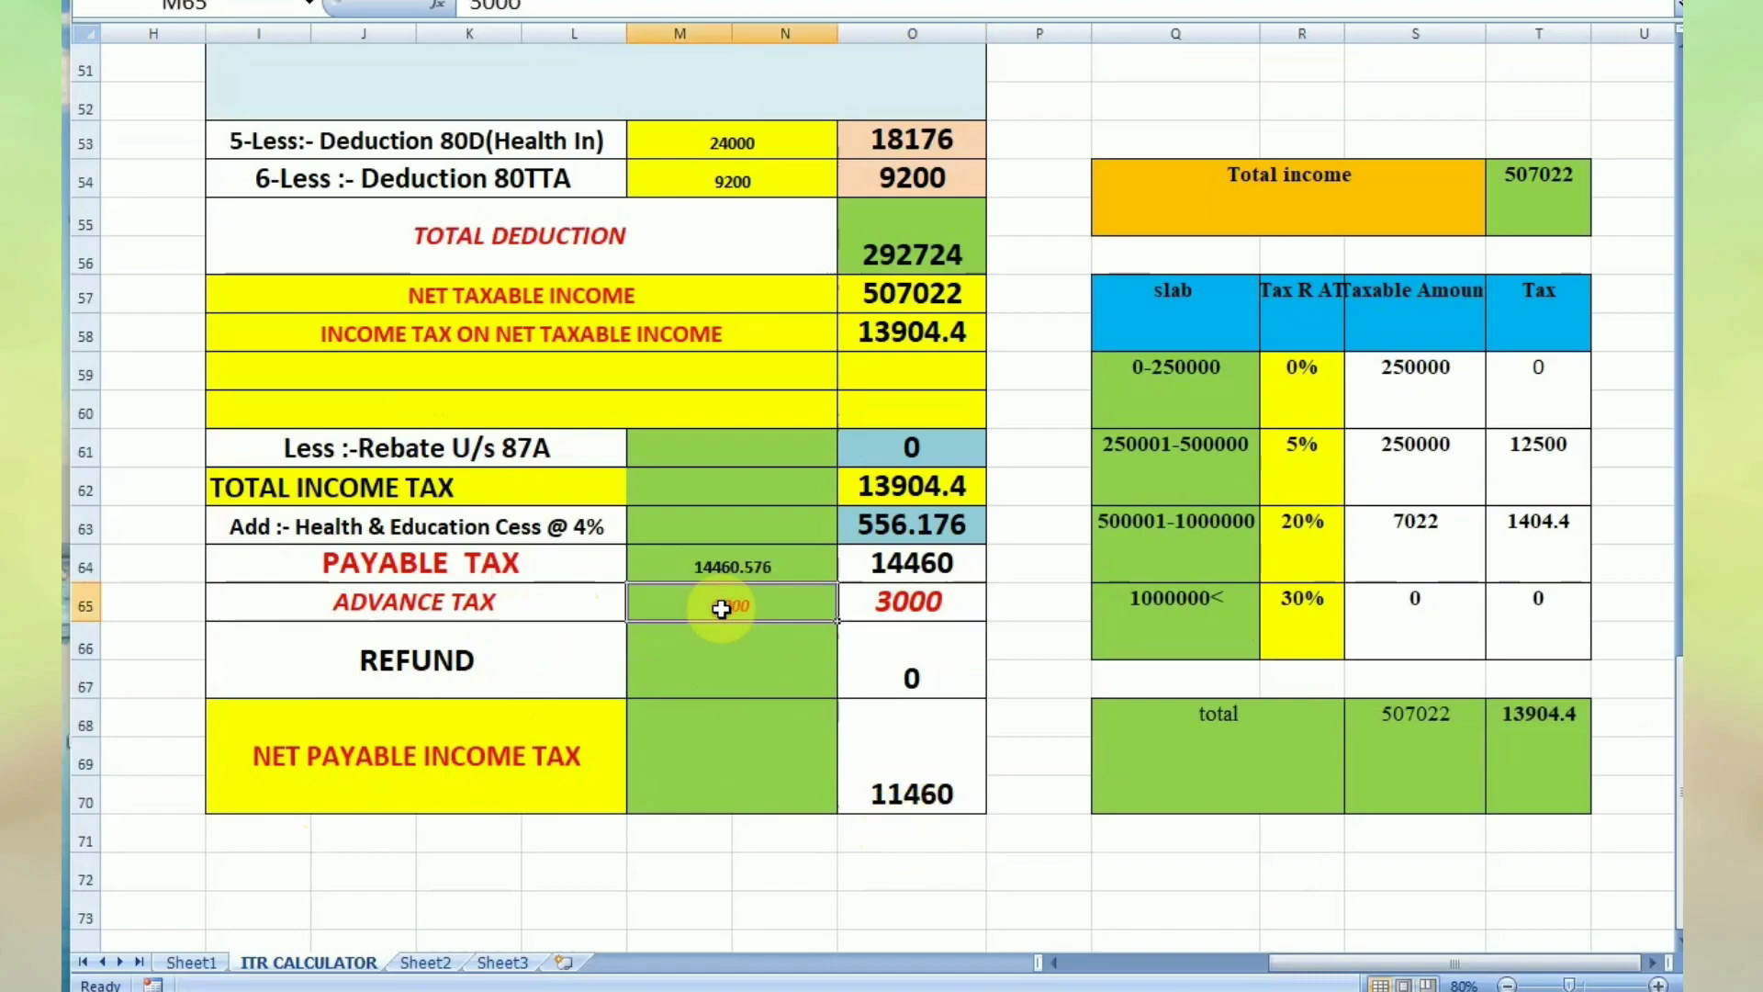
pyautogui.press('BackSpace')
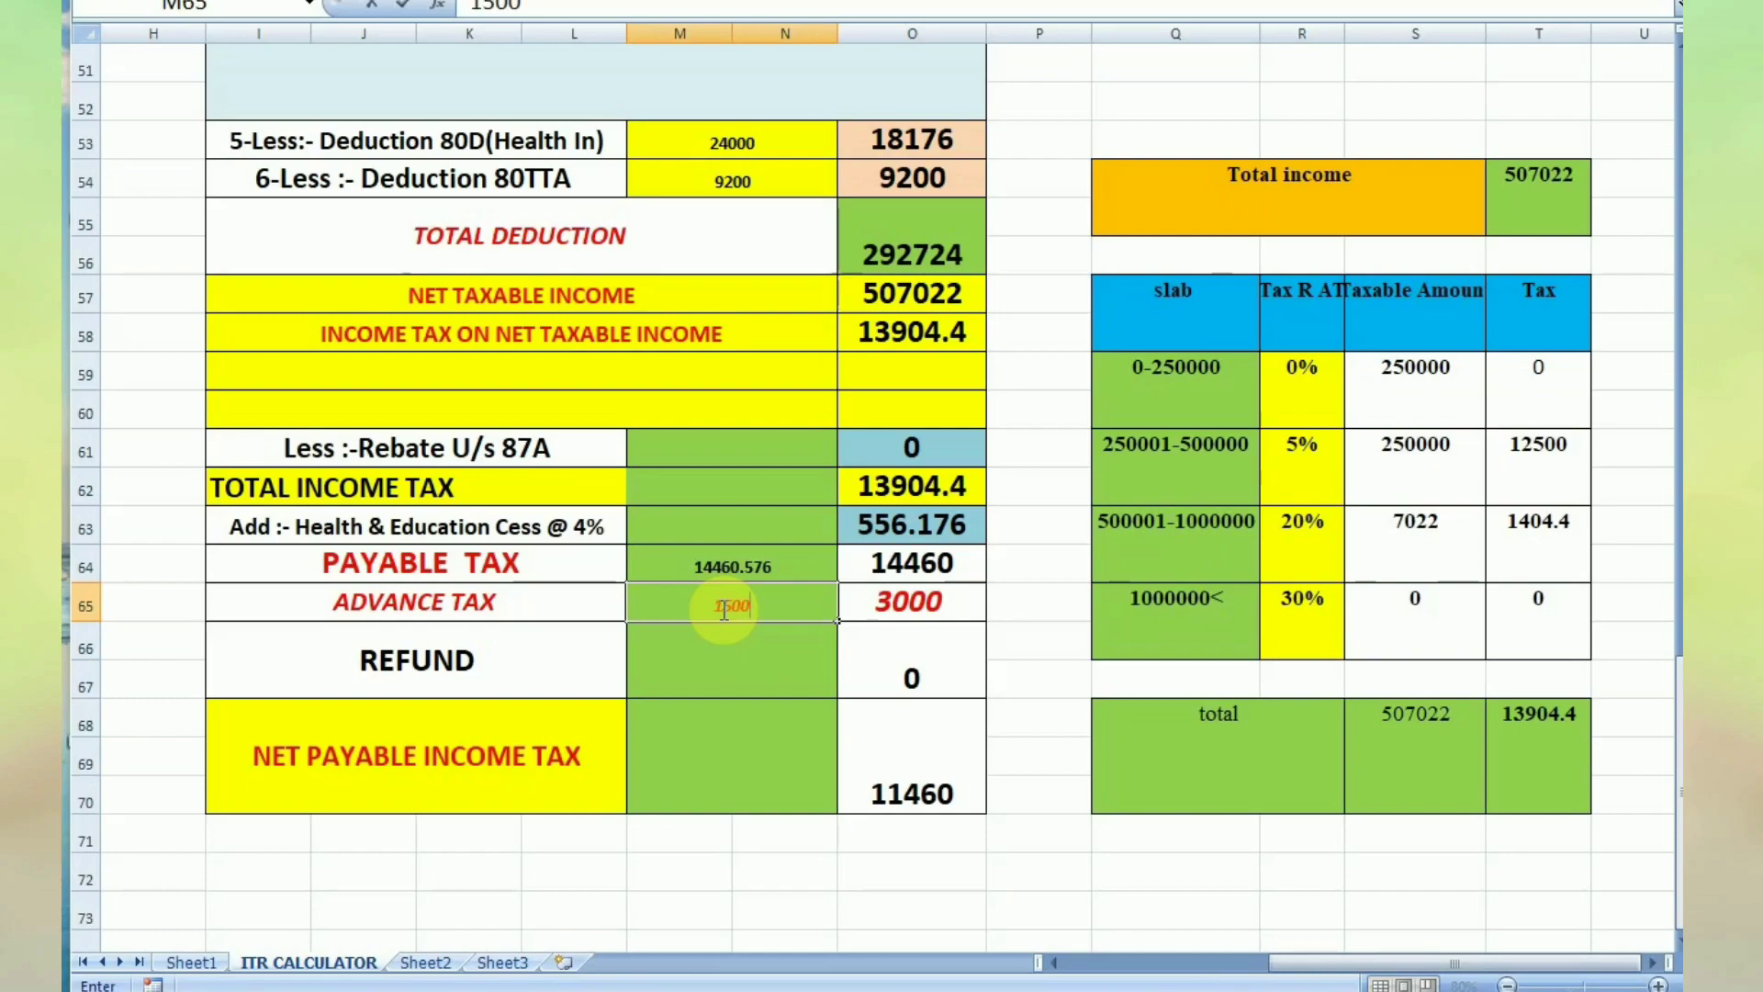
pyautogui.press('Tab')
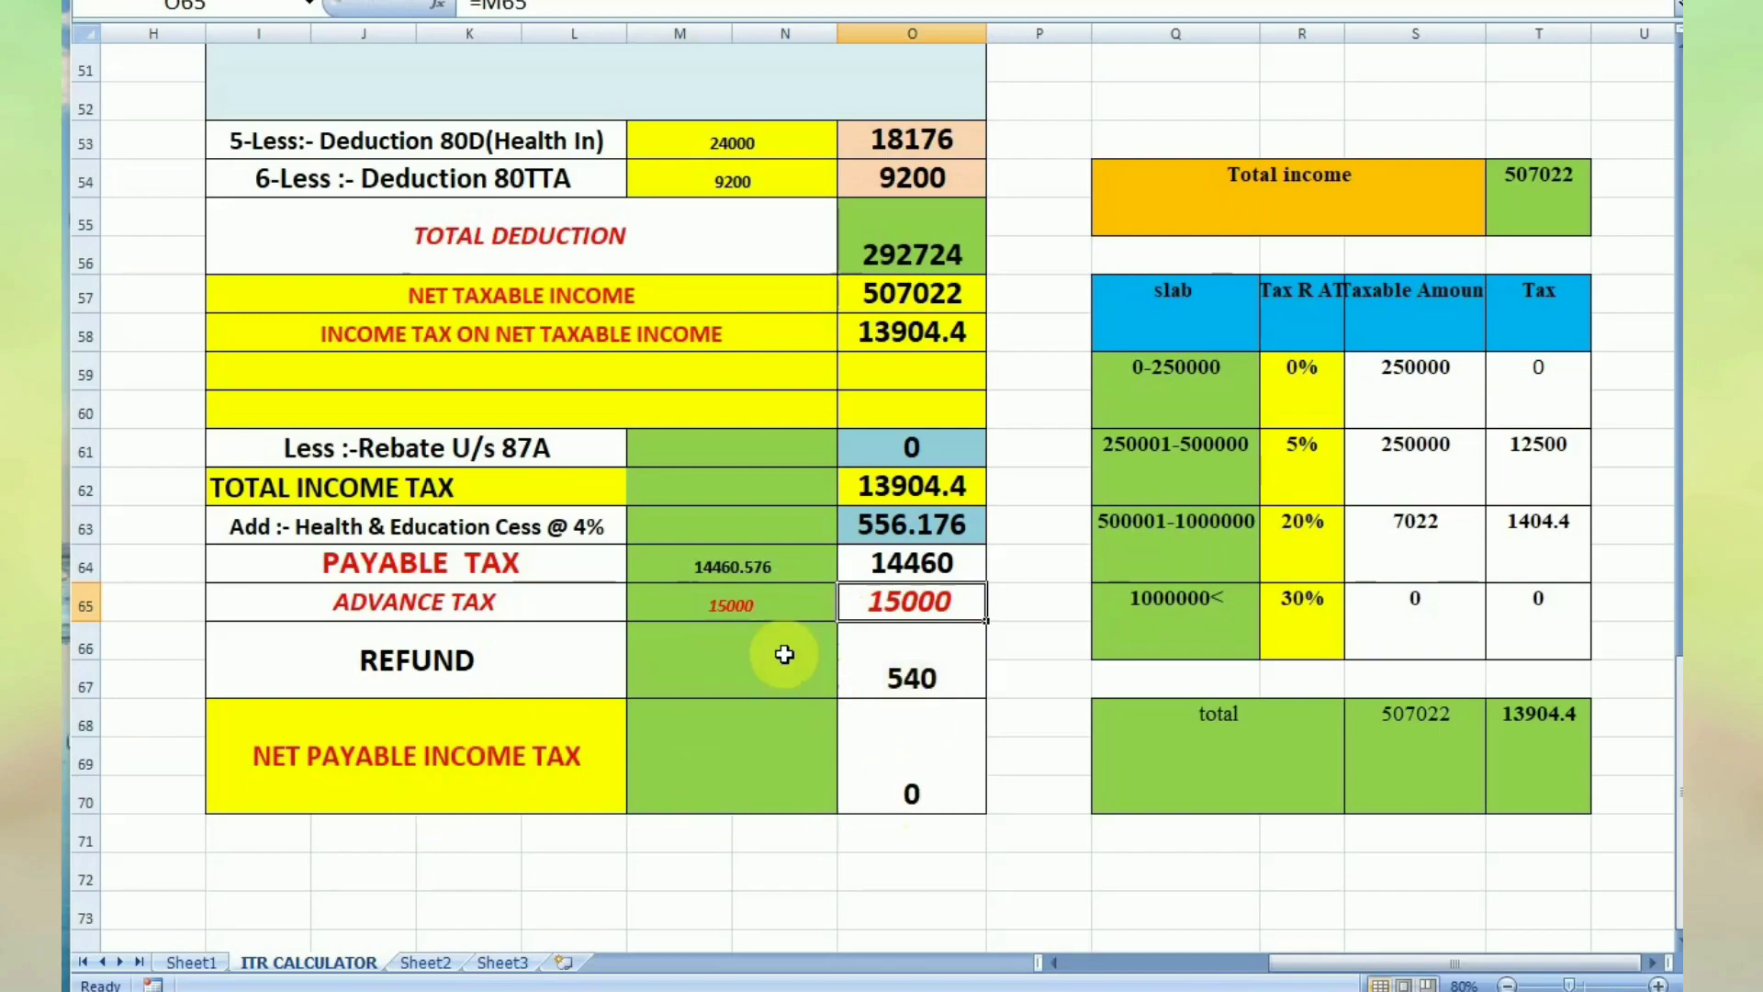
# Change the Advance Tax amount in the tax computation table to 18000.
pyautogui.click(746, 595)
pyautogui.press('BackSpace')
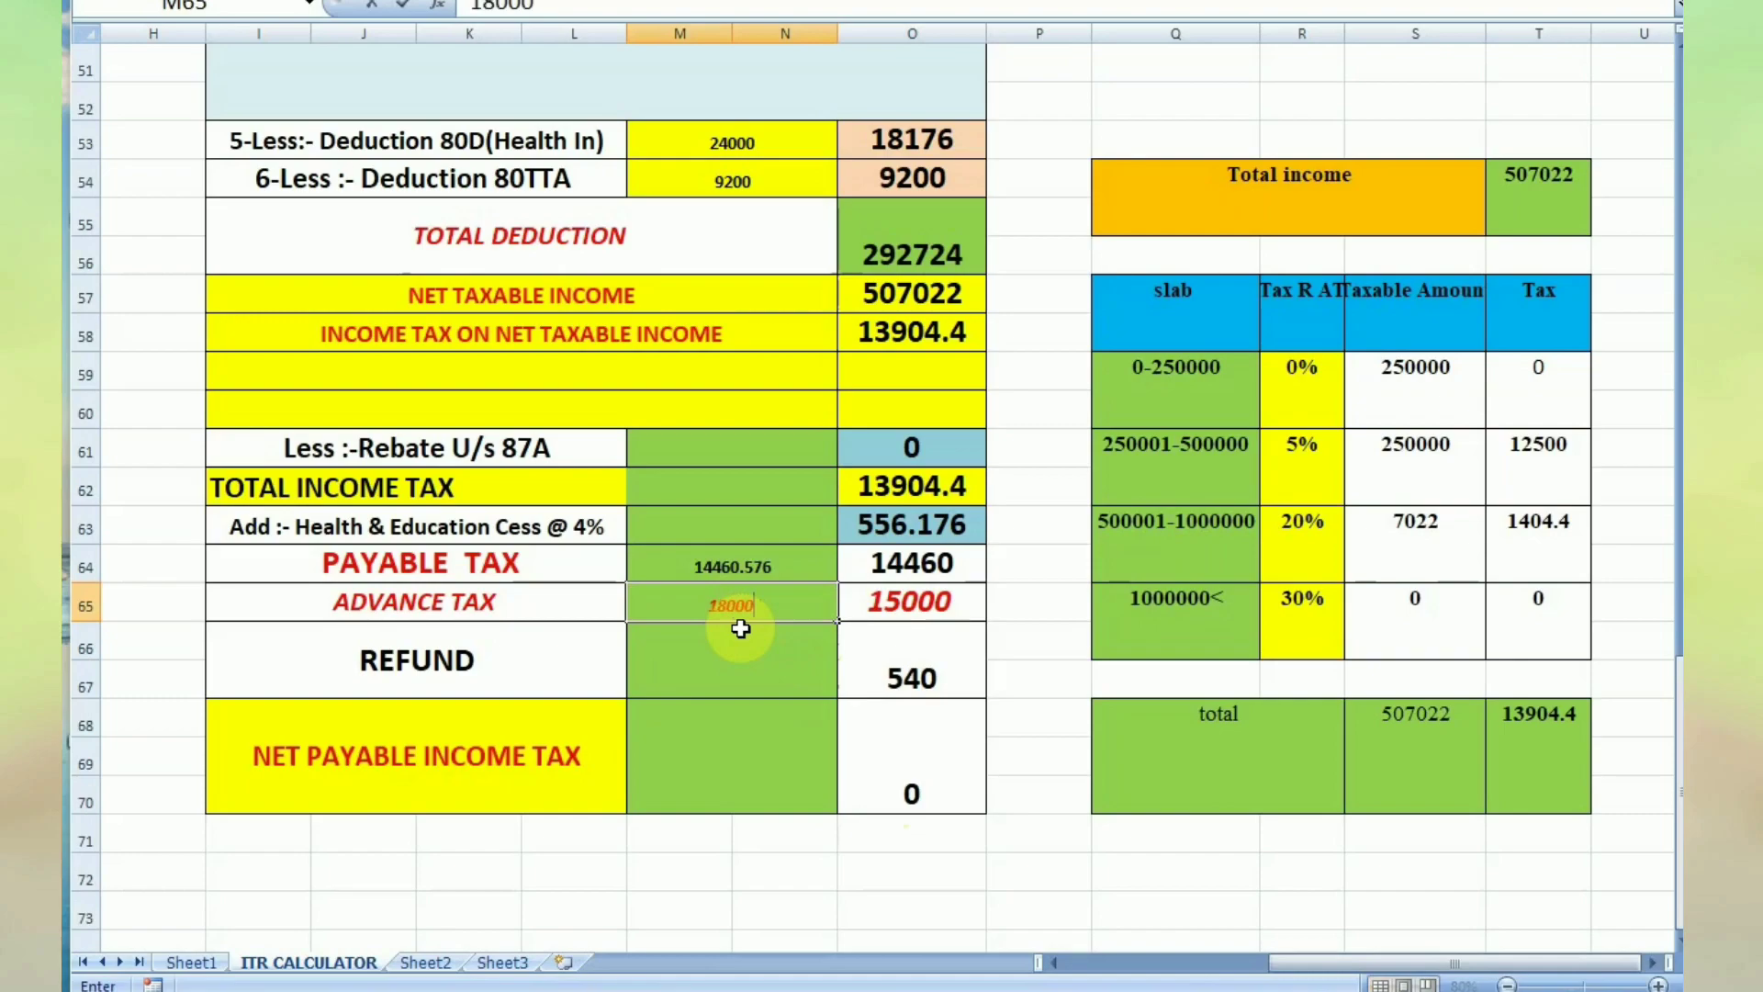
pyautogui.press('Tab')
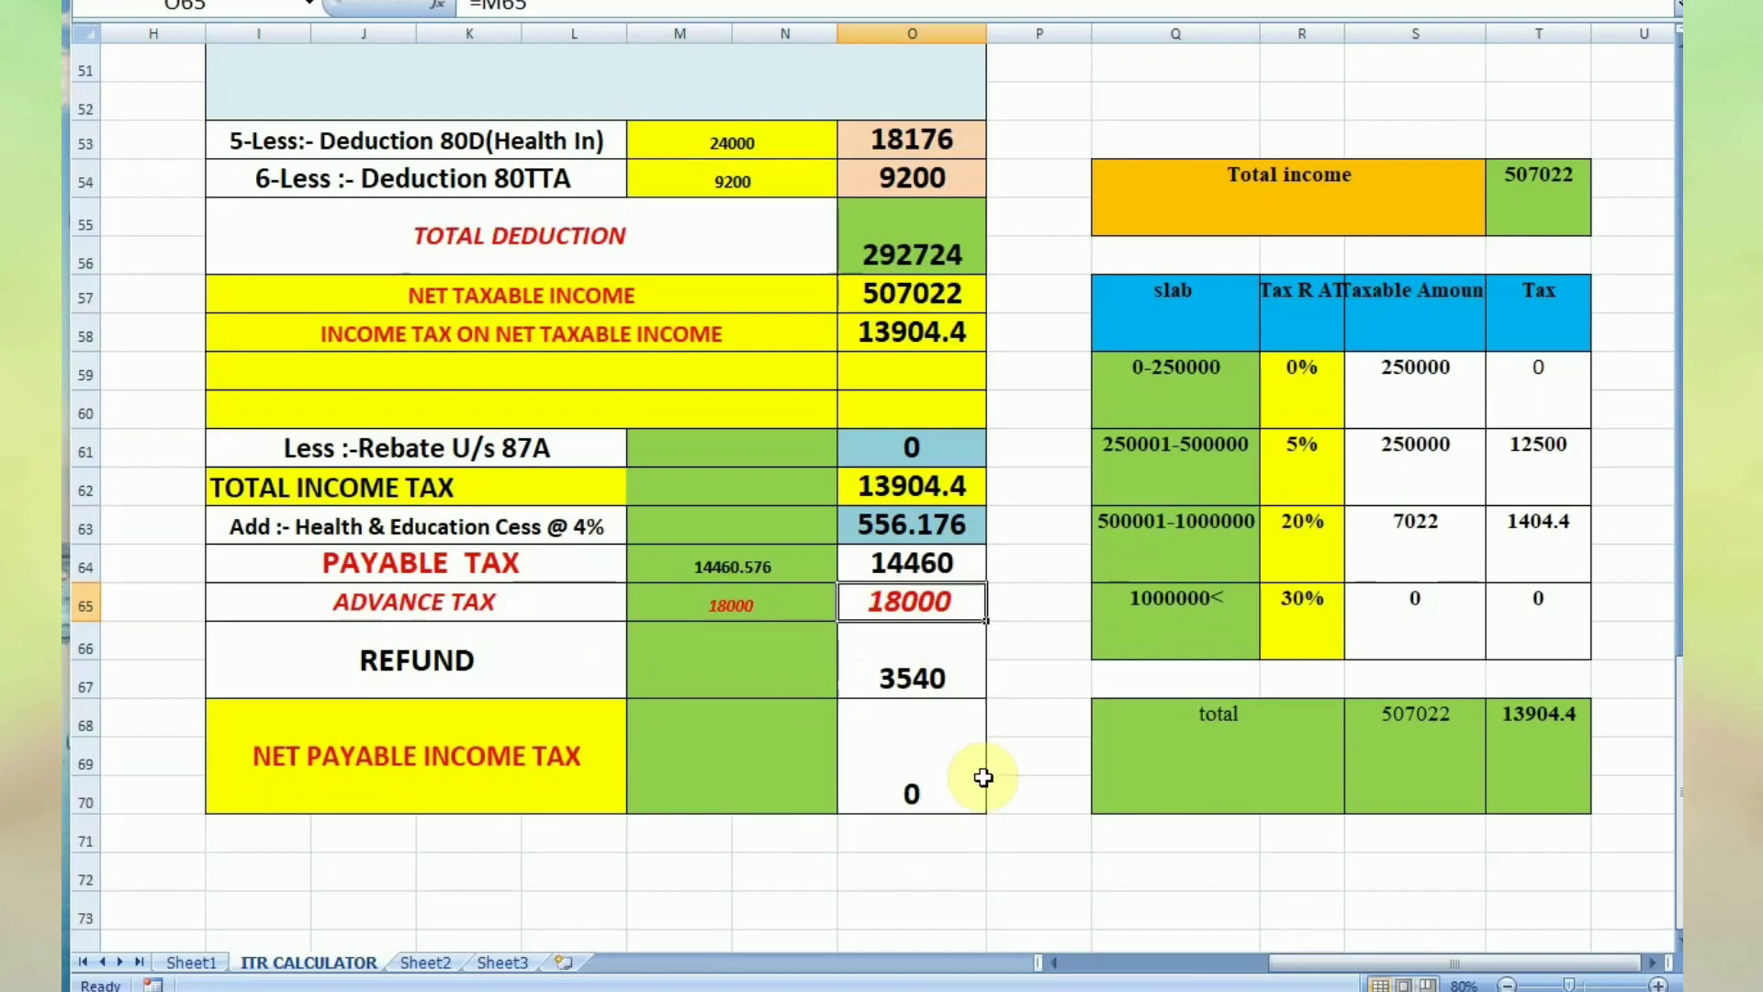
# Set the salary (वेतन) amount in the input table beside the tax computation to 1200000.
pyautogui.scroll(11, 980, 794)
pyautogui.scroll(3, 980, 799)
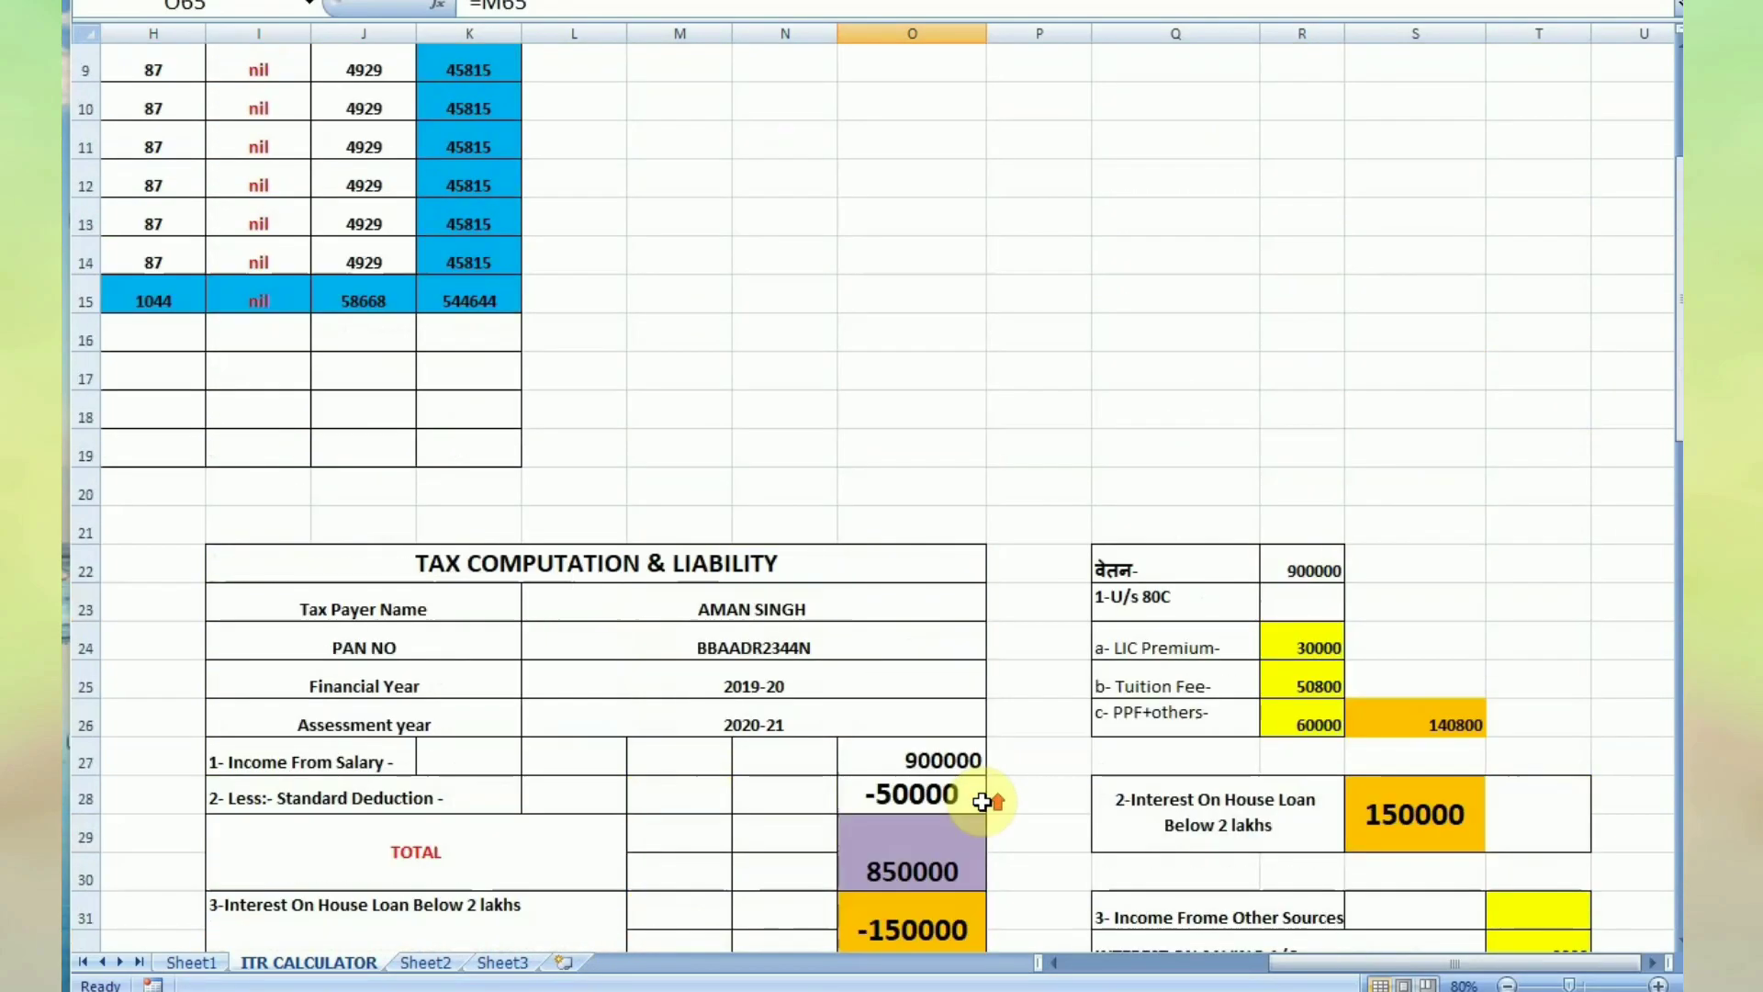
pyautogui.scroll(-4, 982, 799)
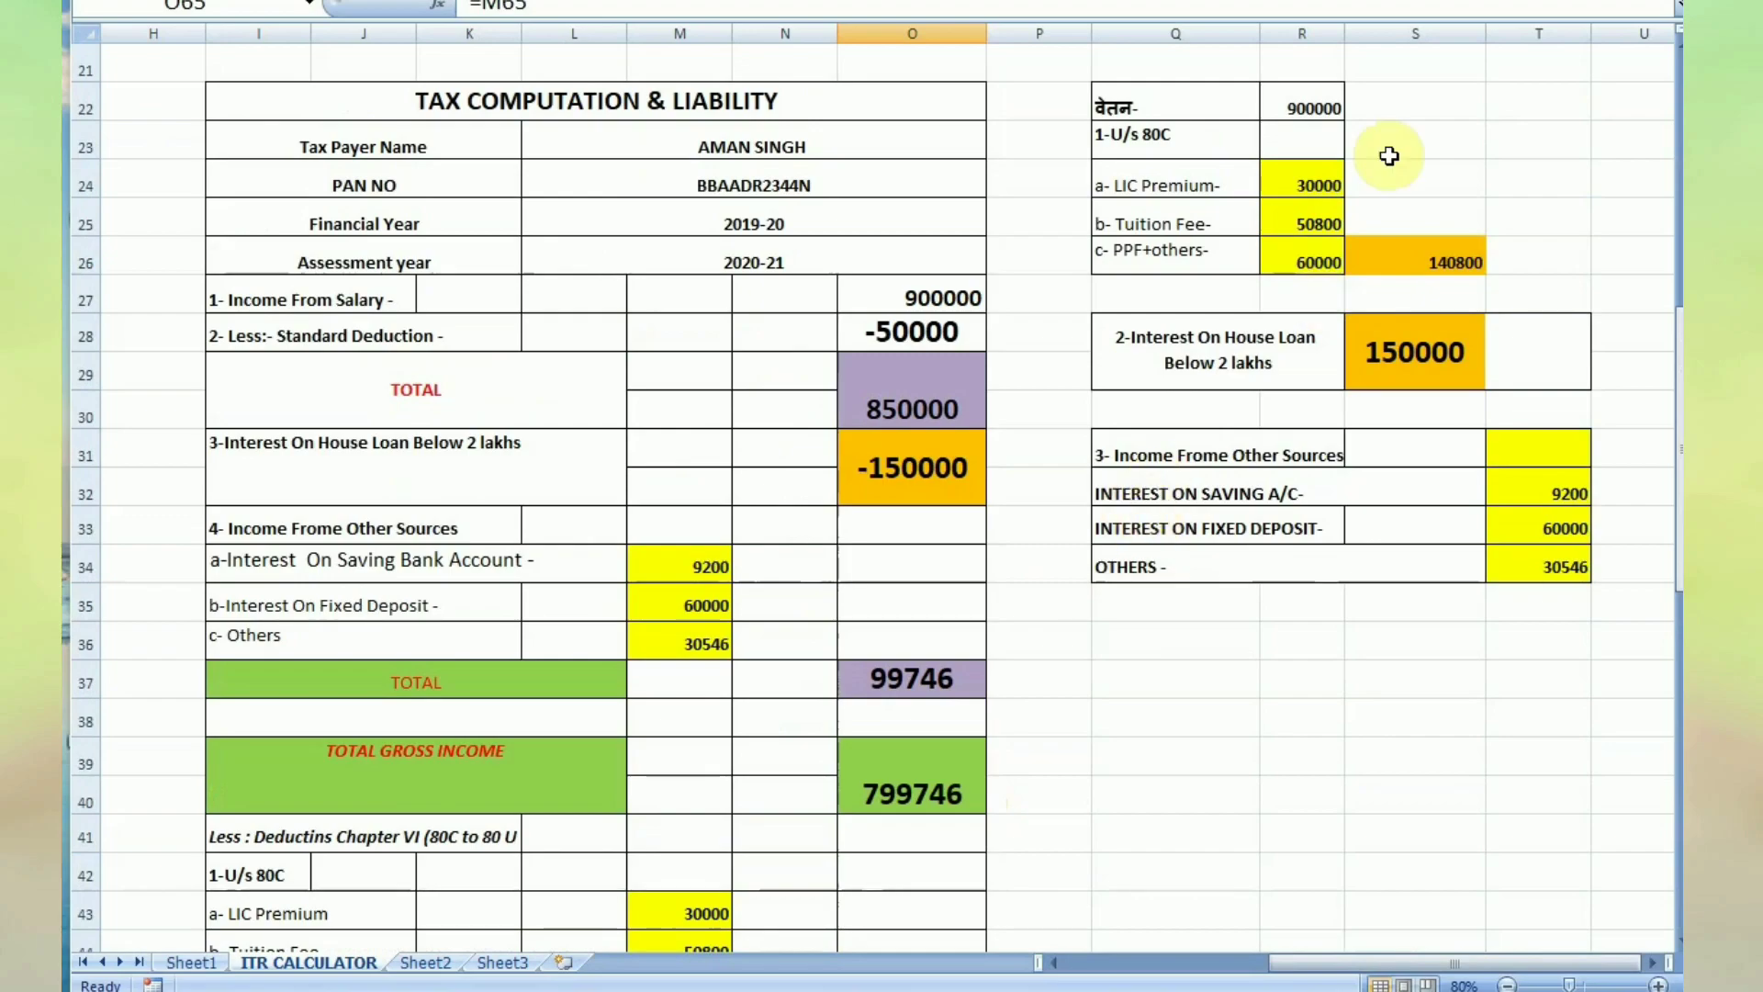
pyautogui.click(1328, 108)
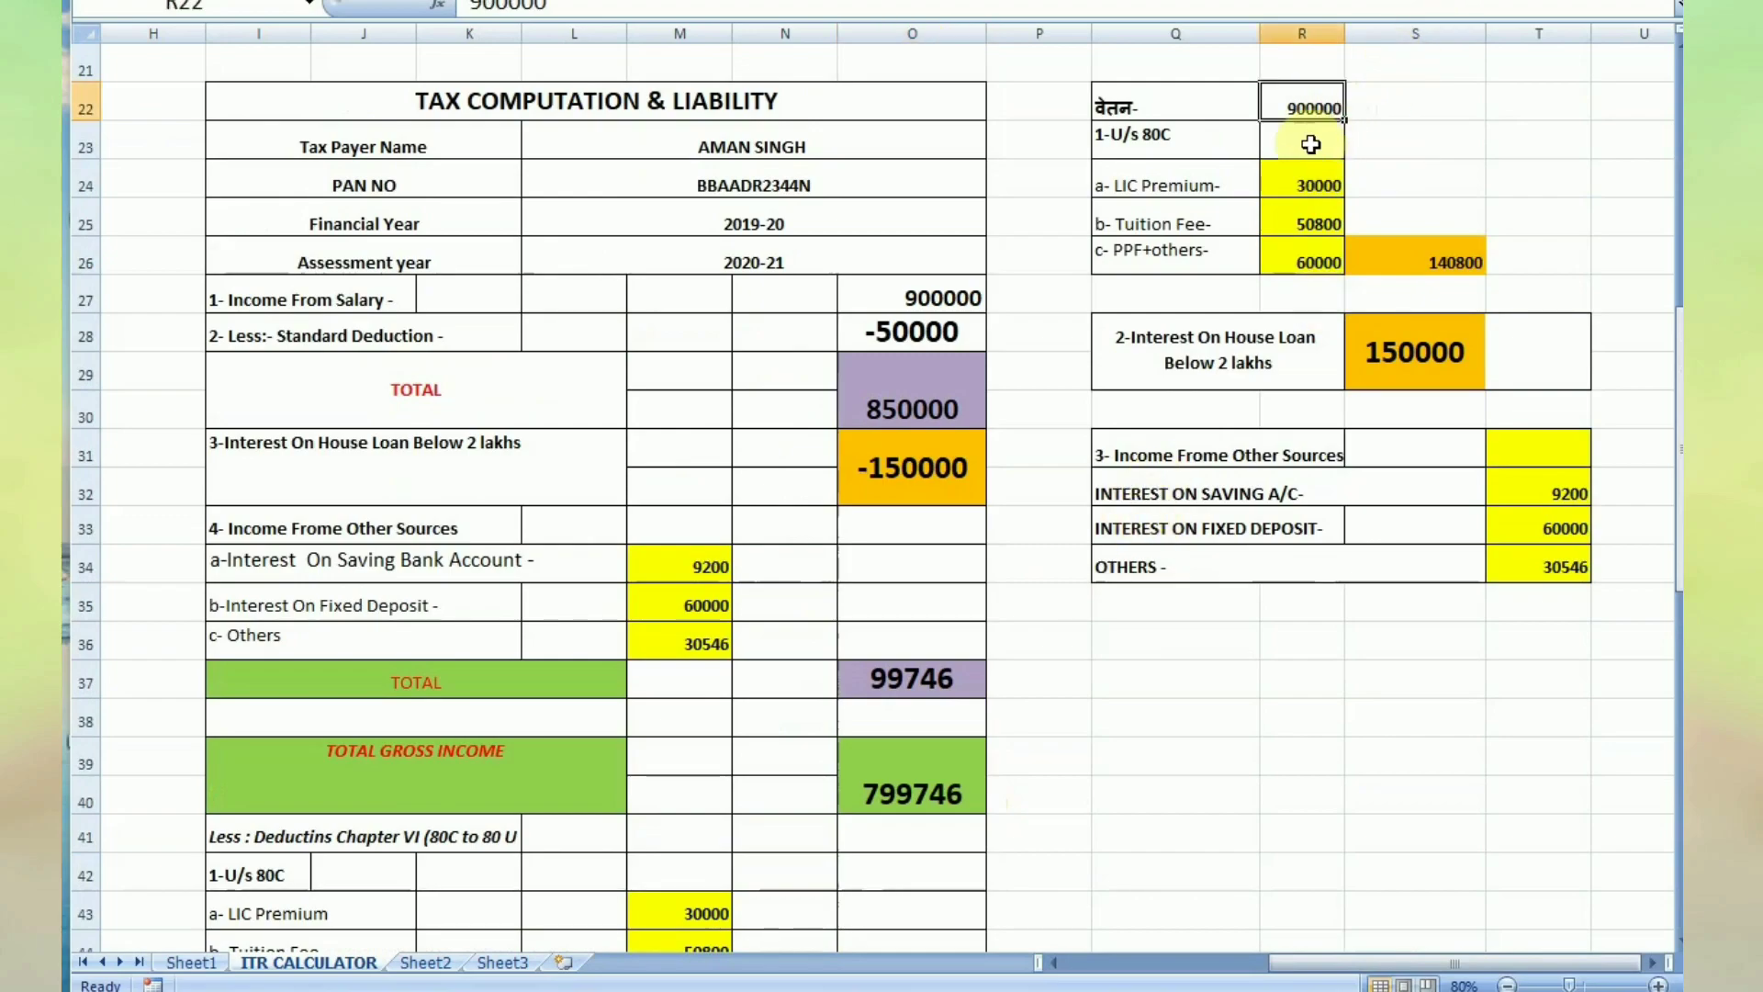
pyautogui.press('BackSpace')
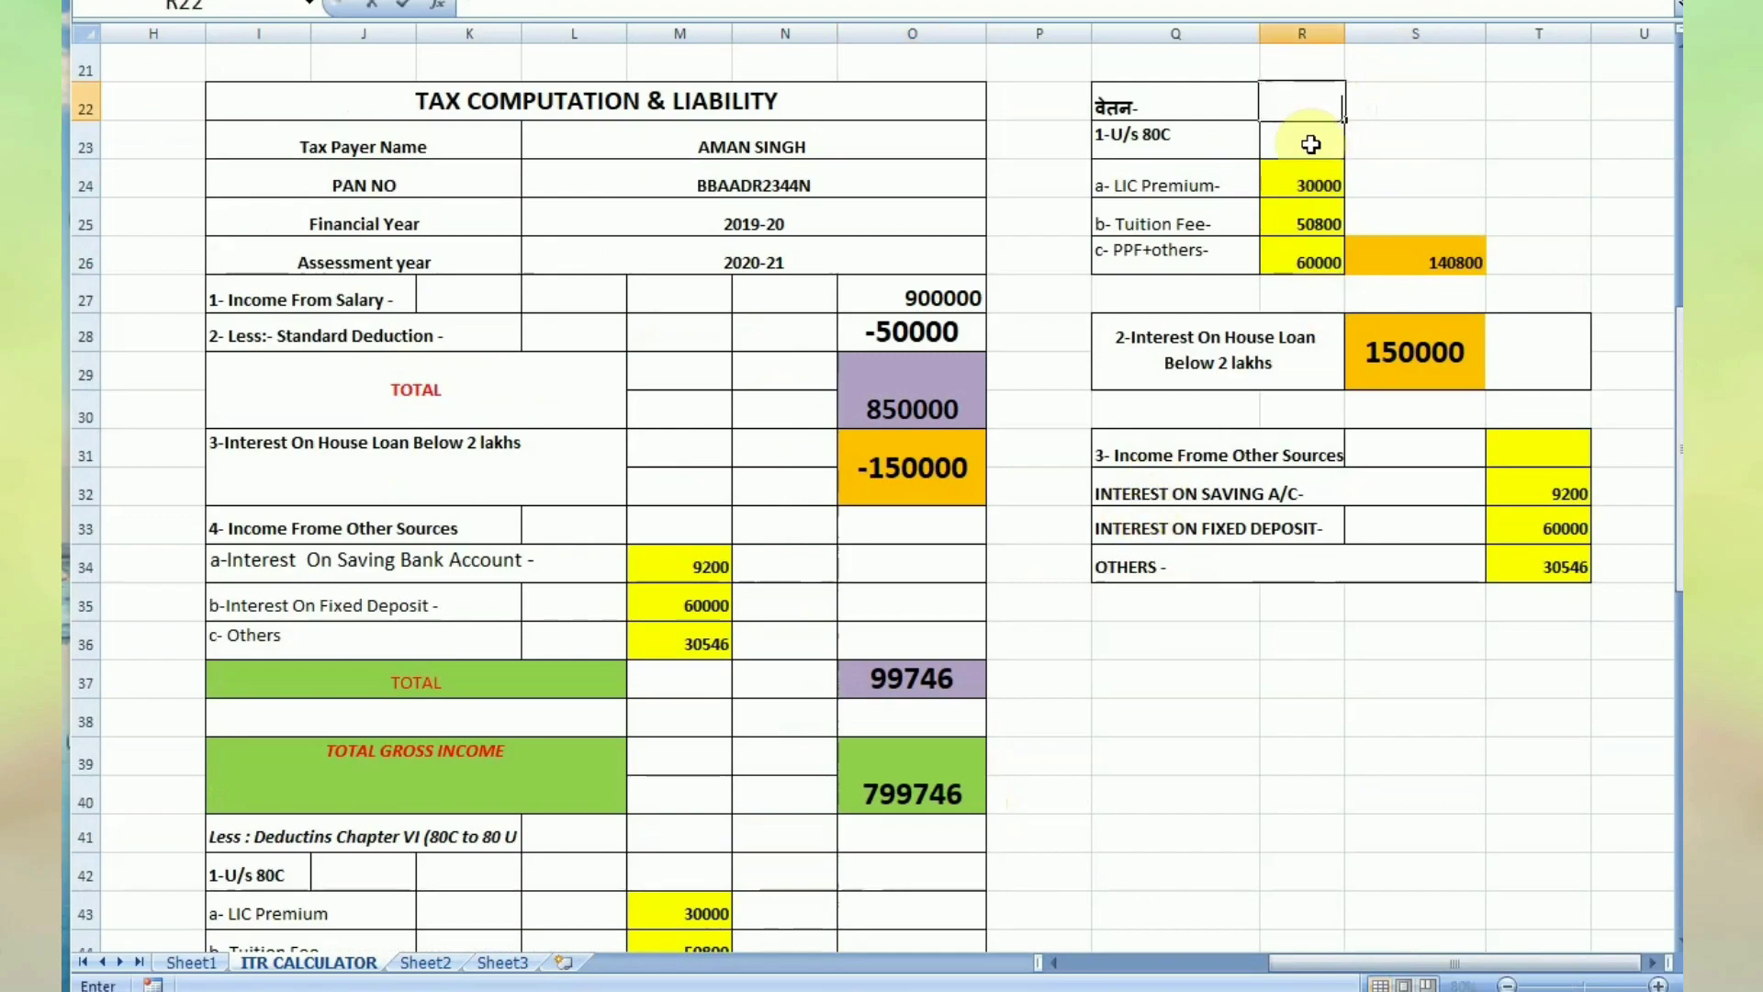
pyautogui.write('1200000')
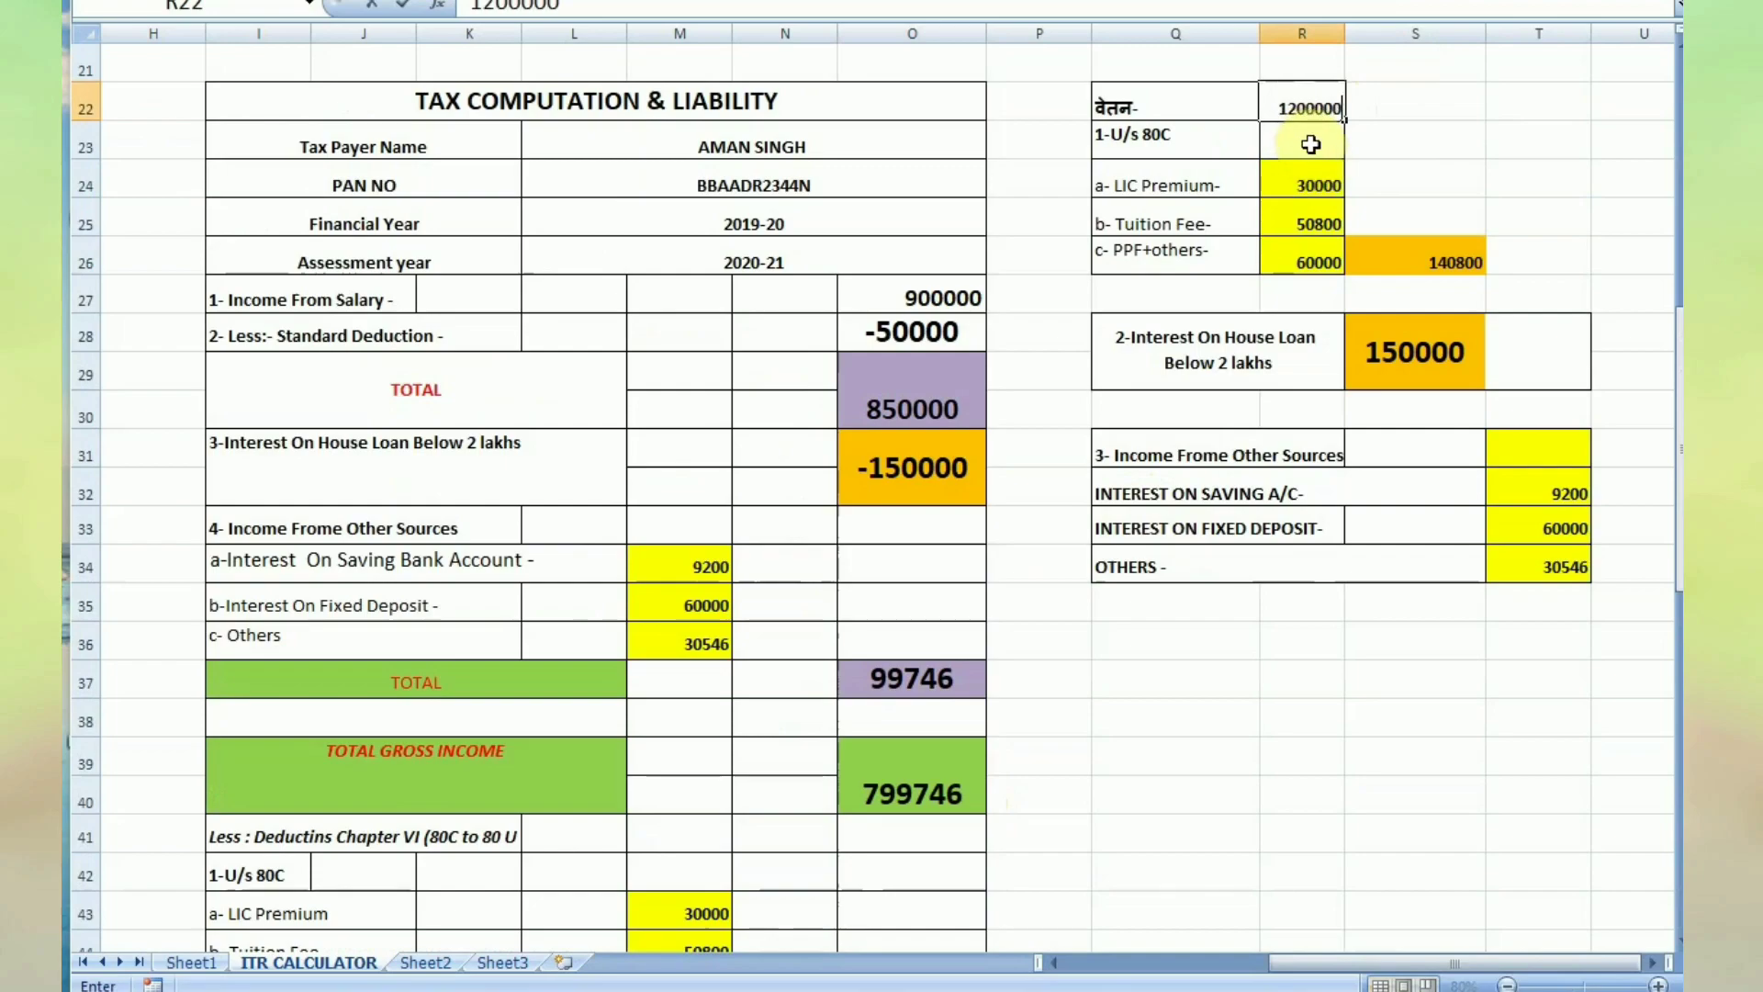
pyautogui.press('Tab')
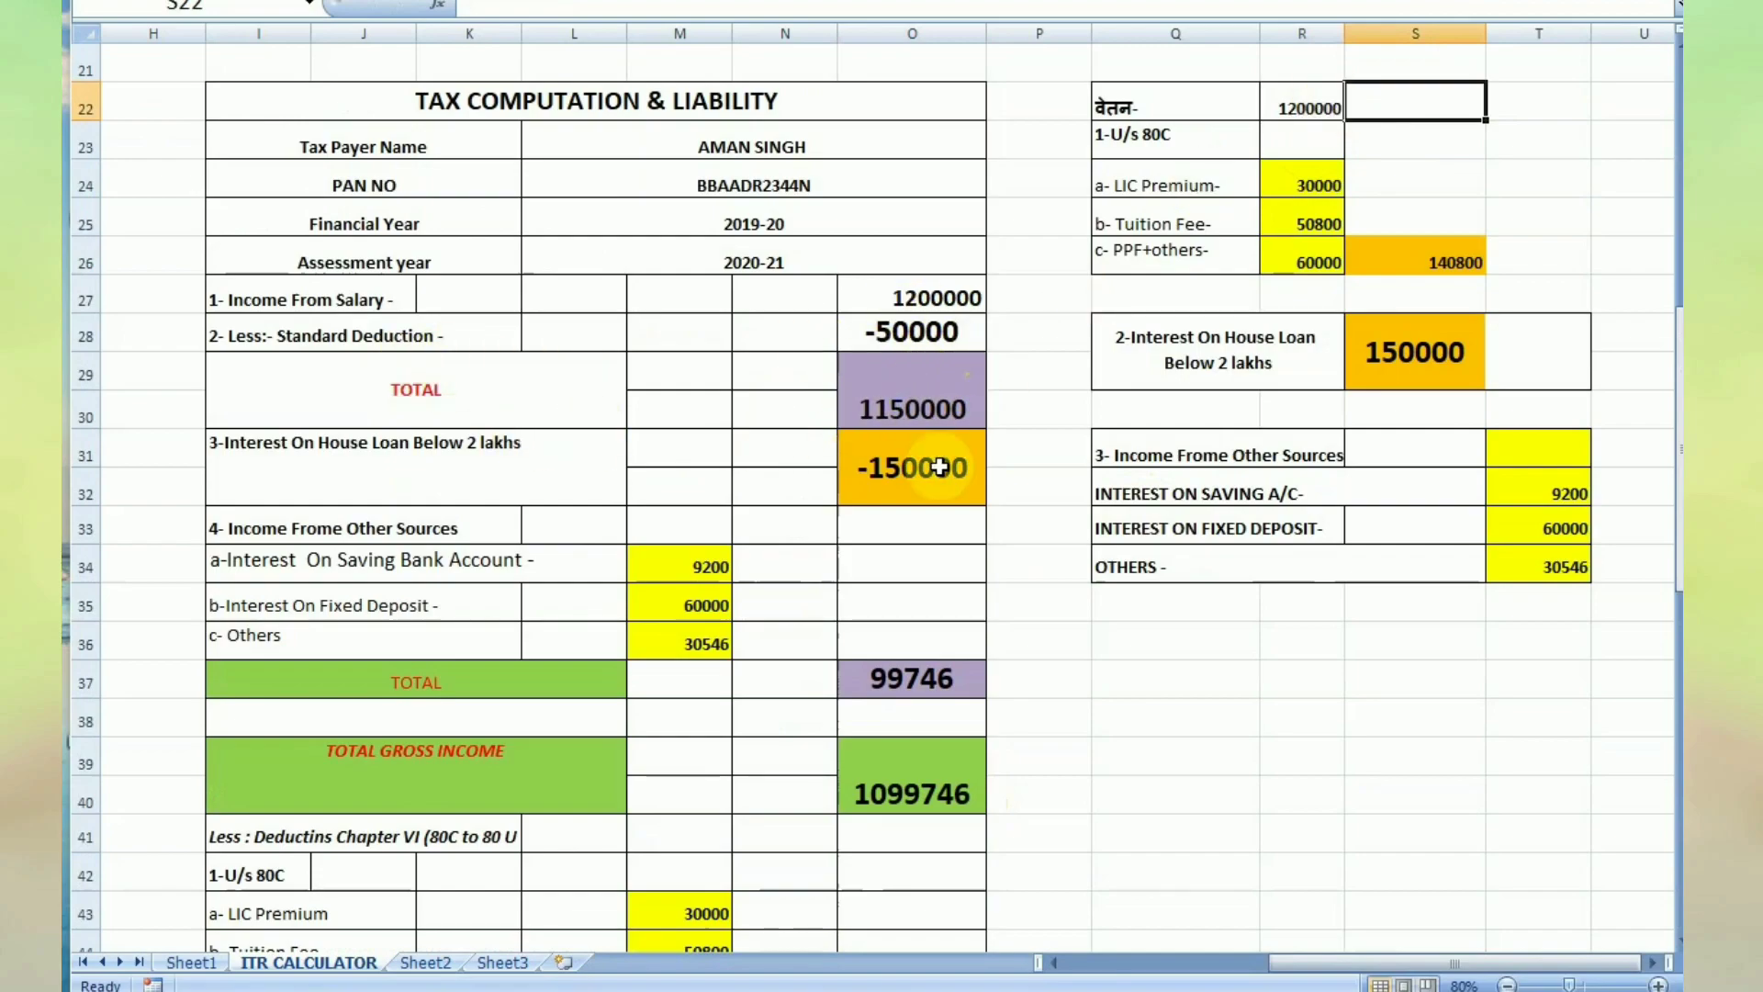
# Set the Interest On House Loan input to 200000 and check the other-sources rows in the computation.
pyautogui.scroll(-1, 964, 487)
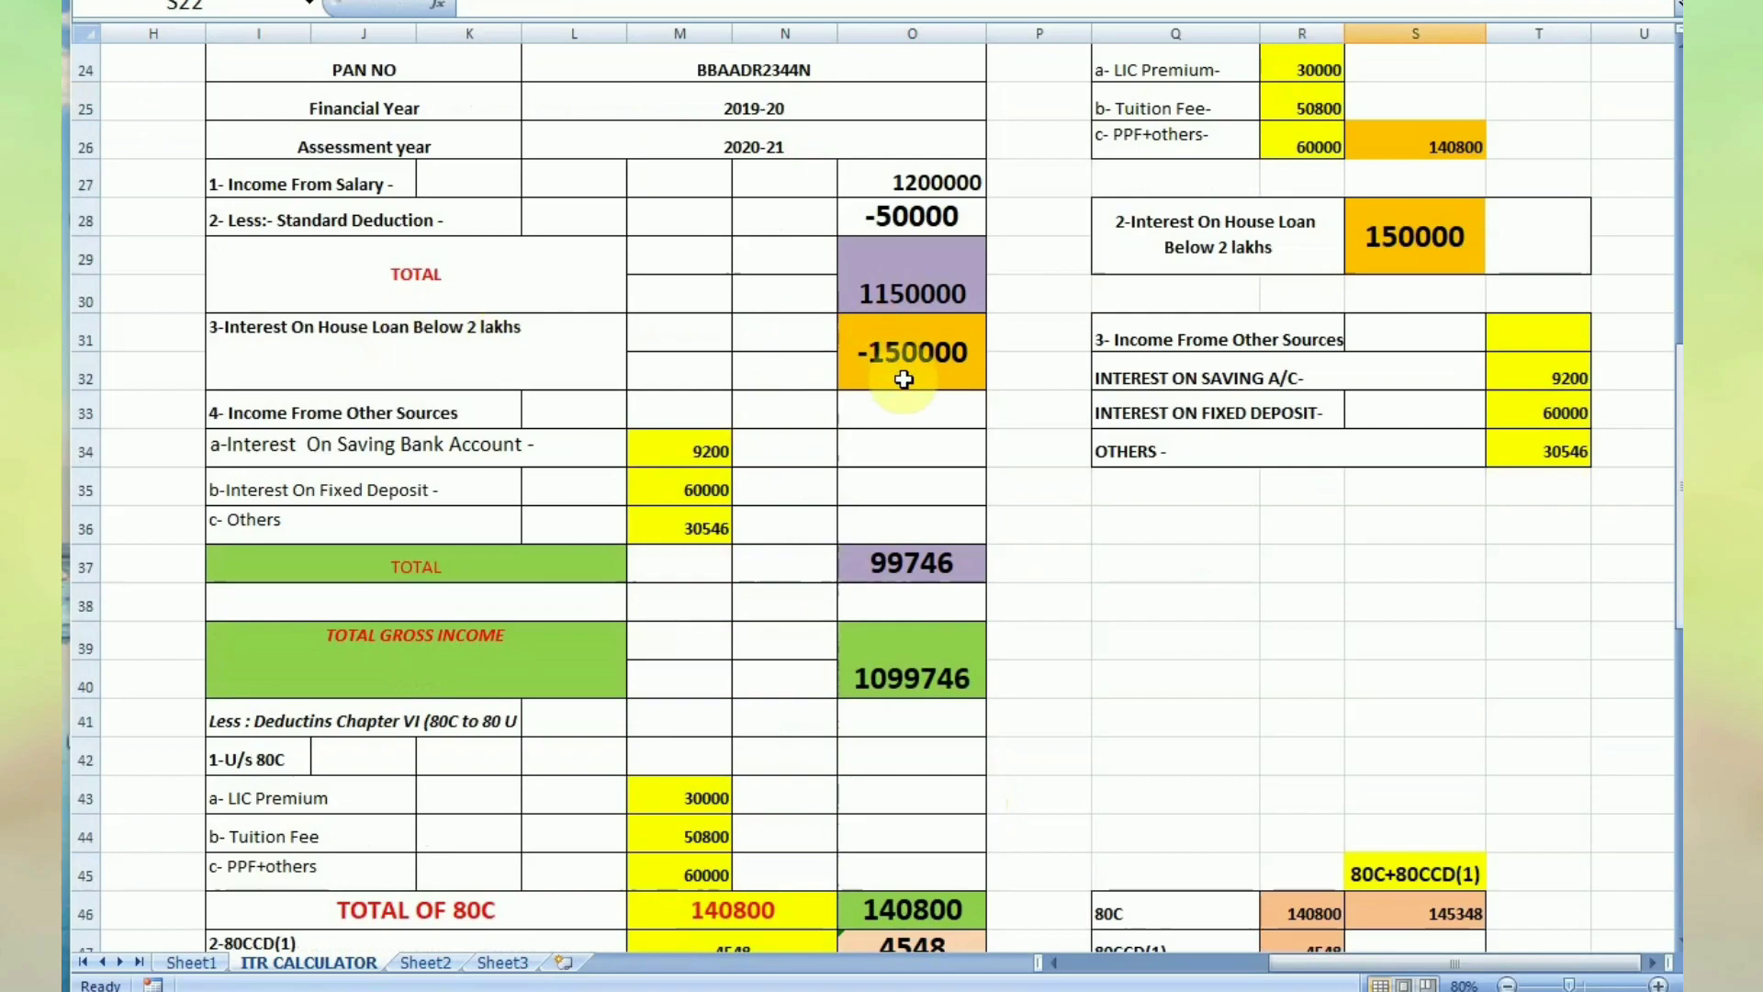
pyautogui.click(1373, 240)
pyautogui.press('BackSpace')
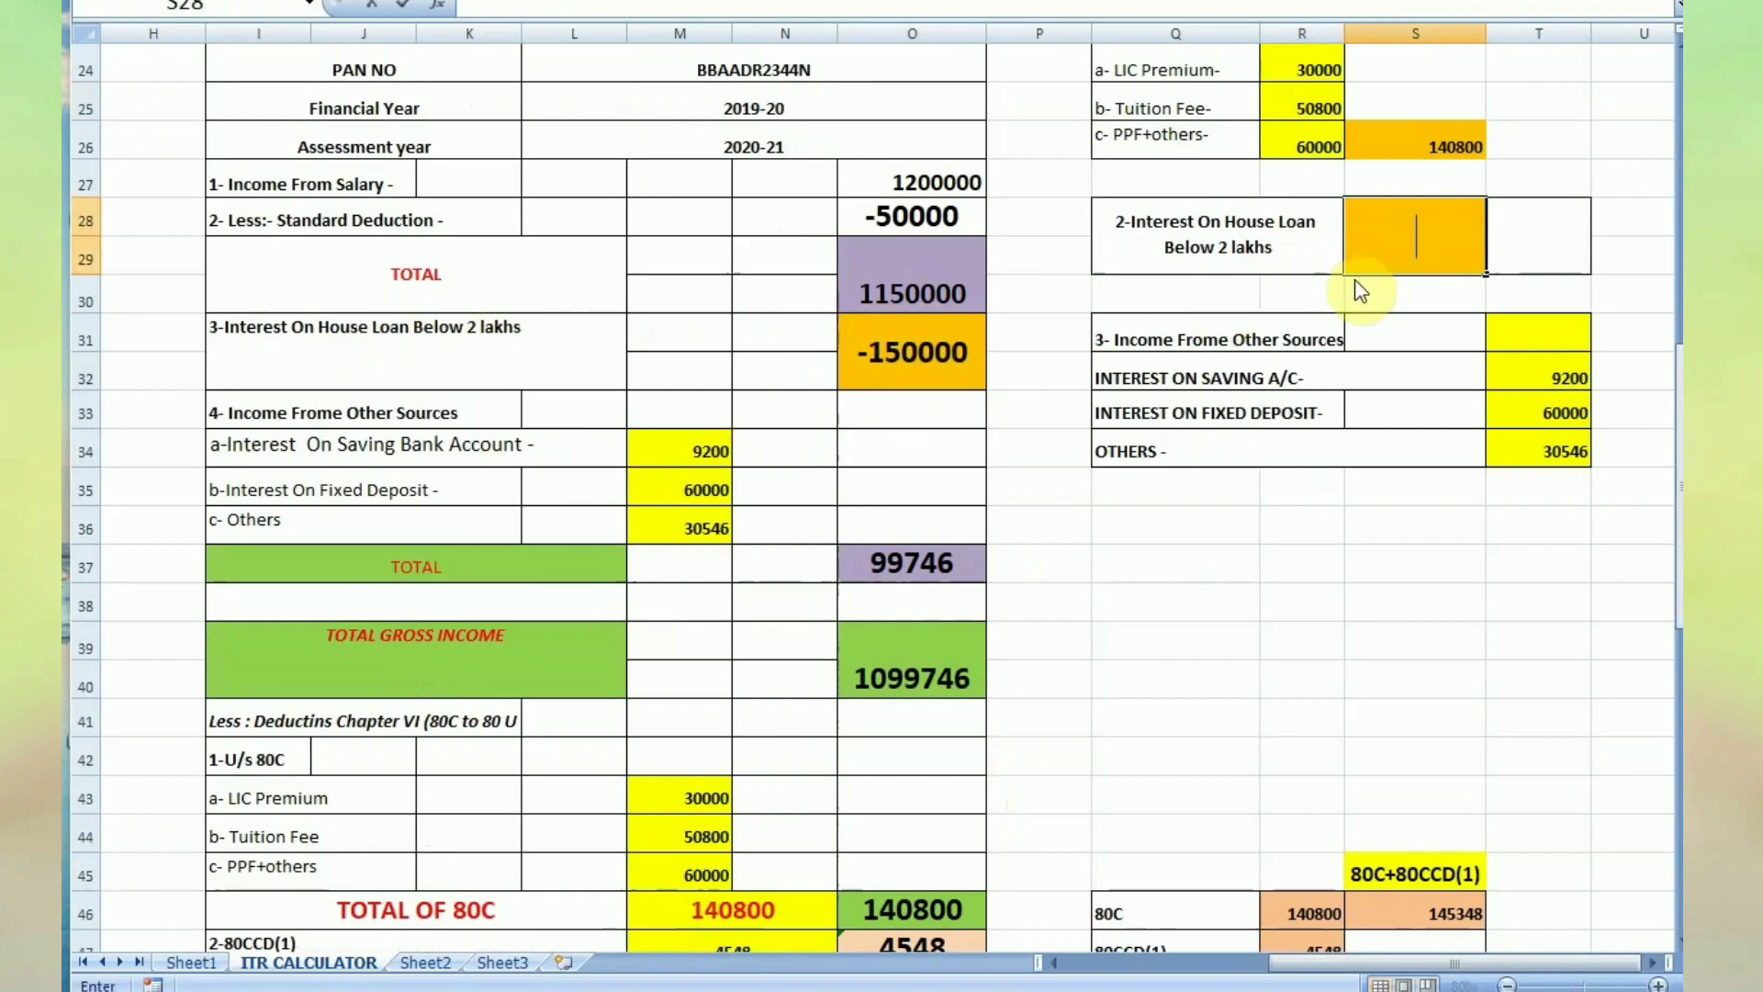
pyautogui.write('200000')
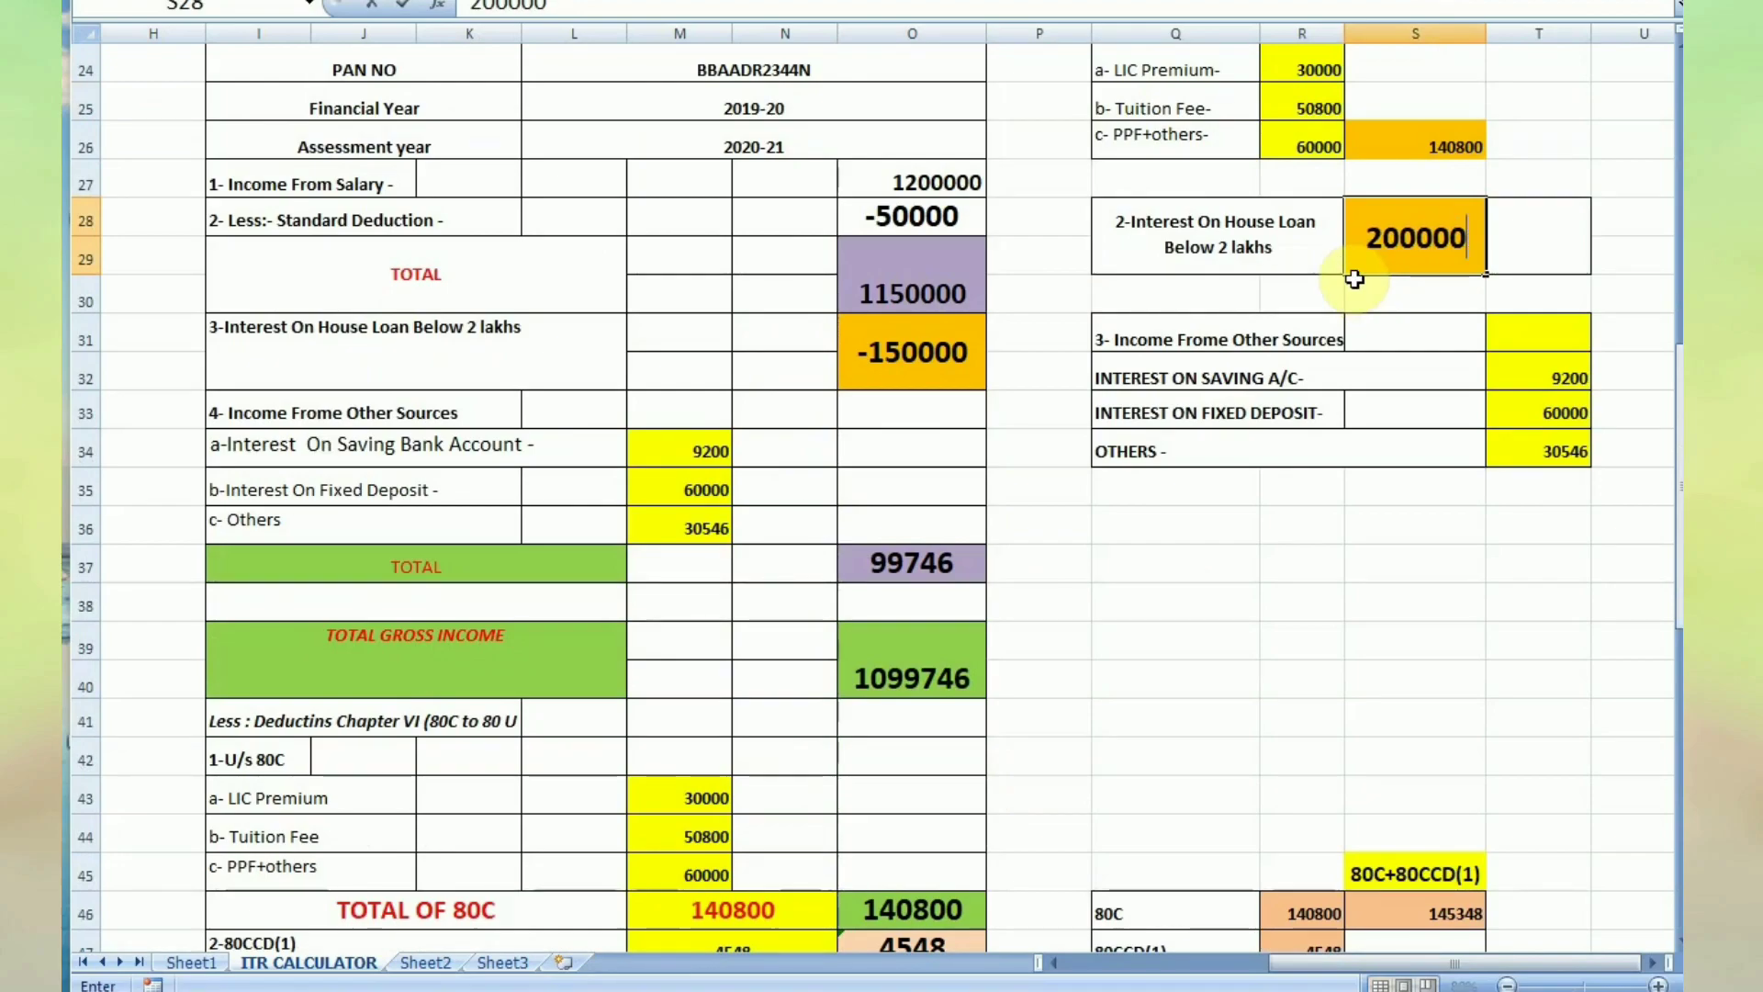
pyautogui.press('Tab')
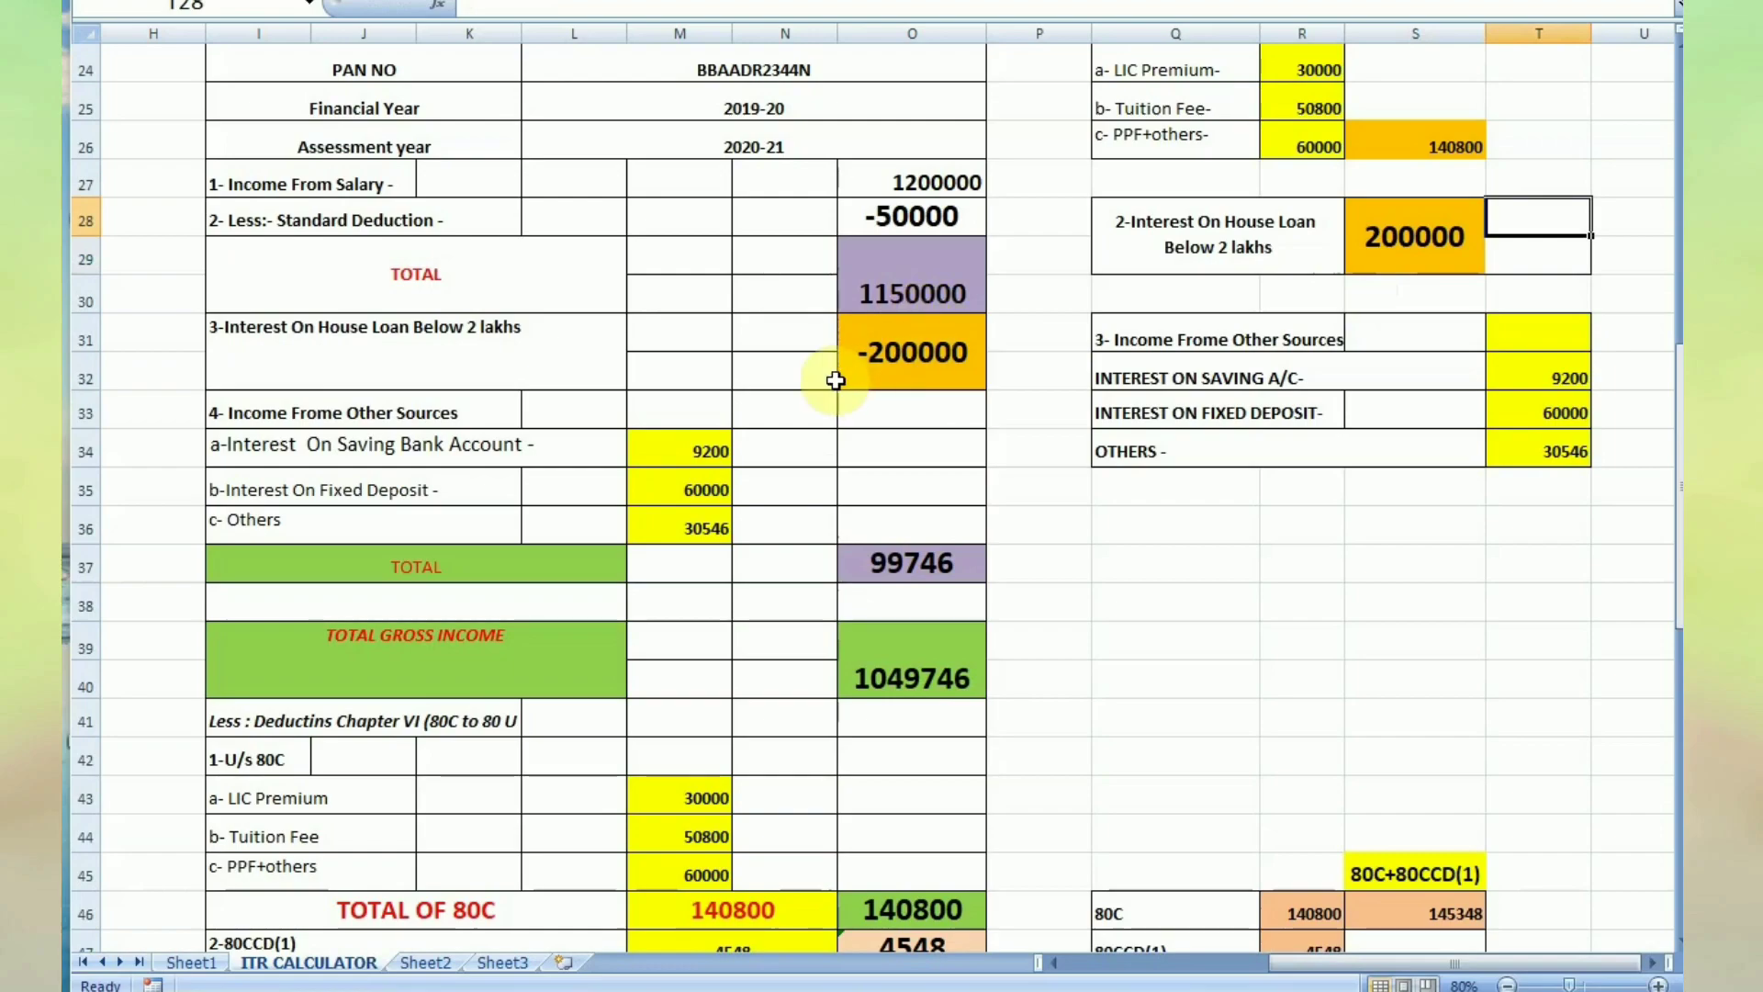
pyautogui.scroll(-1, 877, 450)
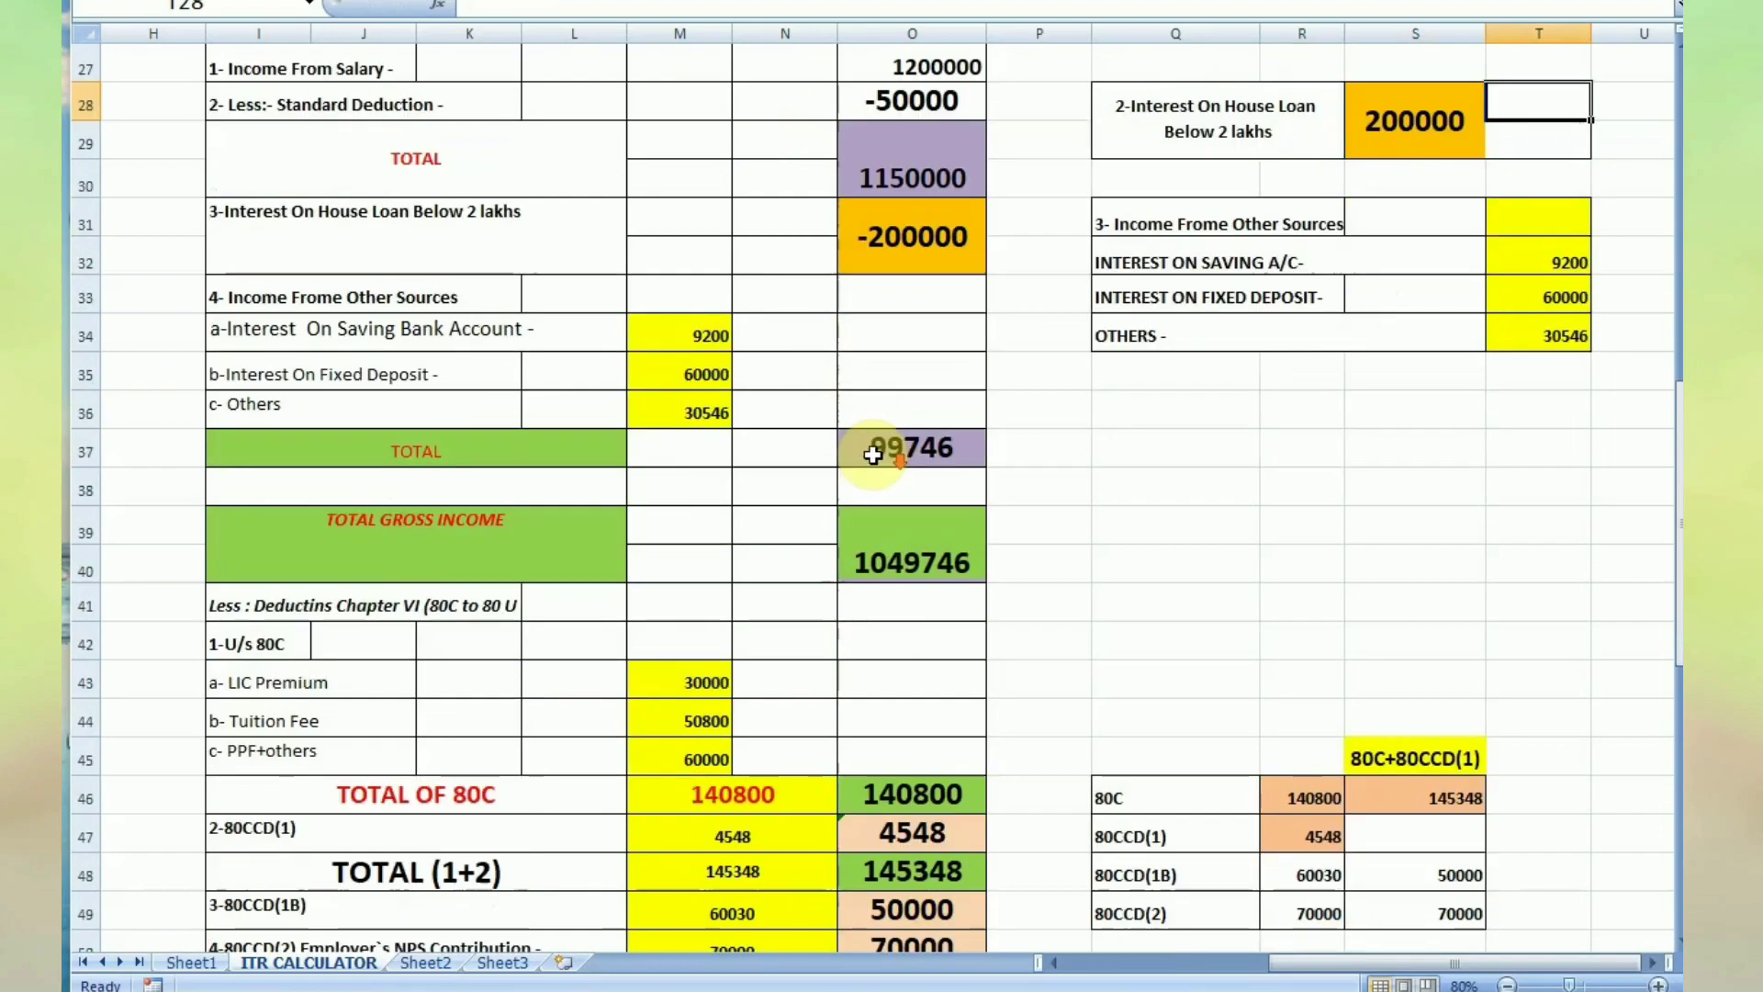
pyautogui.moveTo(723, 338); pyautogui.dragTo(724, 354)
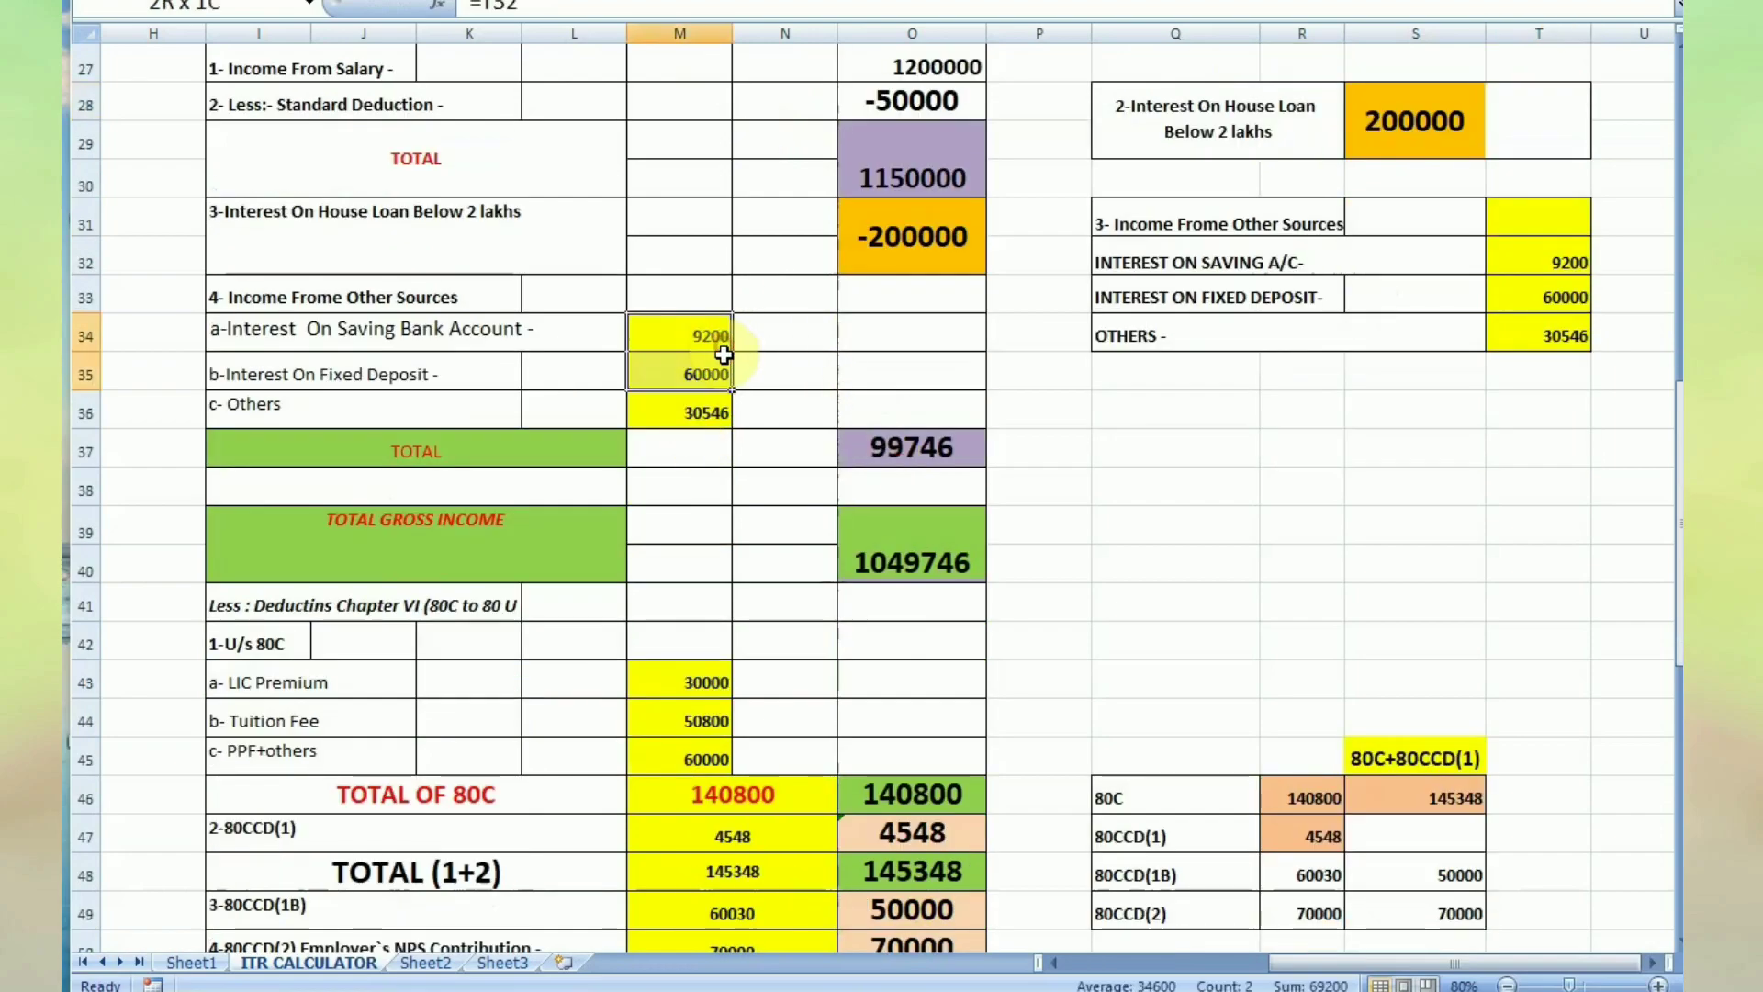
pyautogui.click(762, 298)
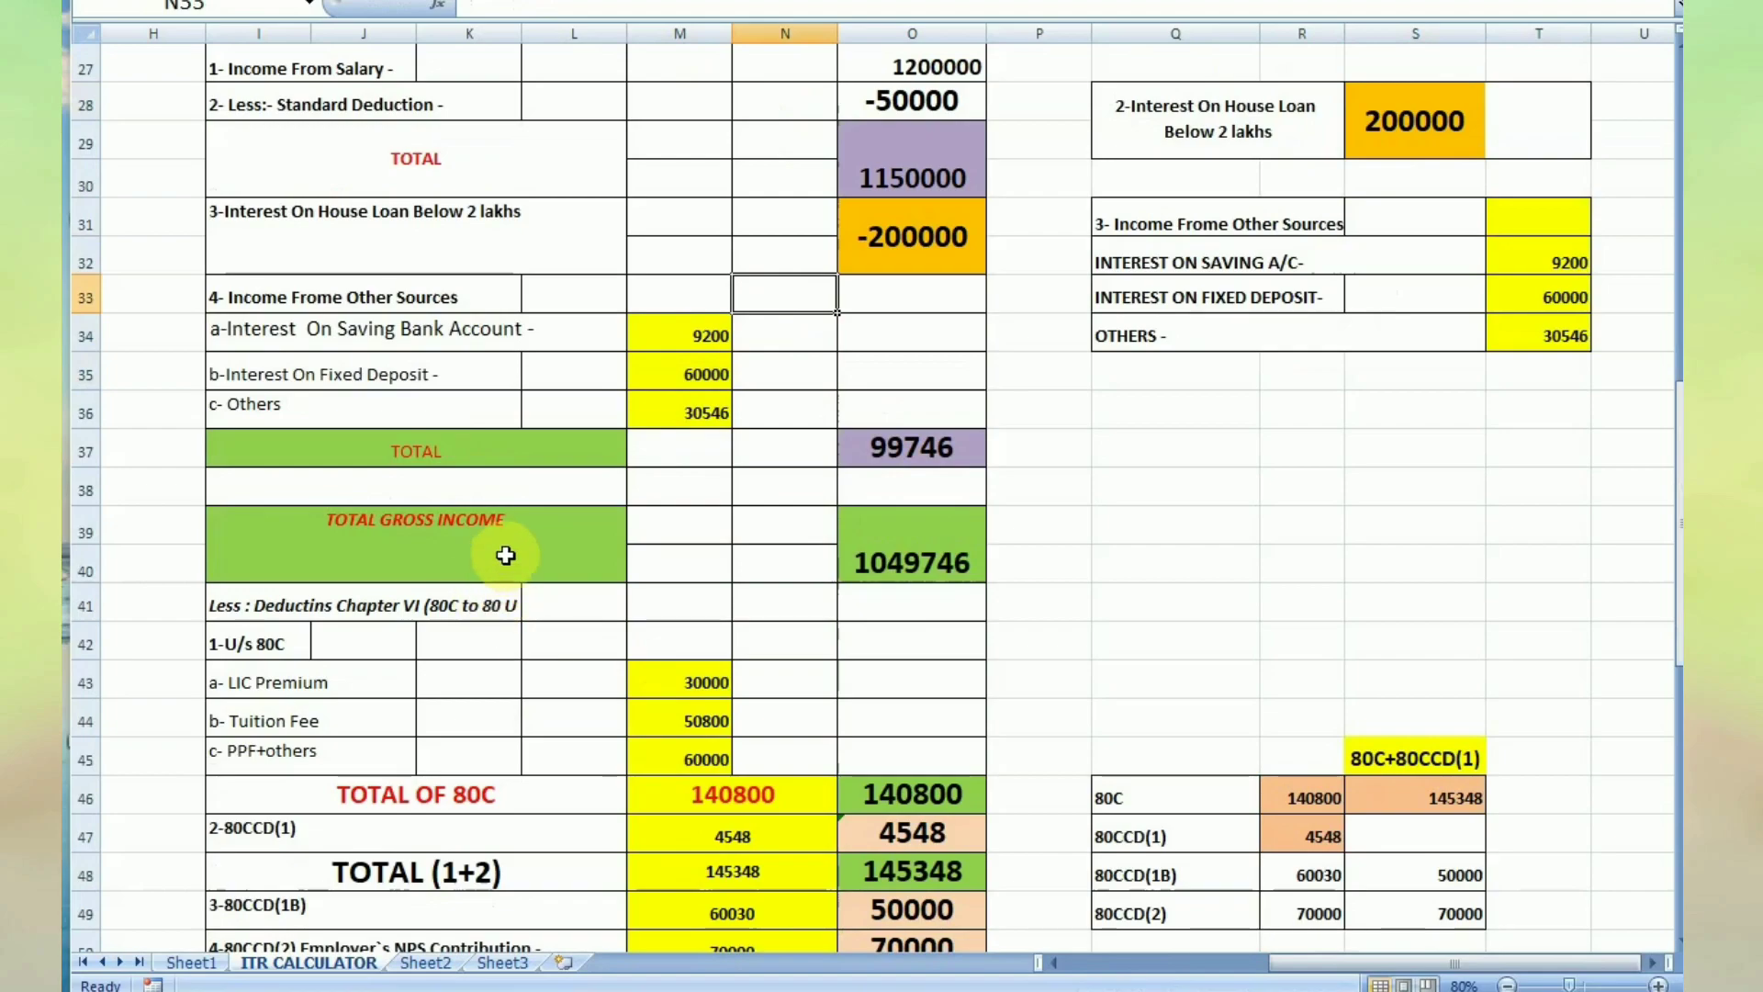
# Set the LIC Premium amount in the 80C input table to 50000.
pyautogui.scroll(1, 1134, 569)
pyautogui.scroll(1, 1329, 505)
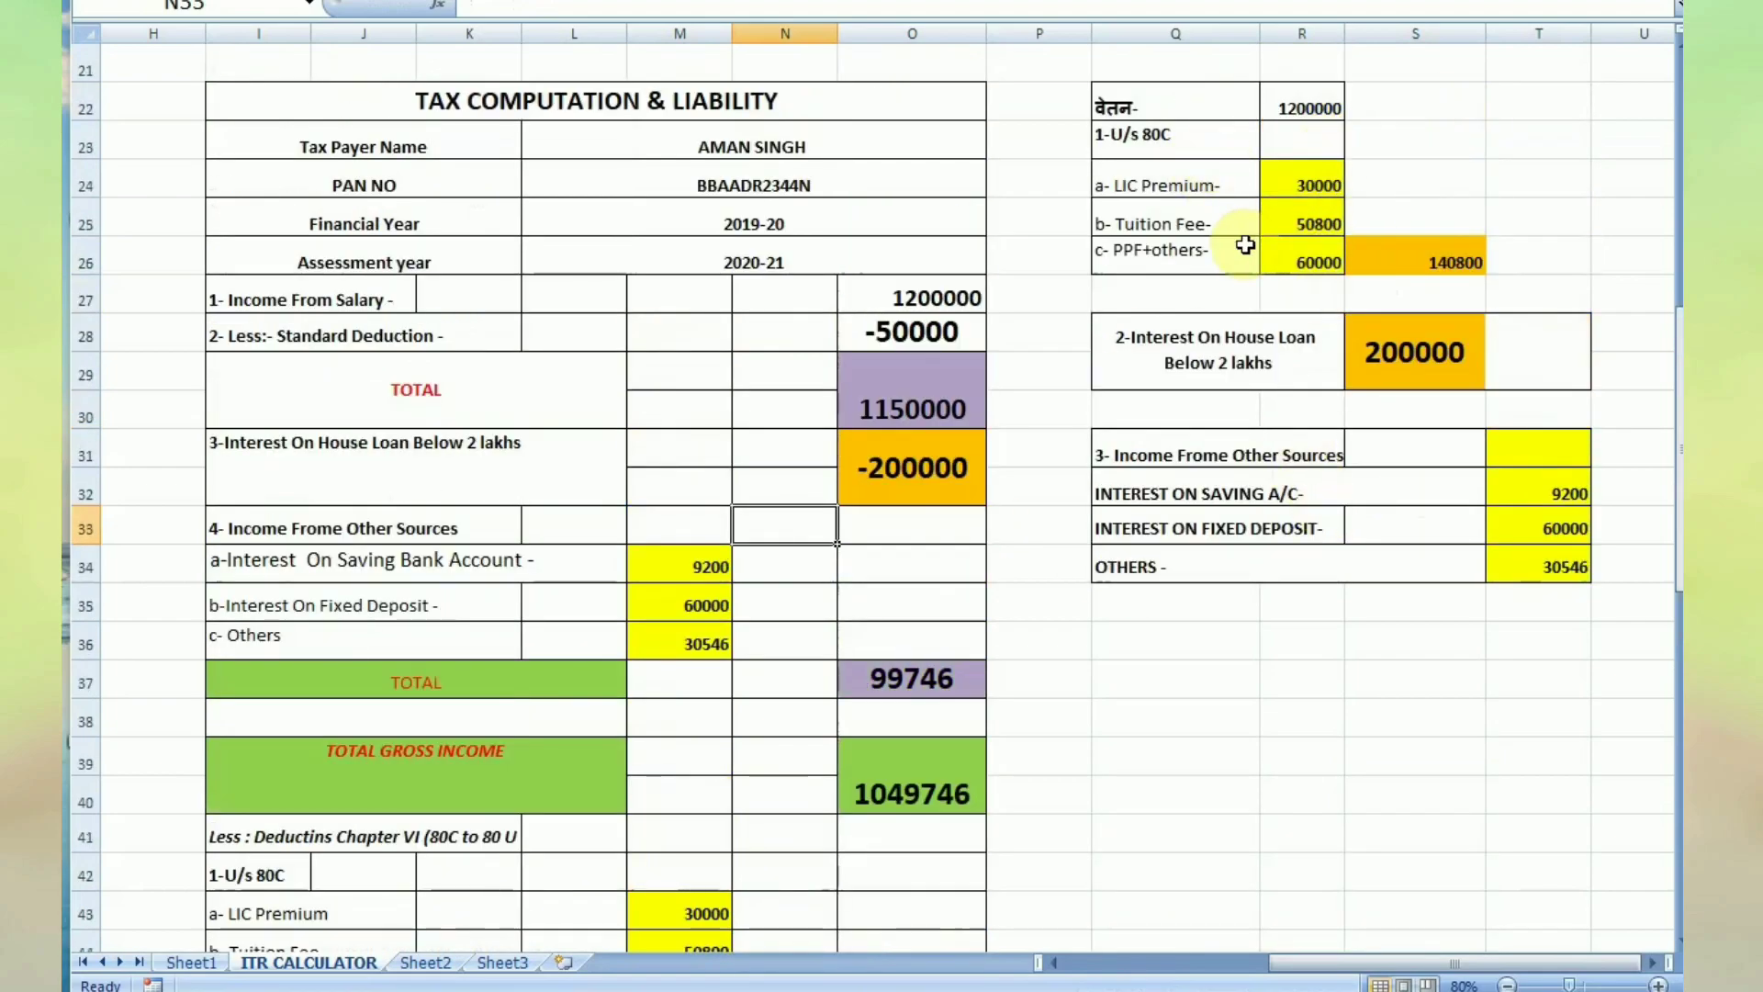
pyautogui.click(1319, 183)
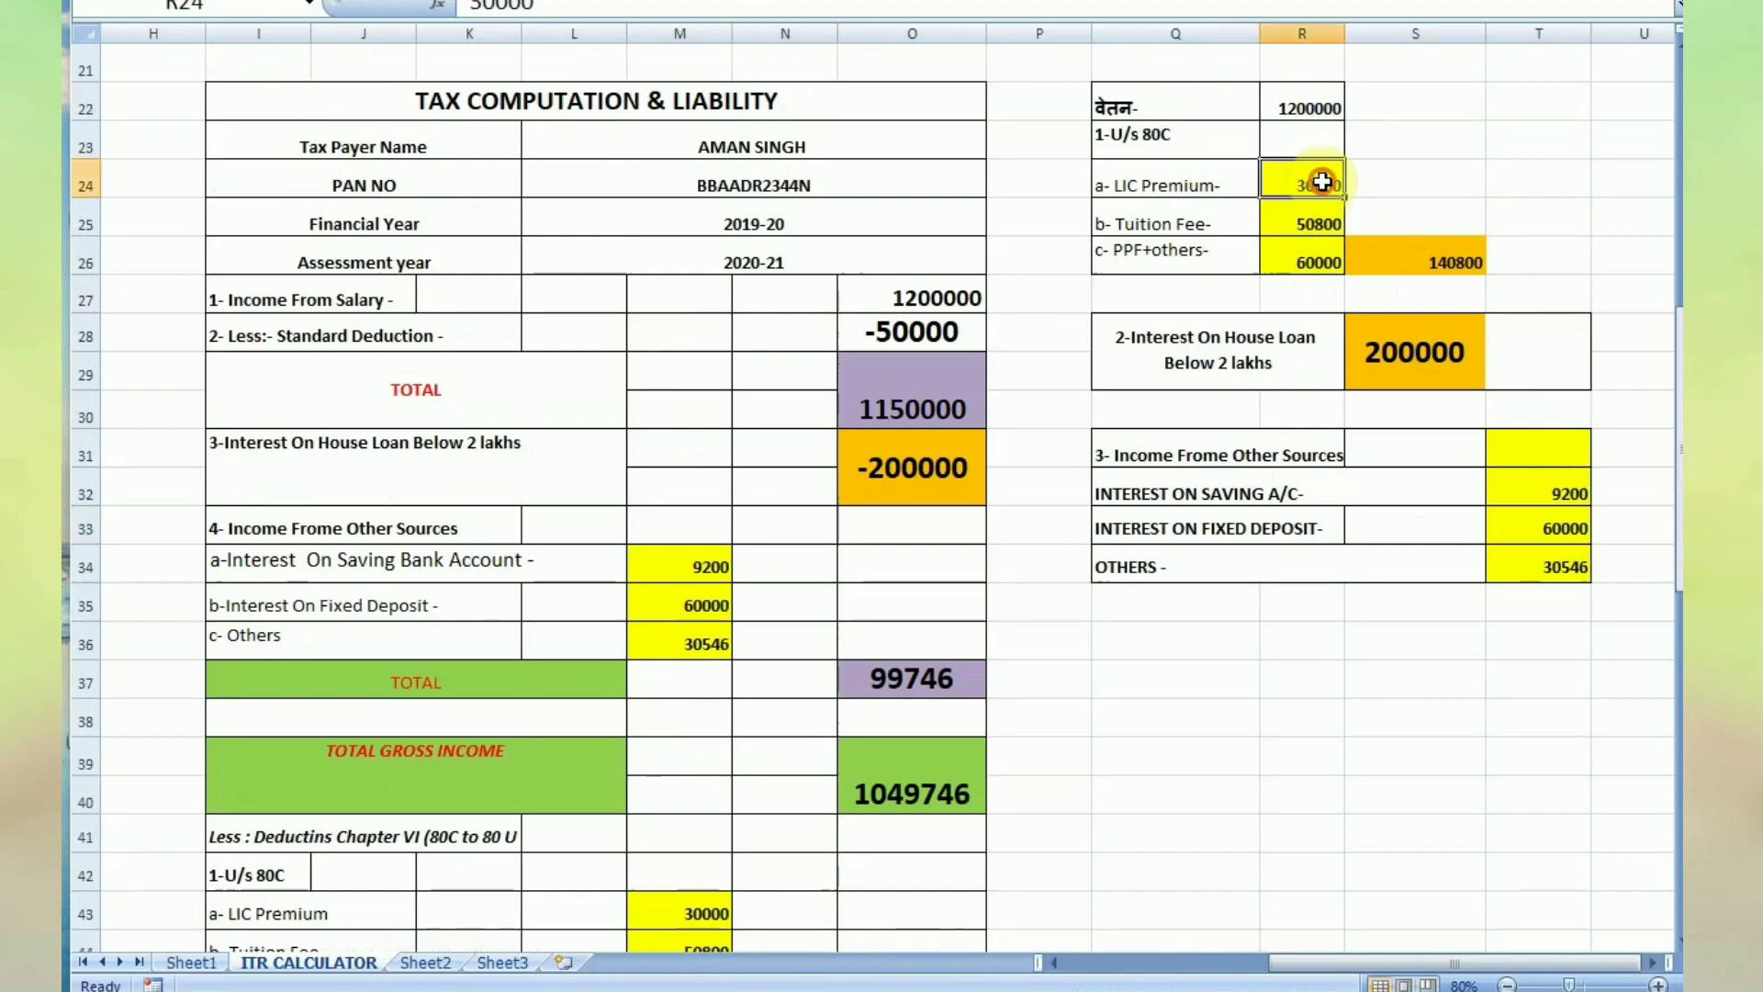
pyautogui.press('BackSpace')
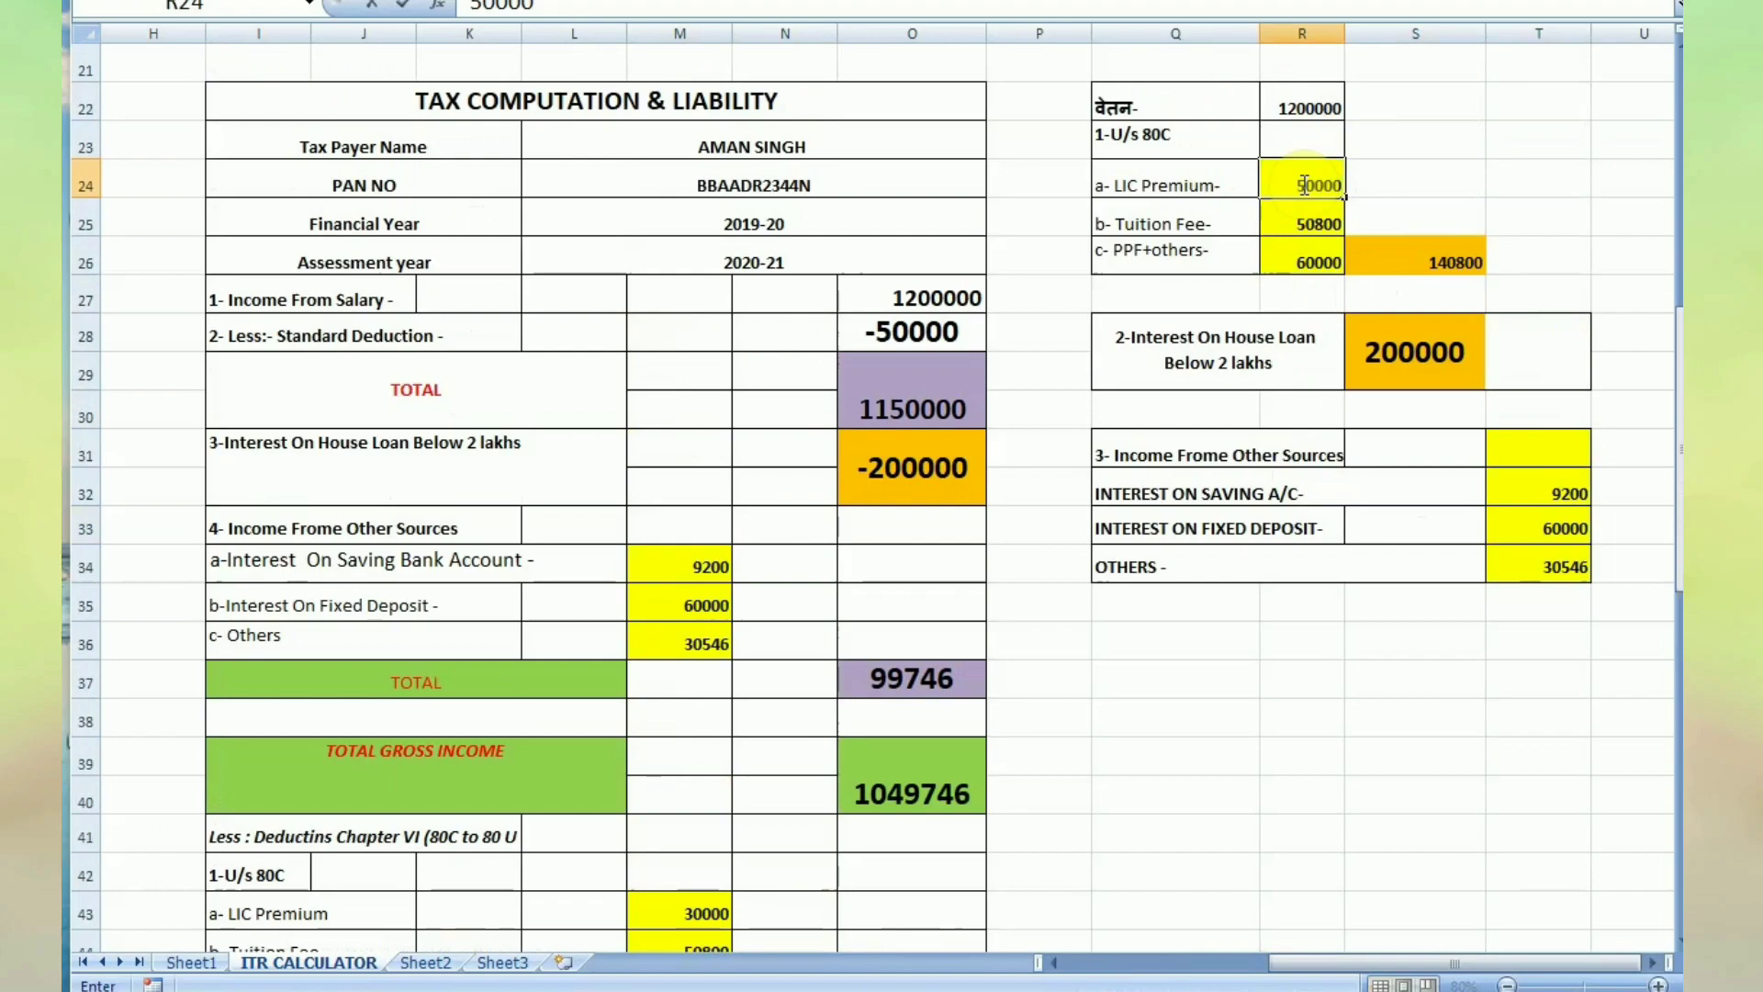
pyautogui.write('50000')
pyautogui.press('Tab')
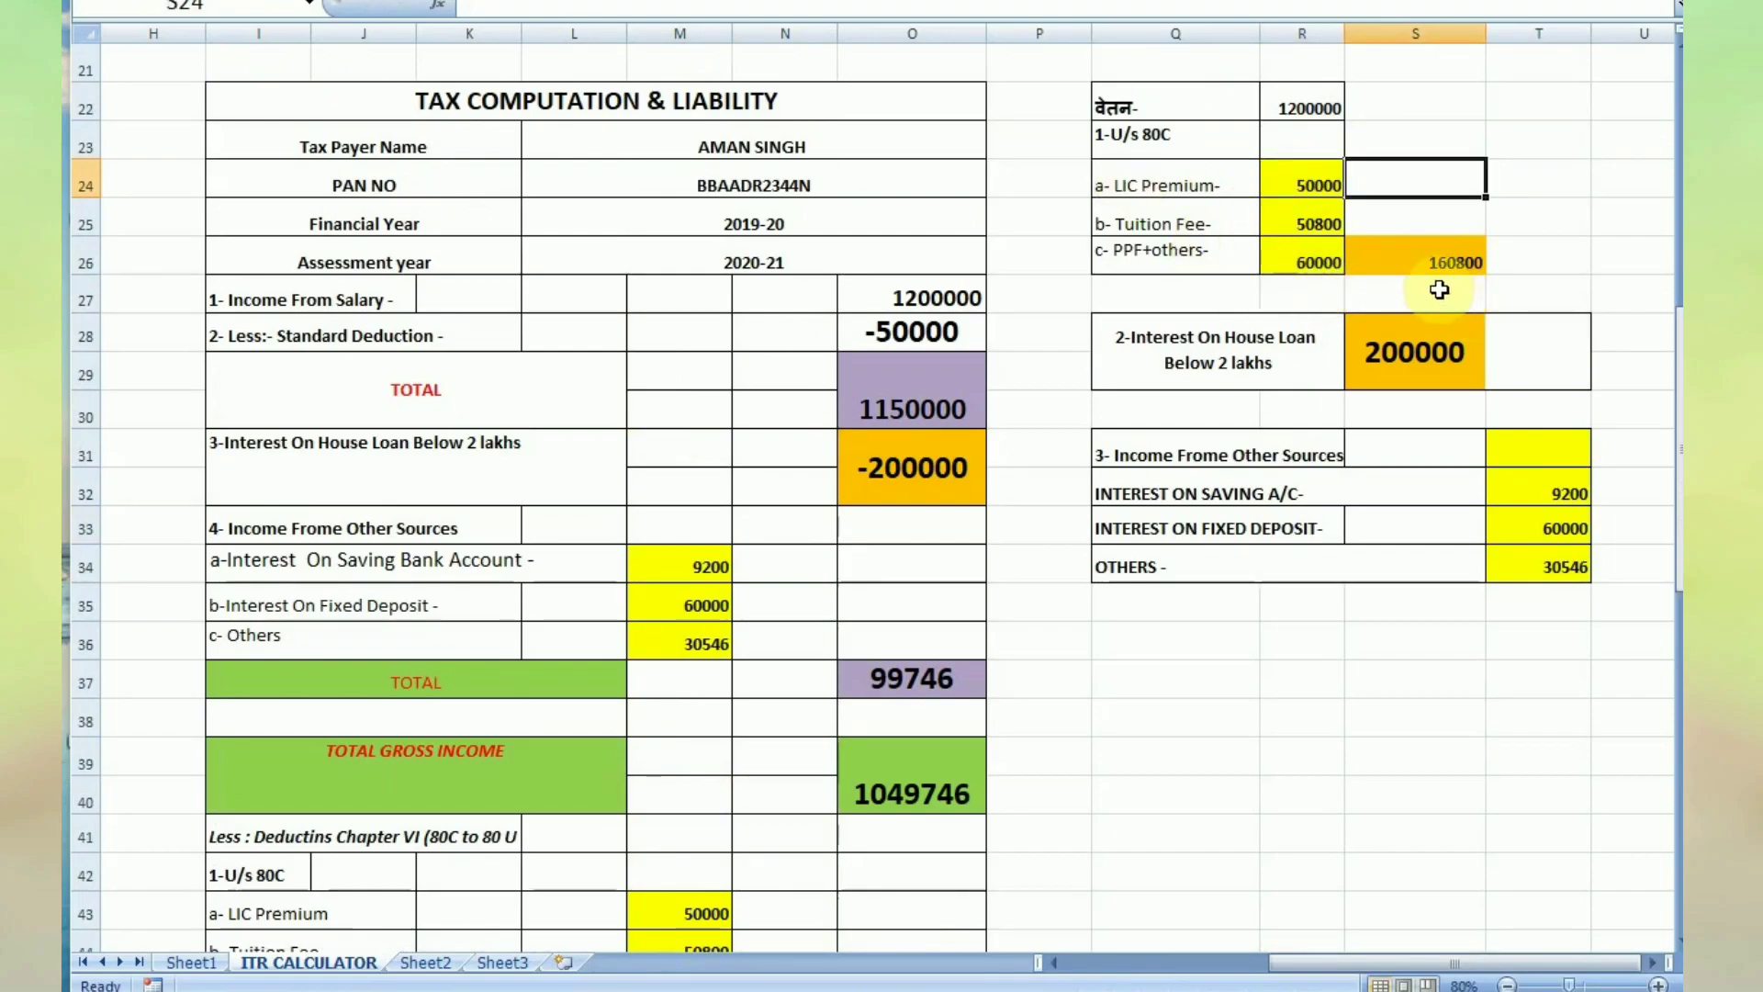
# Review the computation from total gross income through the 80C, 80CCD, 80D and 80TTA deductions to net taxable income and its tax.
pyautogui.scroll(-1, 932, 444)
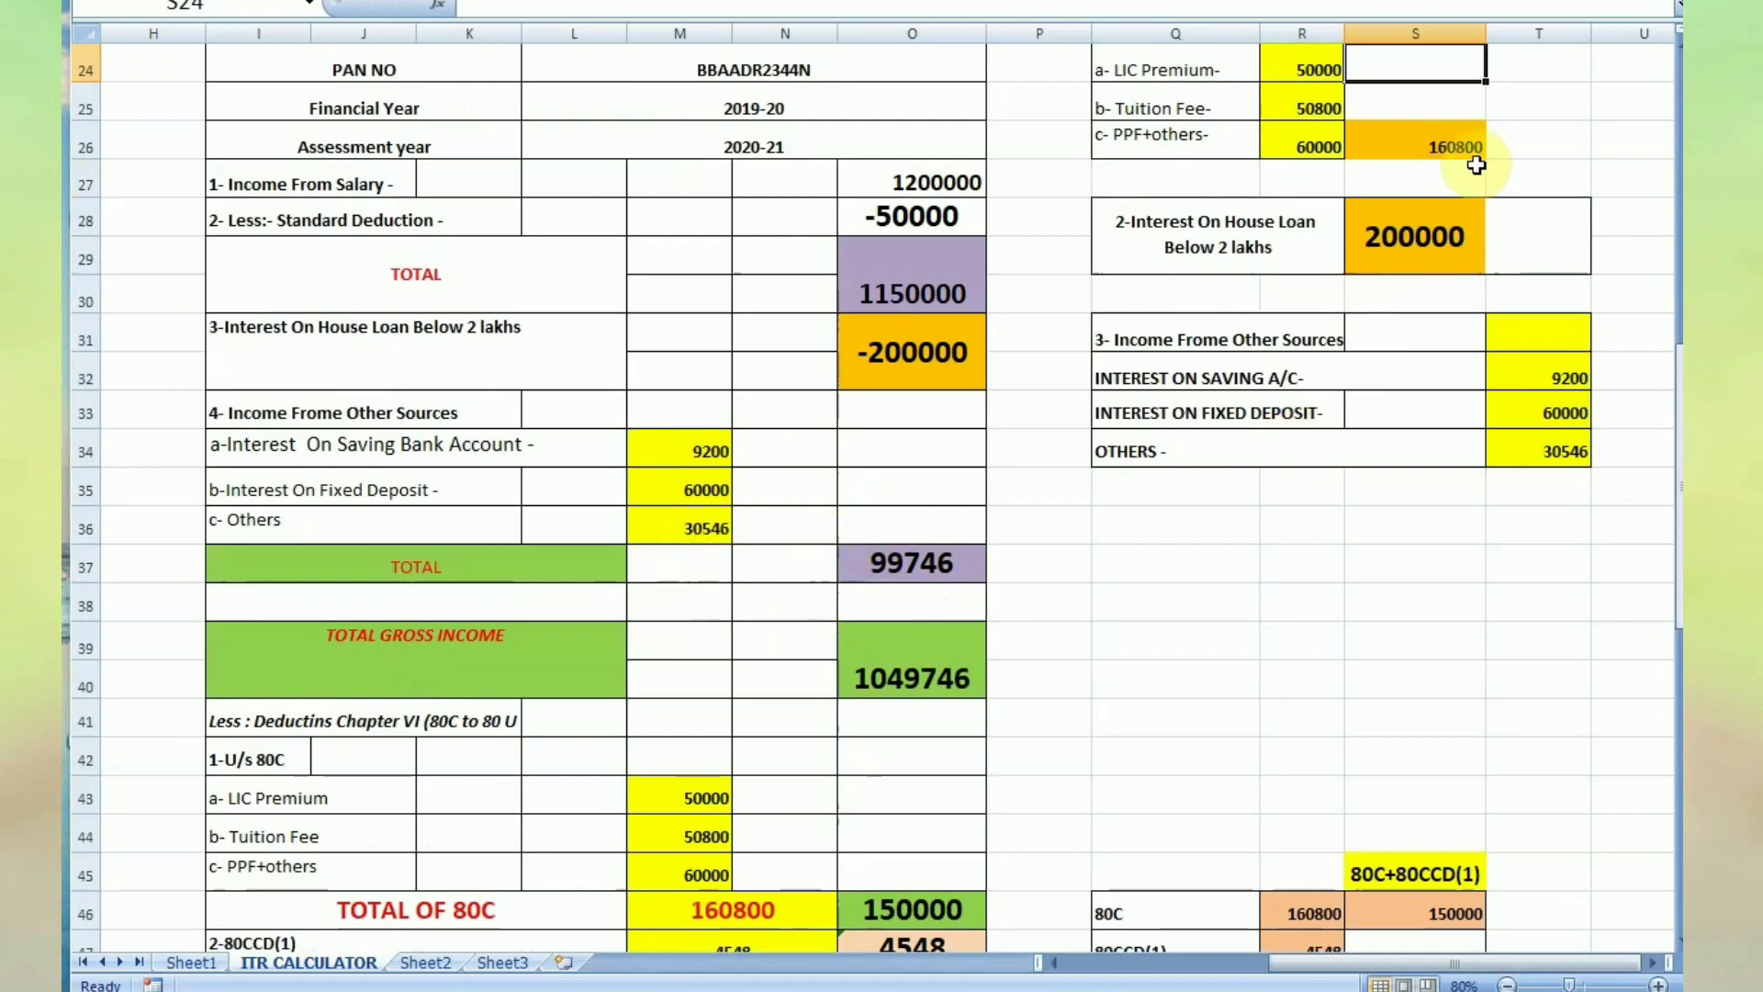
pyautogui.scroll(-1, 1136, 606)
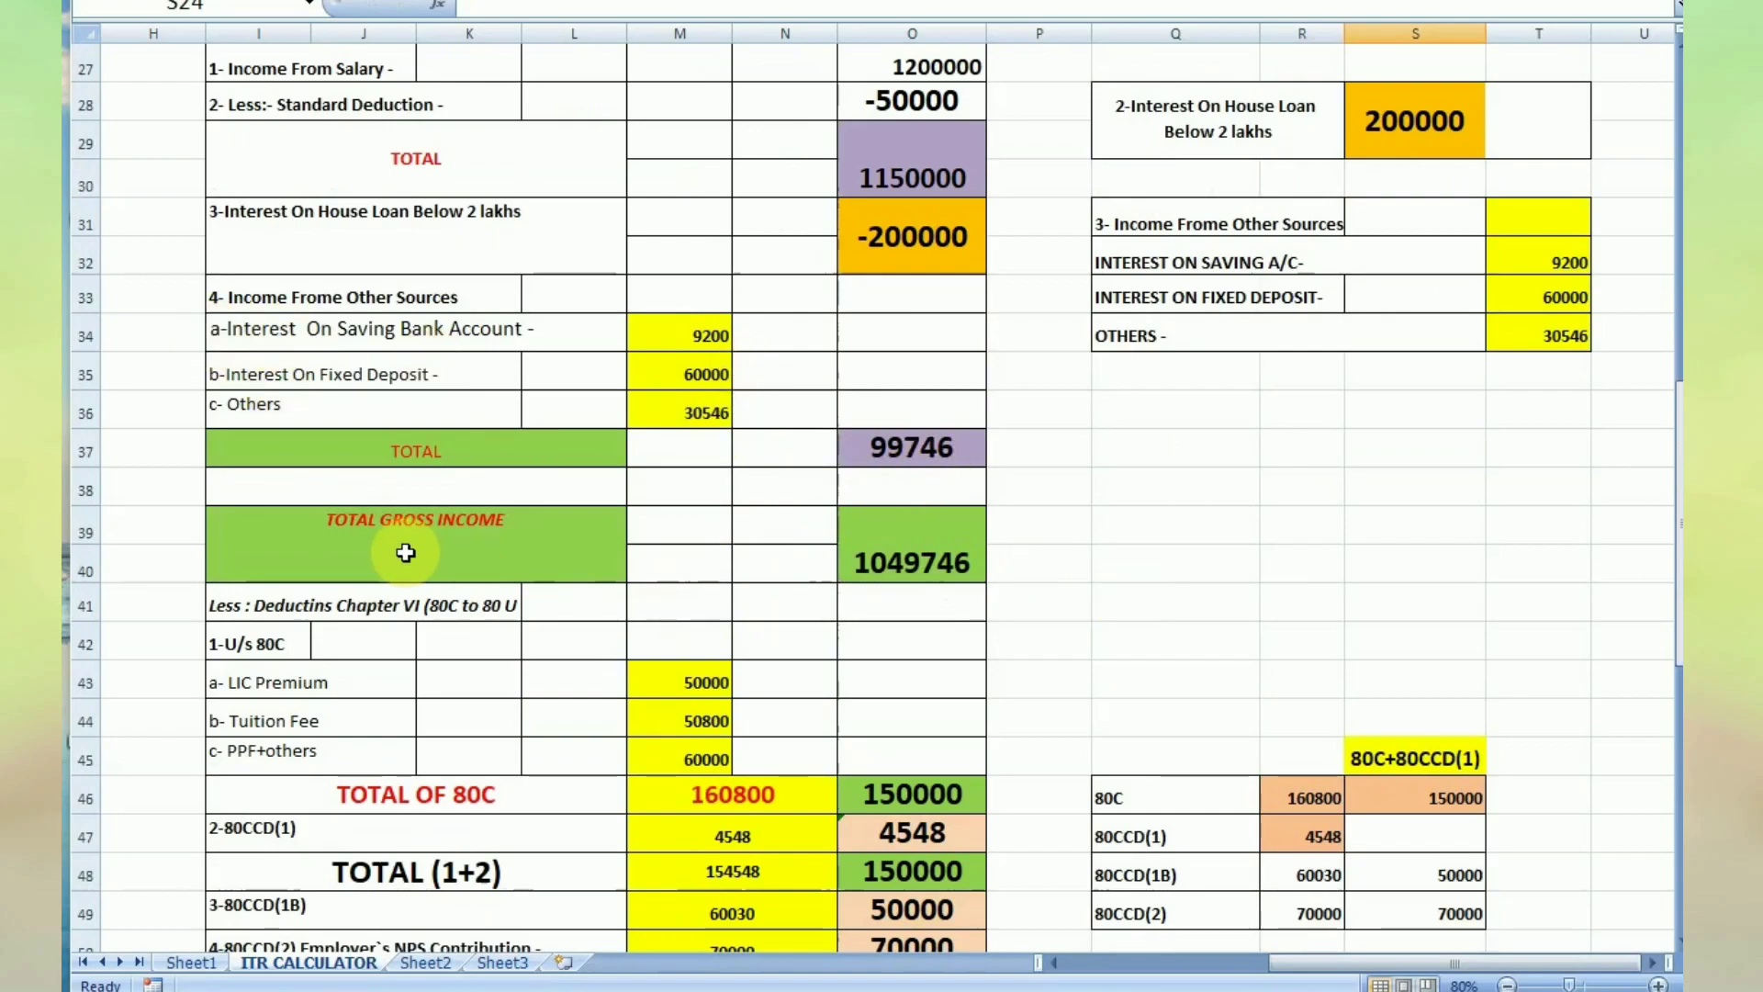
pyautogui.scroll(-1, 806, 664)
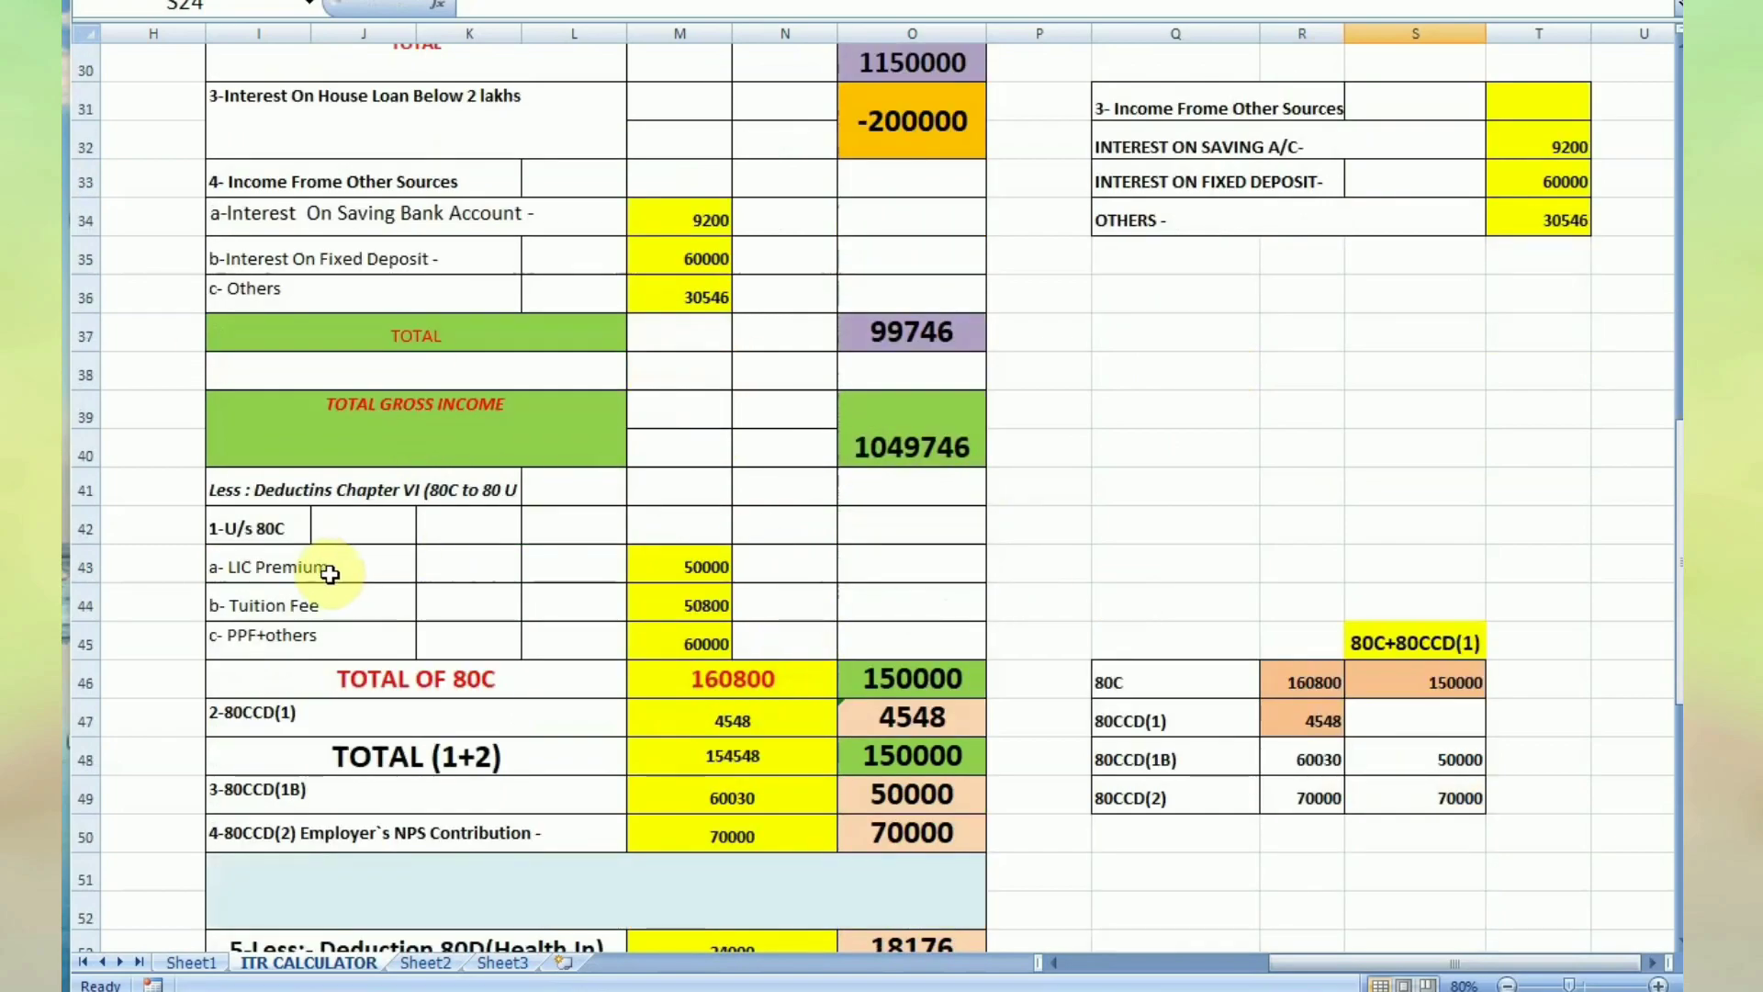
pyautogui.scroll(3, 1047, 517)
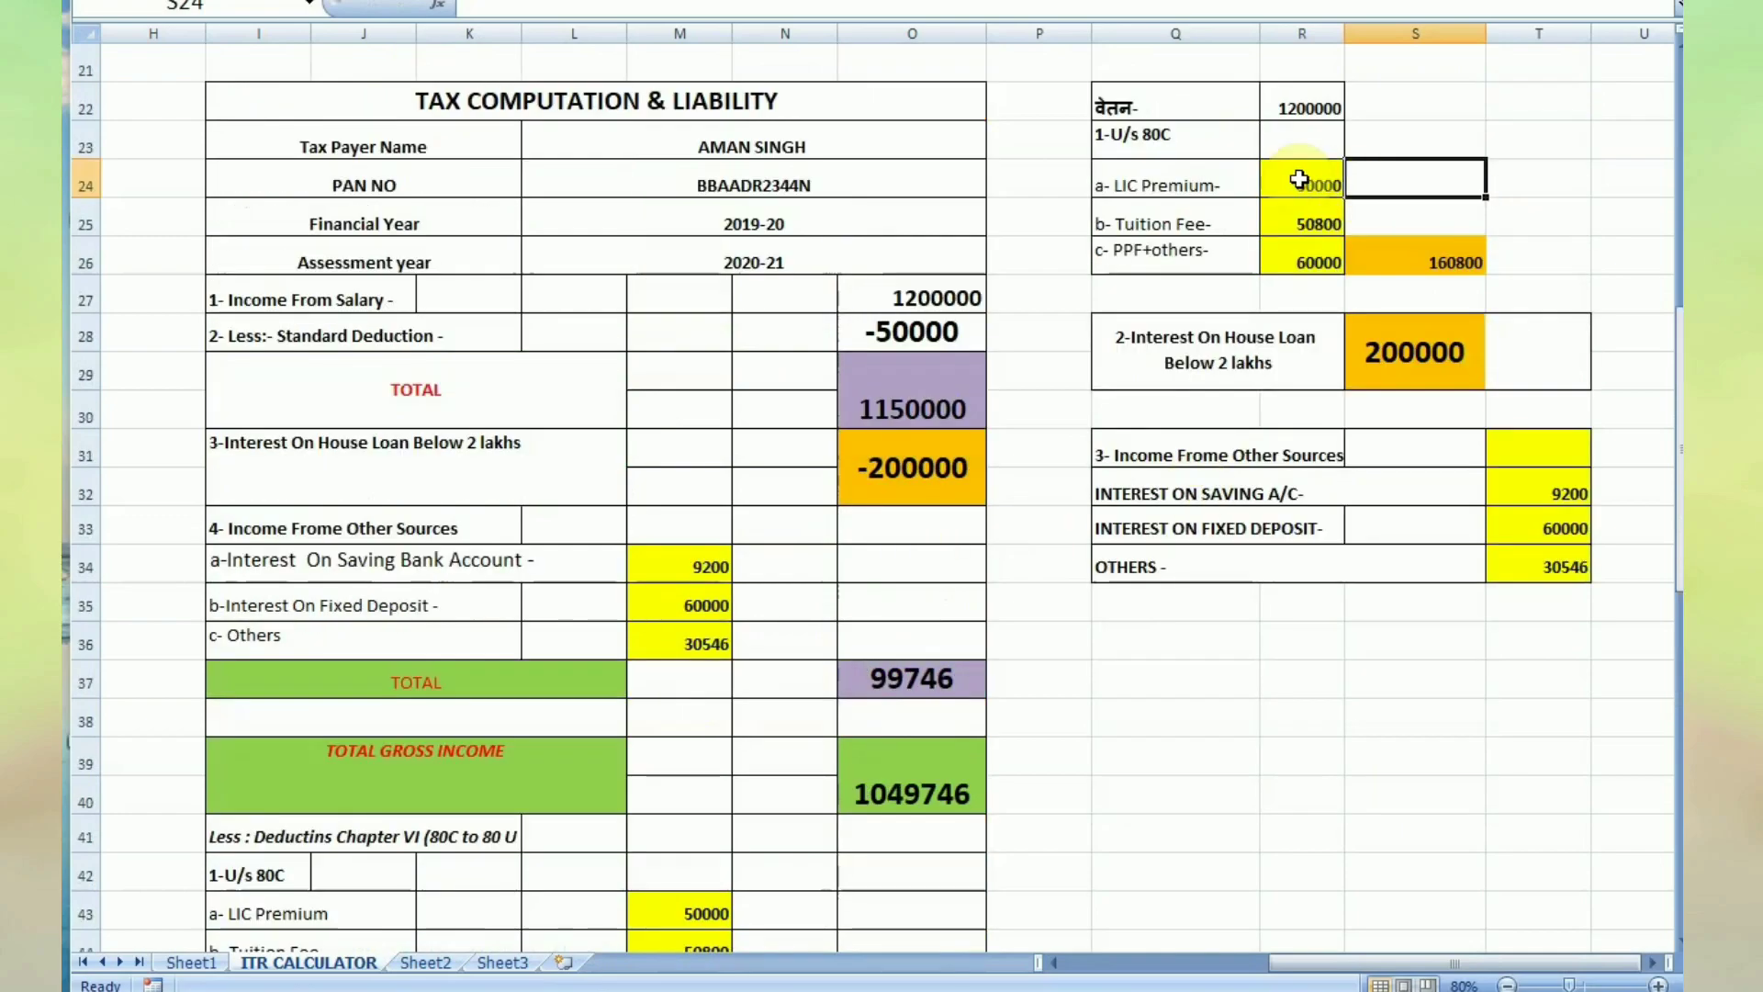
pyautogui.scroll(-1, 565, 872)
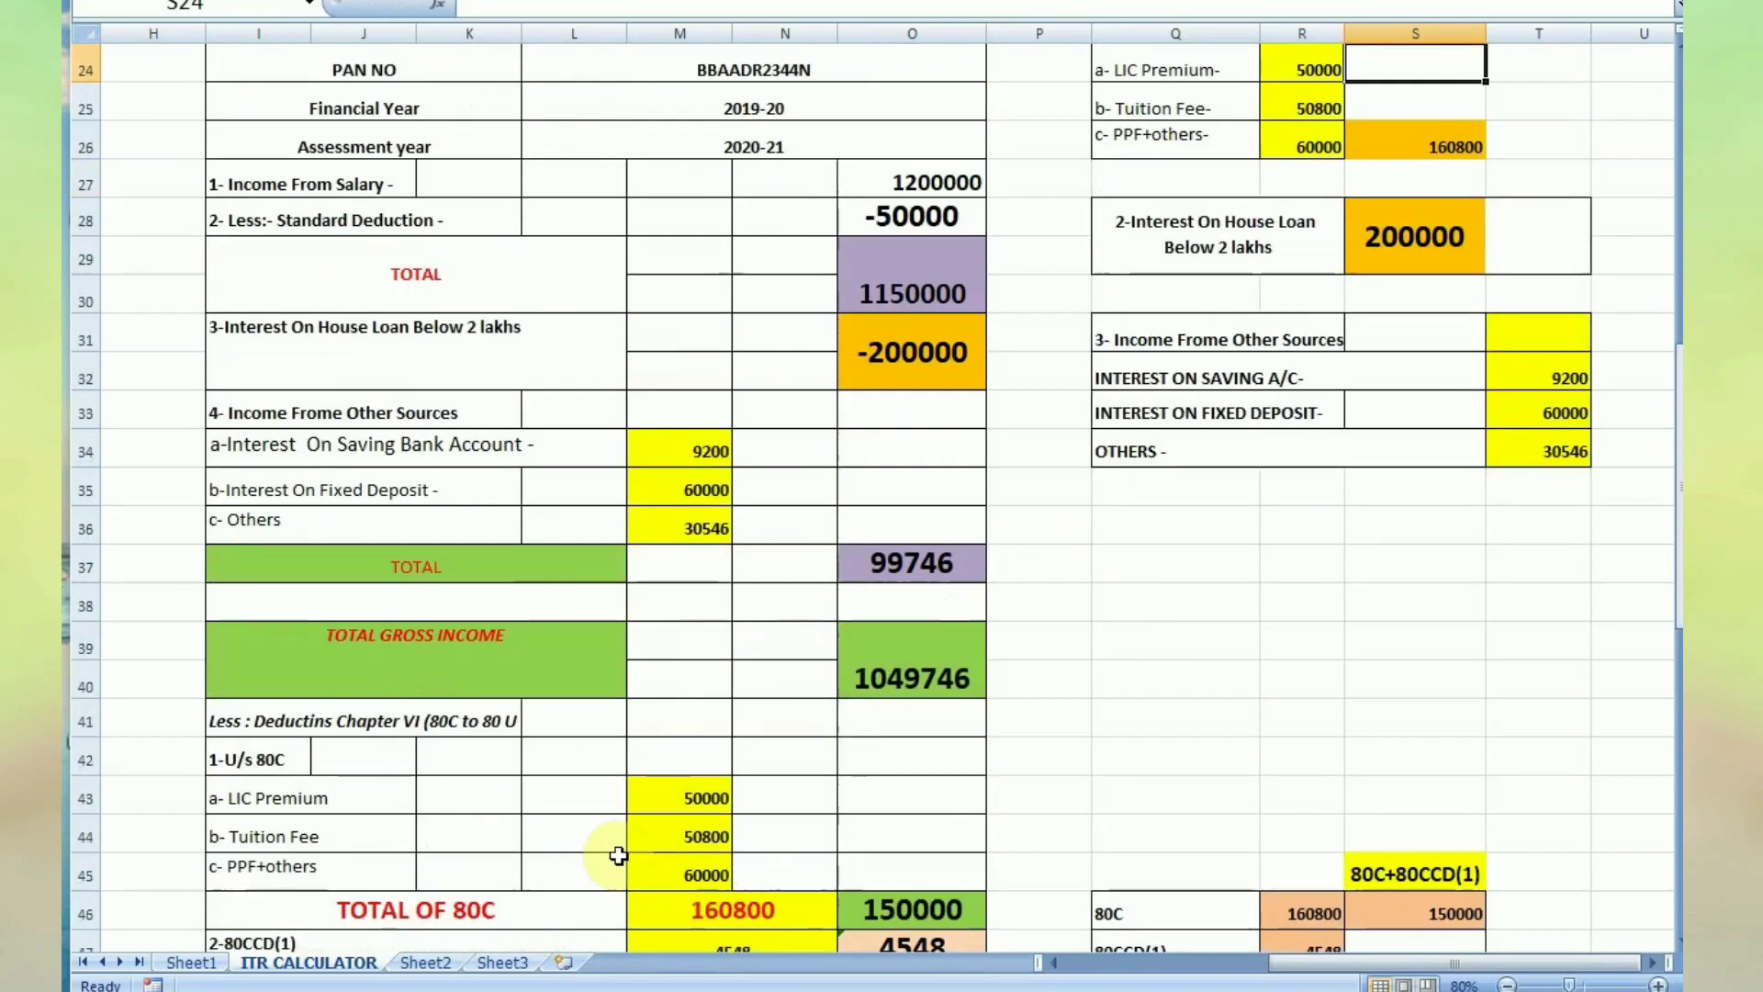
pyautogui.scroll(-1, 618, 850)
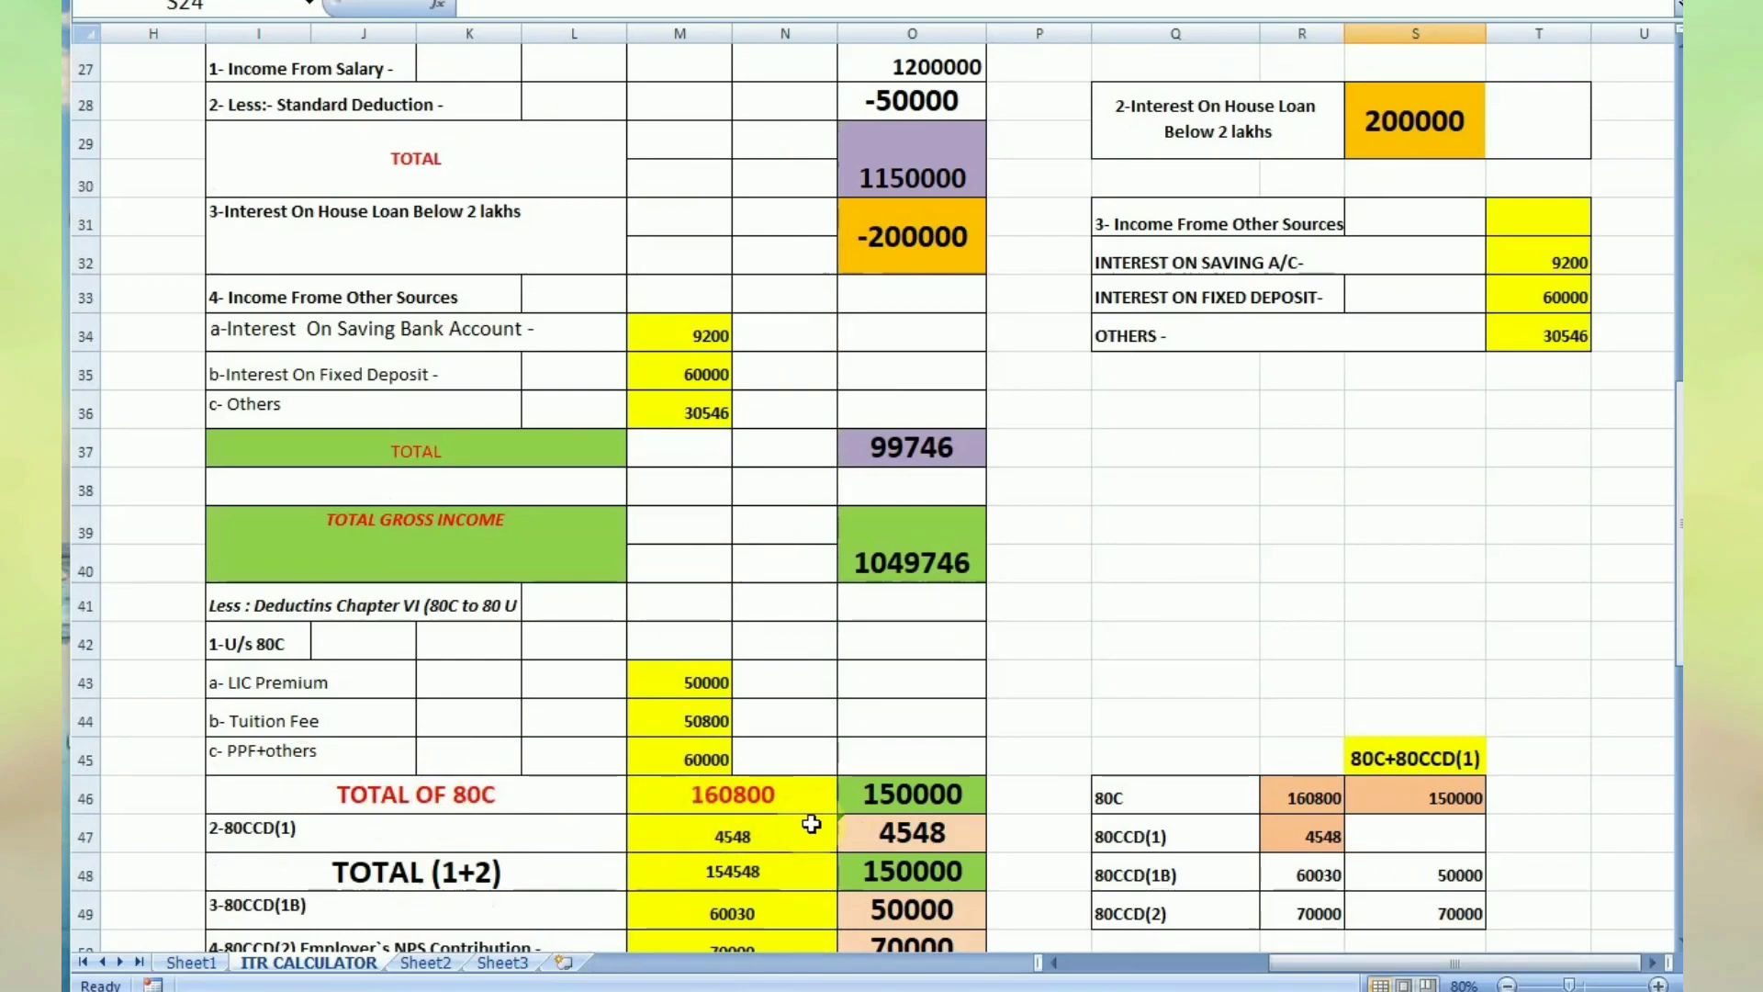
pyautogui.scroll(-1, 928, 799)
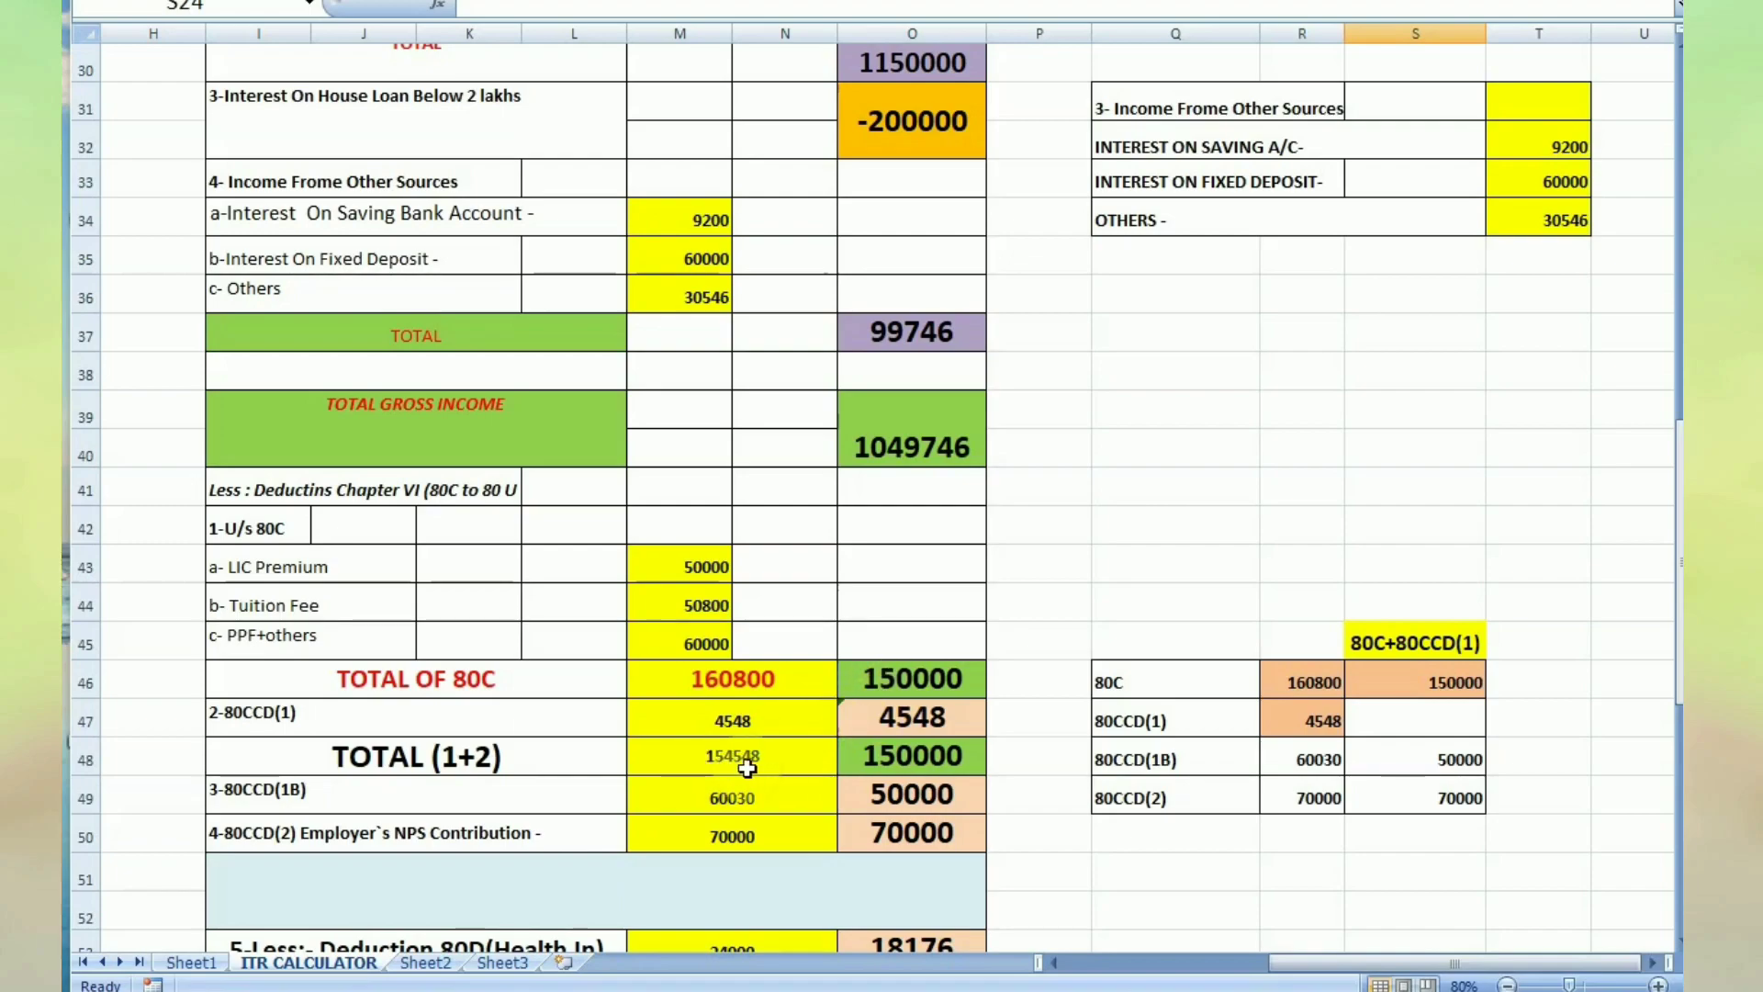
pyautogui.scroll(-1, 916, 774)
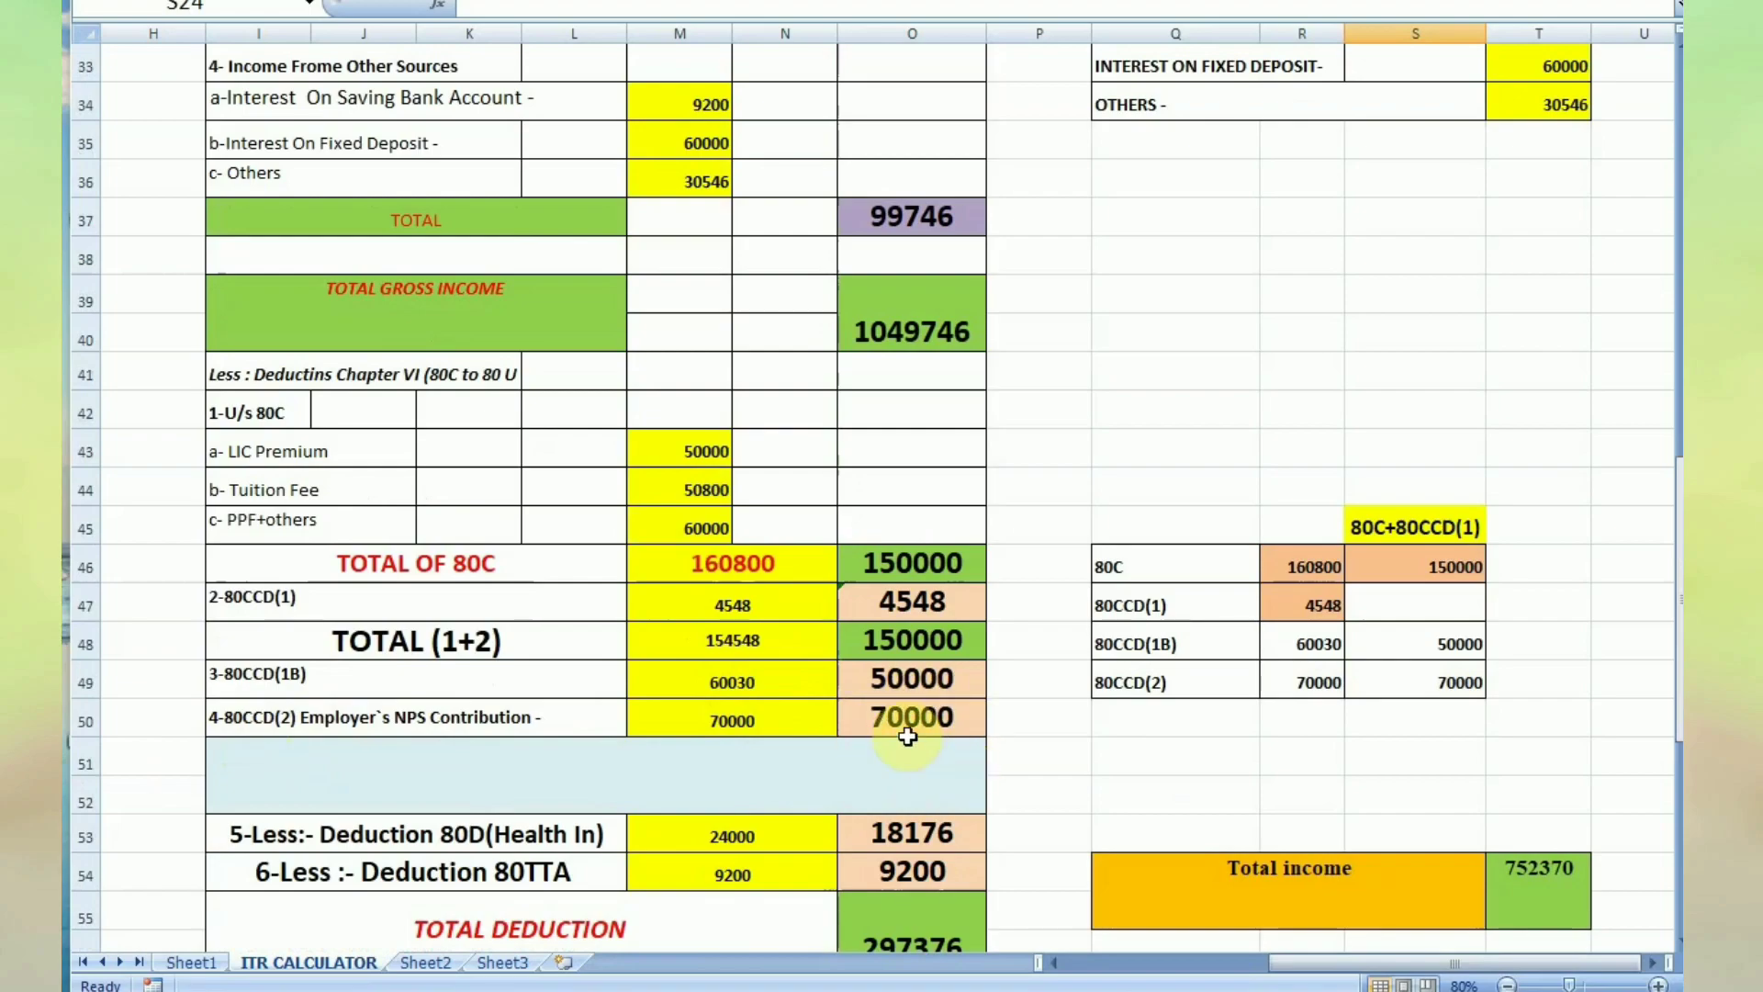
pyautogui.scroll(-2, 908, 736)
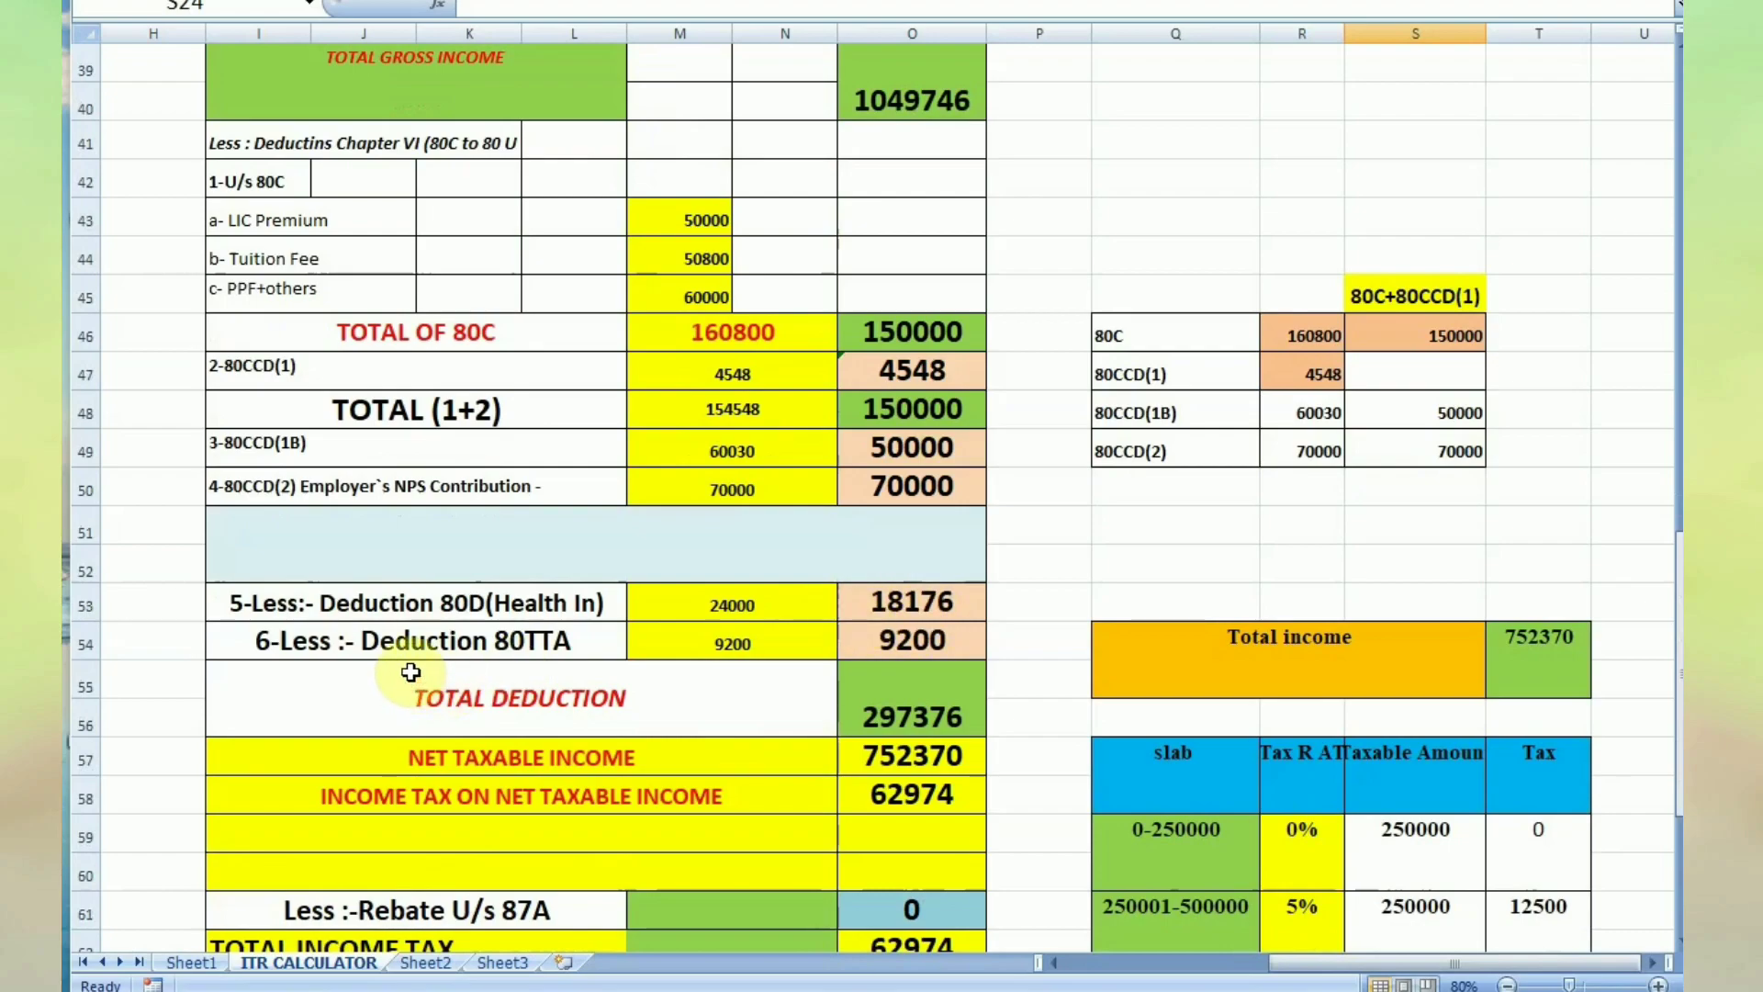
pyautogui.scroll(4, 734, 698)
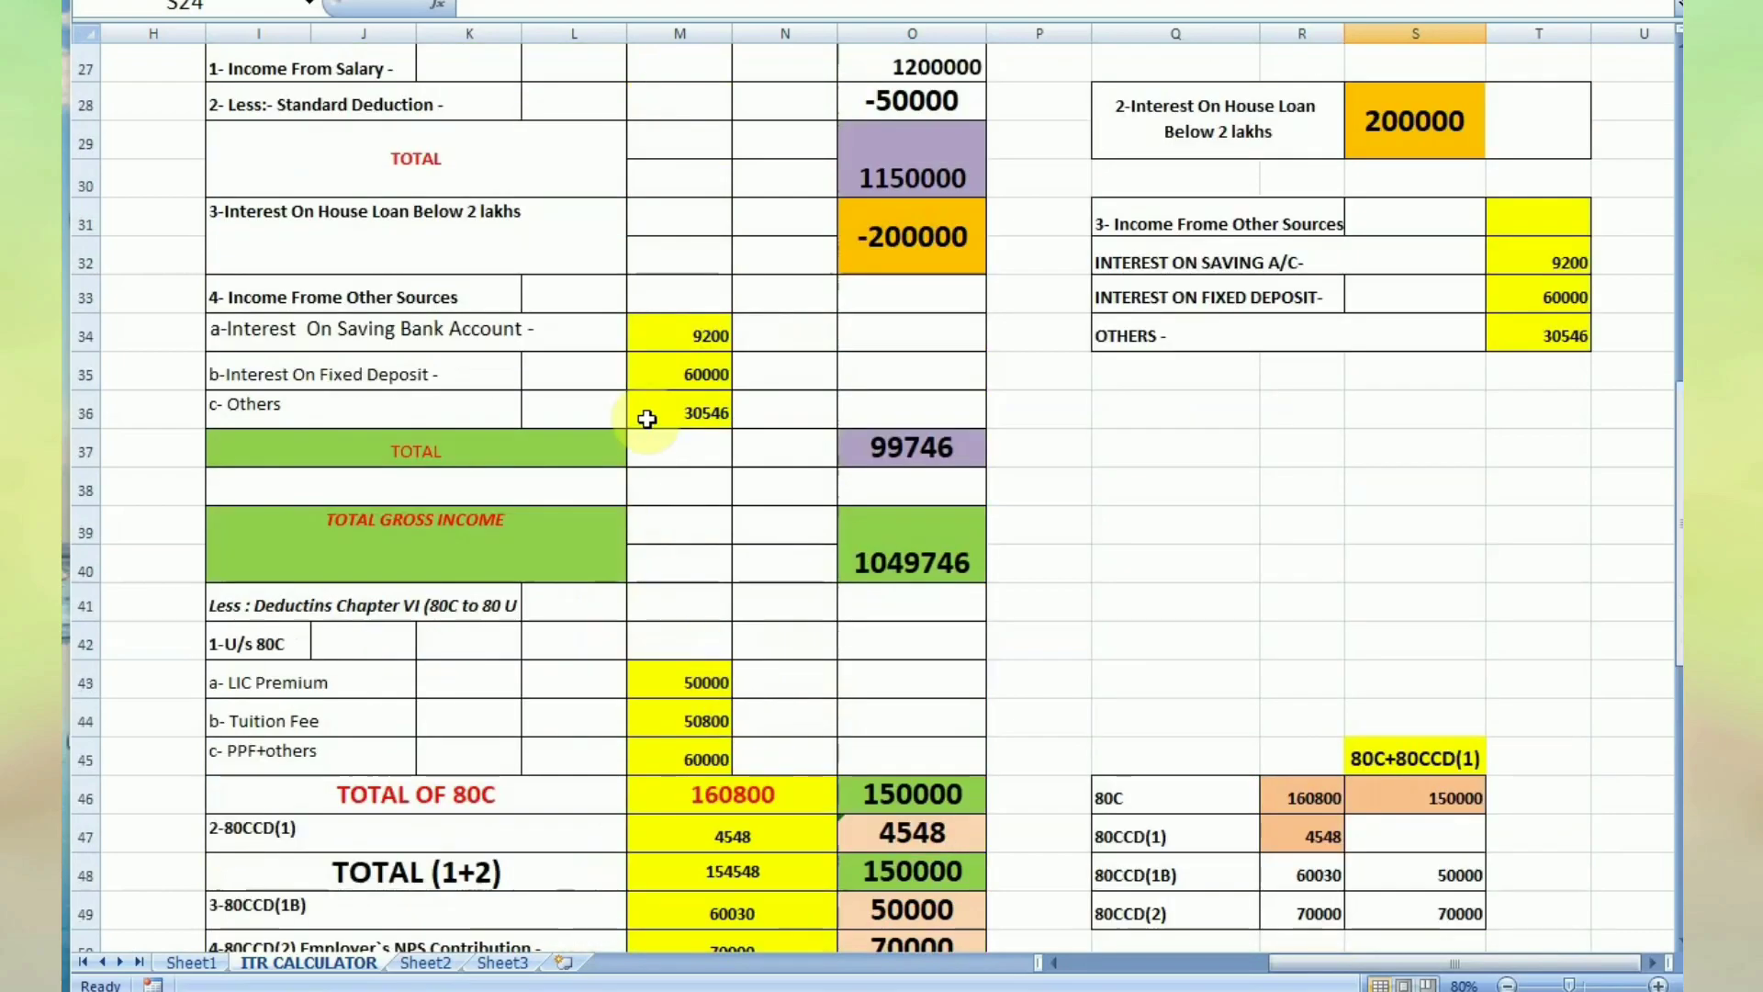
# Review the tax computation from the other-sources income and deductions through the slab table, cess and advance tax to net payable income tax.
pyautogui.scroll(-3, 775, 536)
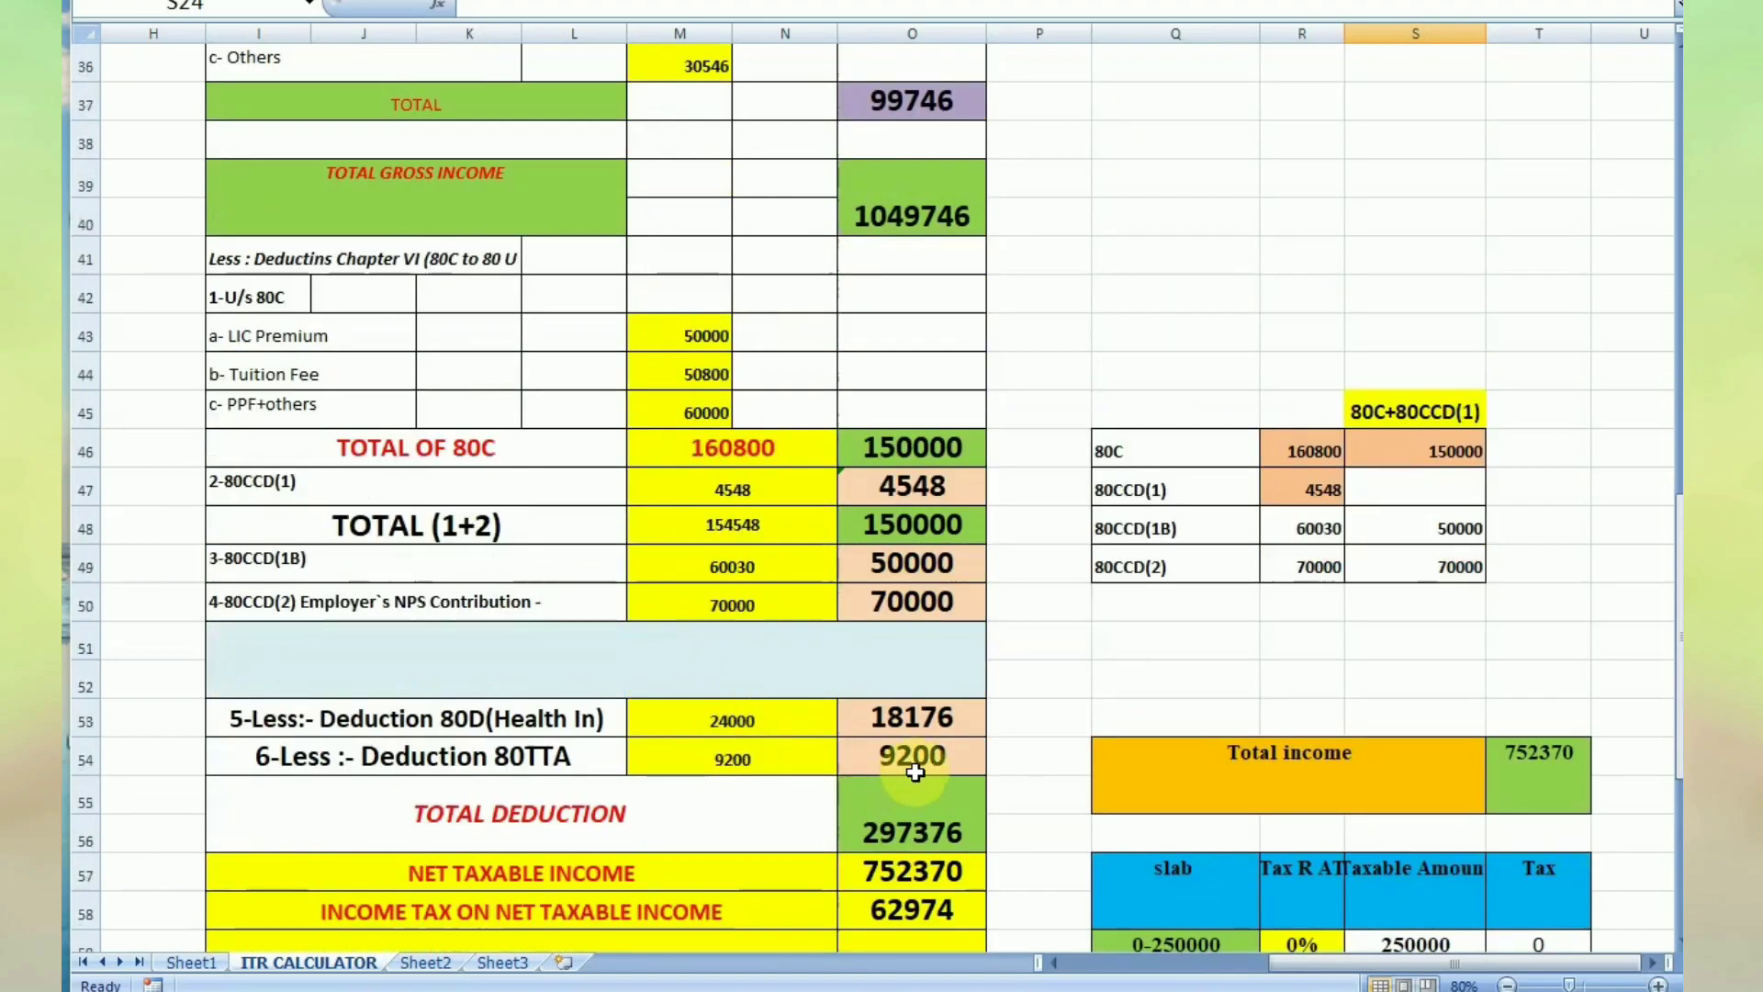
pyautogui.scroll(2, 748, 661)
pyautogui.scroll(-1, 740, 775)
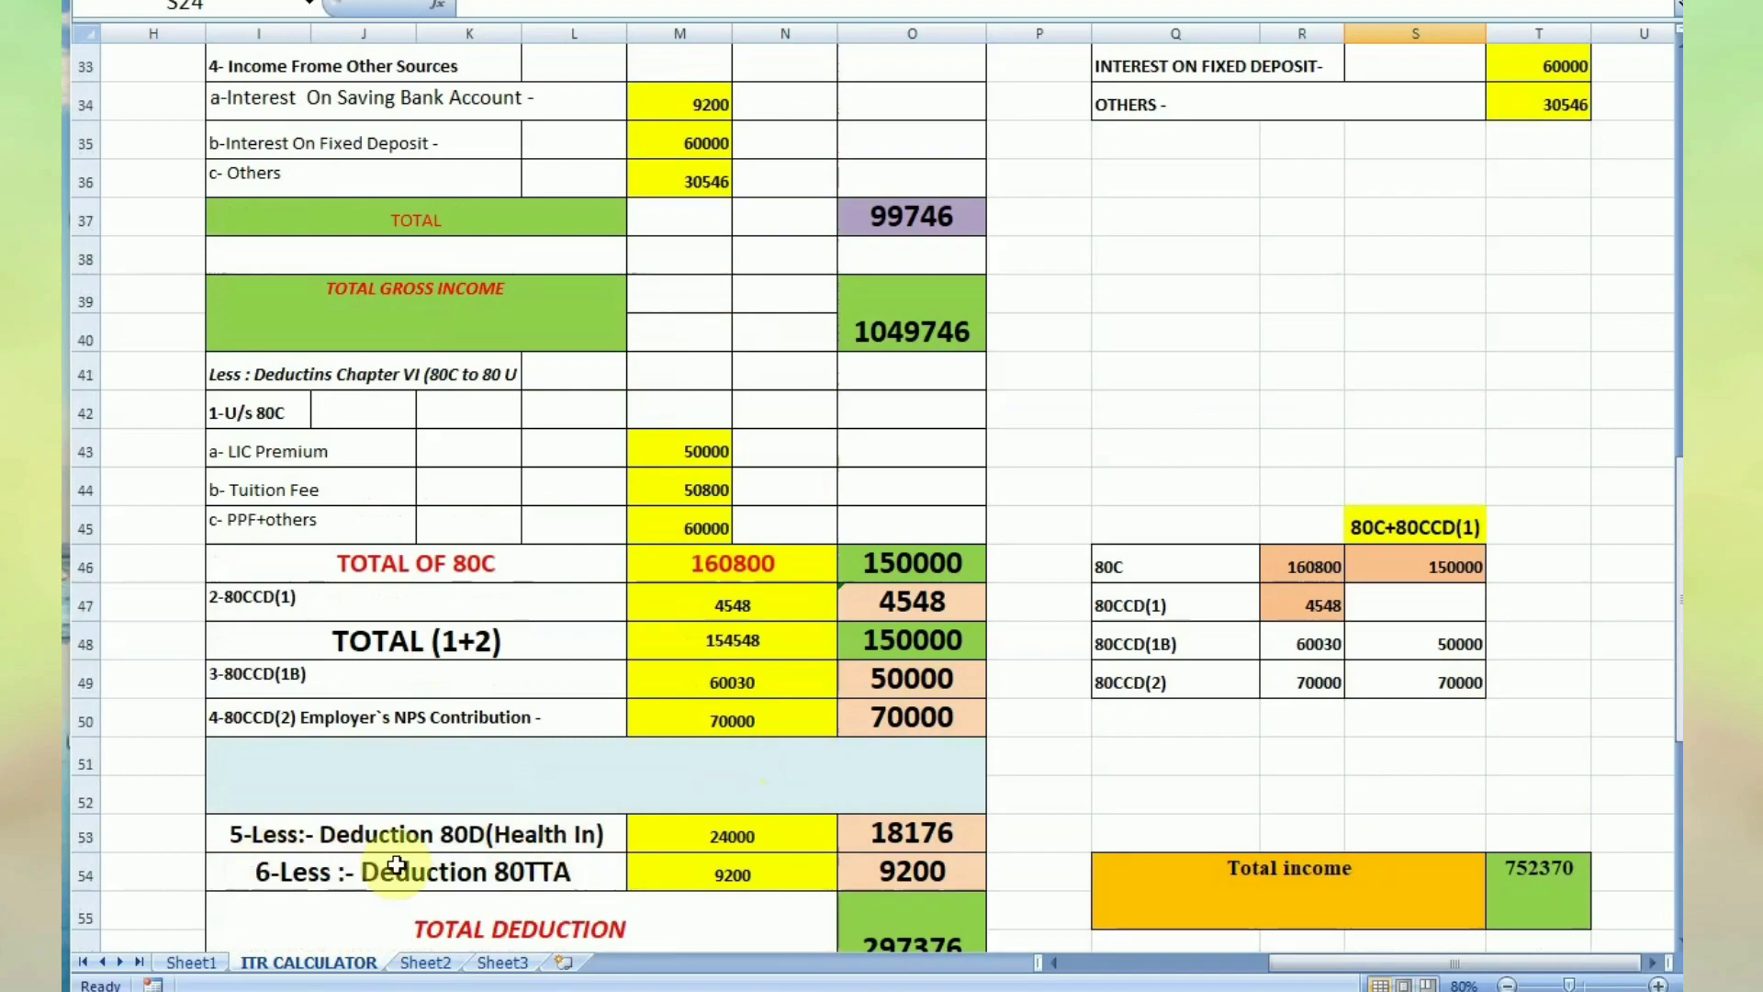
pyautogui.scroll(-1, 732, 836)
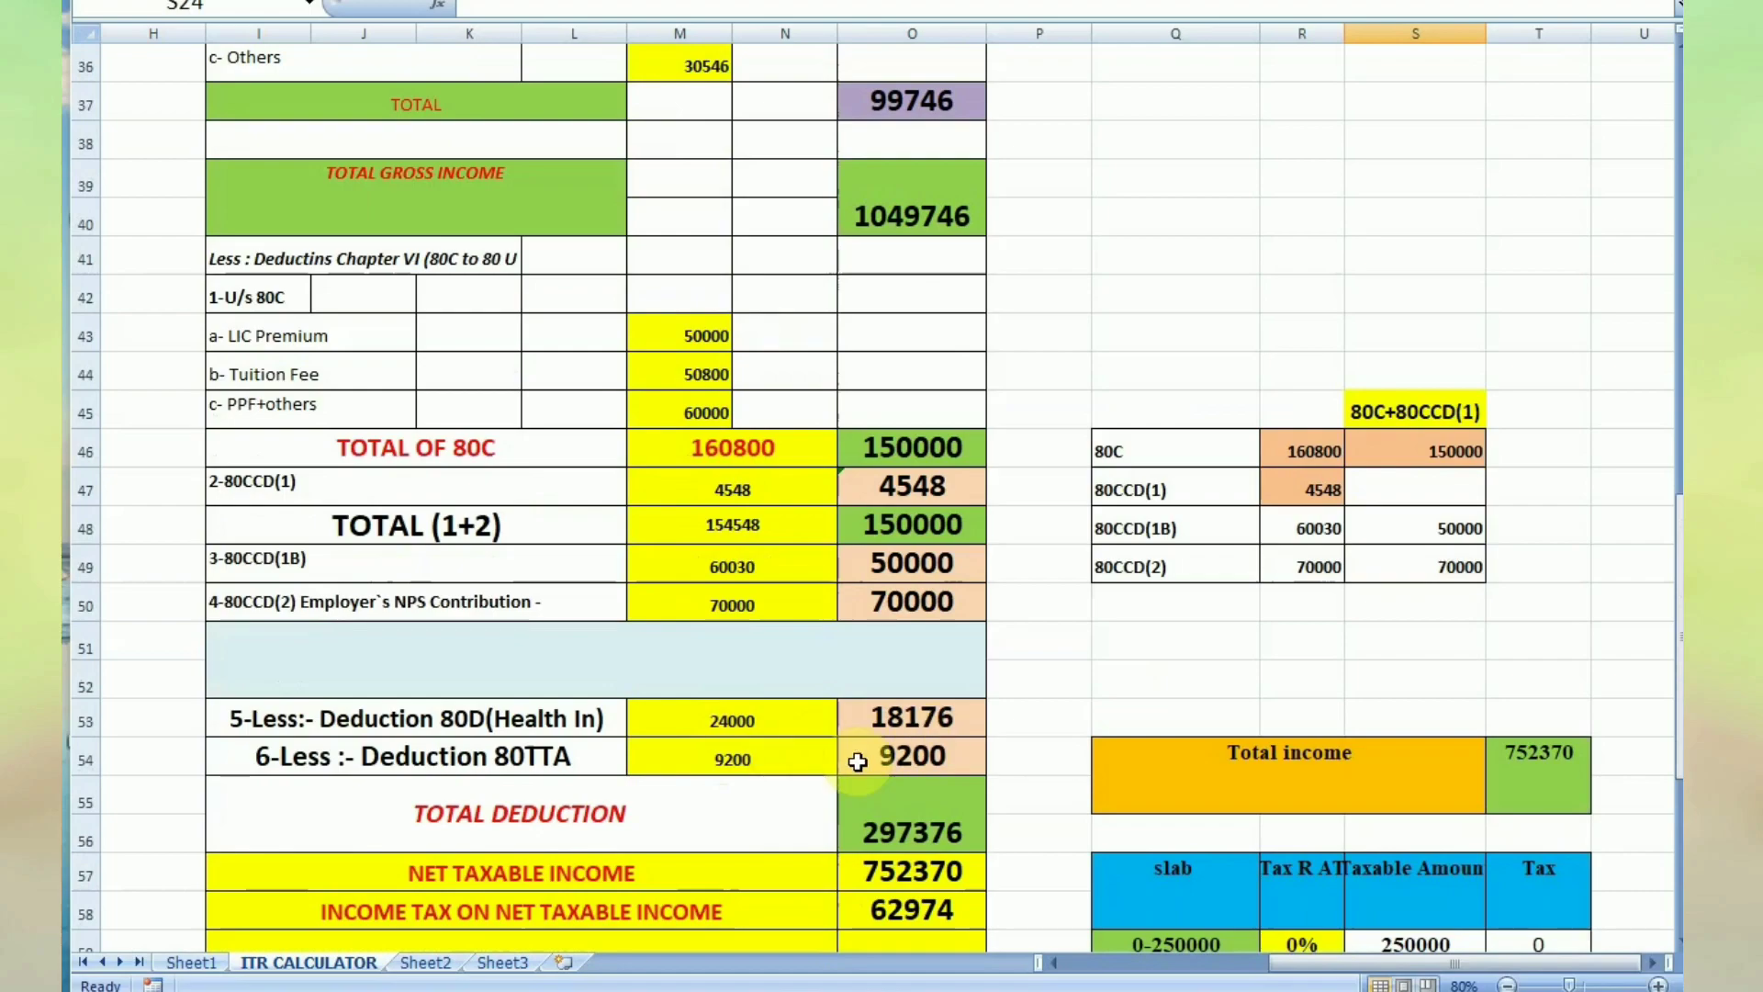
pyautogui.scroll(-1, 882, 790)
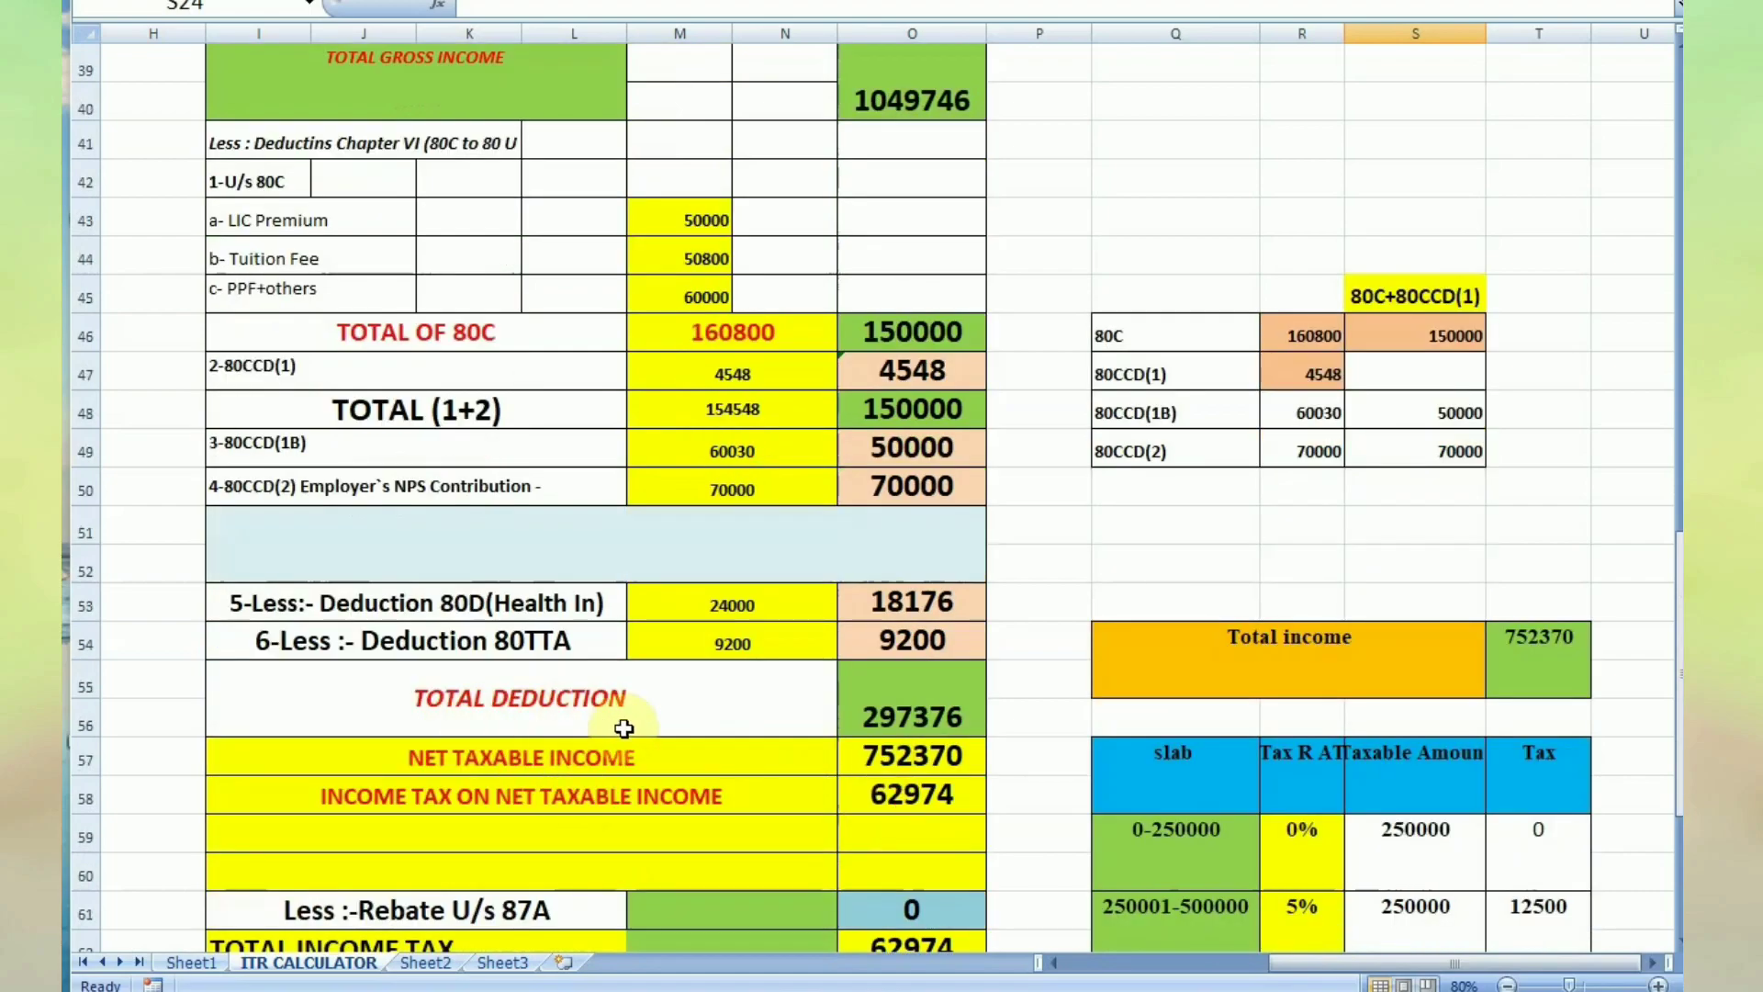
pyautogui.scroll(-1, 865, 742)
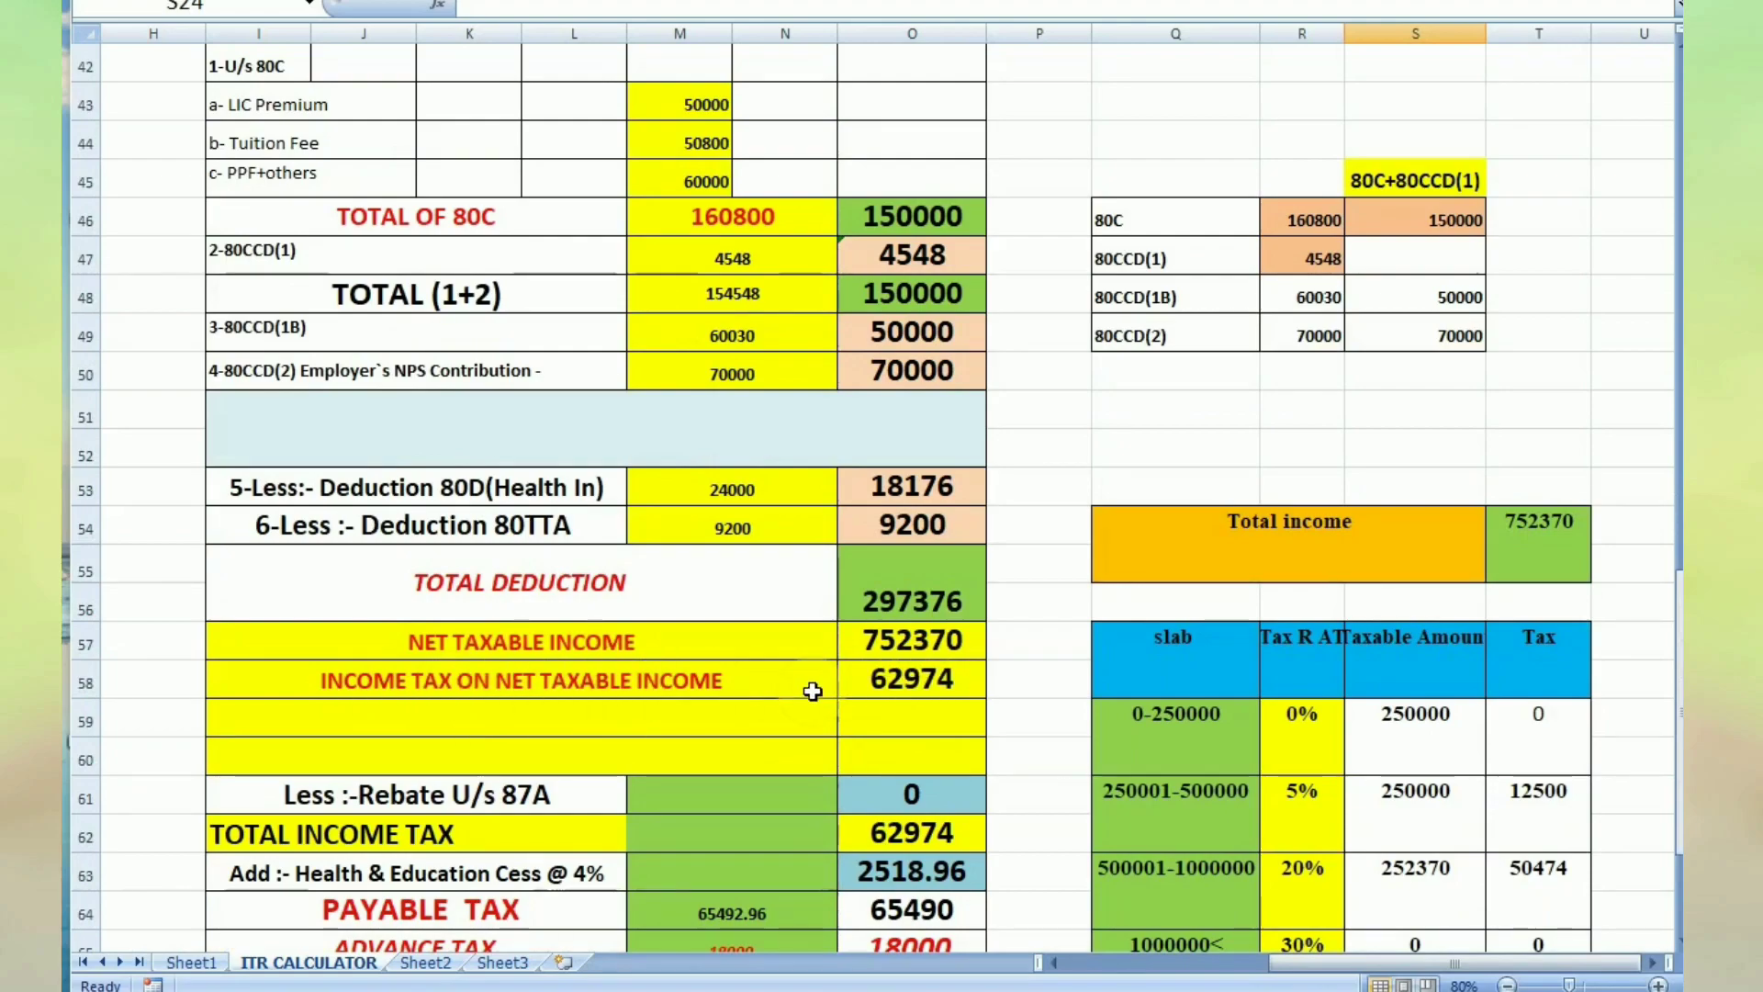
pyautogui.scroll(-1, 886, 707)
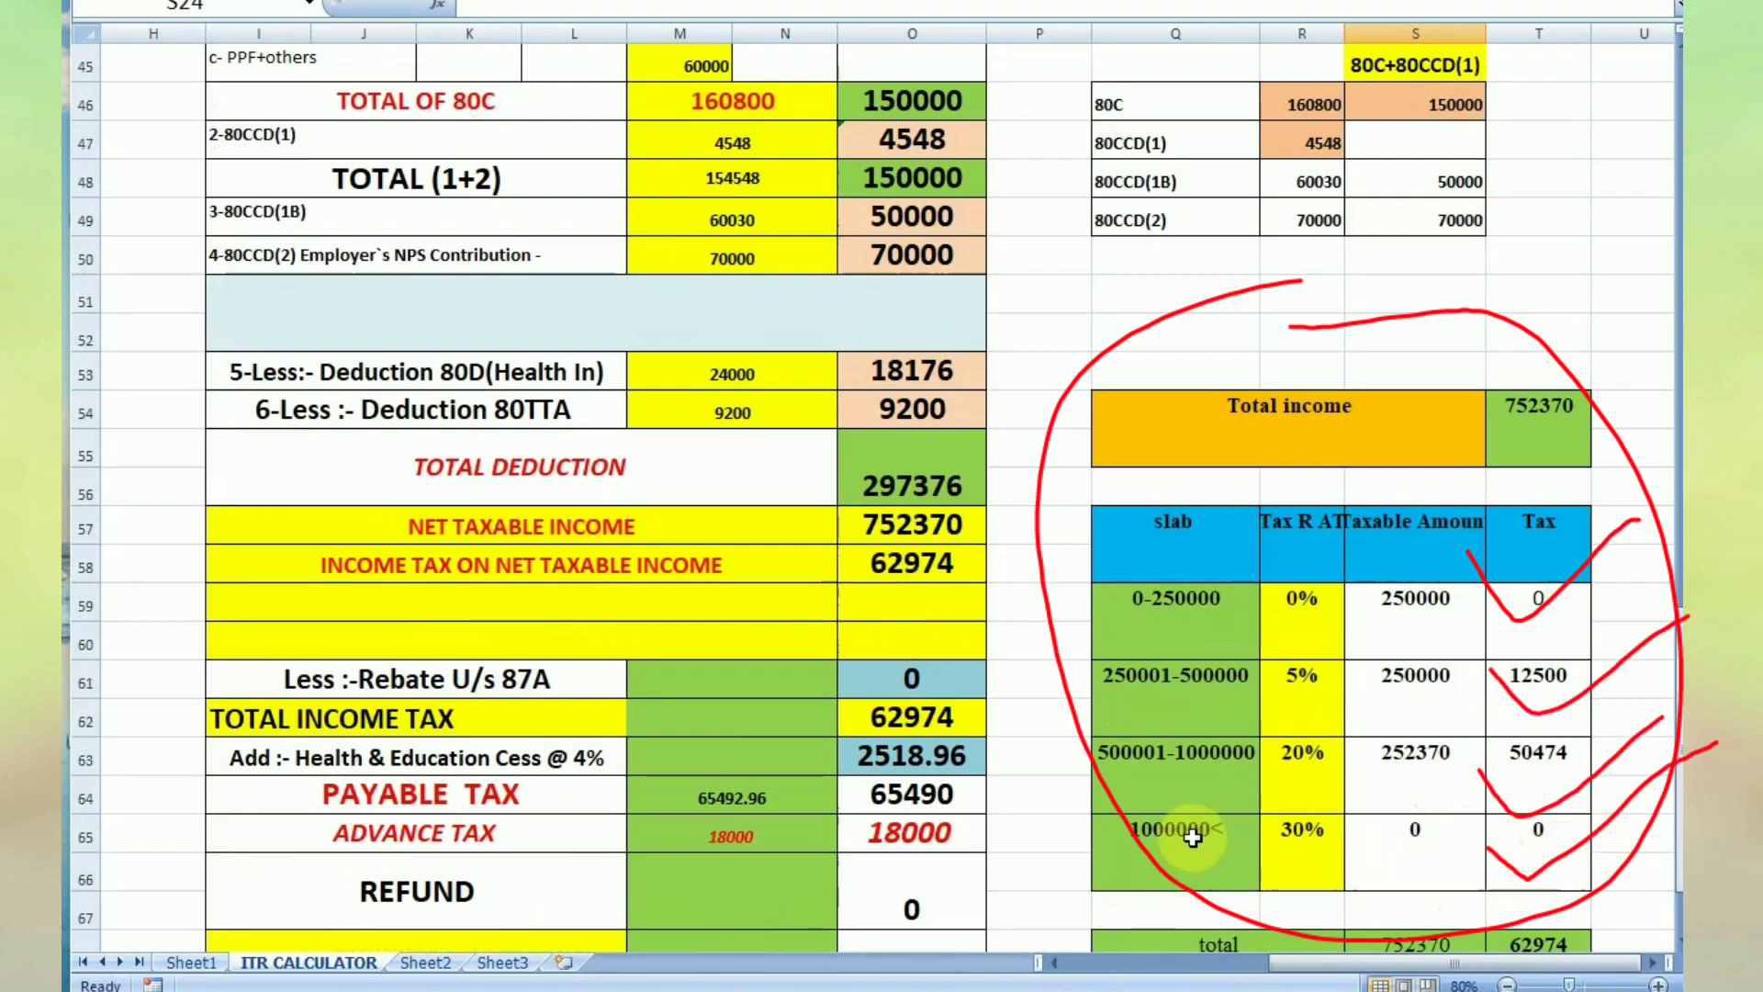
pyautogui.scroll(-1, 1071, 830)
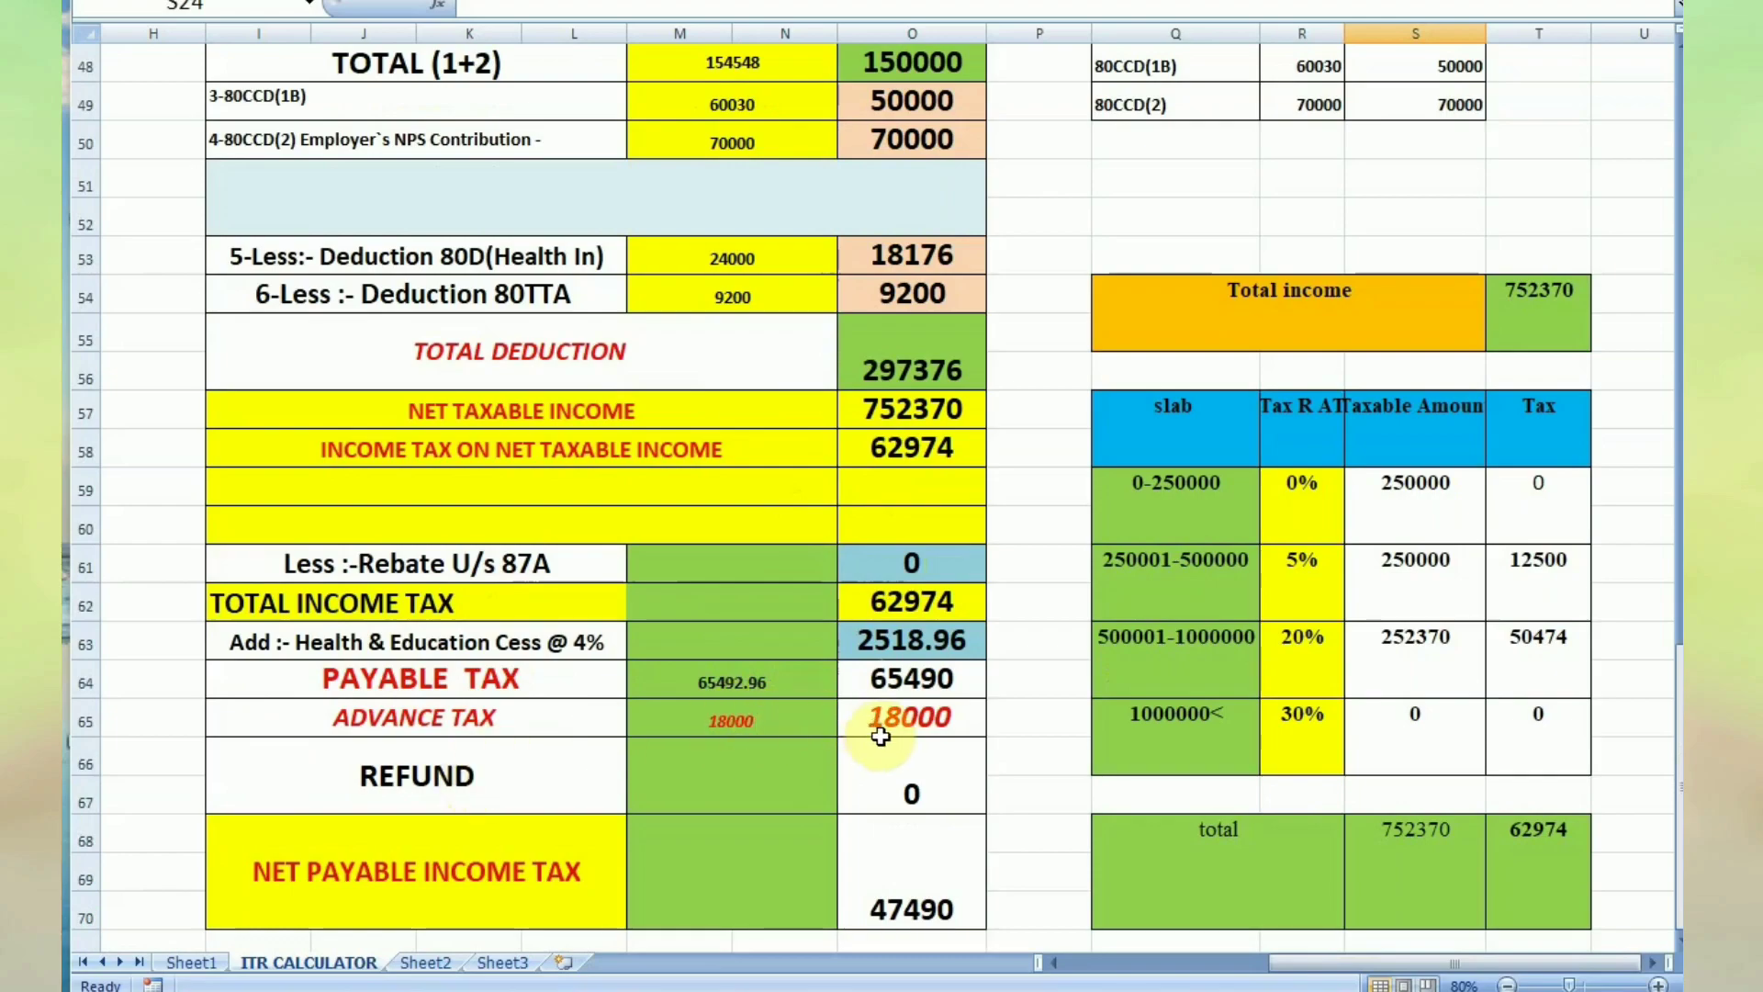
pyautogui.scroll(-1, 877, 732)
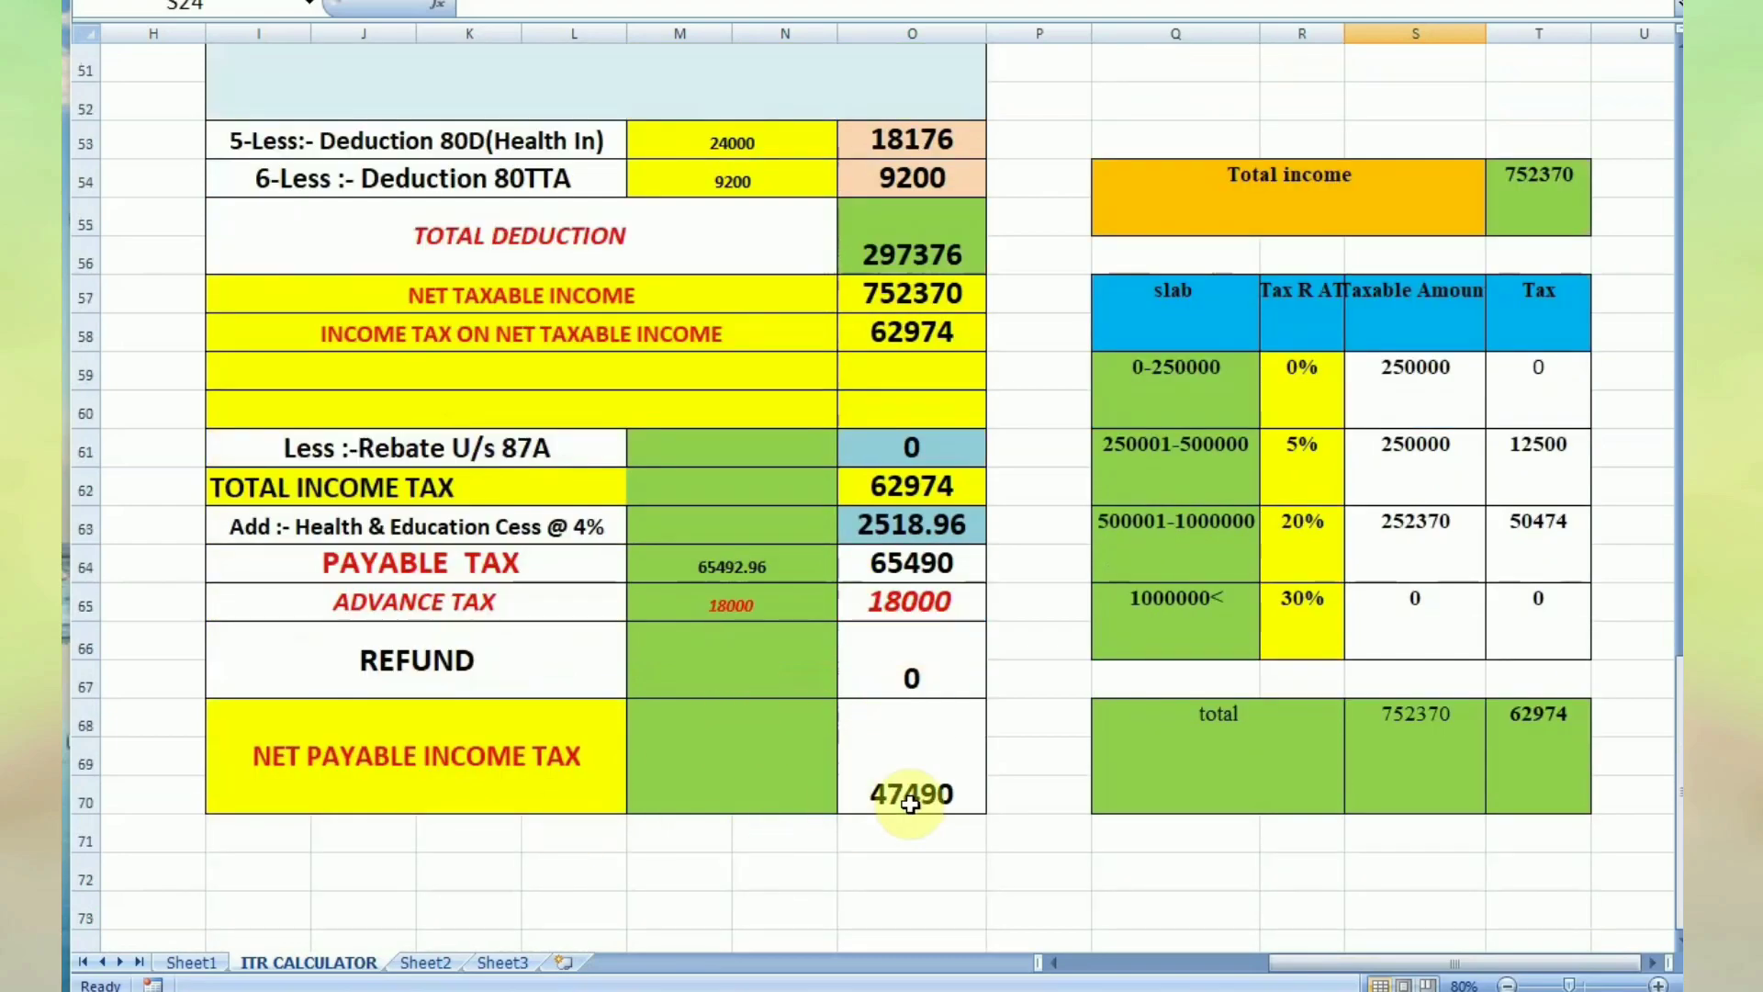
pyautogui.scroll(12, 915, 779)
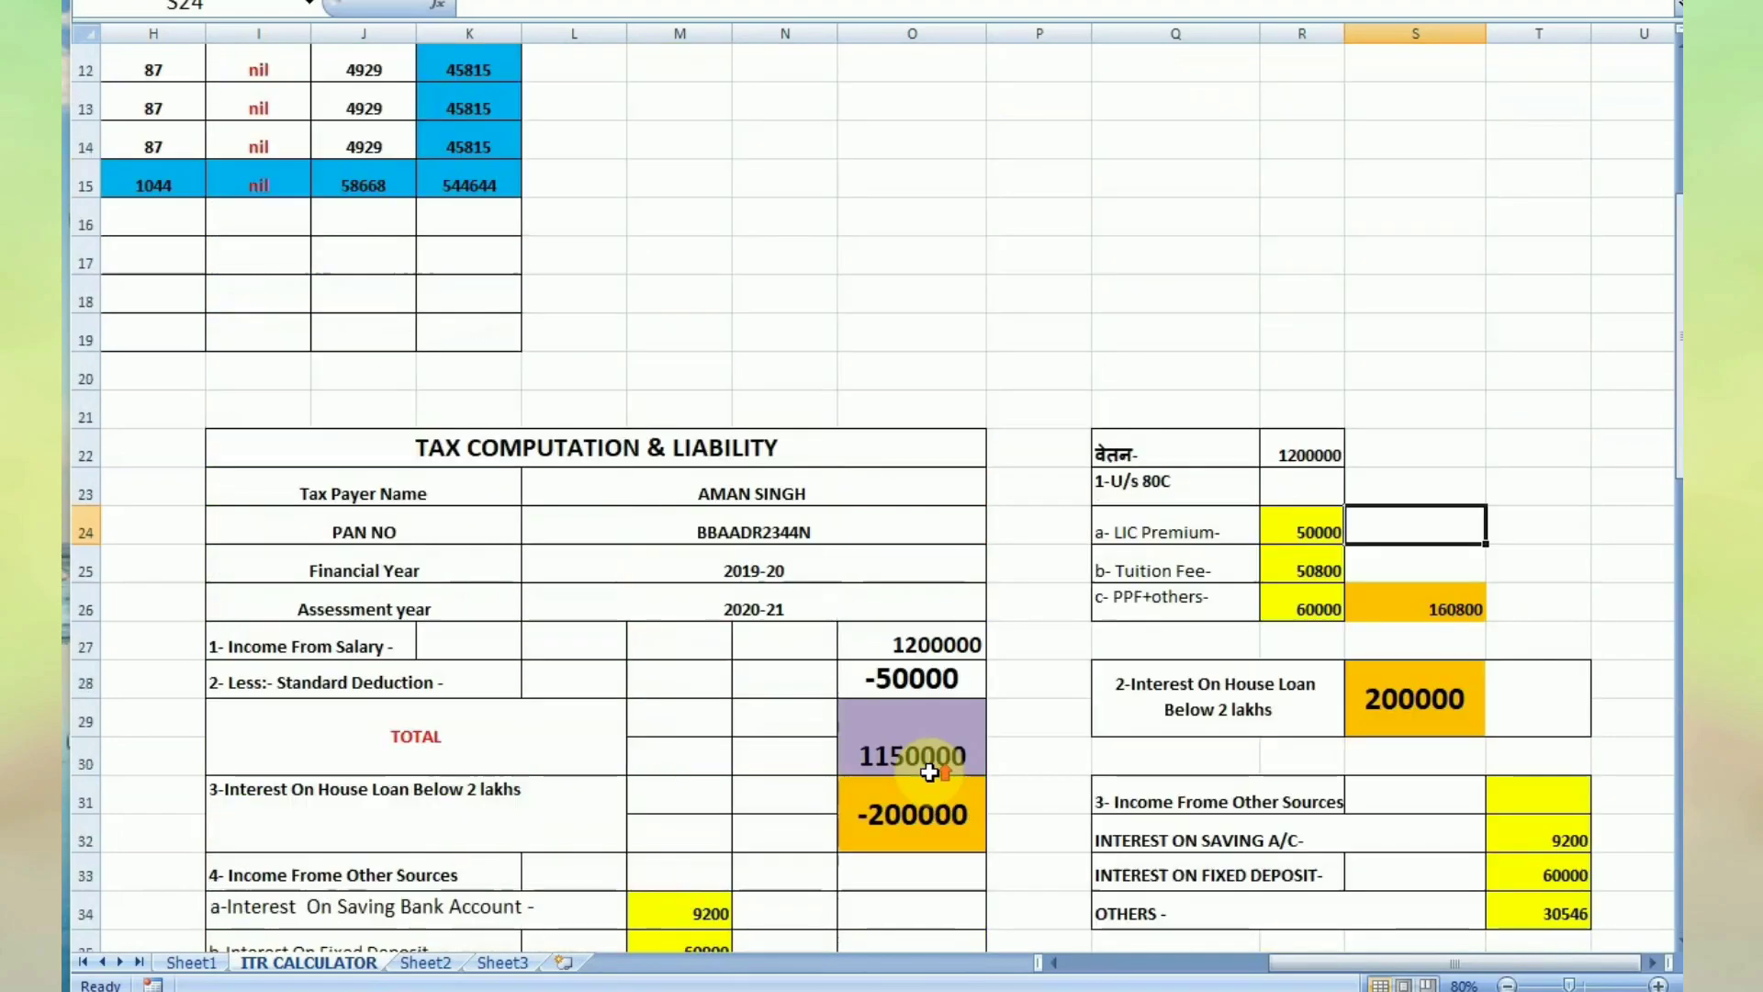
pyautogui.click(1302, 340)
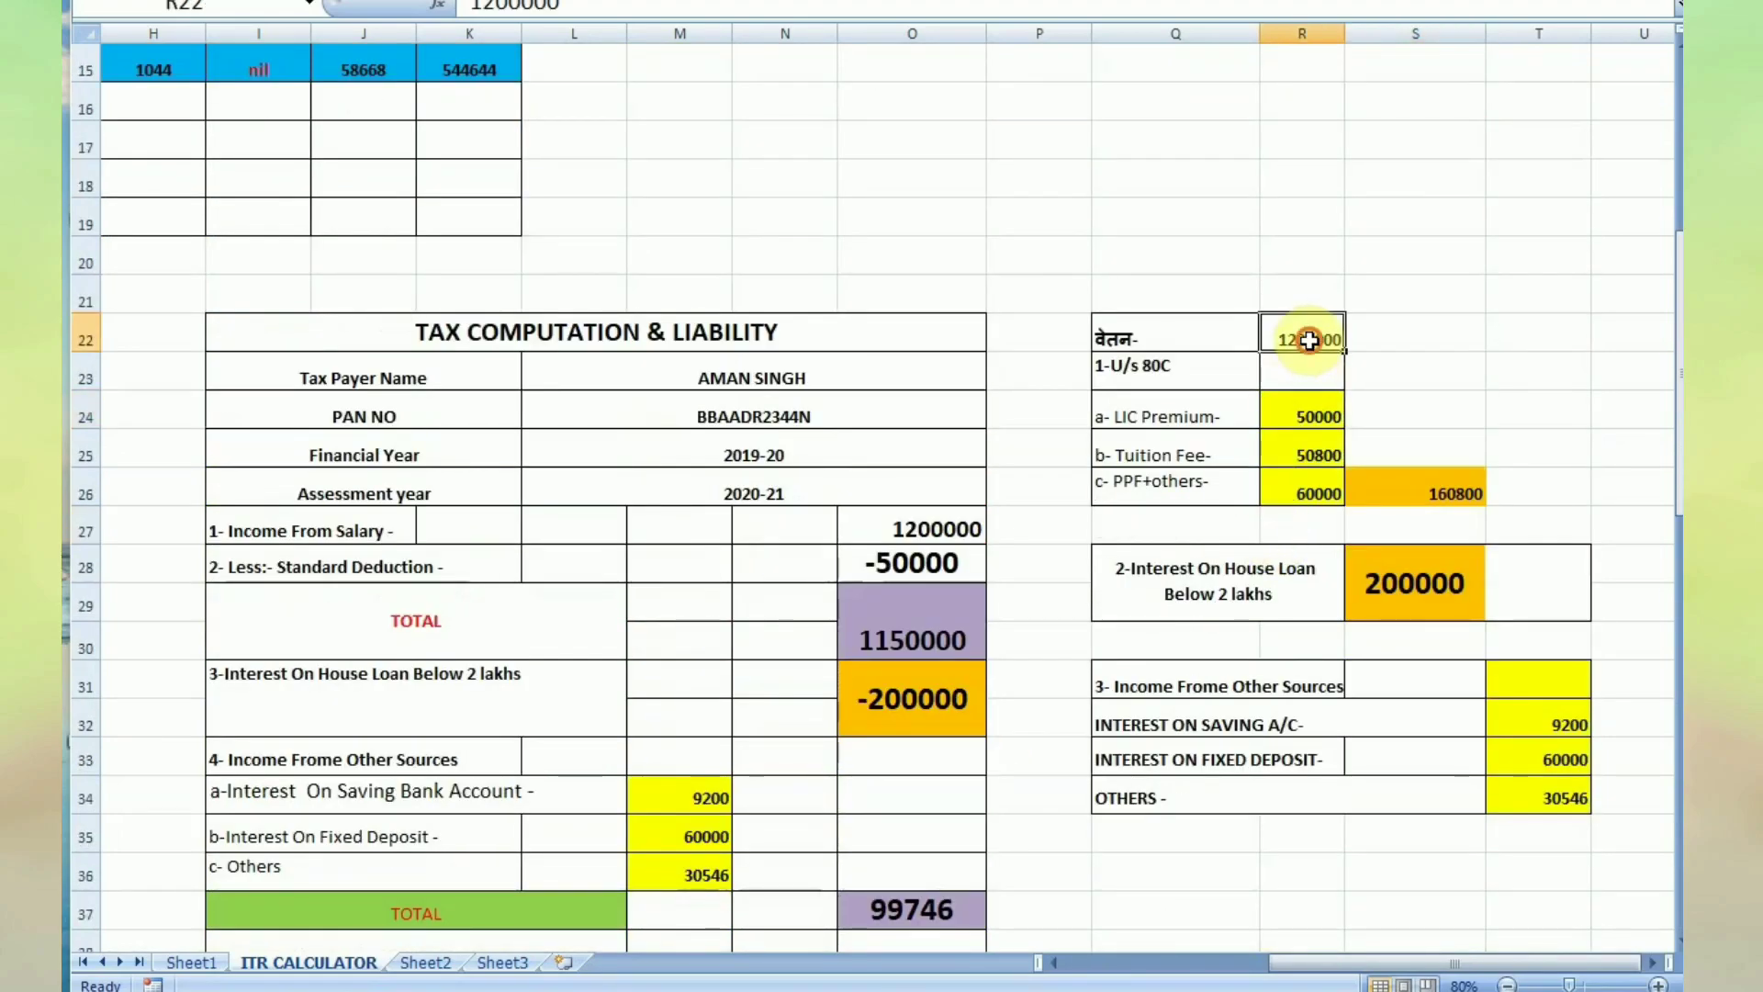
pyautogui.press('BackSpace')
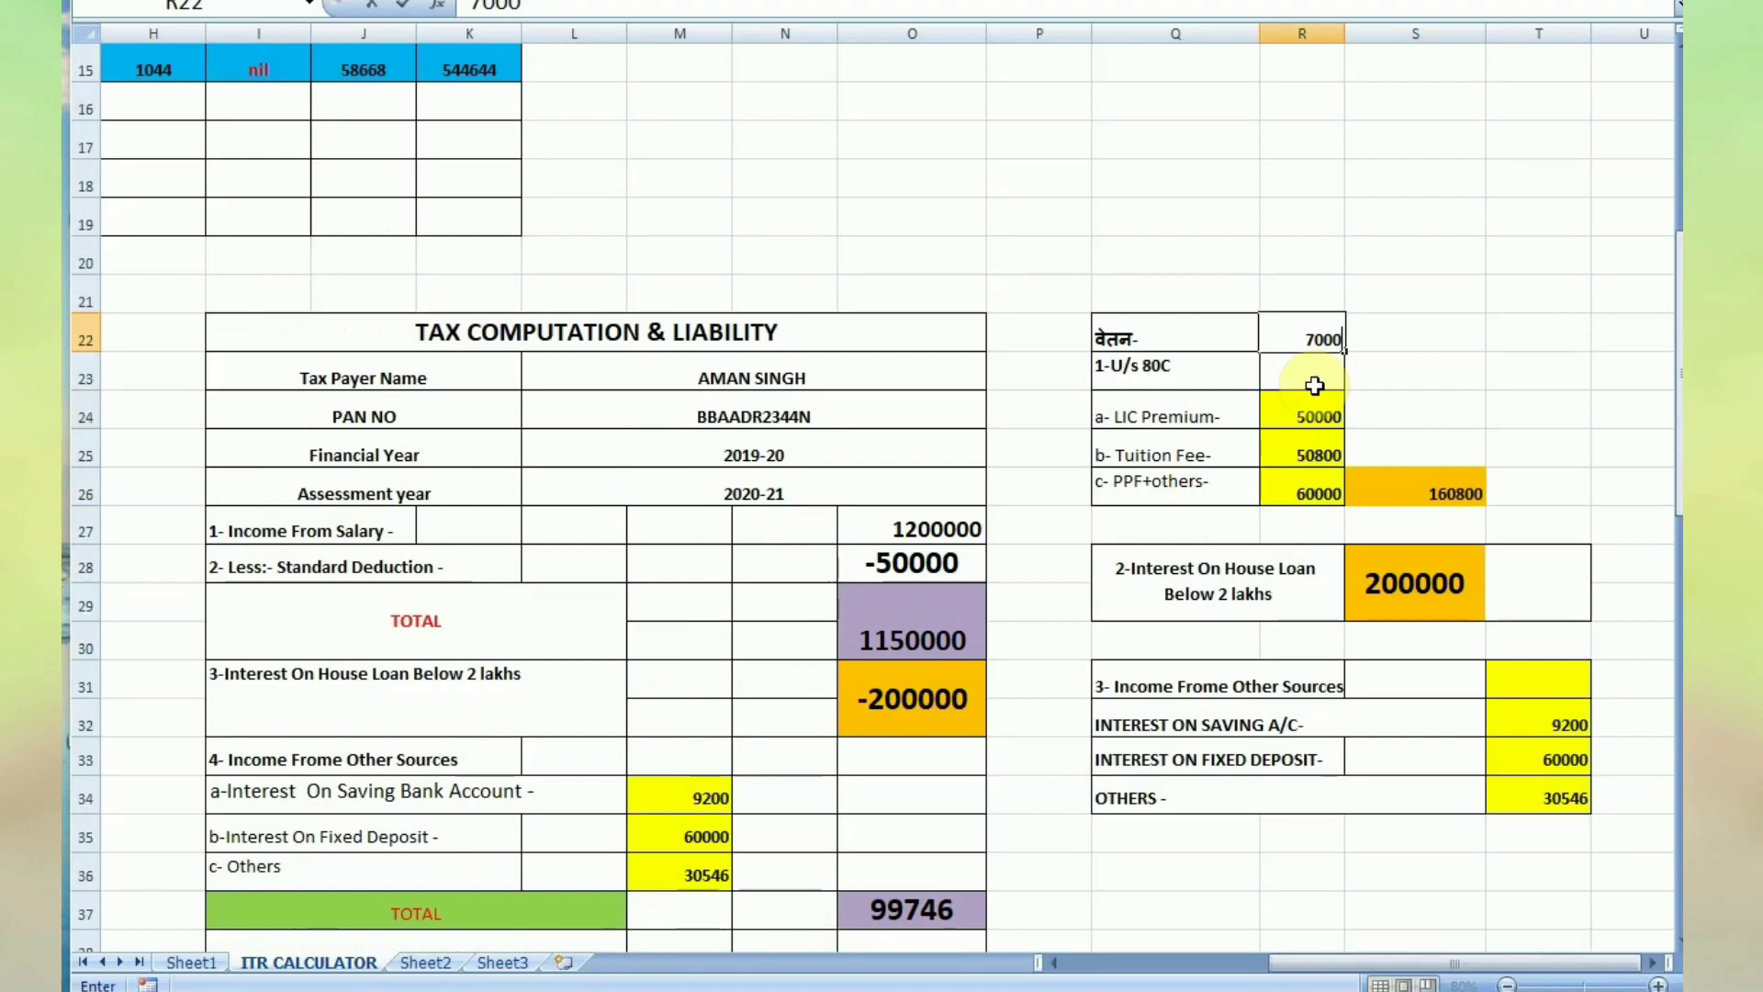
pyautogui.write('70000')
pyautogui.press('Tab')
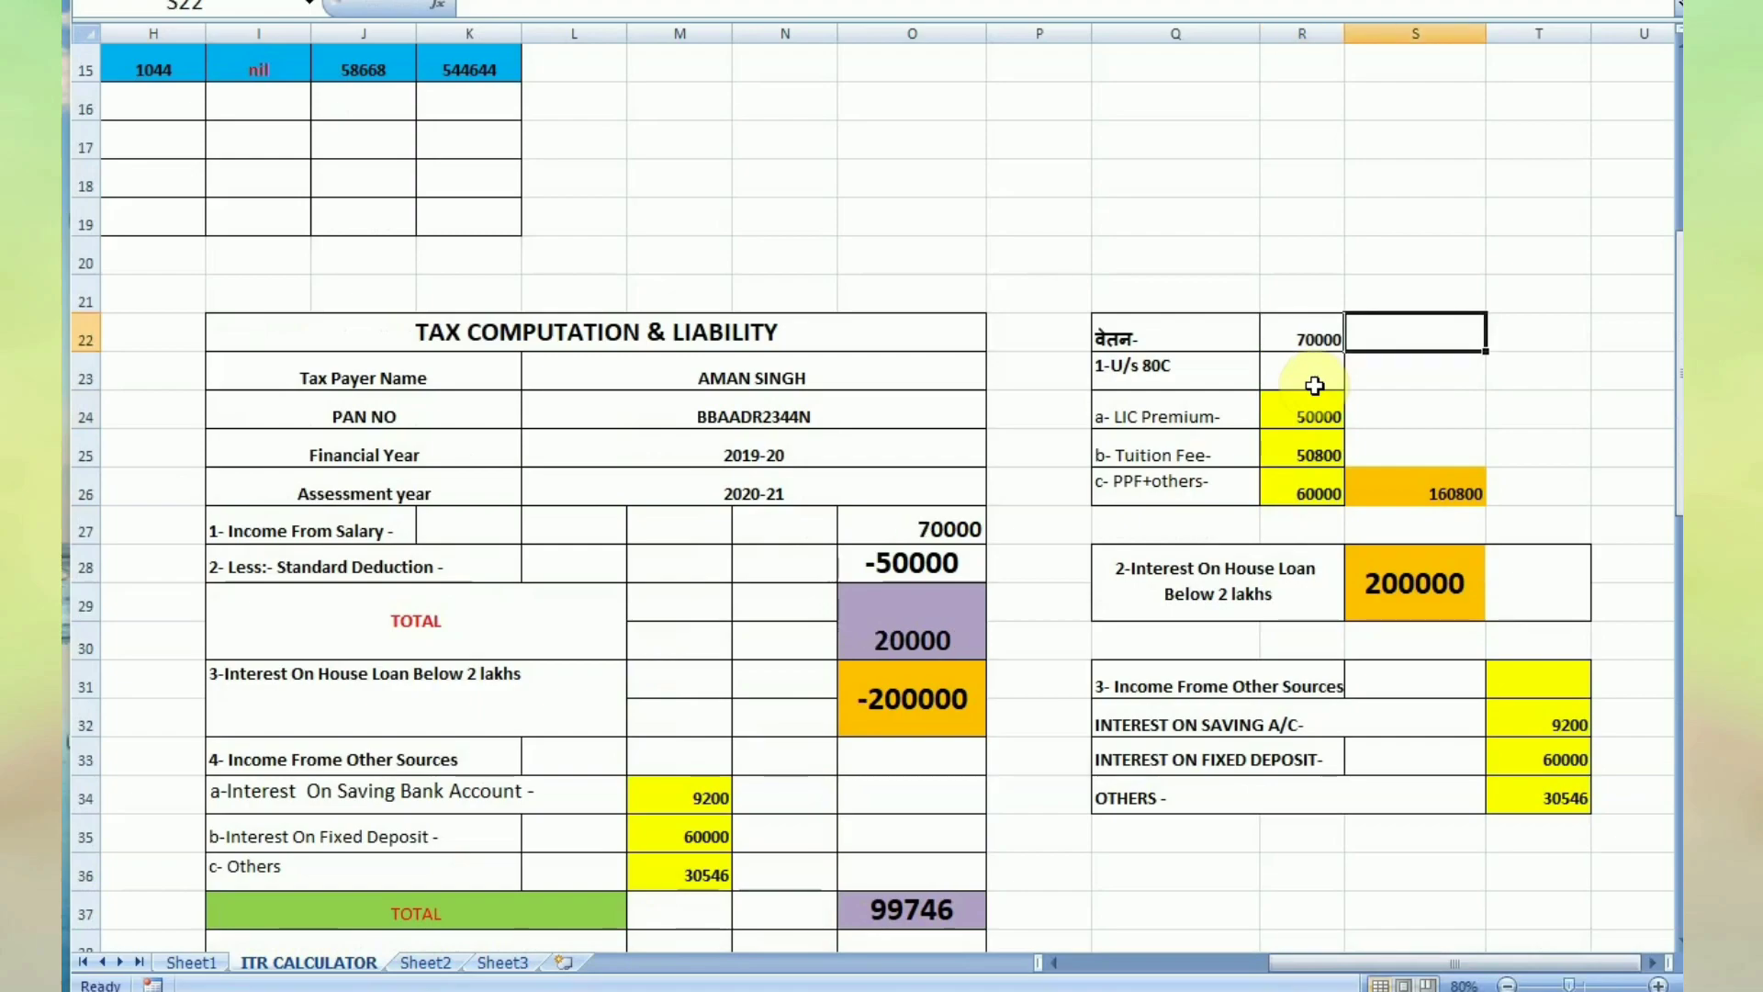
pyautogui.click(1318, 346)
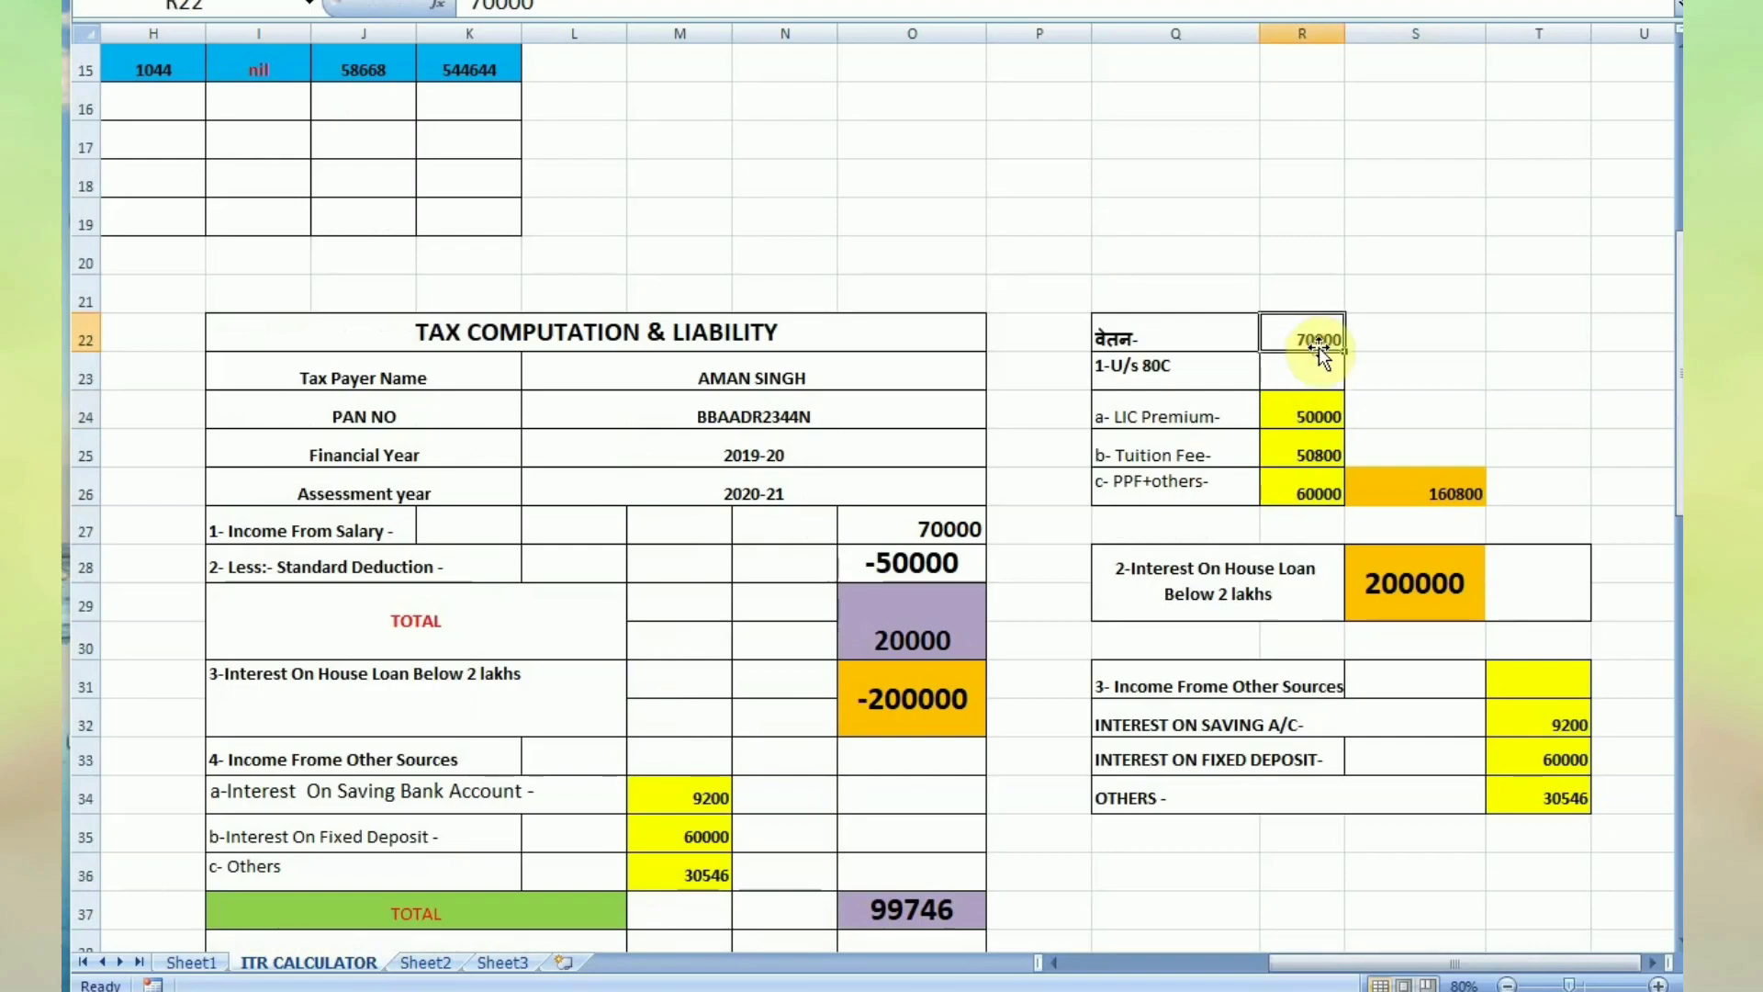
pyautogui.write('0')
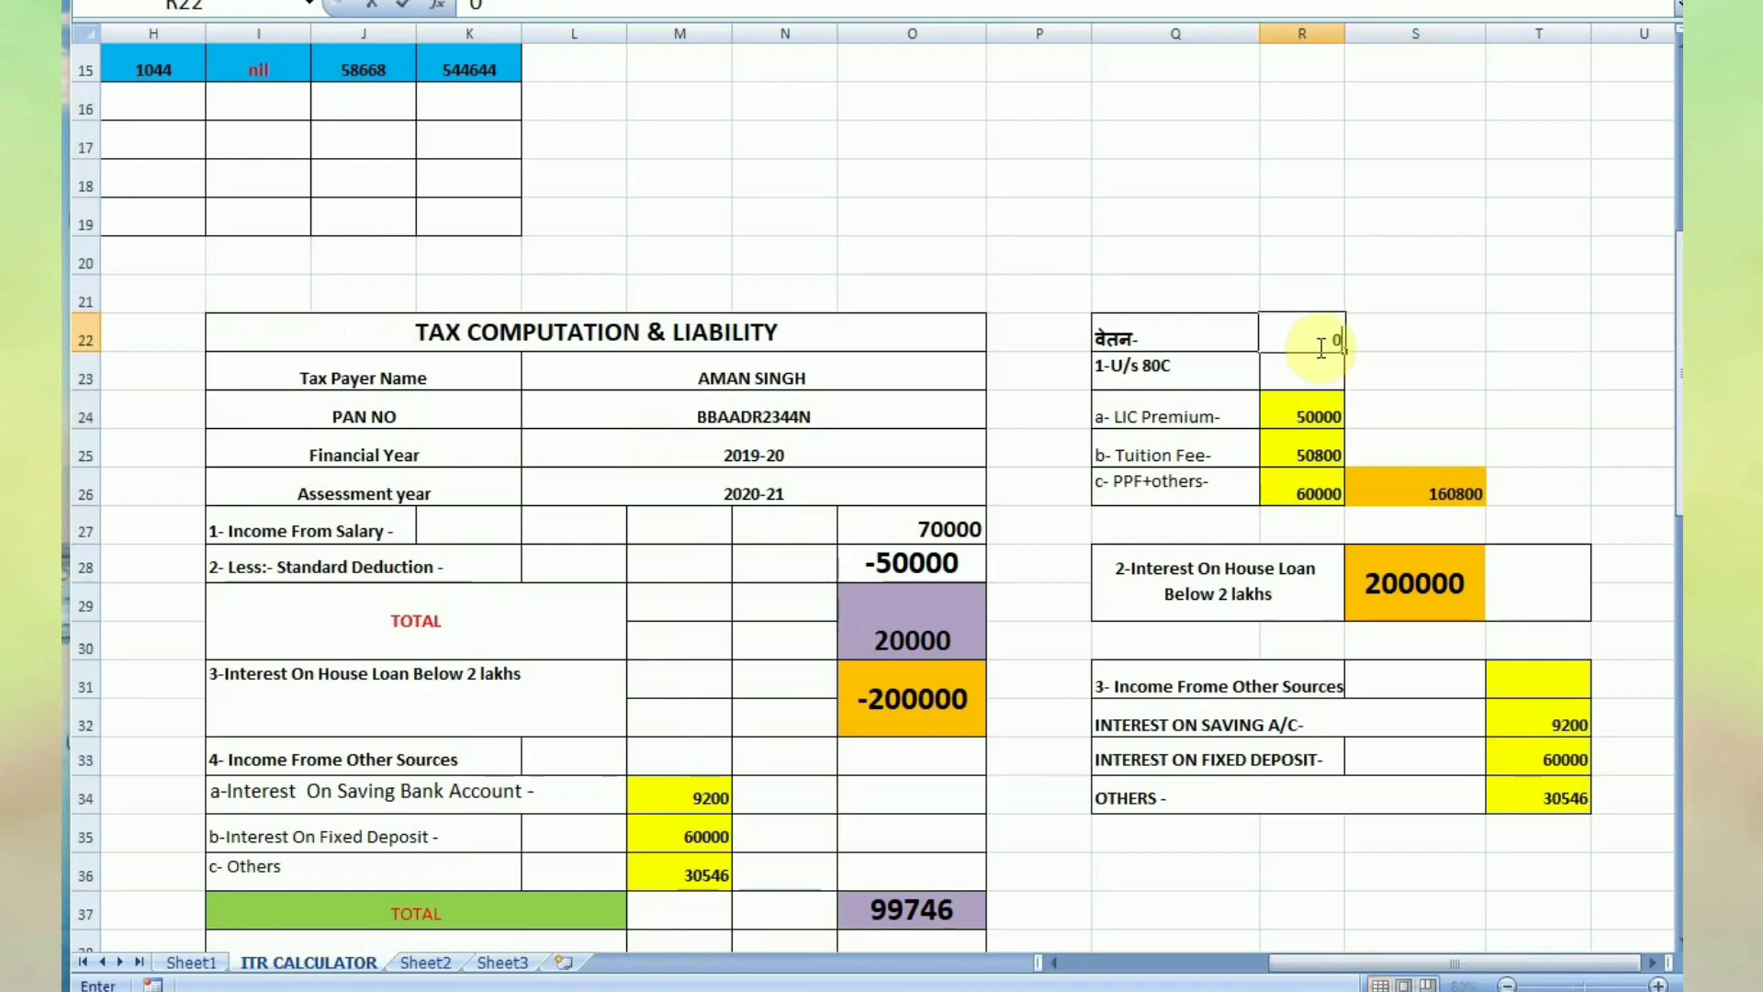
pyautogui.press('Tab')
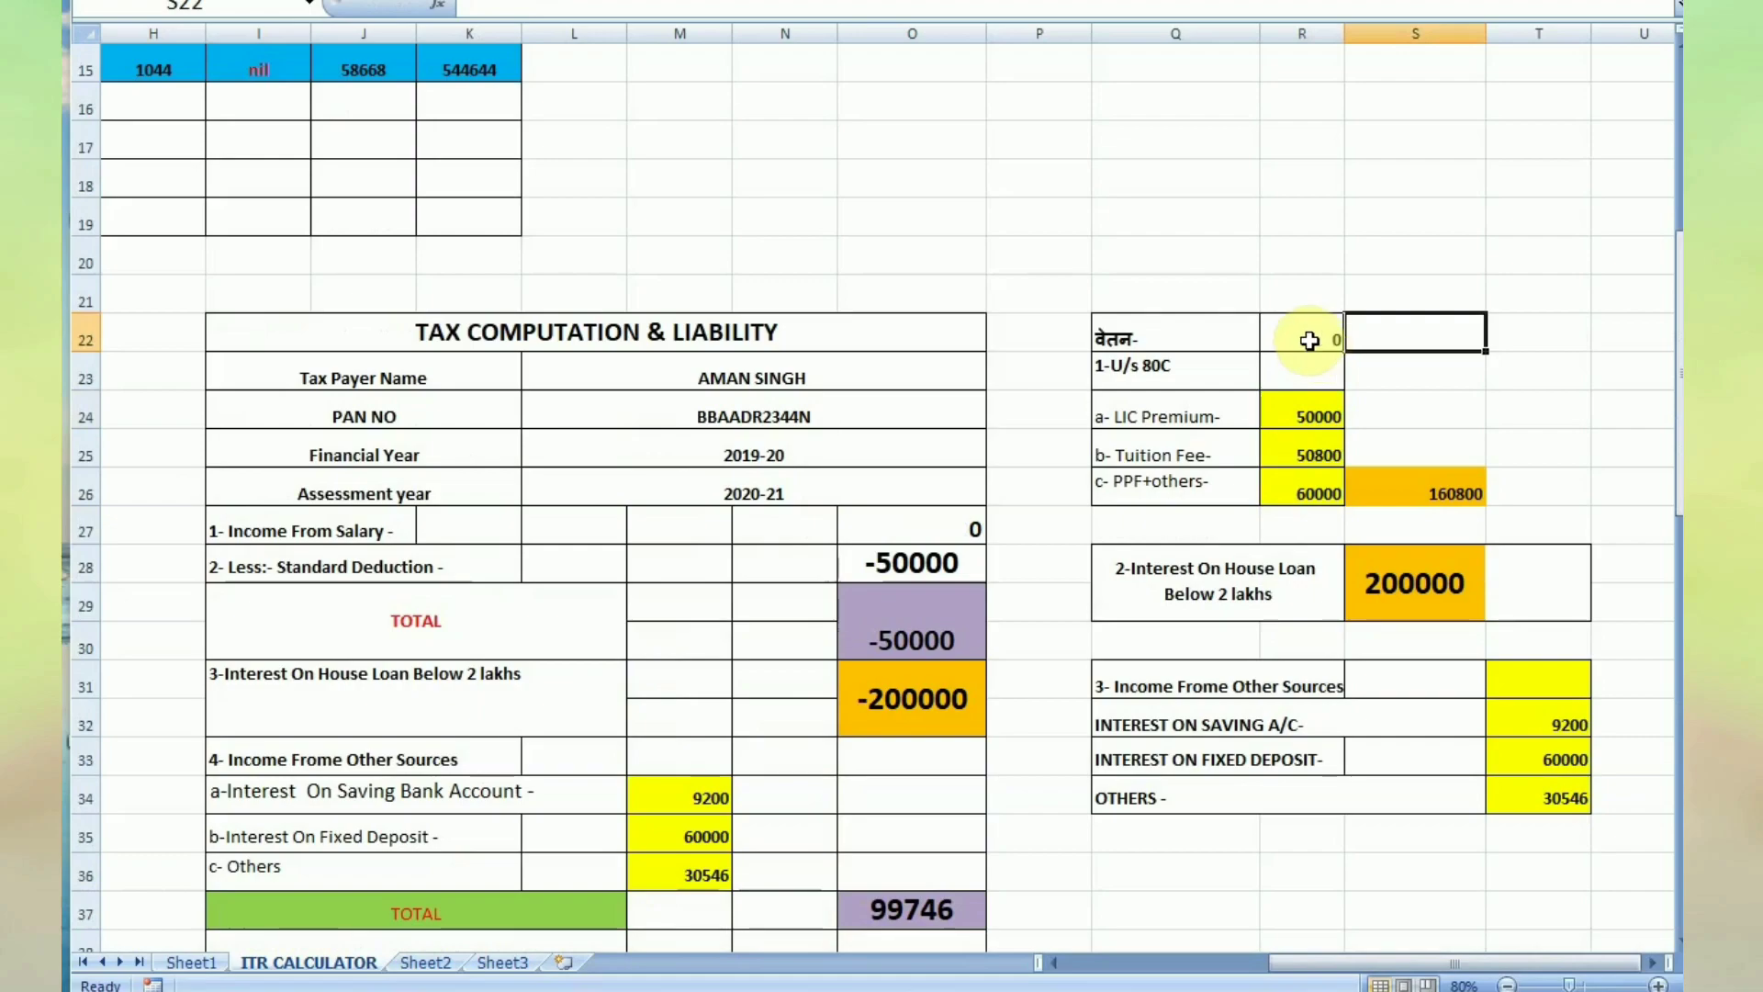
# Set the salary (वेतन) input to 700000 and check the computation rows down to total gross income.
pyautogui.click(1302, 340)
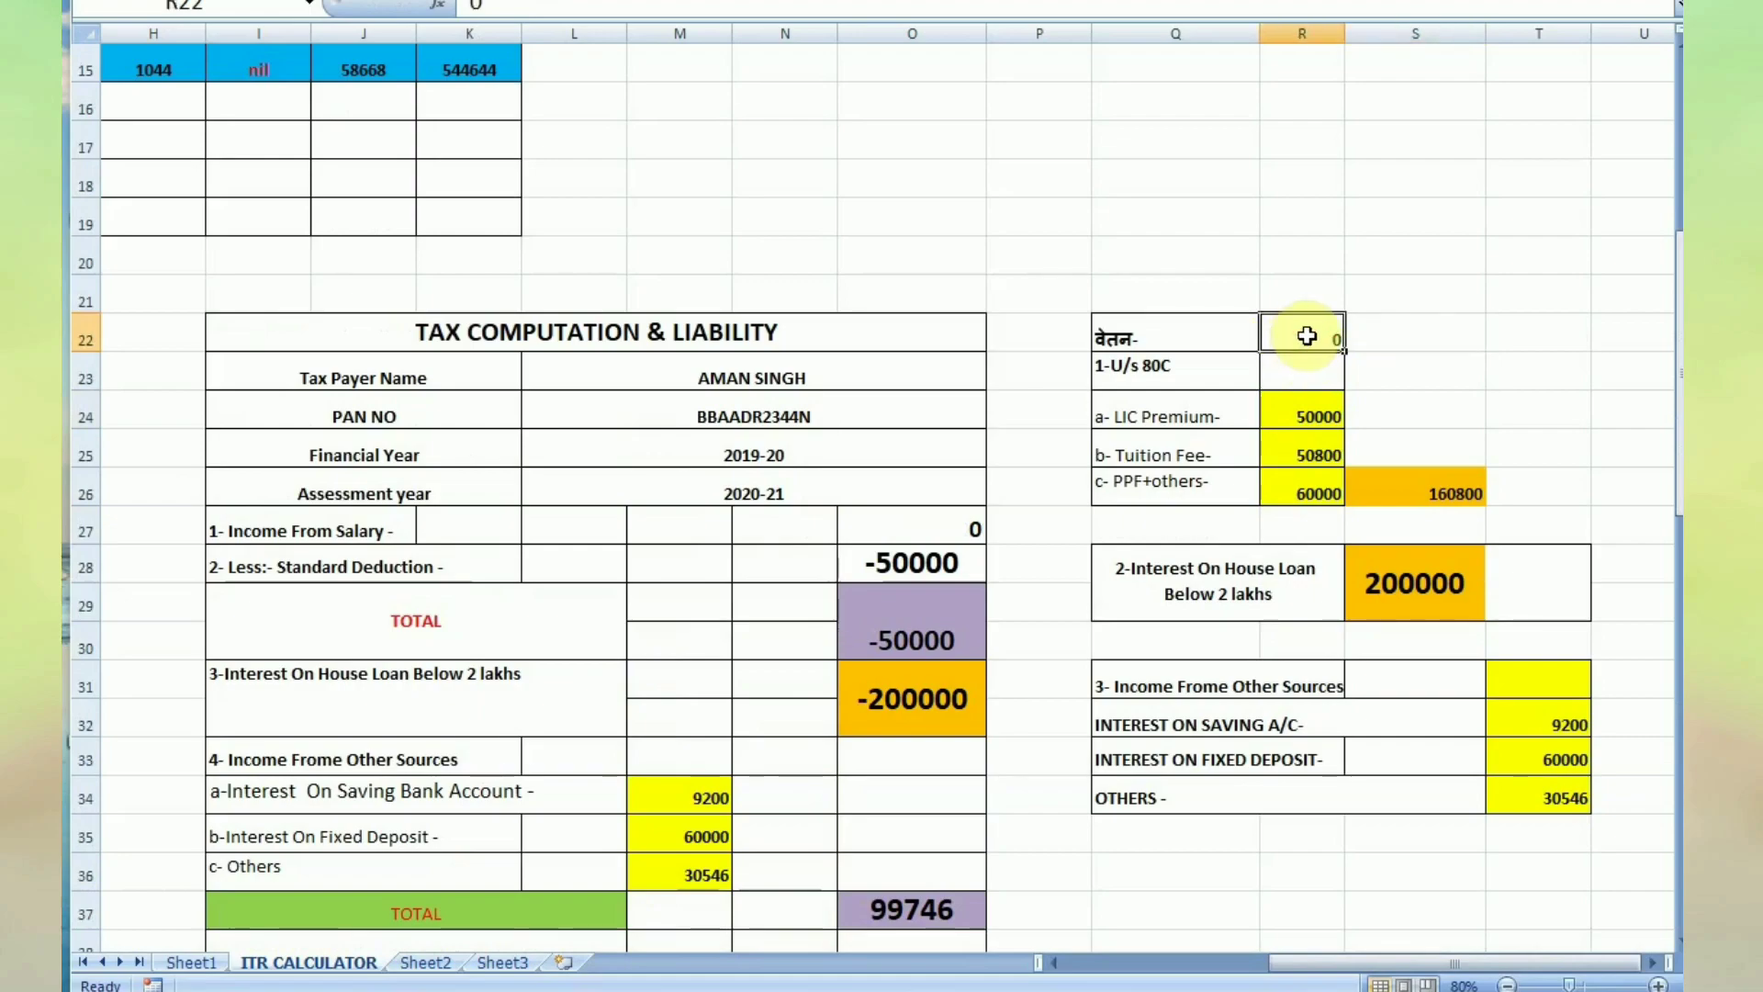
pyautogui.write('700000')
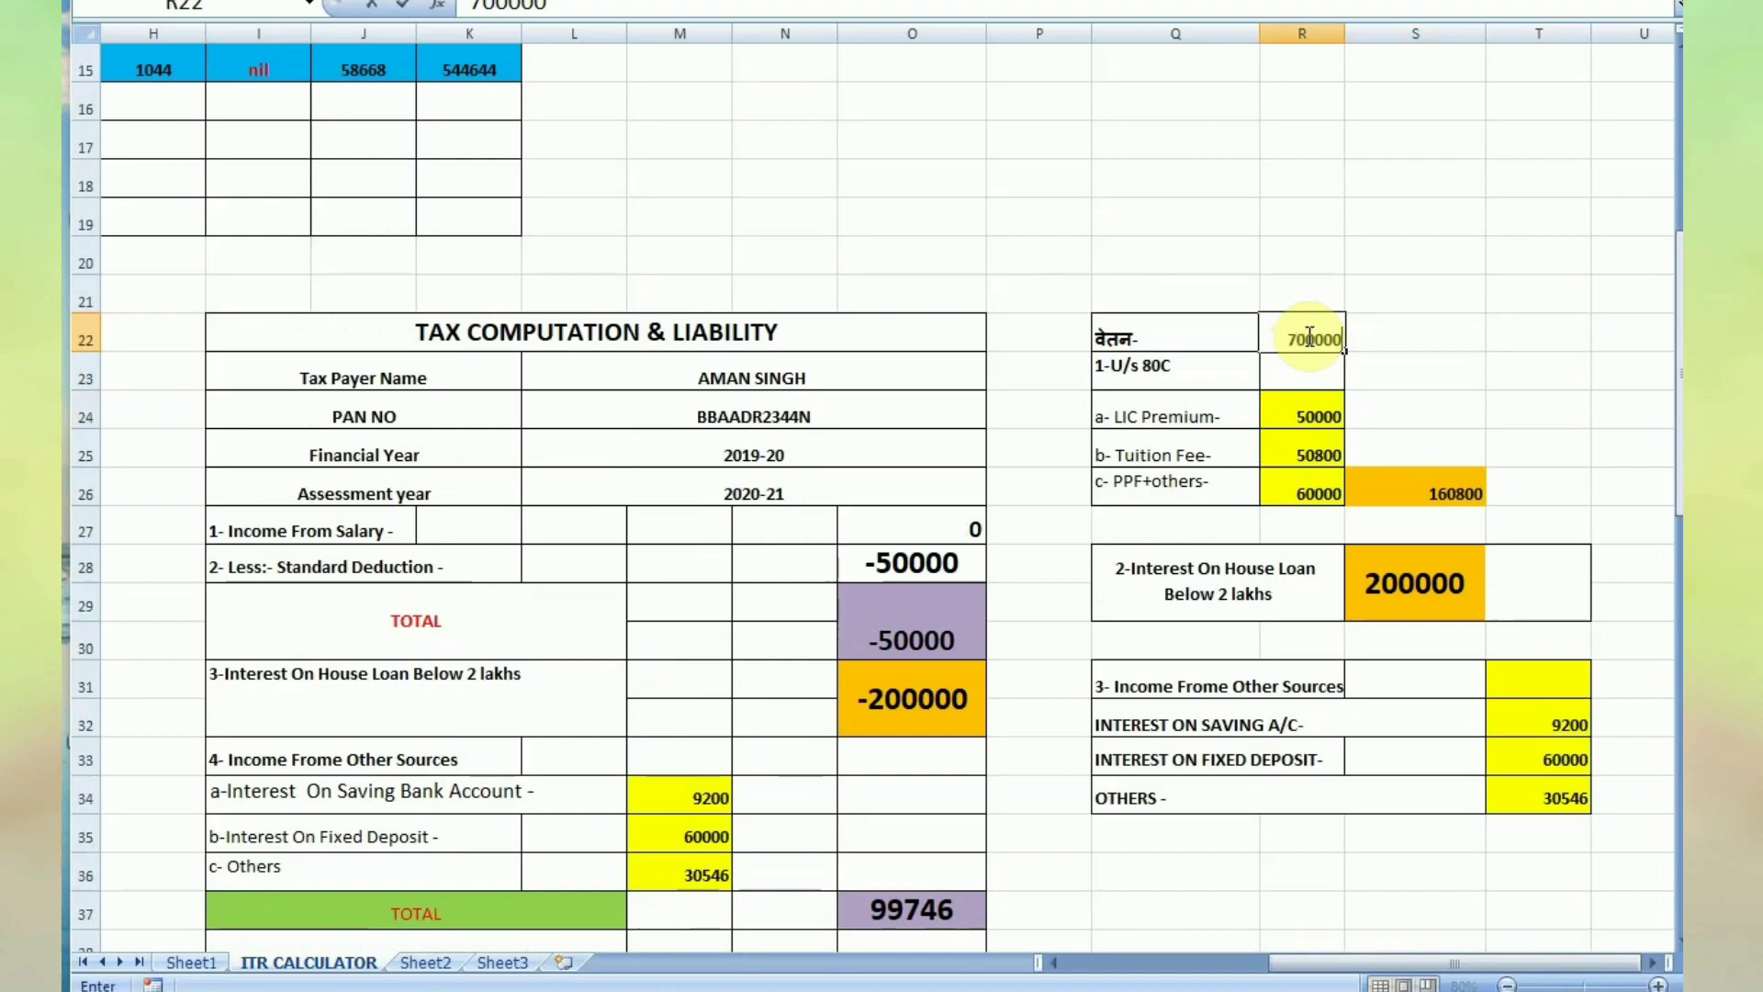
pyautogui.press('Tab')
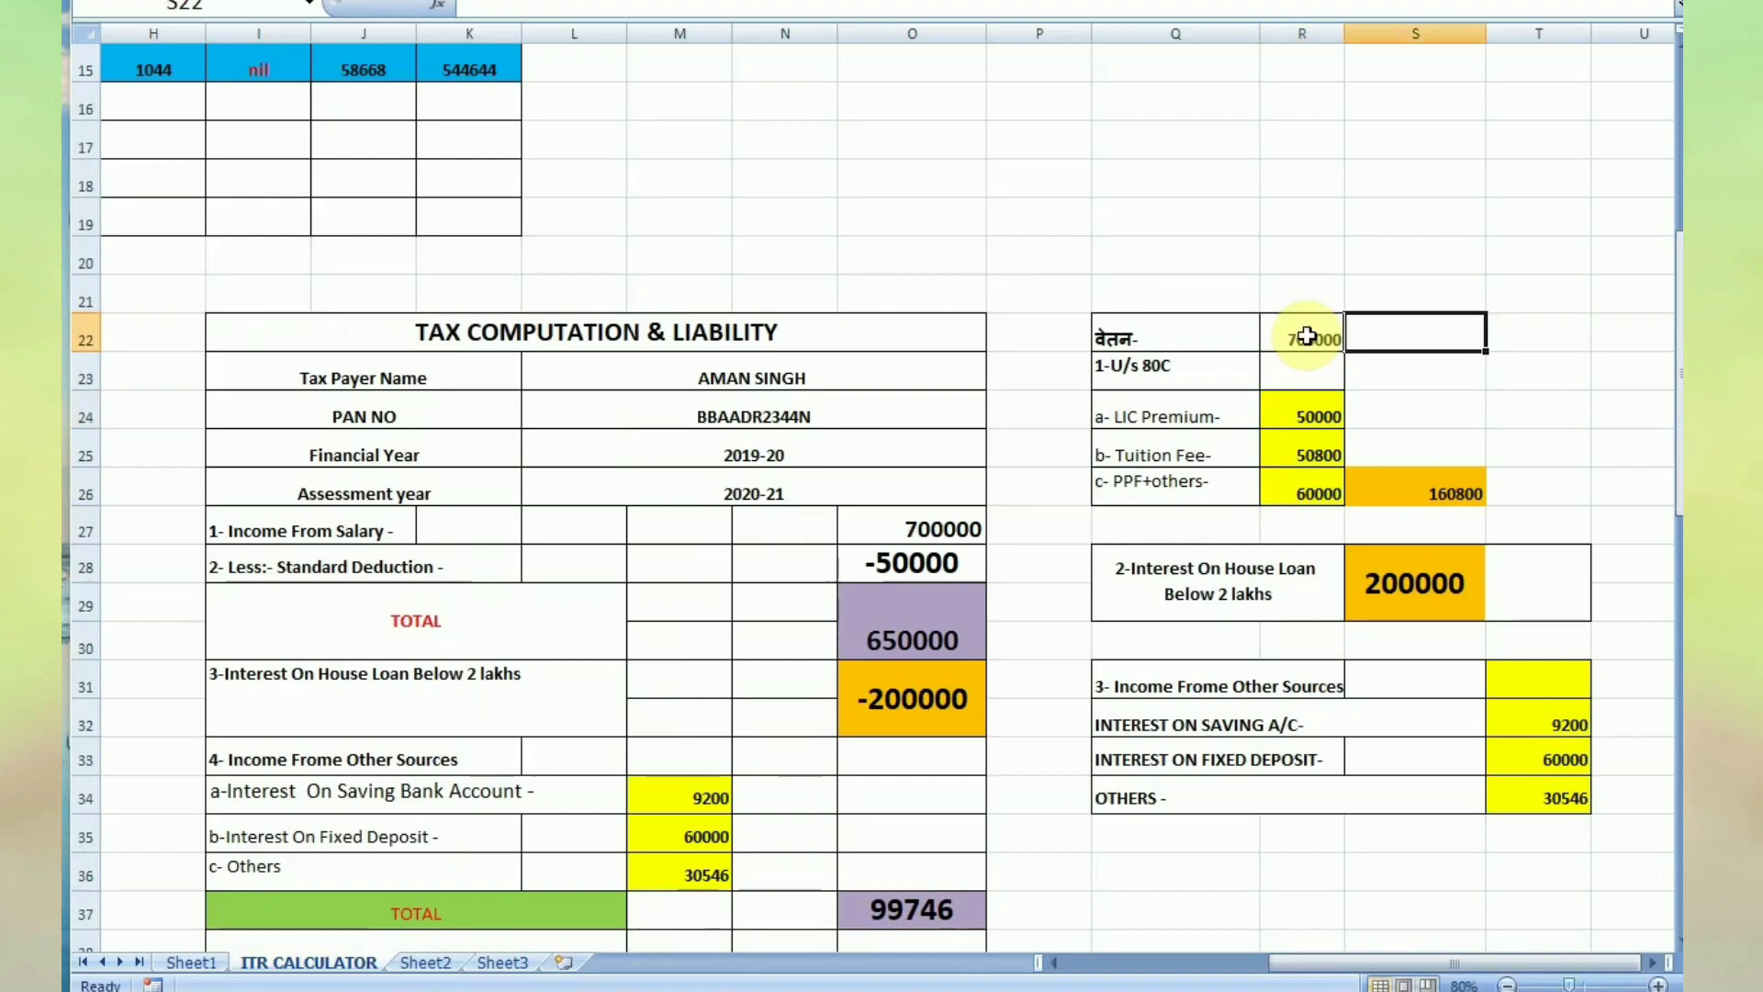
pyautogui.scroll(-2, 919, 873)
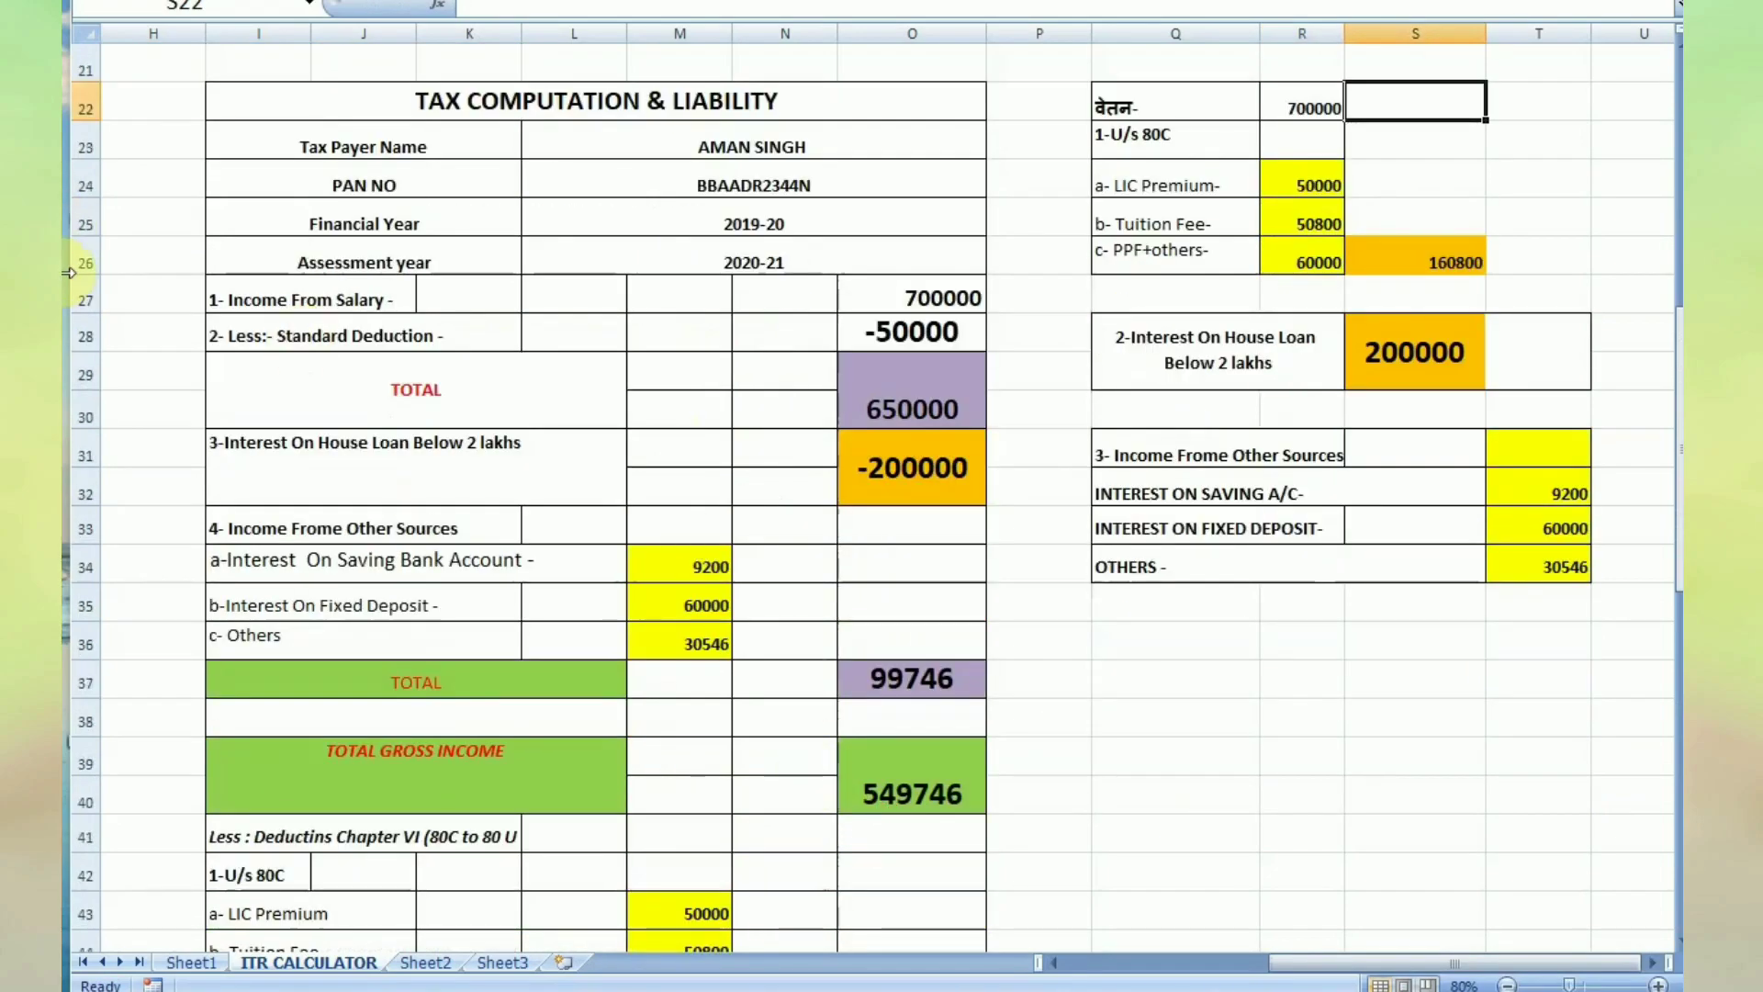
pyautogui.scroll(-1, 895, 441)
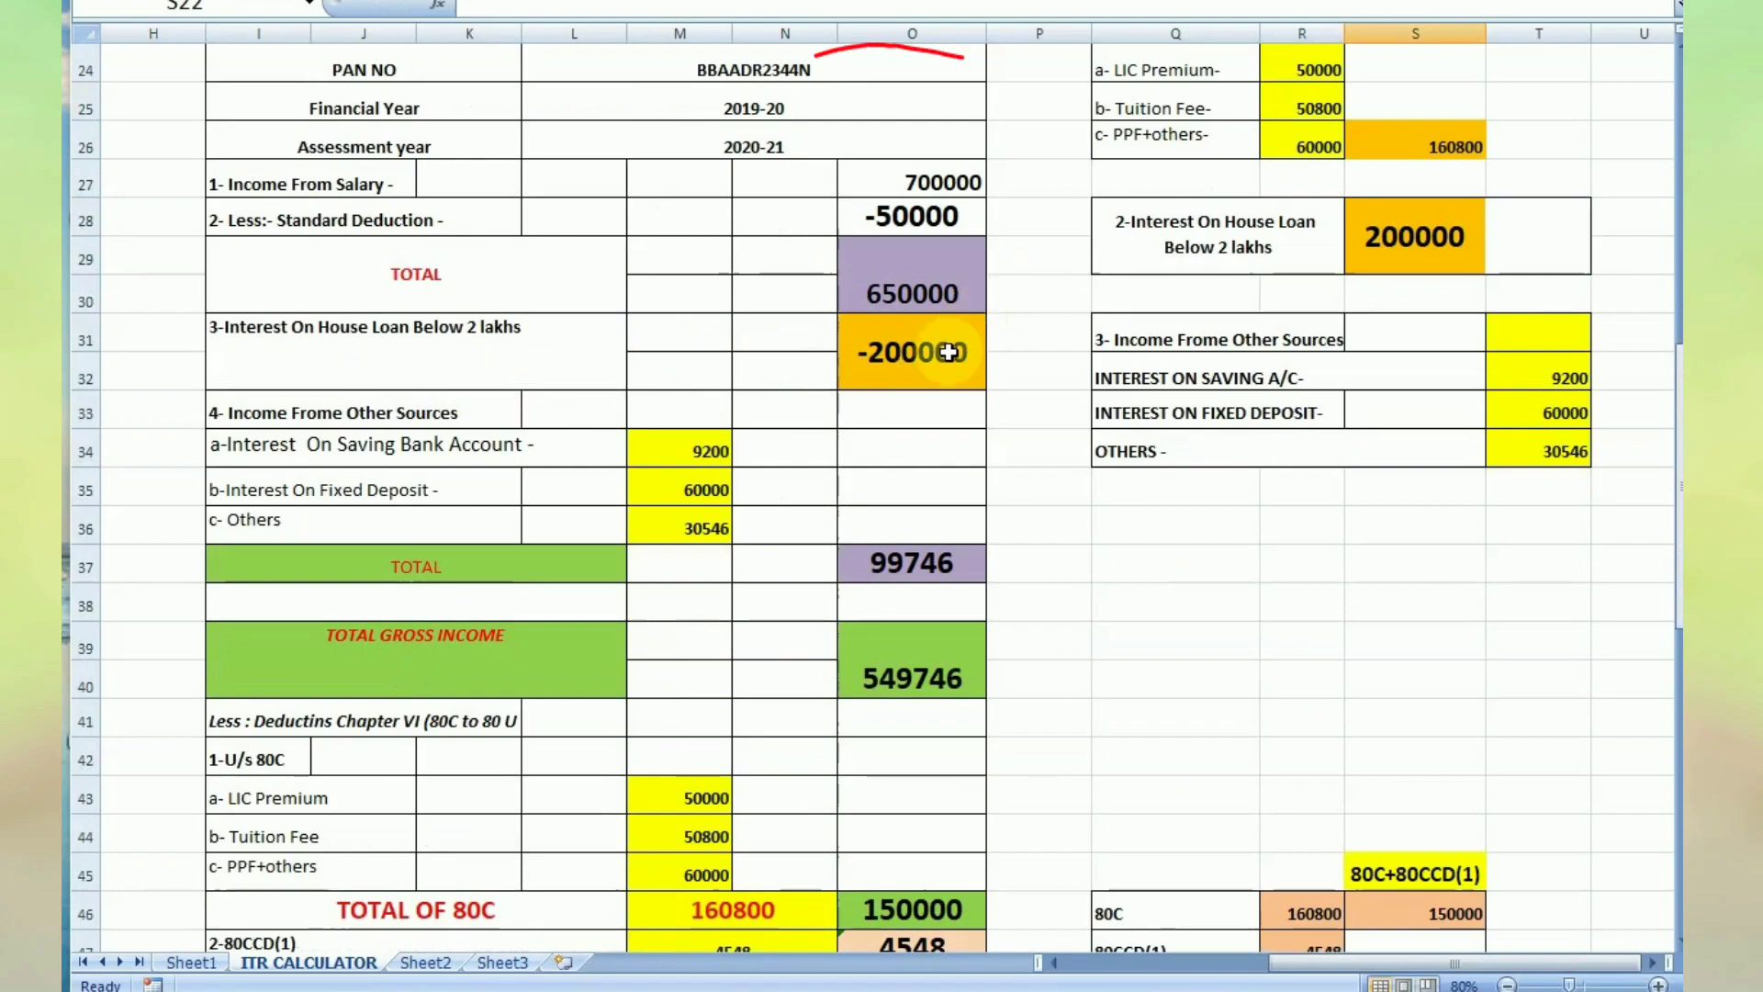
pyautogui.scroll(-1, 918, 402)
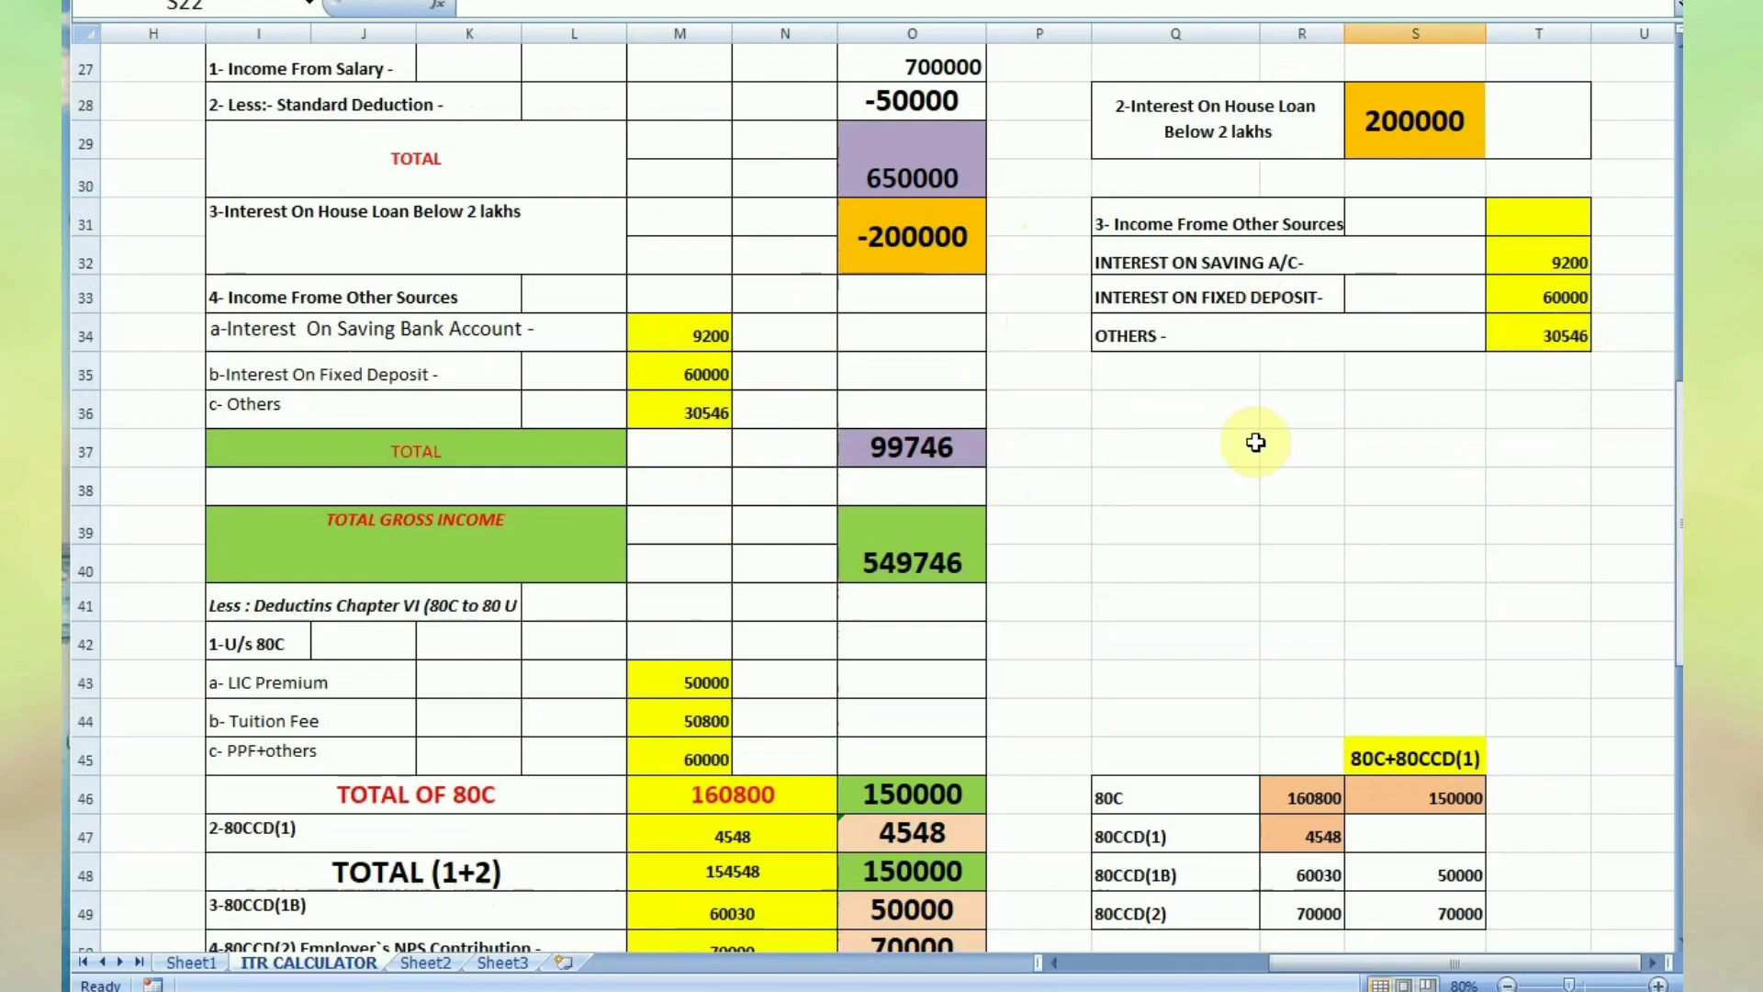
# Set the Others amount in the Income From Other Sources input table to 0.
pyautogui.scroll(2, 1257, 443)
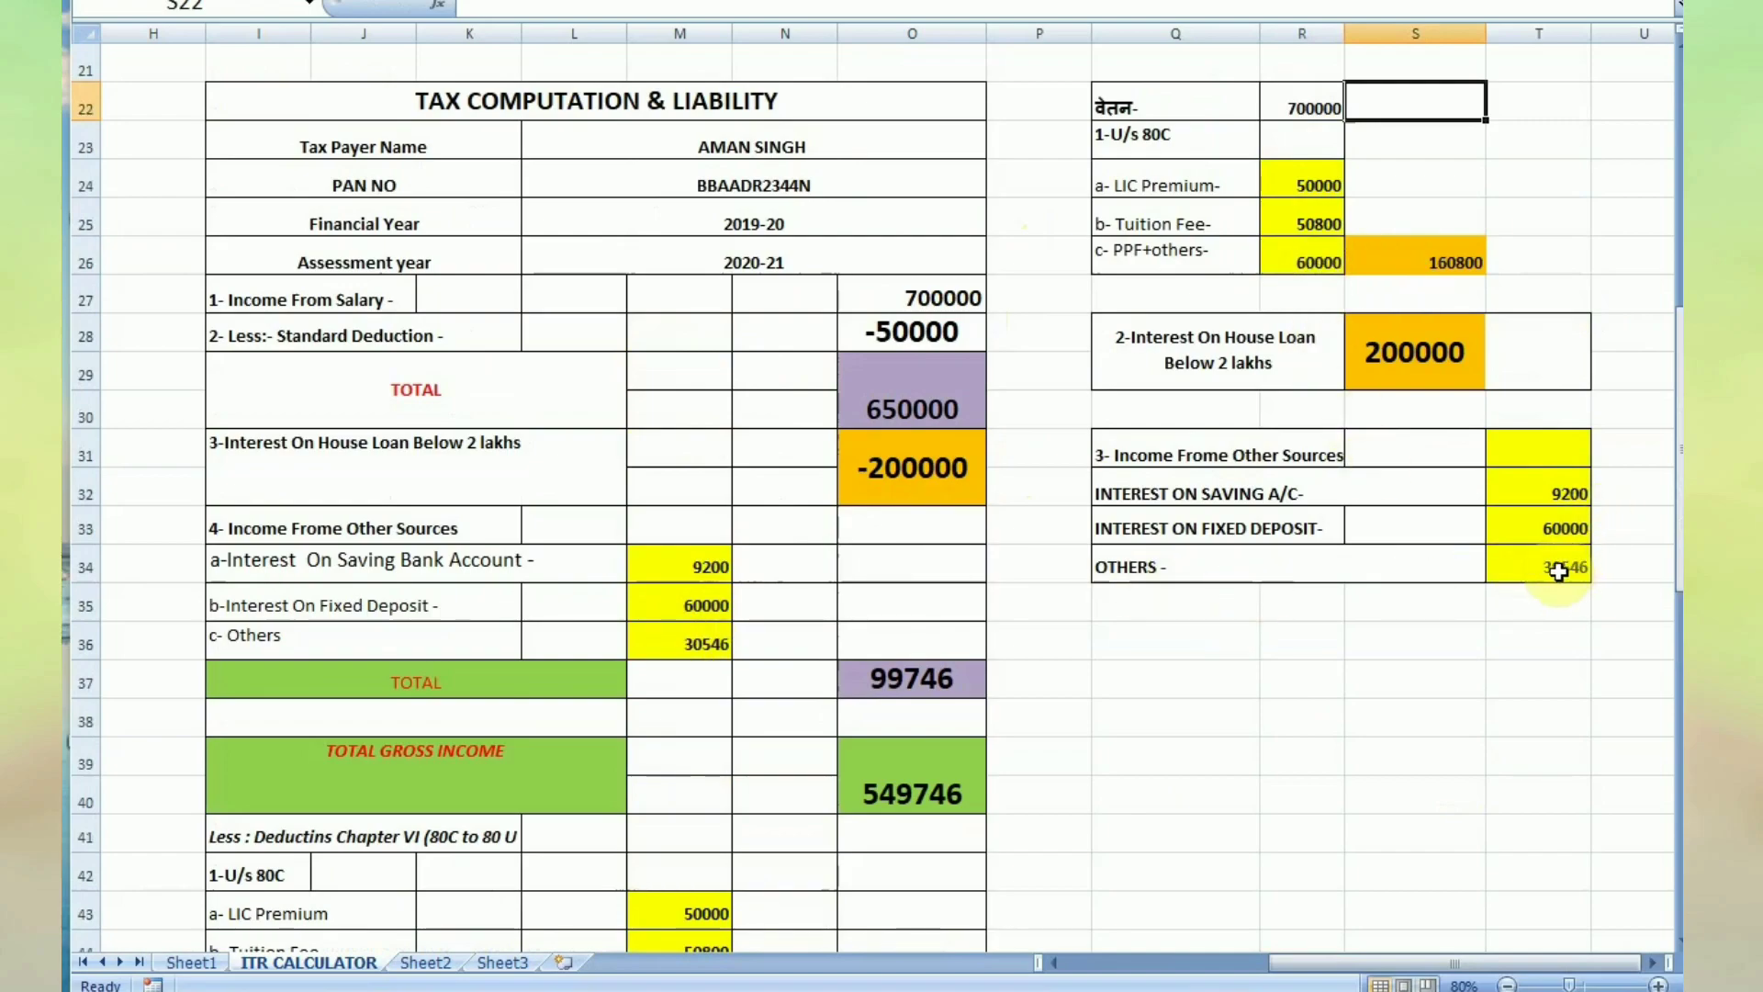
pyautogui.click(1558, 572)
pyautogui.write('0')
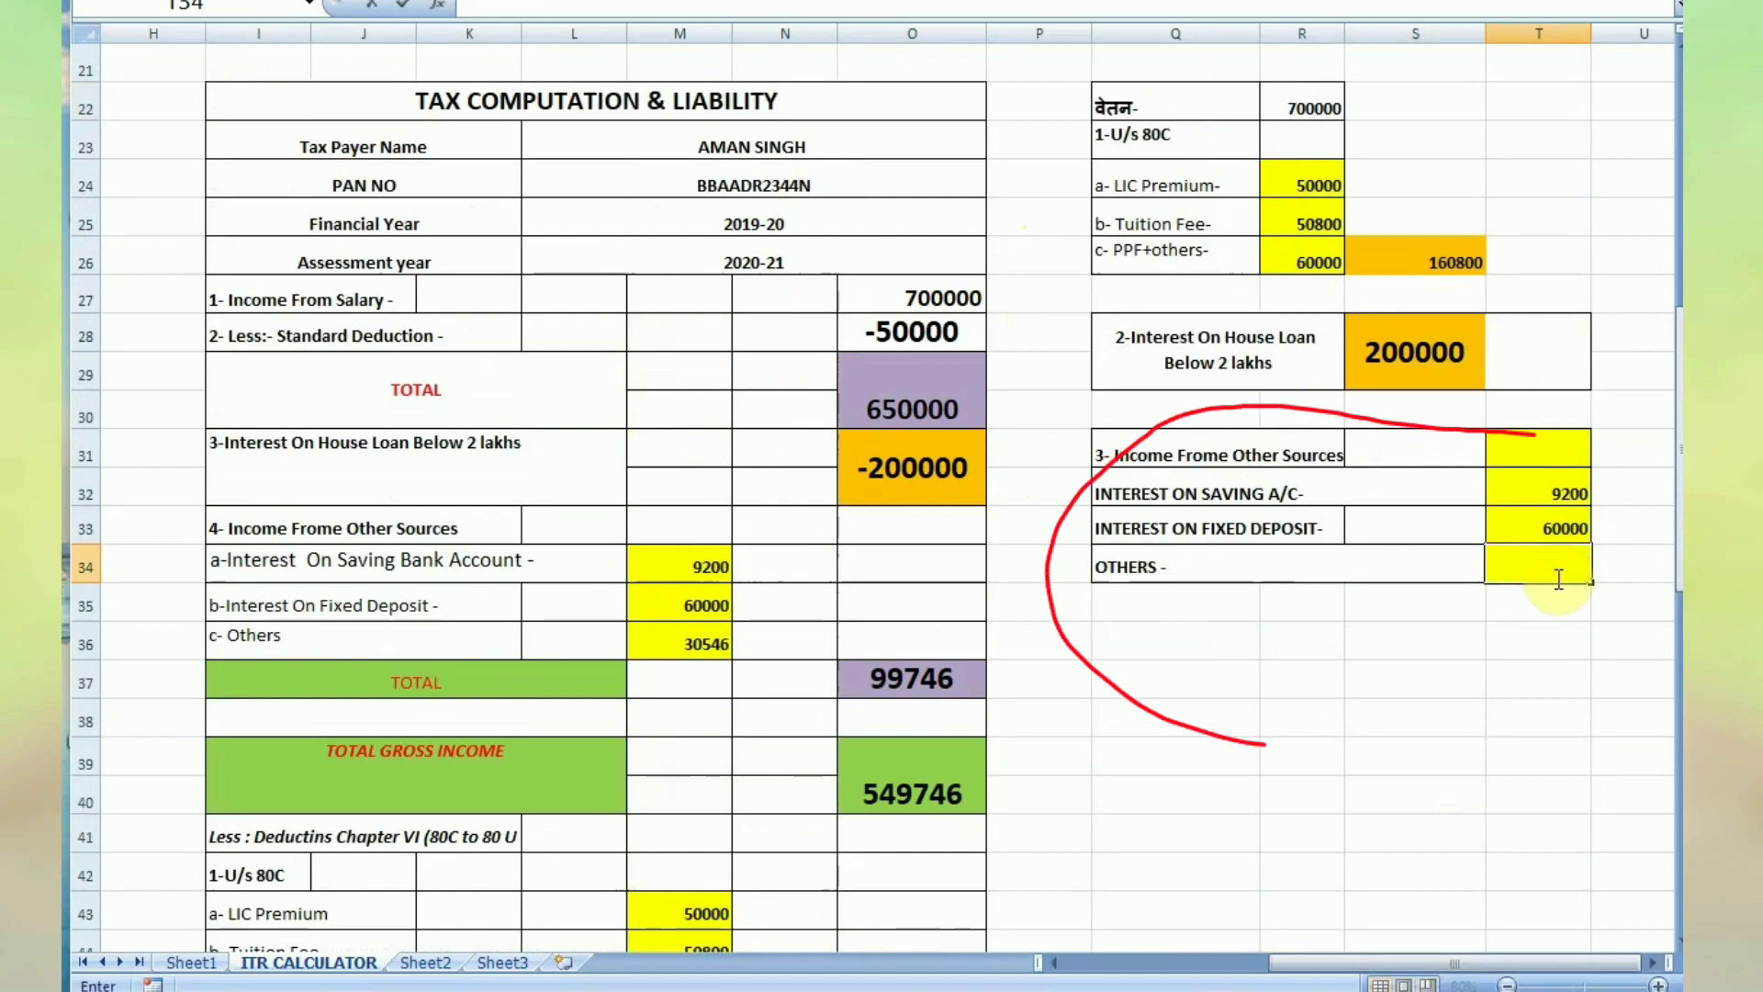
pyautogui.press('Tab')
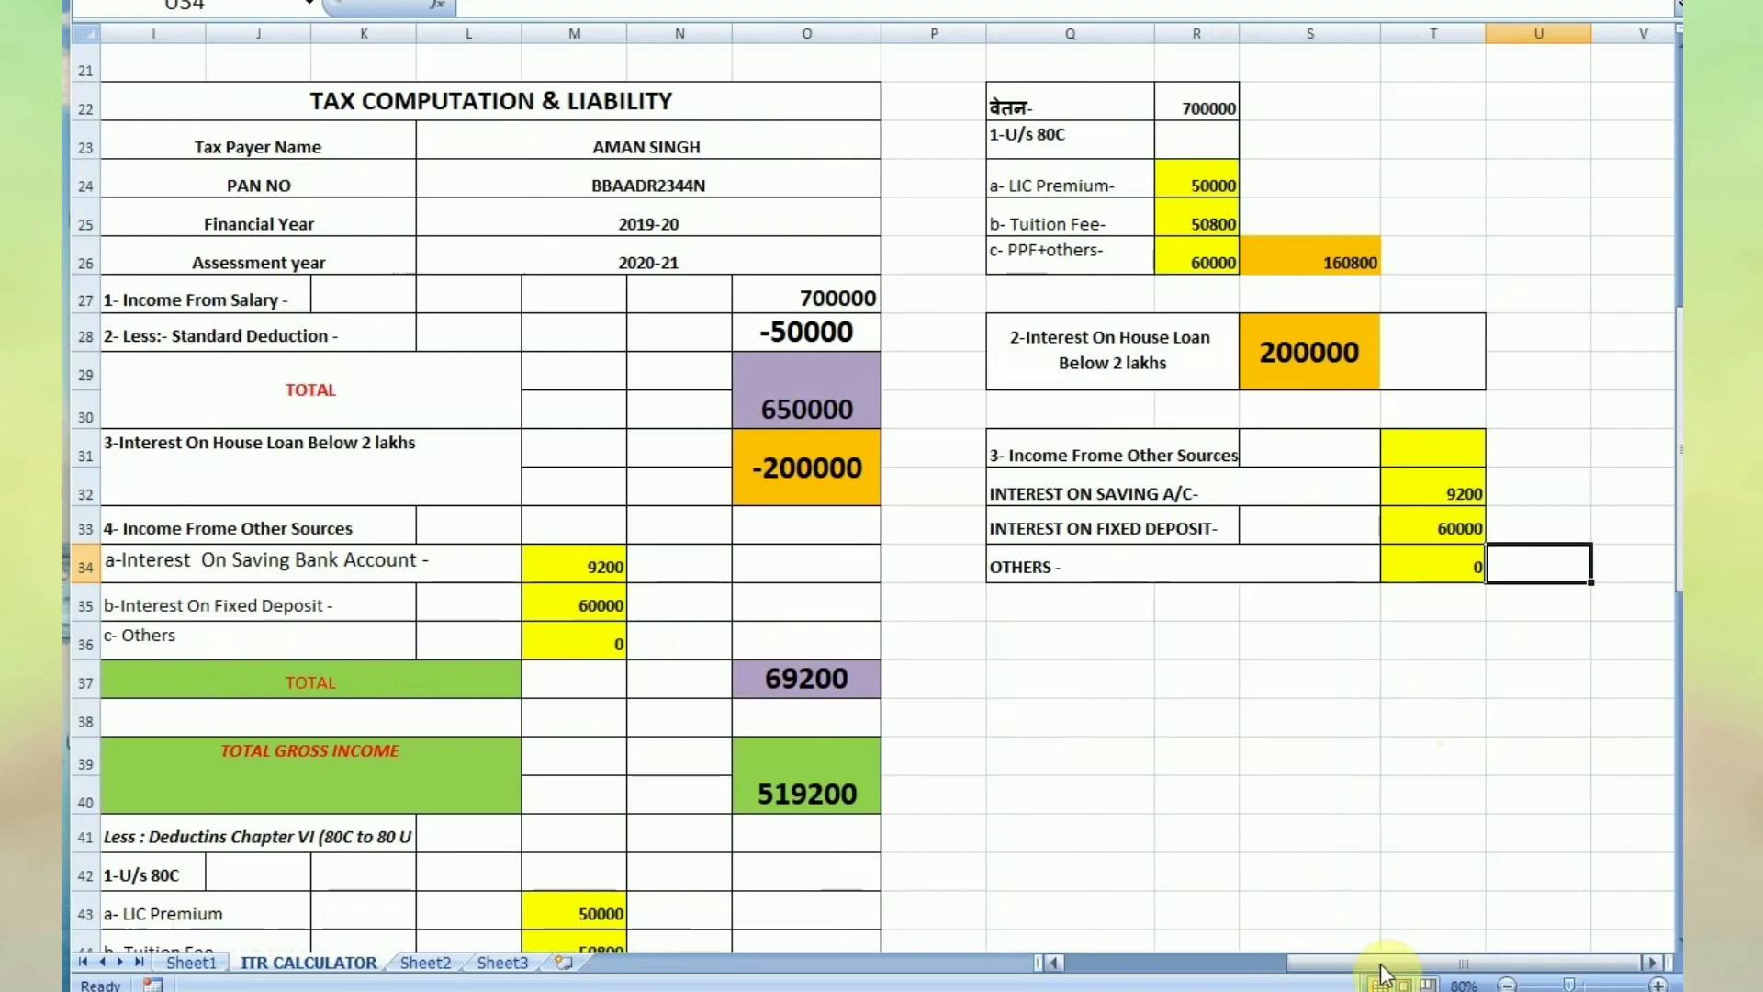
# Examine the computation from total gross income through the deductions, net taxable income, slab table and 87A rebate to the refund.
pyautogui.click(1109, 964)
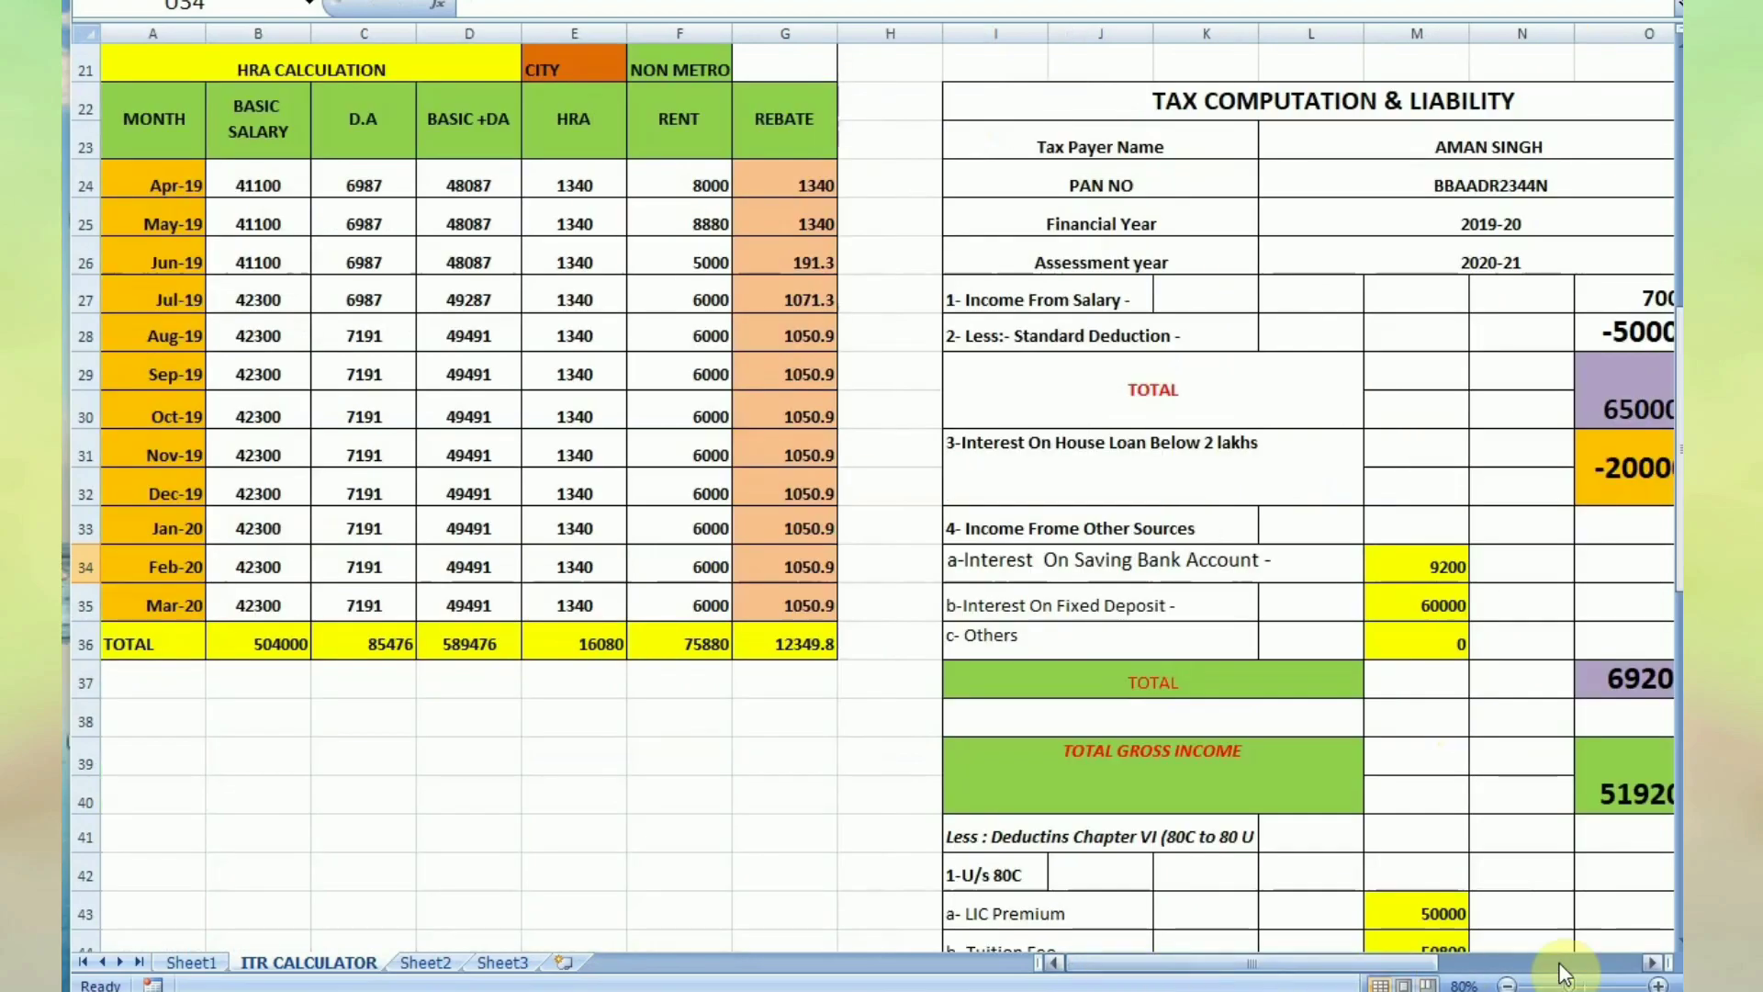
pyautogui.click(1651, 963)
pyautogui.click(1650, 963)
pyautogui.click(1651, 962)
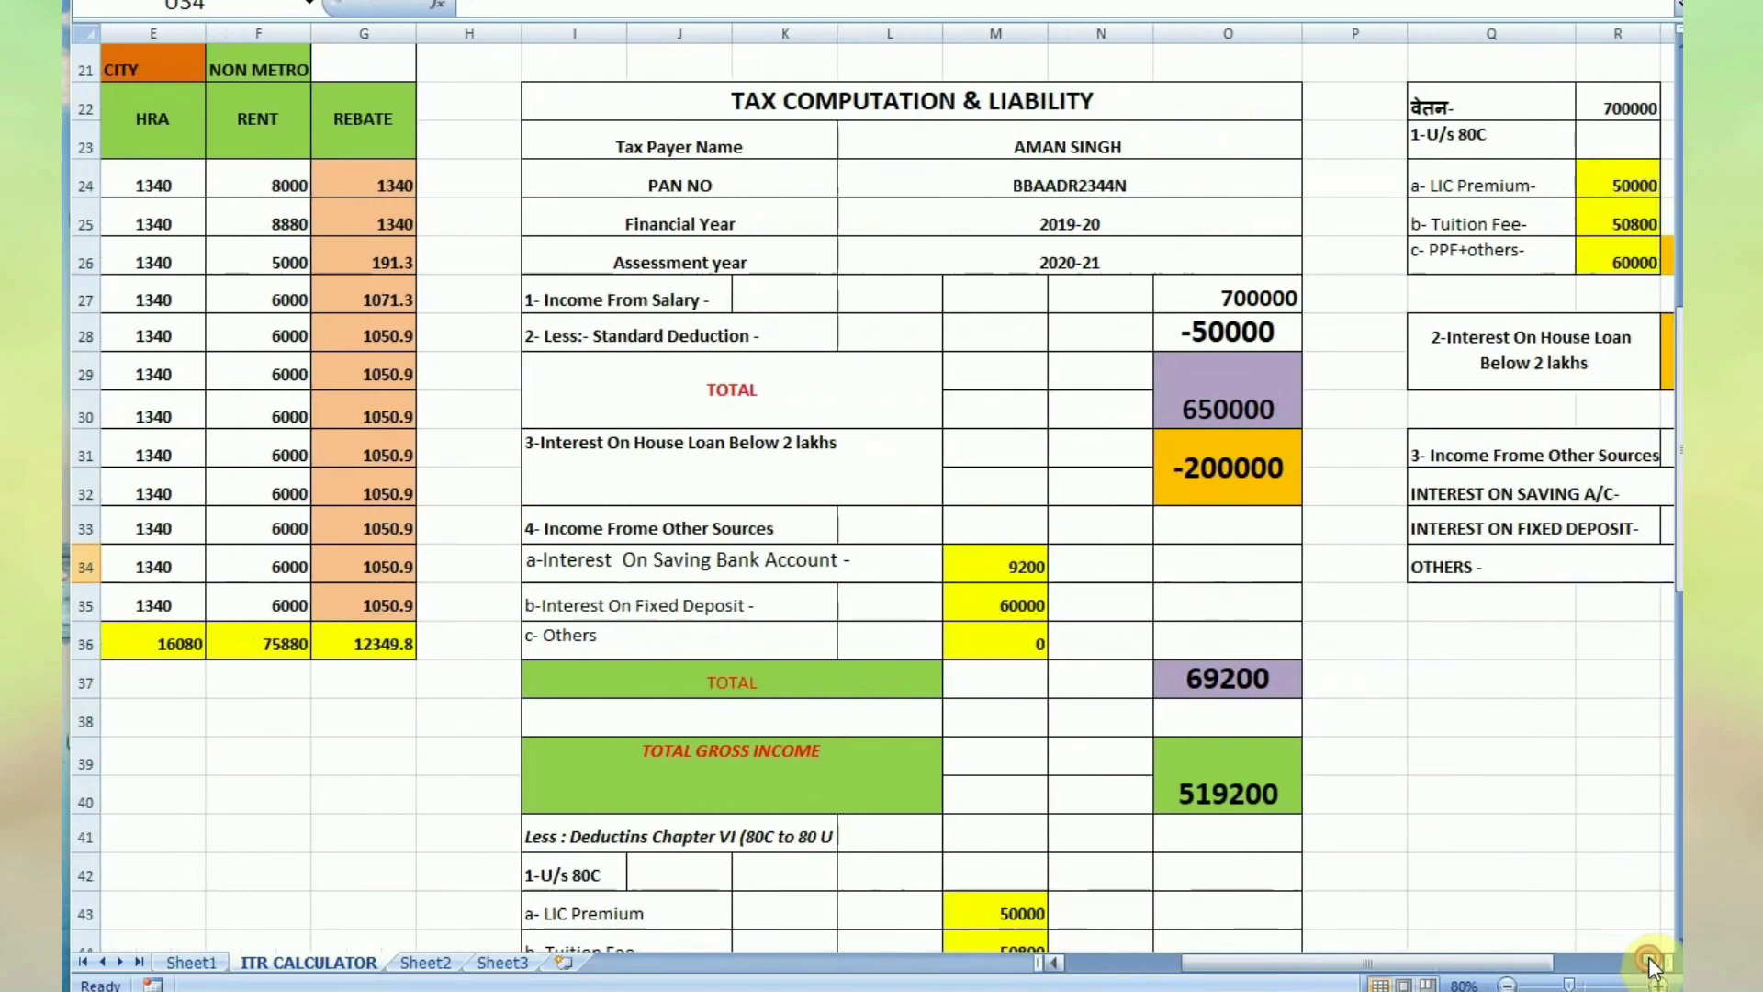
pyautogui.click(1650, 963)
pyautogui.click(1650, 963)
pyautogui.scroll(-2, 1419, 798)
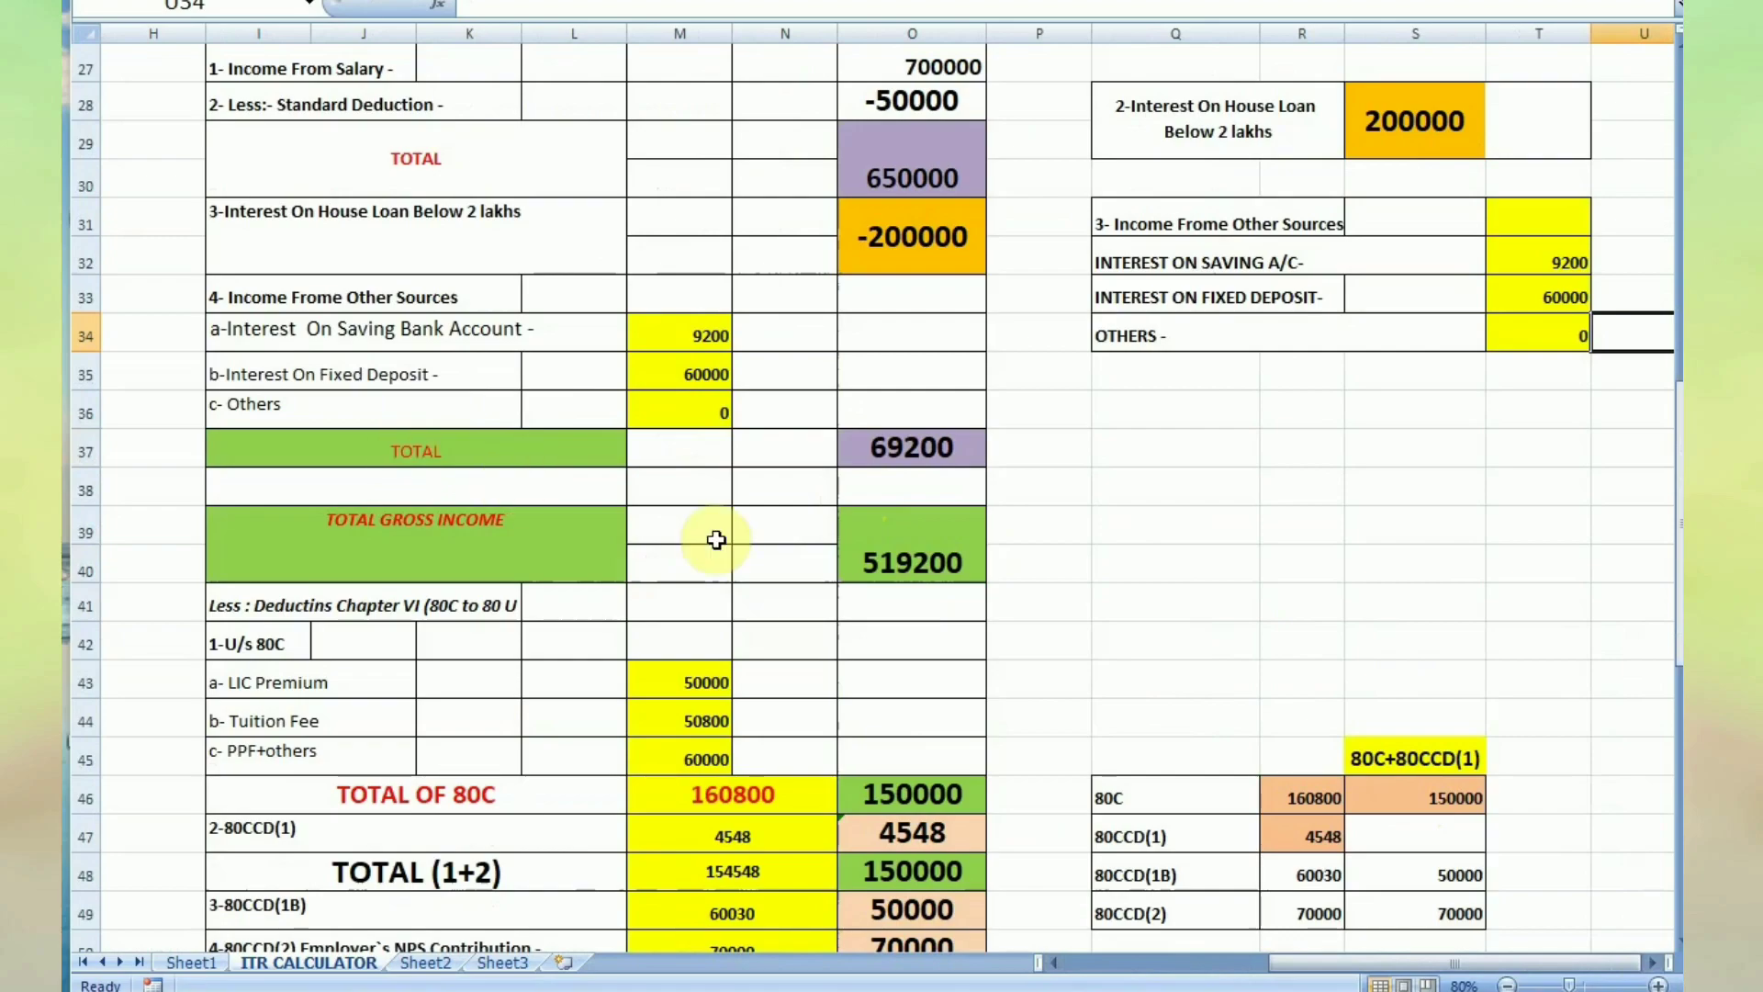
pyautogui.scroll(-1, 717, 533)
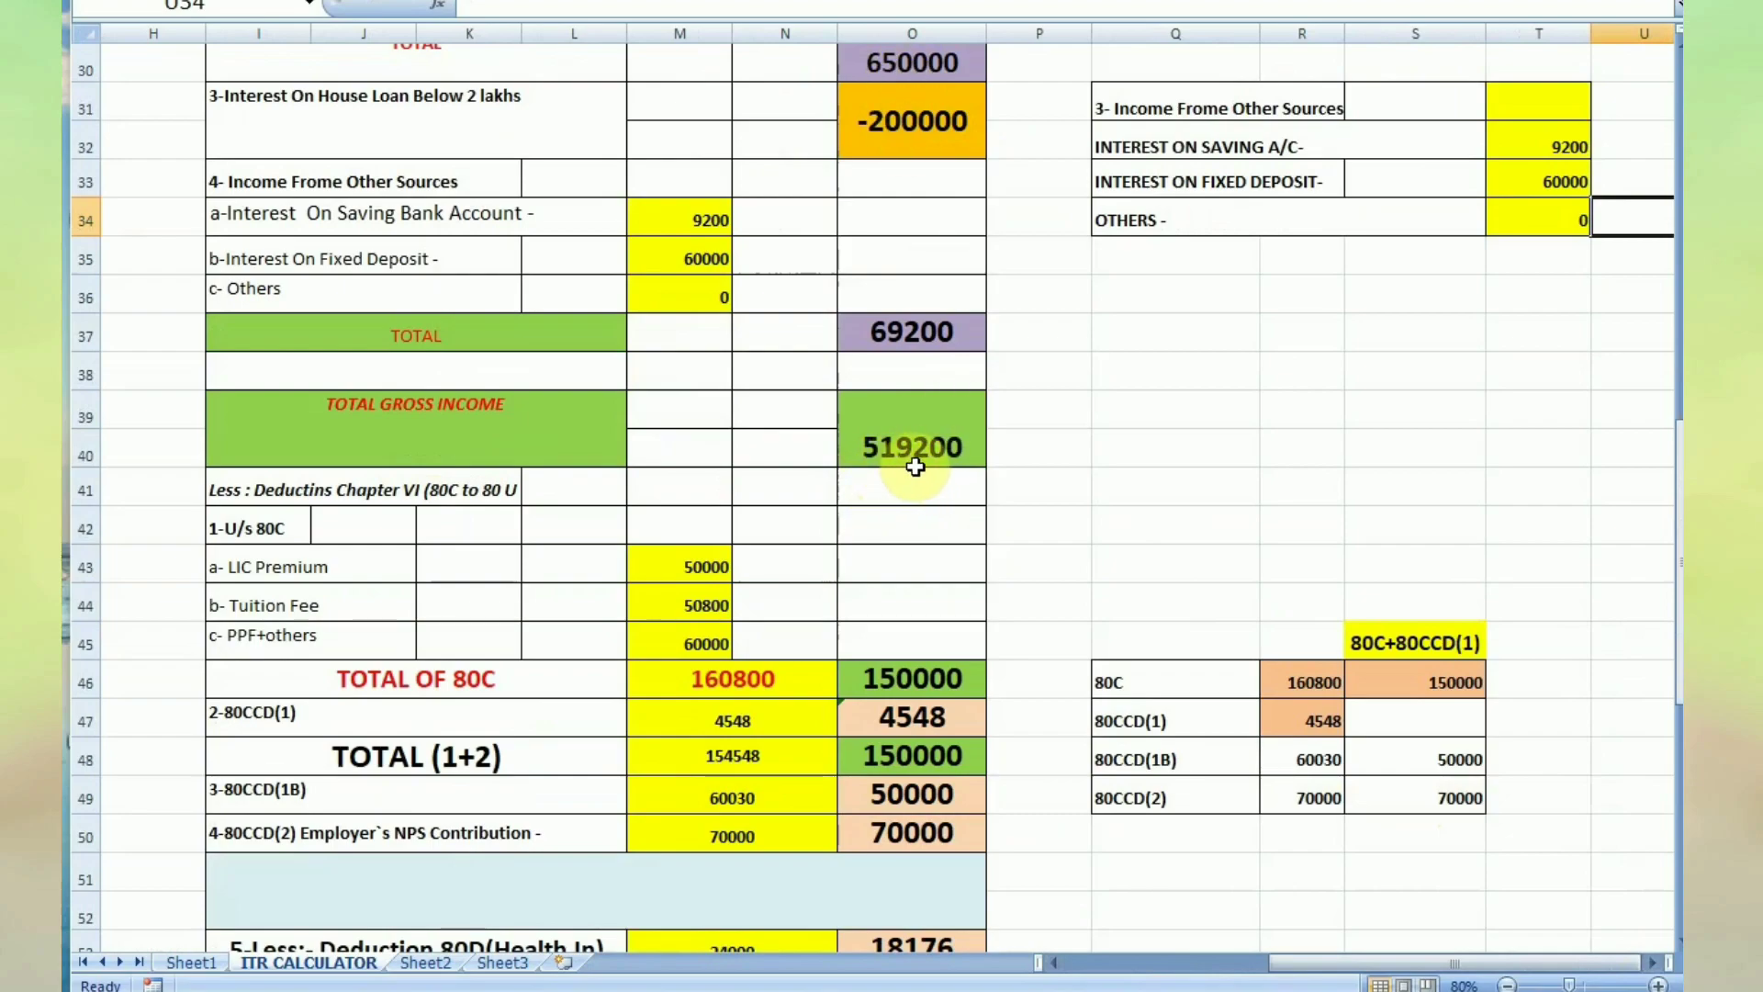
pyautogui.scroll(-1, 926, 484)
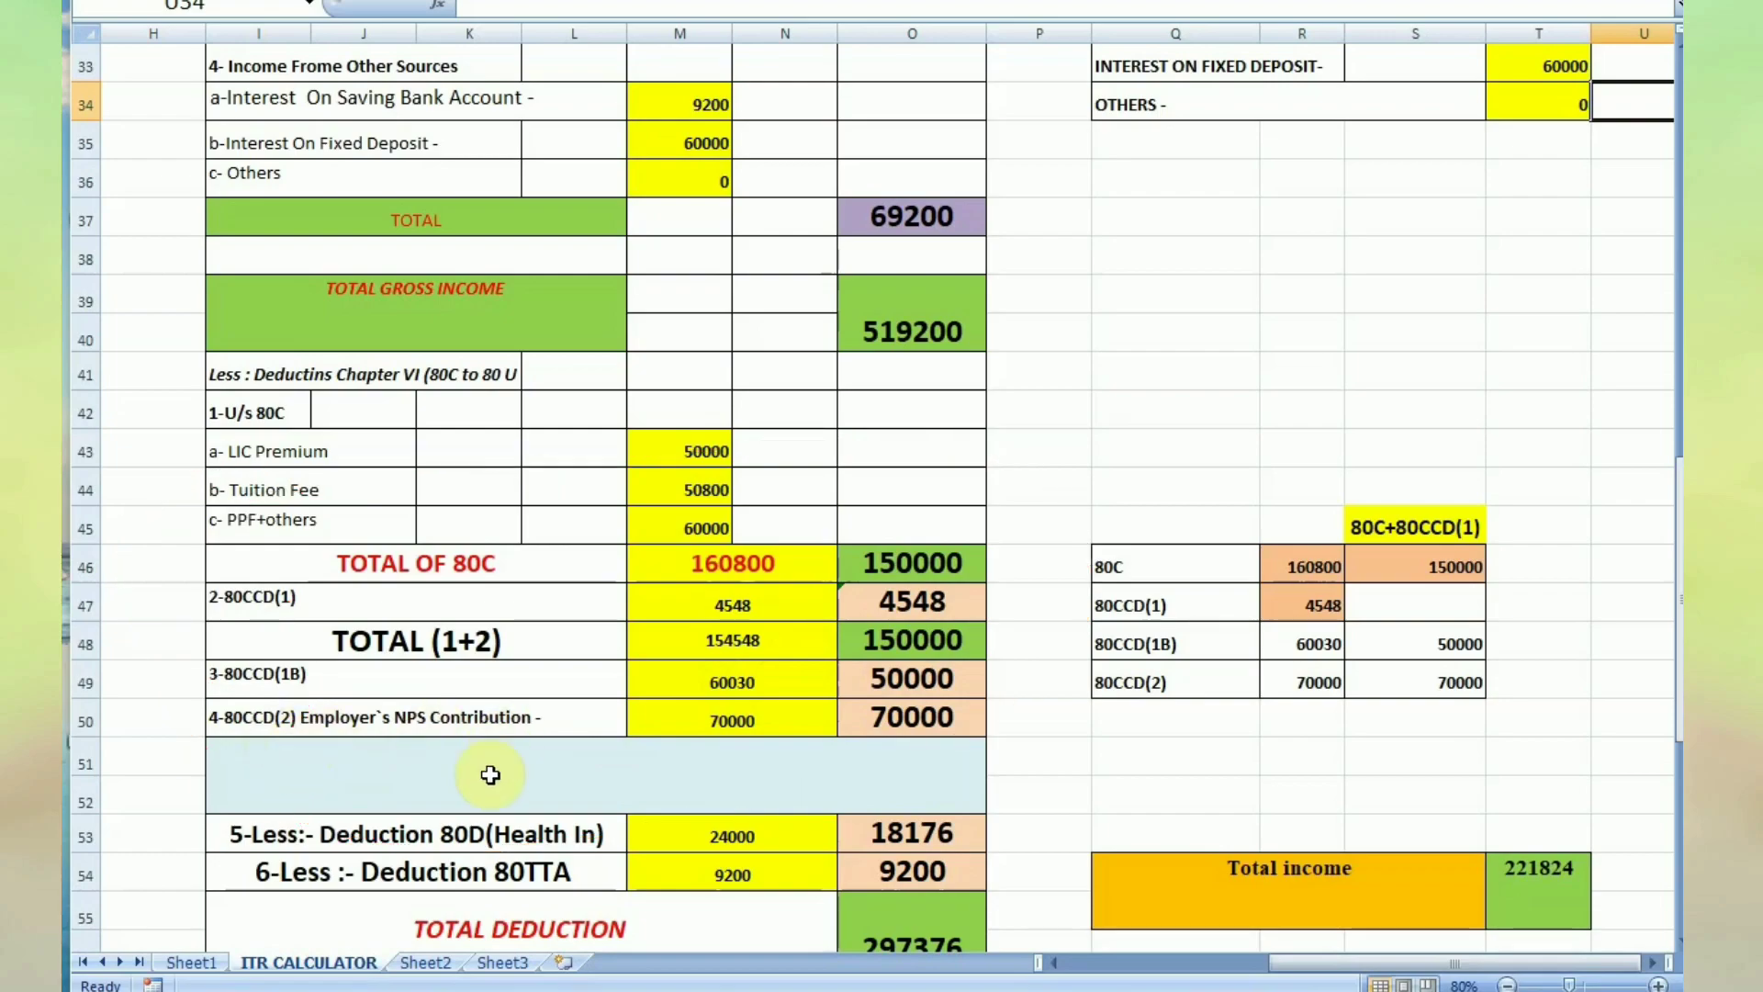
pyautogui.scroll(-1, 909, 713)
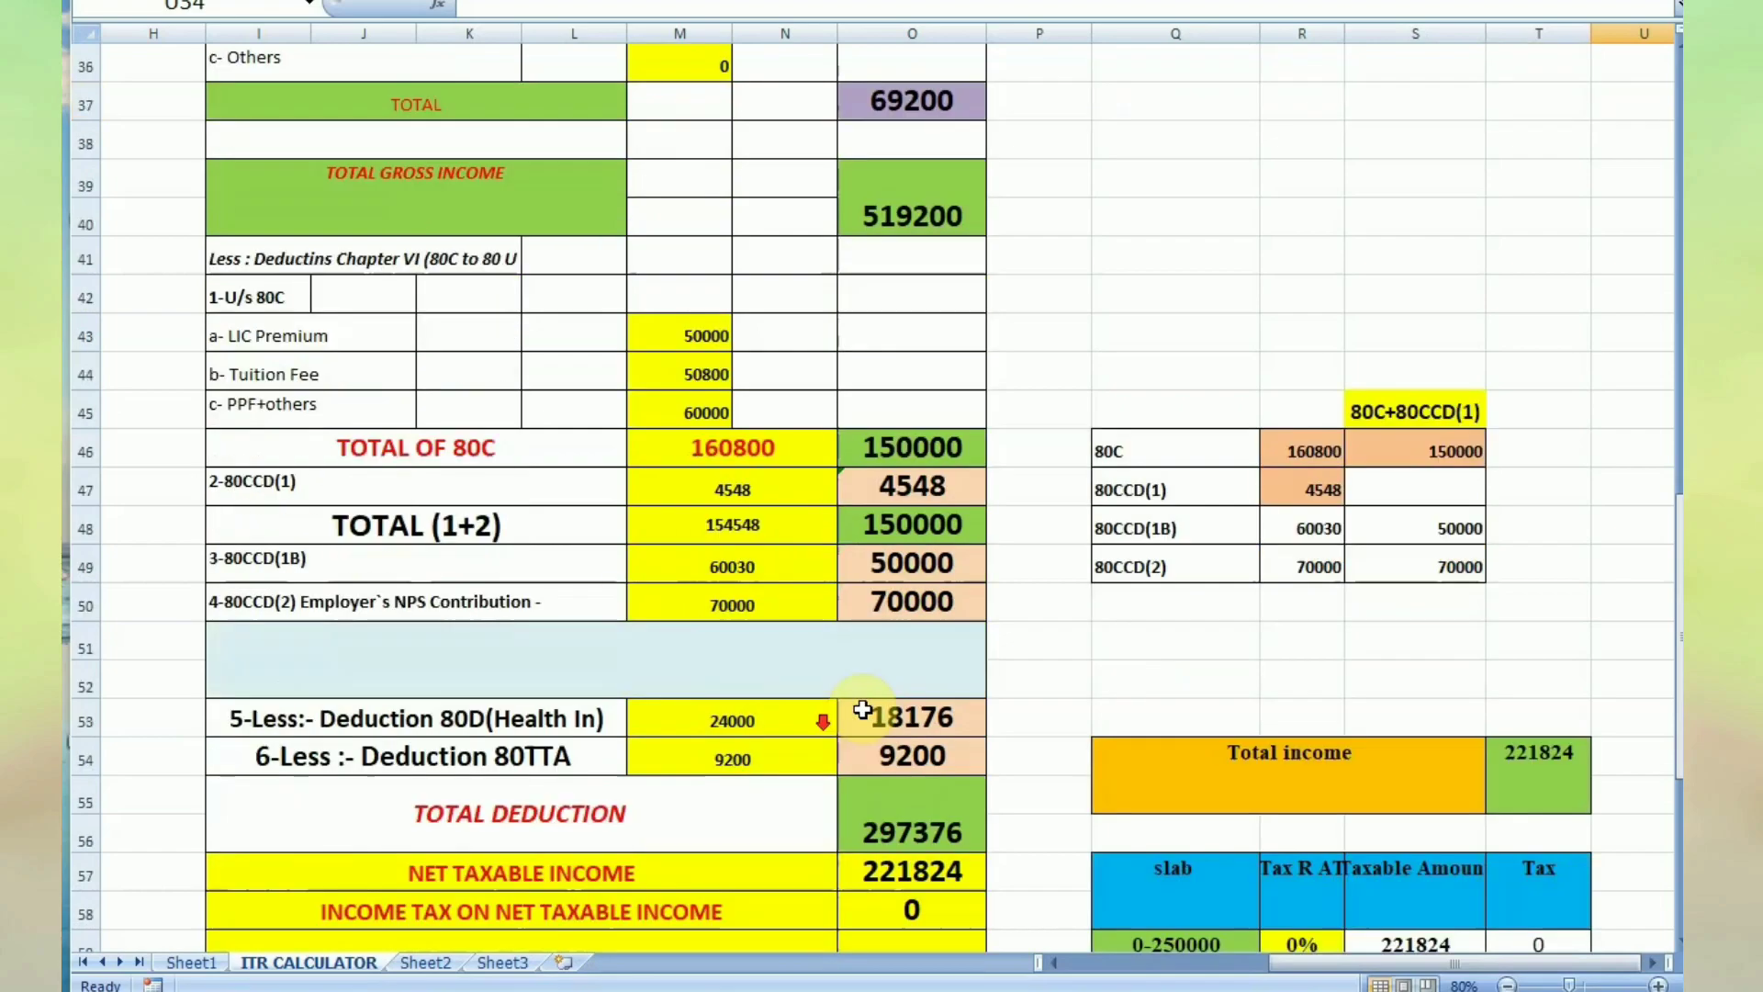
pyautogui.scroll(-1, 950, 551)
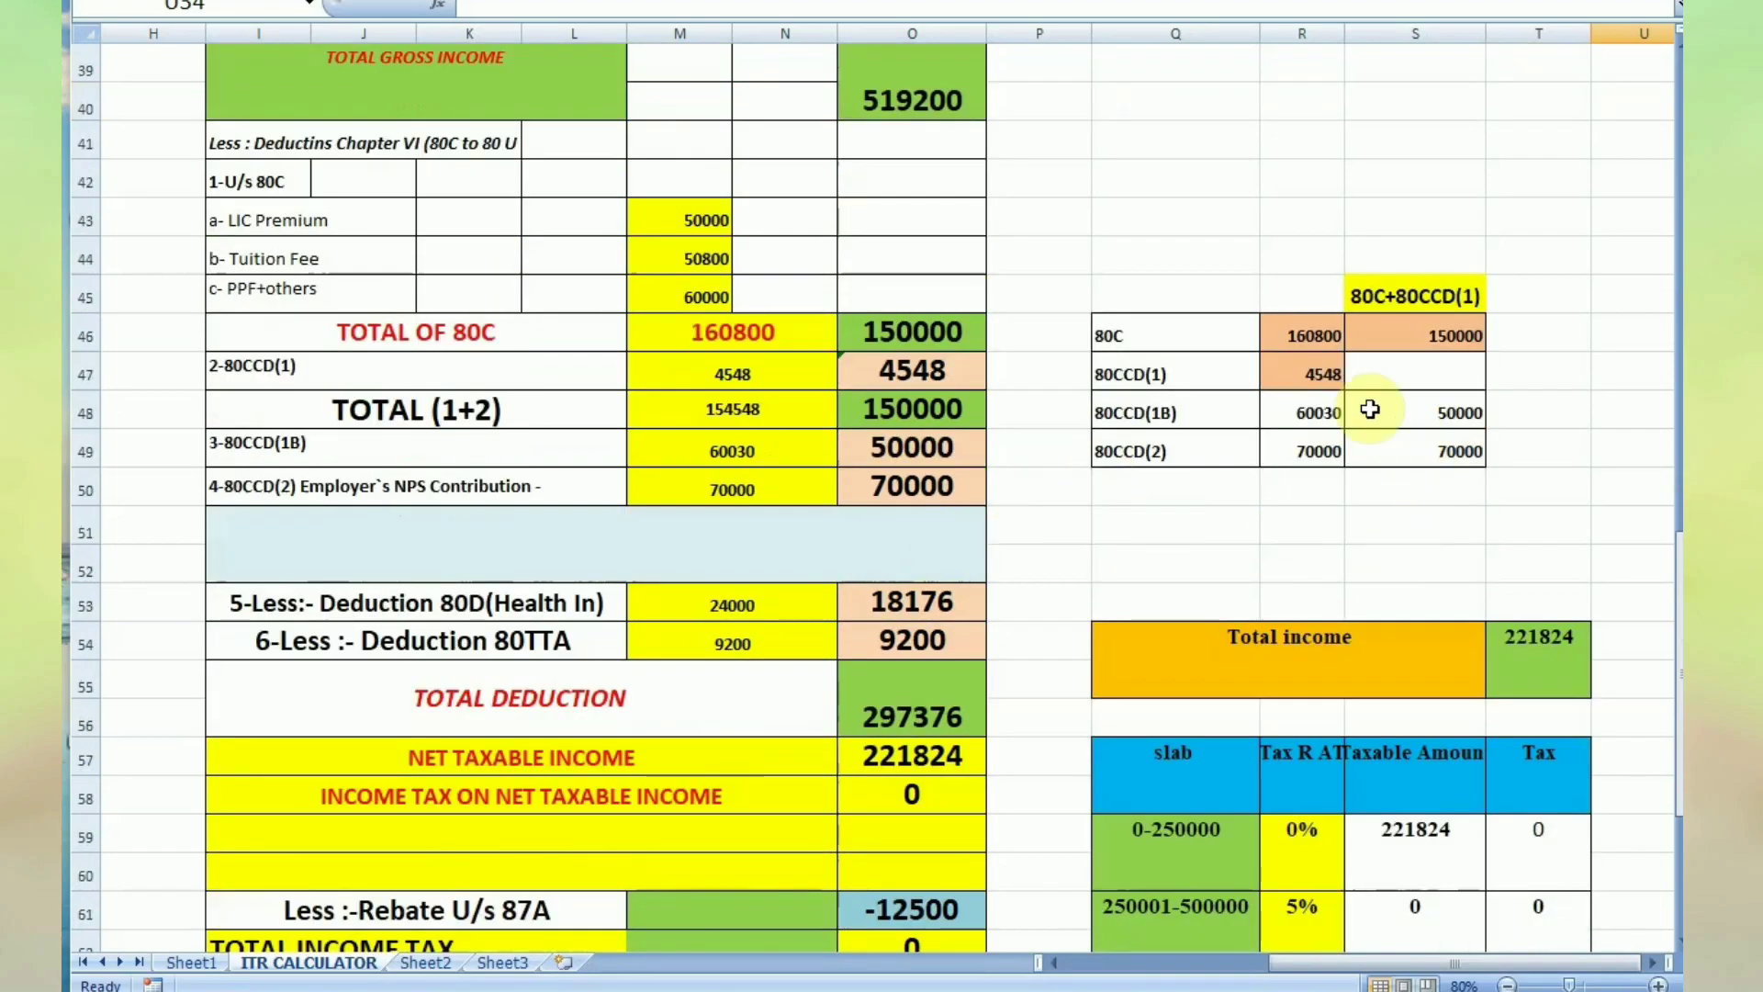
pyautogui.scroll(-1, 1206, 573)
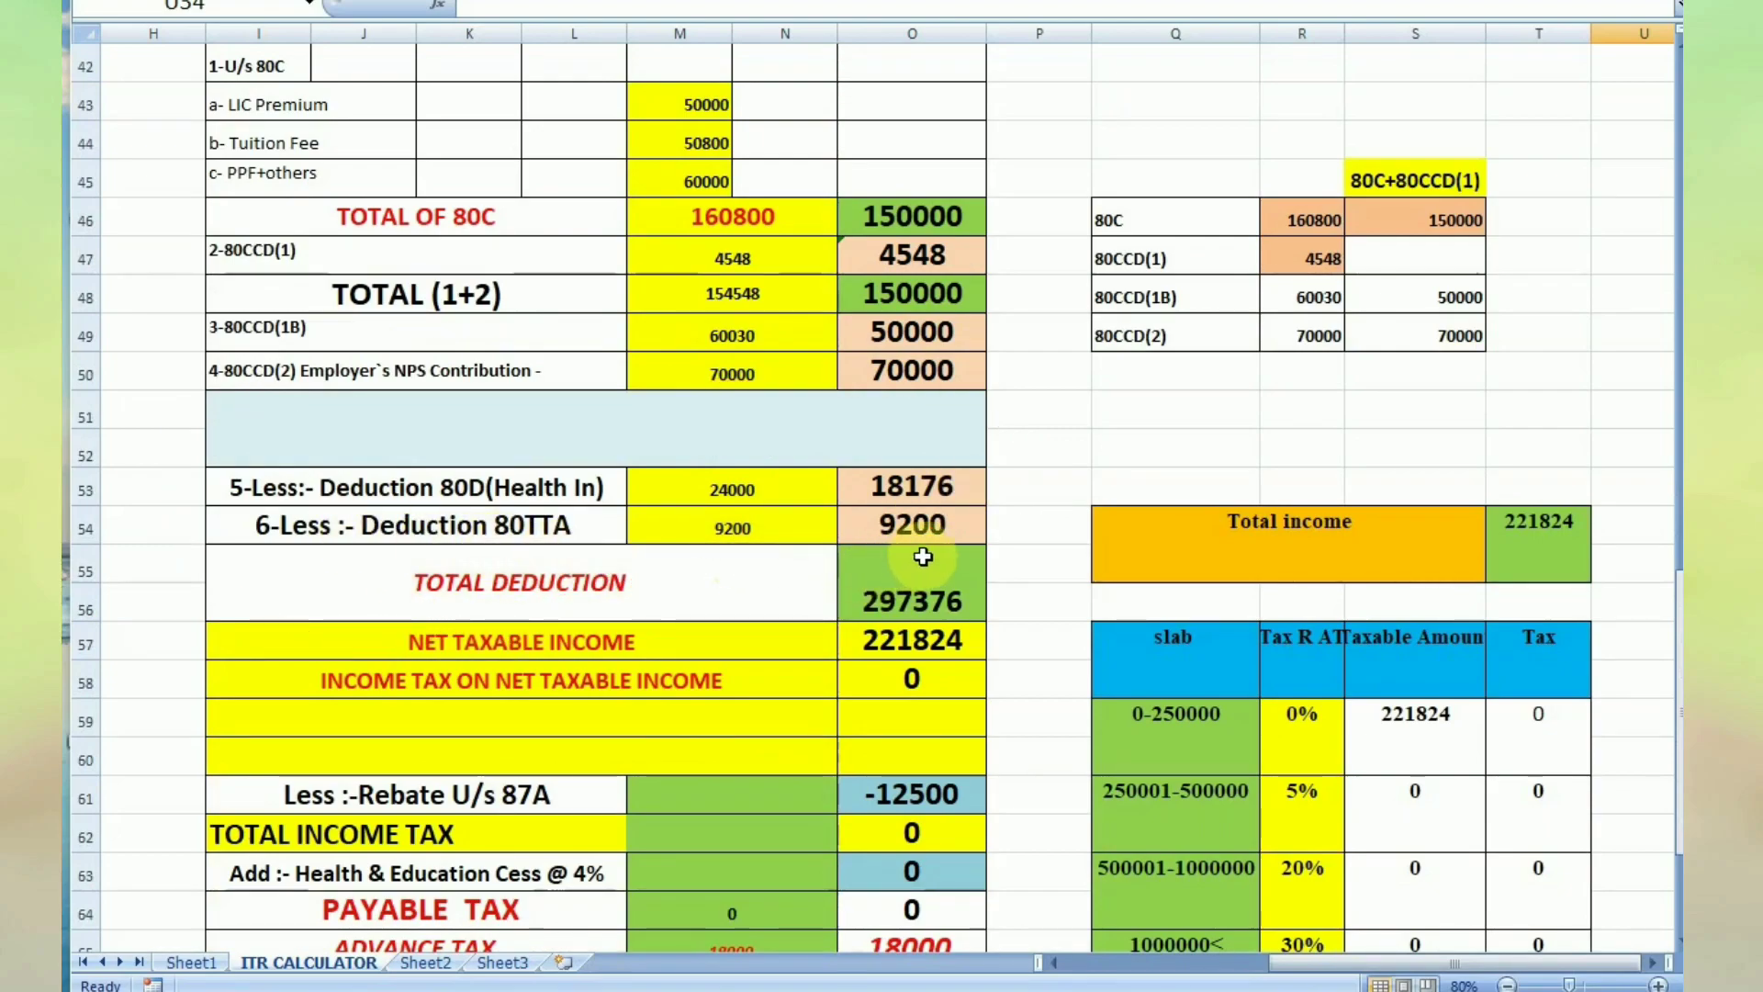
pyautogui.scroll(-1, 686, 612)
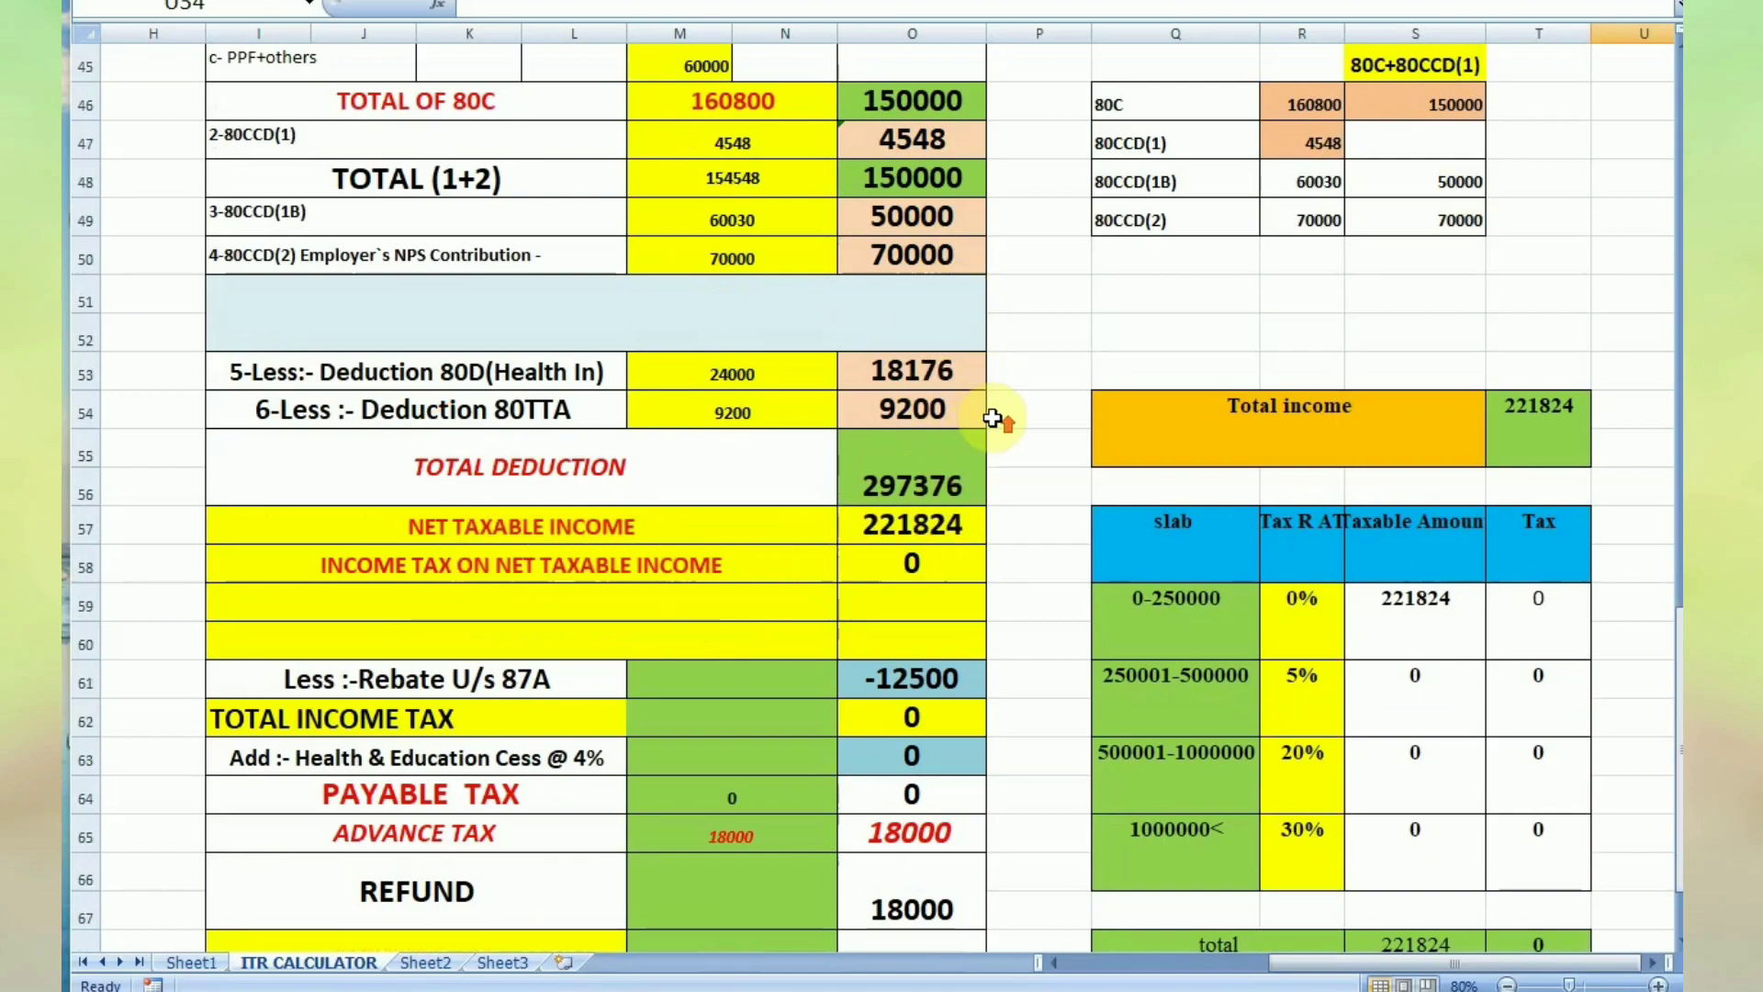
pyautogui.scroll(3, 993, 419)
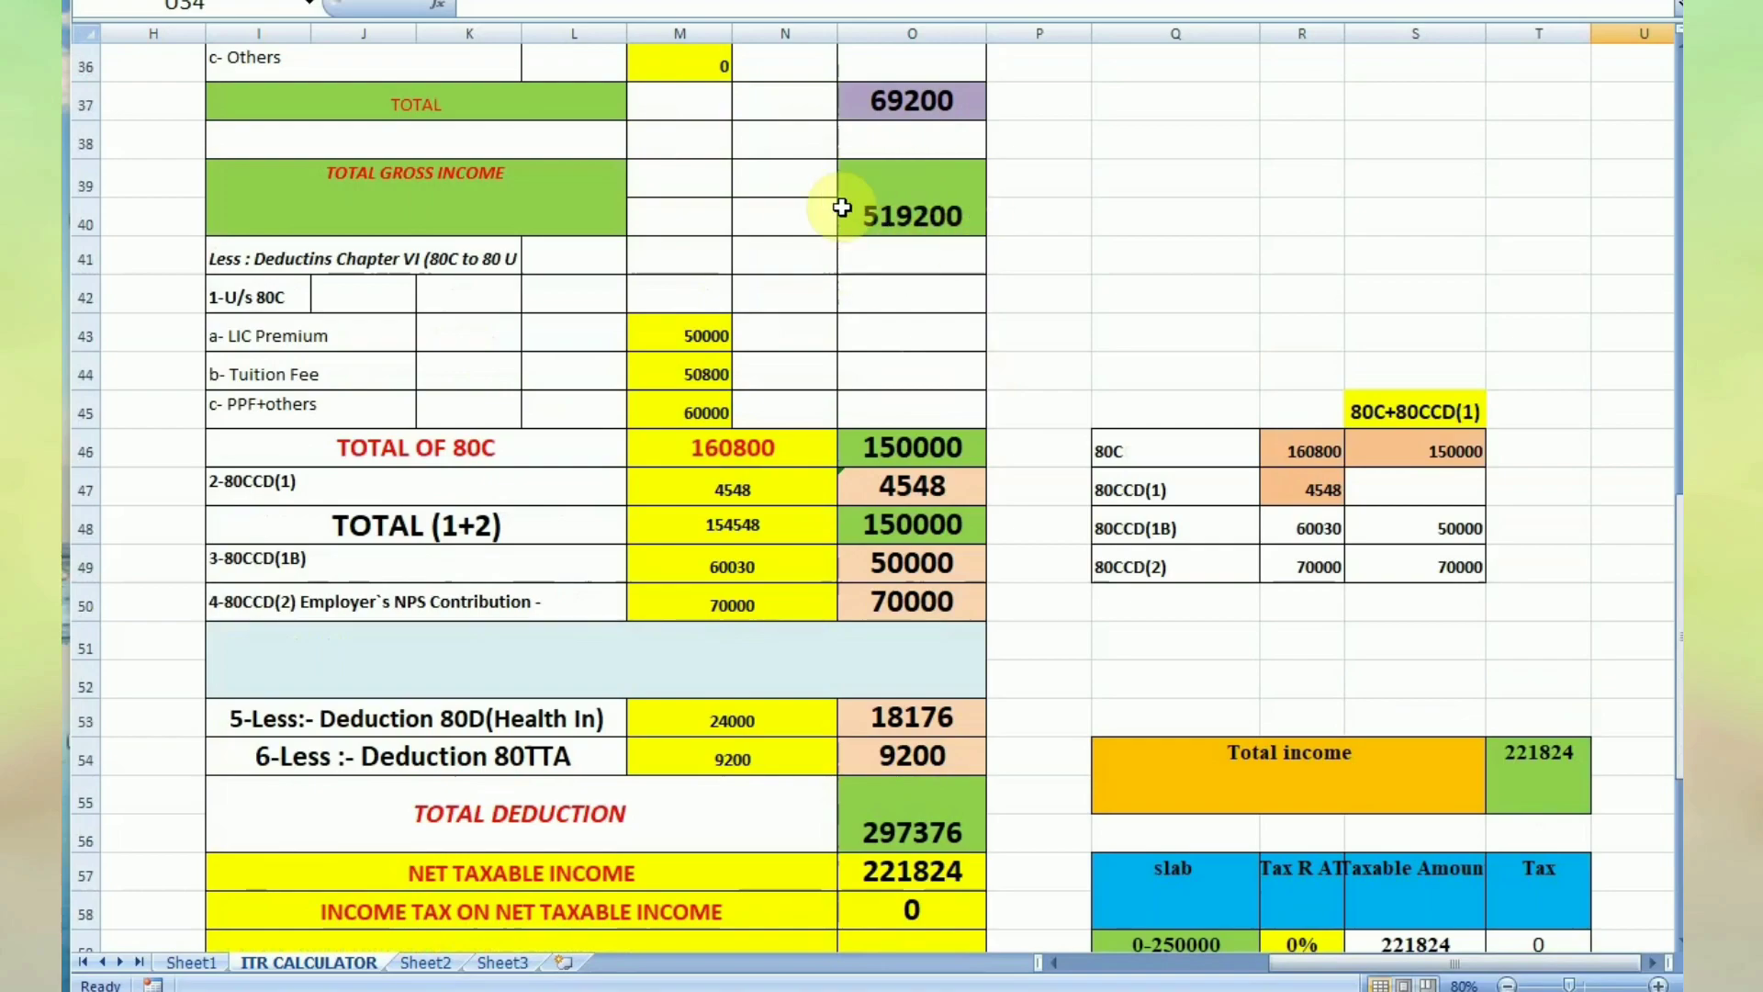
pyautogui.scroll(-2, 952, 355)
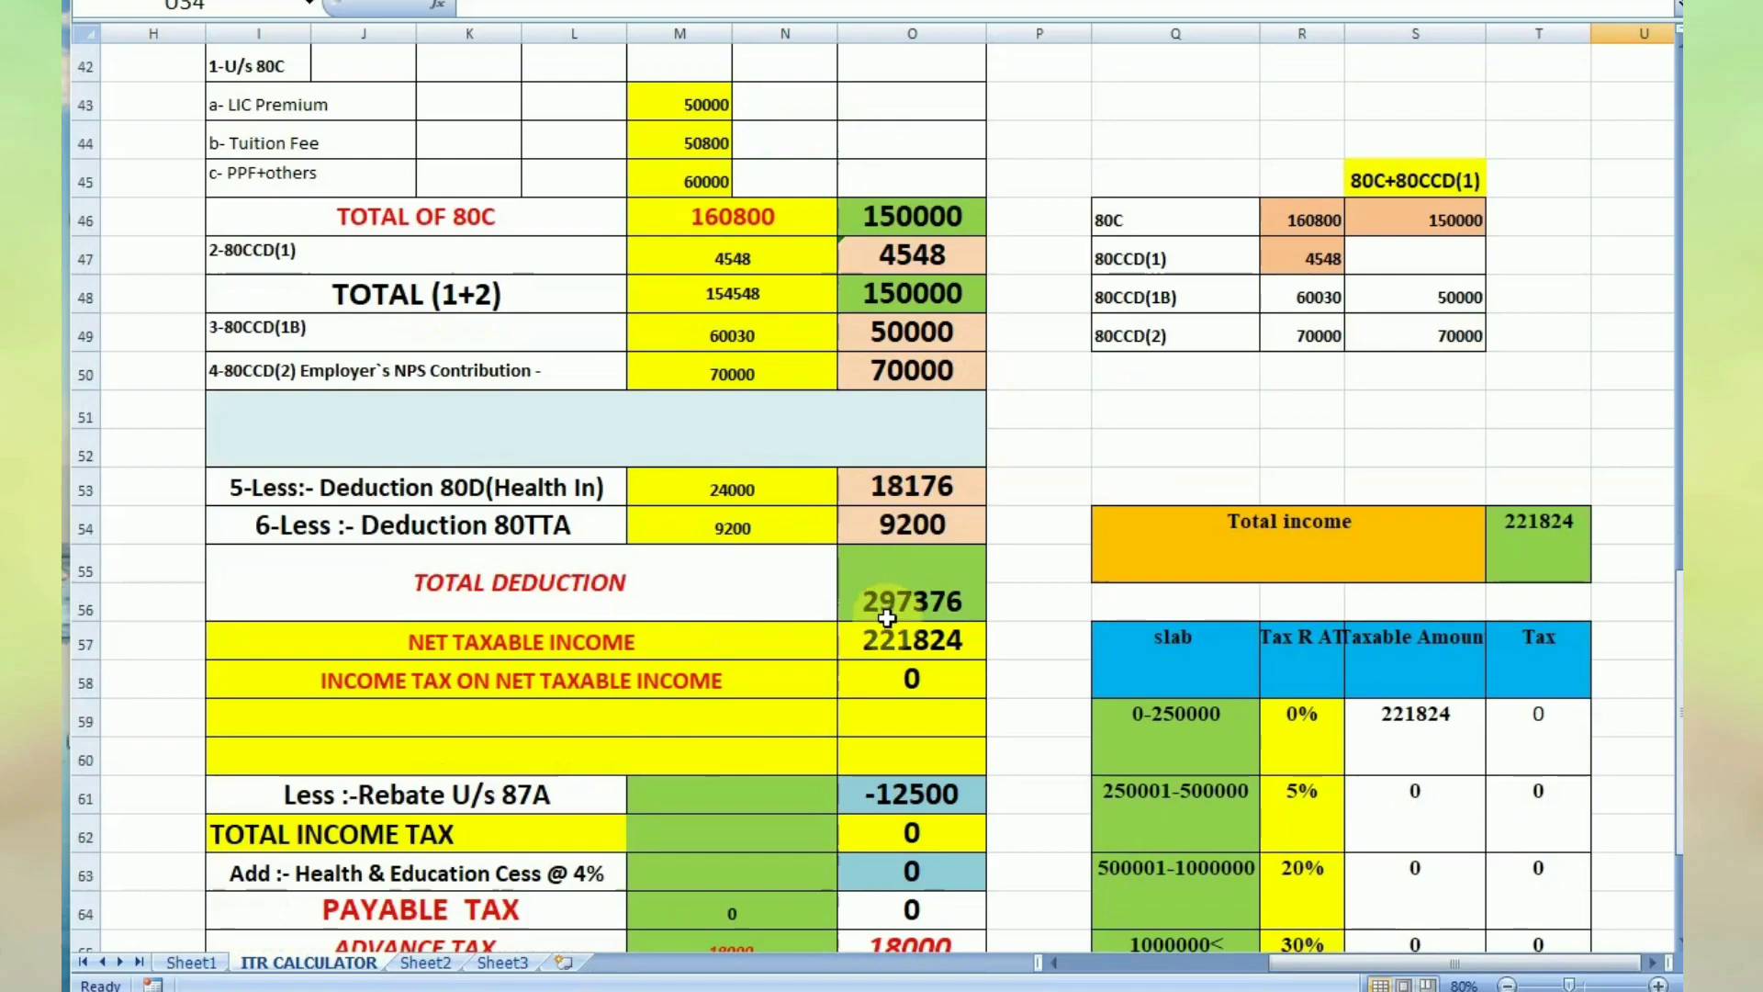
# Examine the slab table's tax total against the 87A rebate, cess, payable tax, advance tax and net payable income tax rows.
pyautogui.scroll(-1, 888, 618)
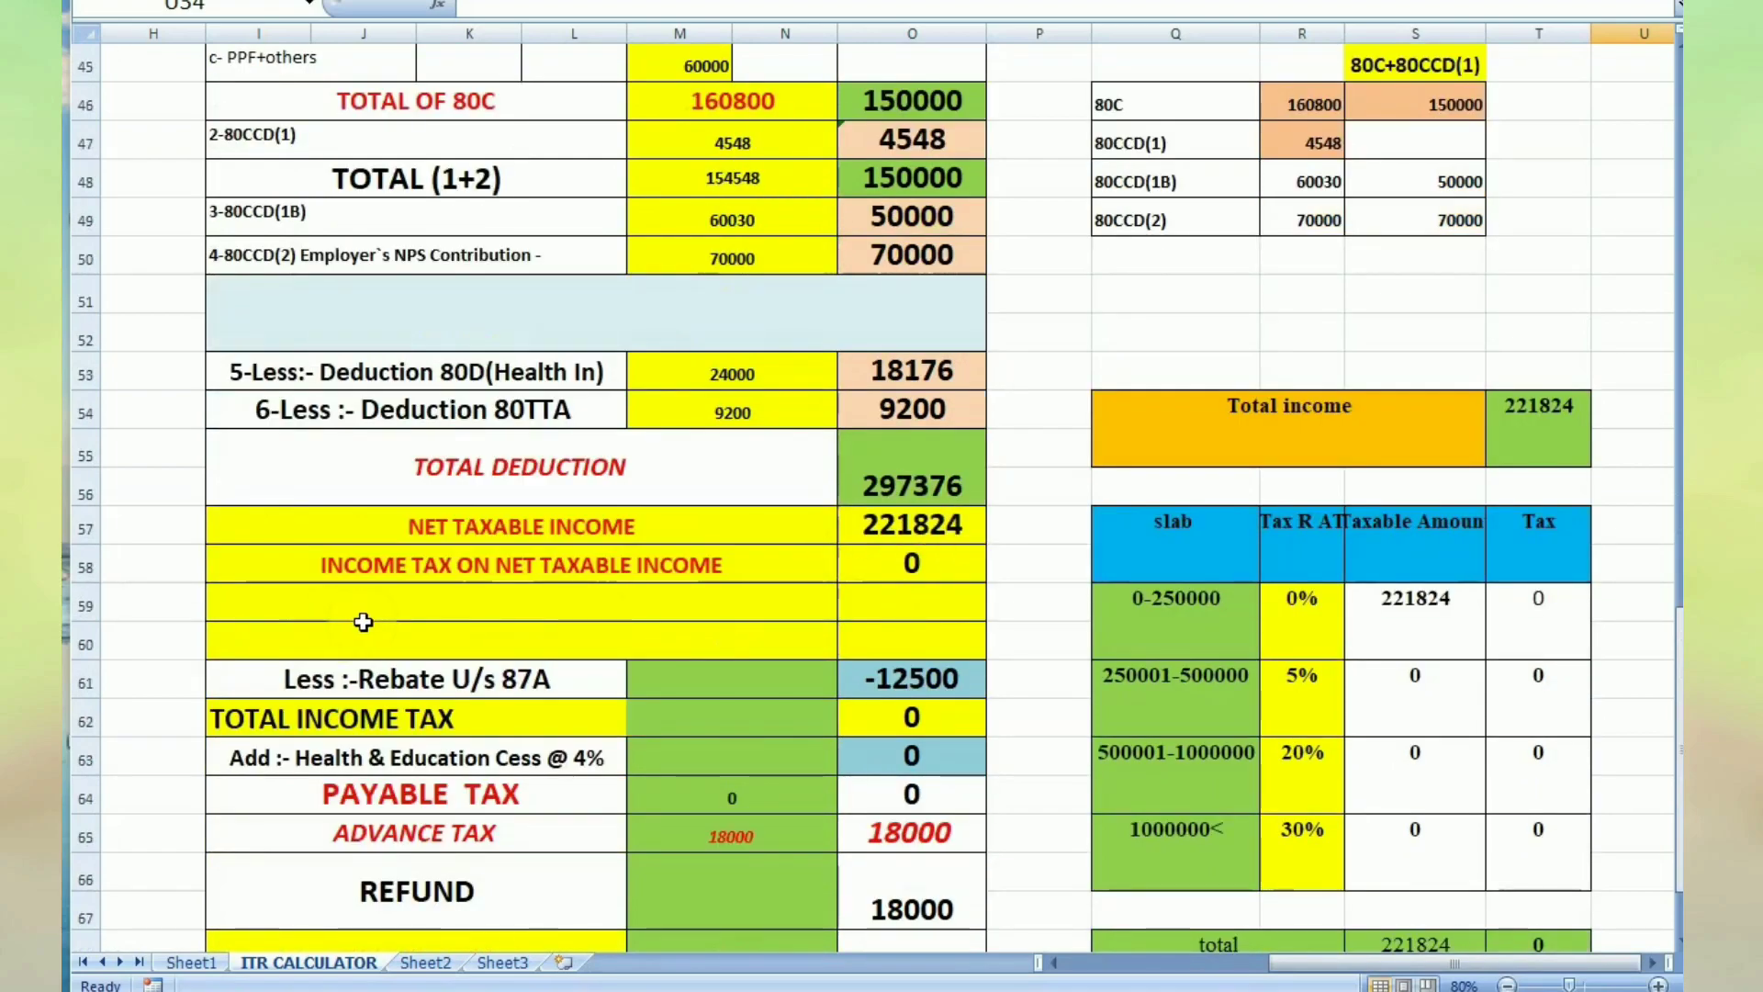
pyautogui.scroll(-1, 545, 599)
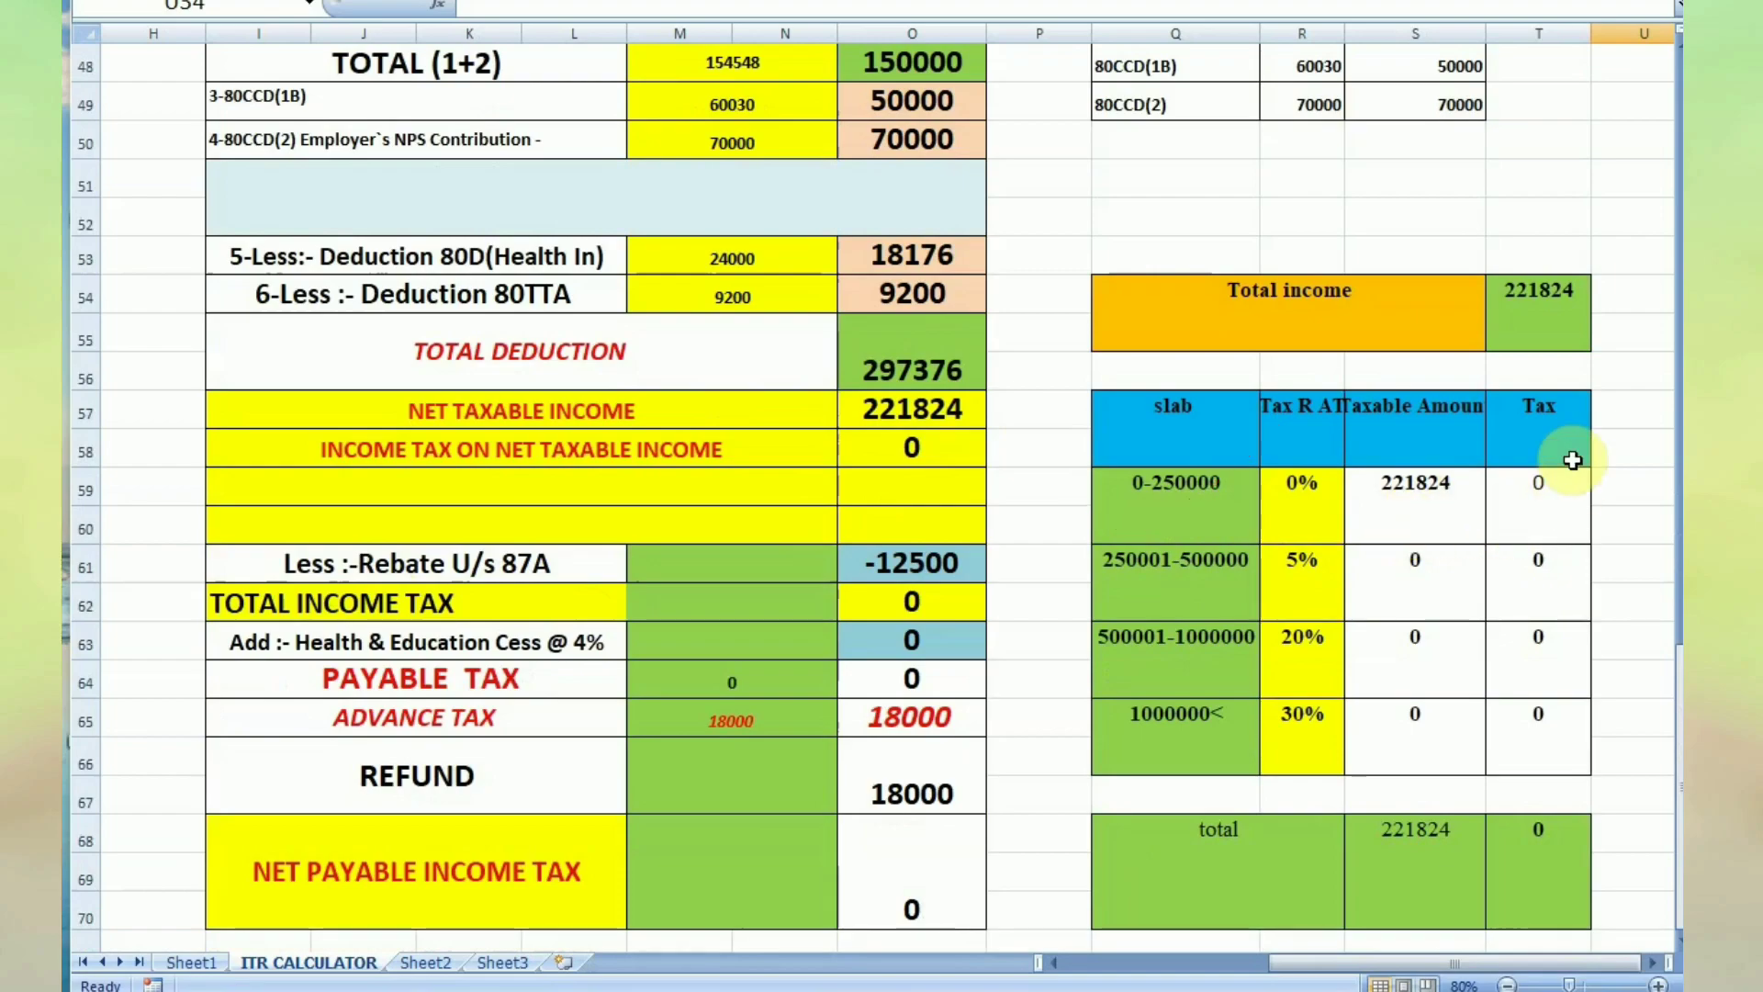
pyautogui.scroll(-1, 1555, 787)
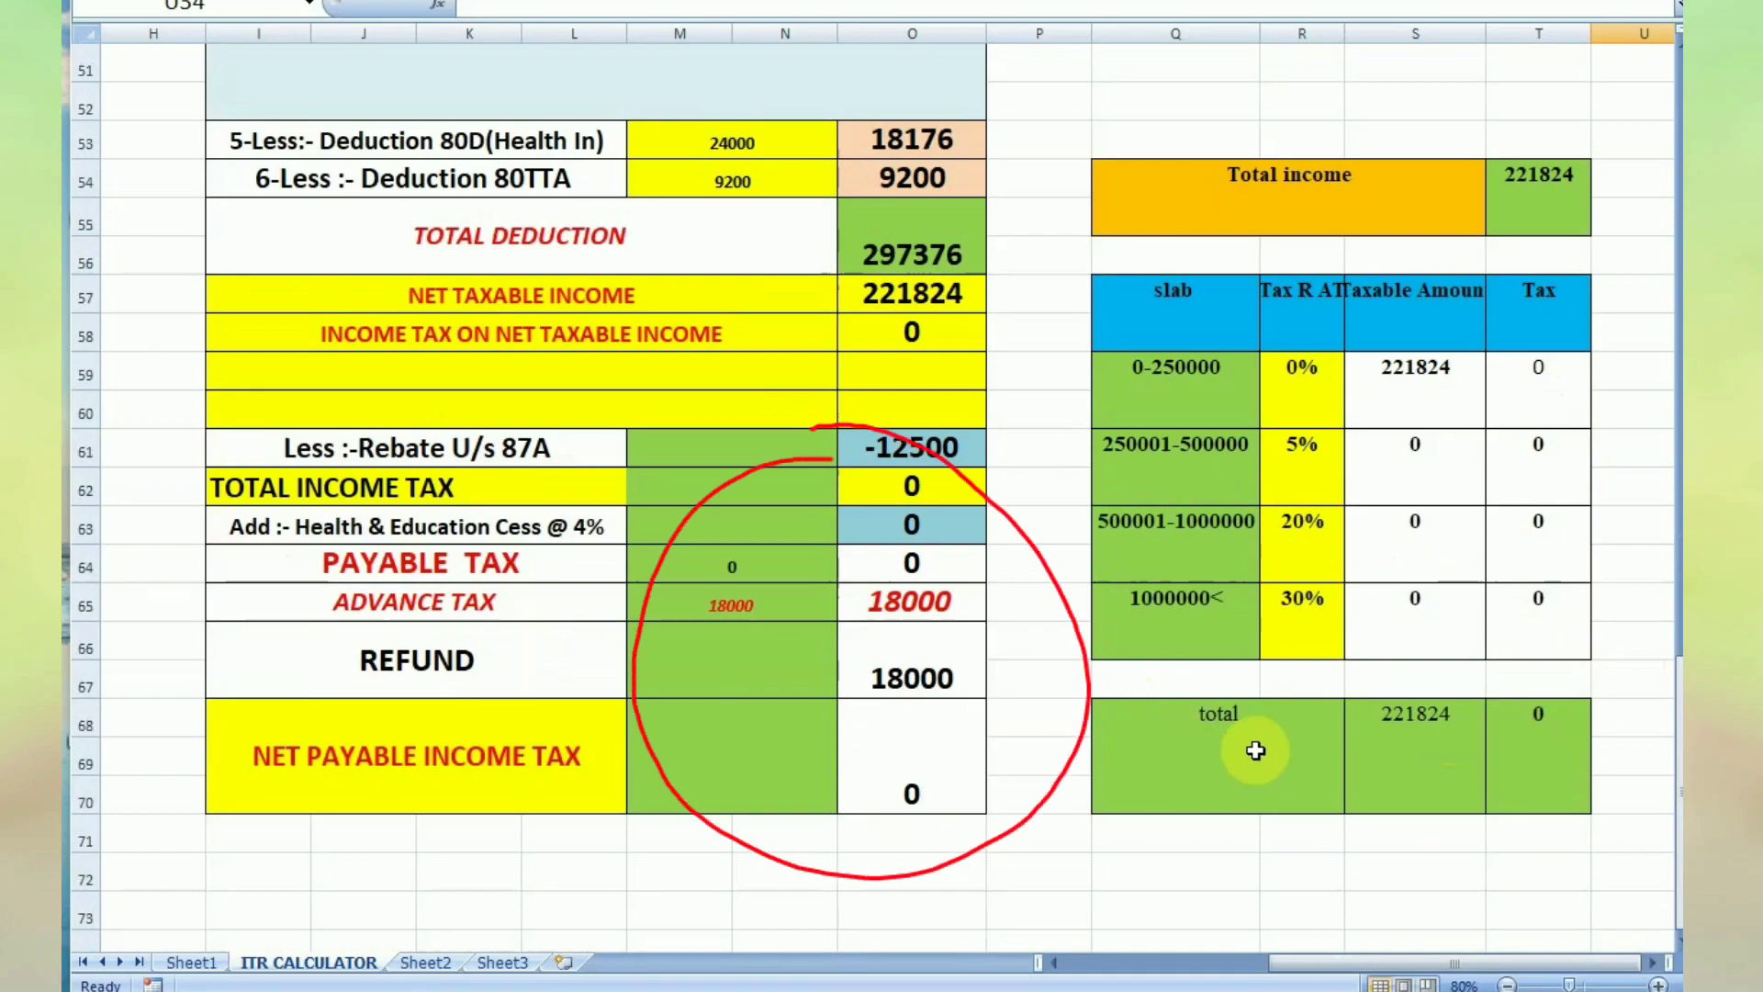
pyautogui.scroll(1, 1283, 732)
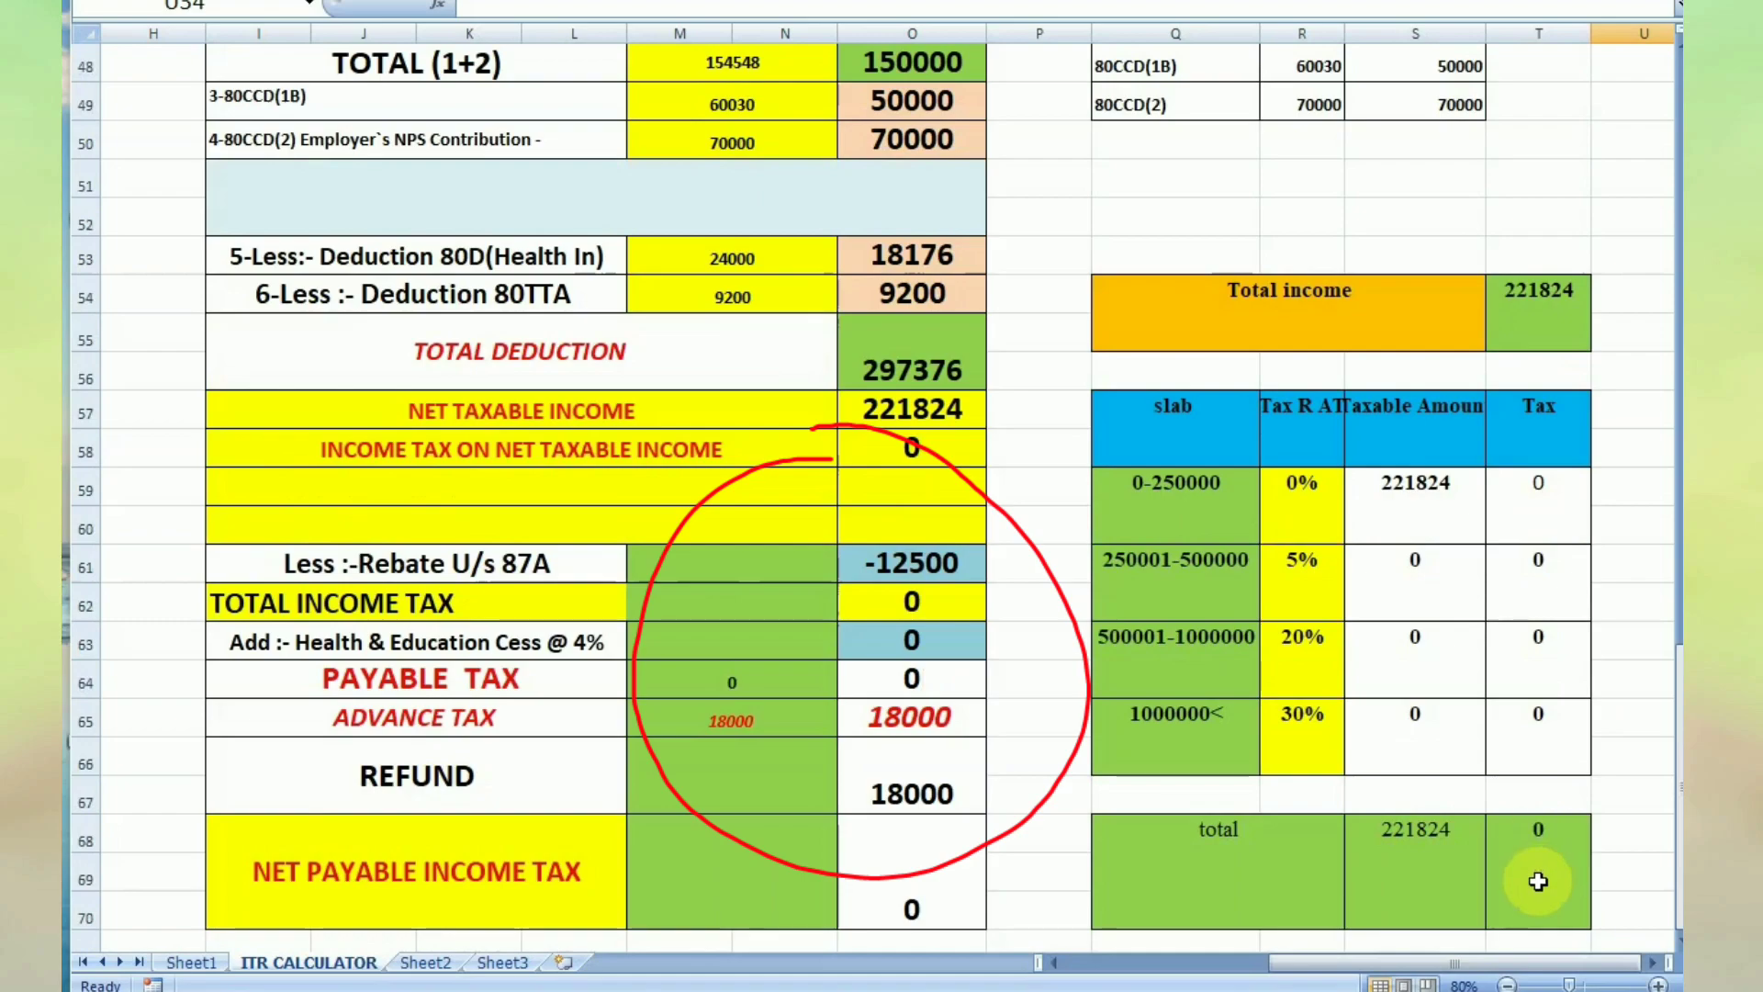
pyautogui.scroll(1, 1129, 670)
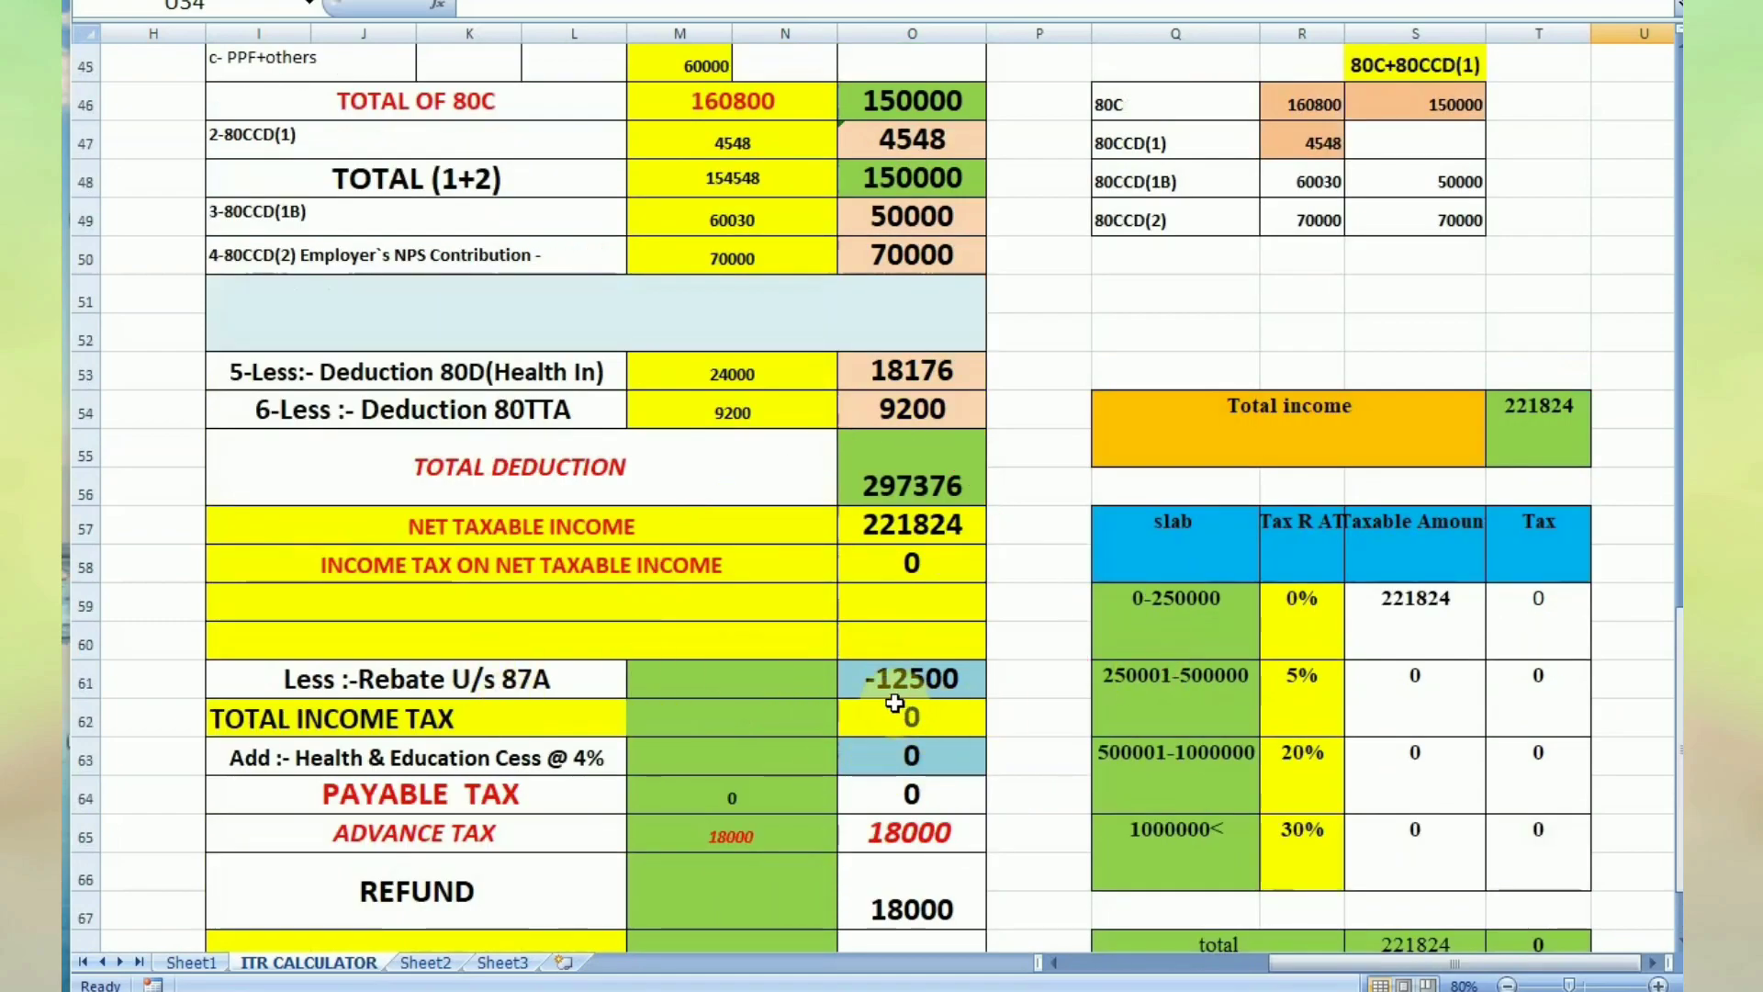
pyautogui.scroll(-1, 974, 710)
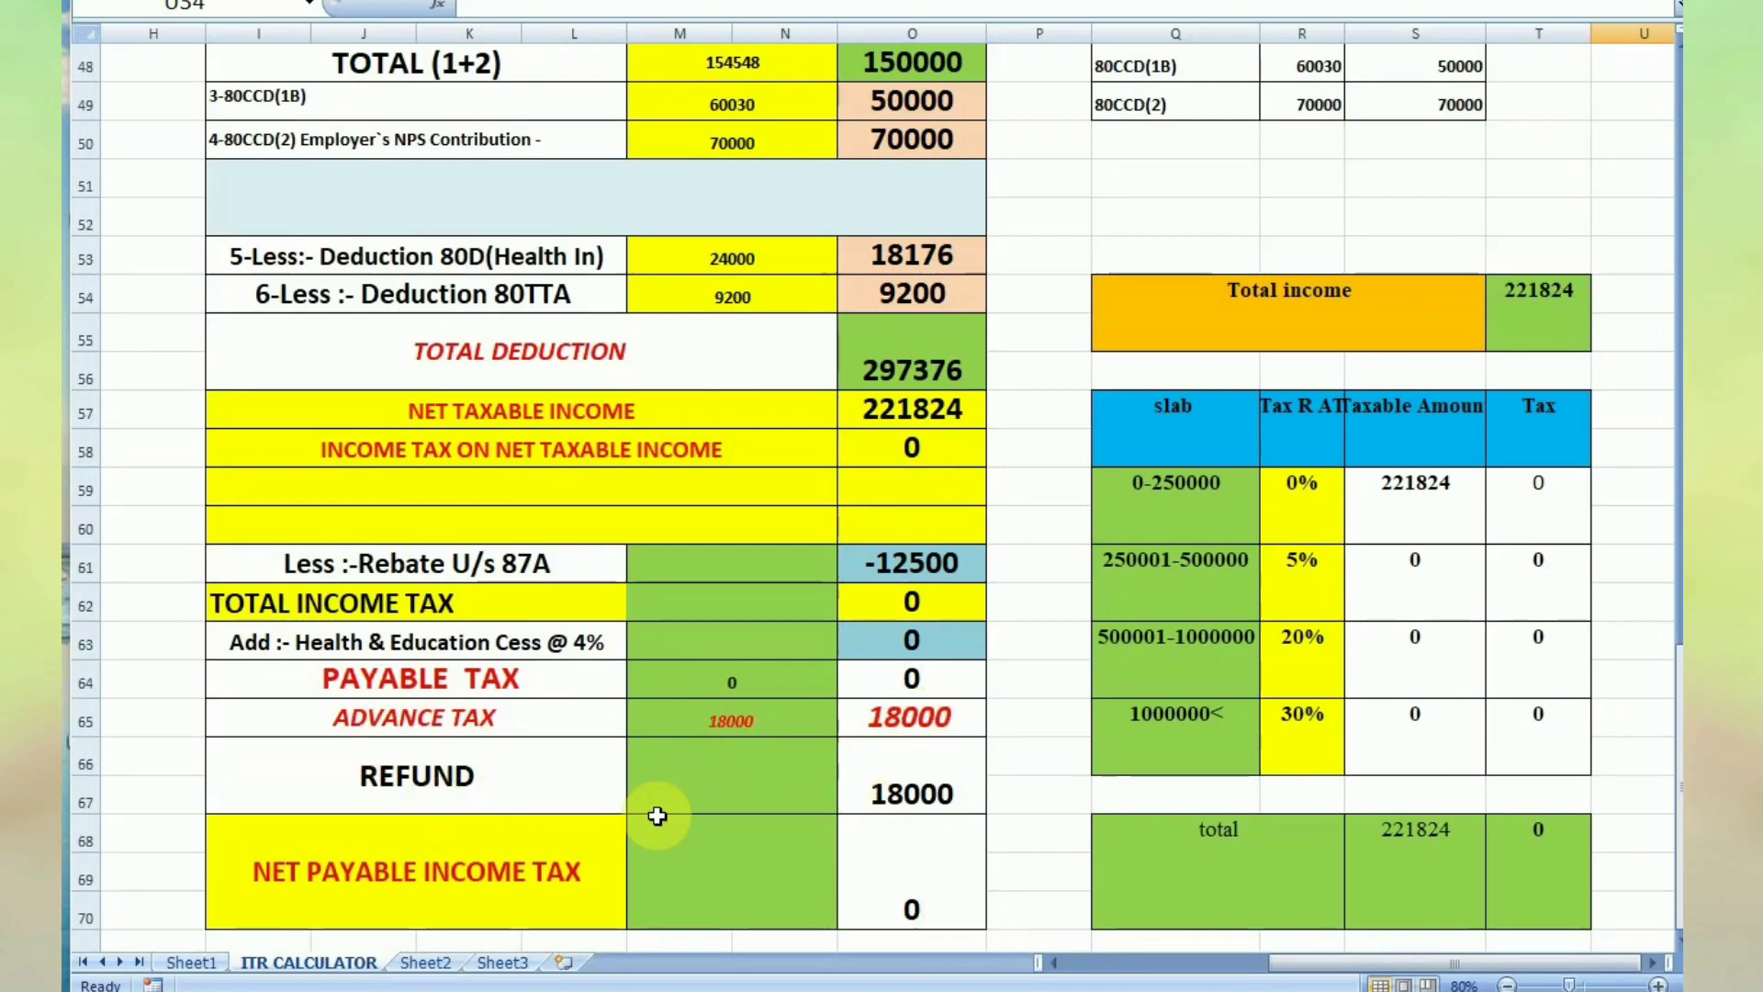
# Set the Advance Tax input in the tax computation to 0.
pyautogui.scroll(-1, 893, 816)
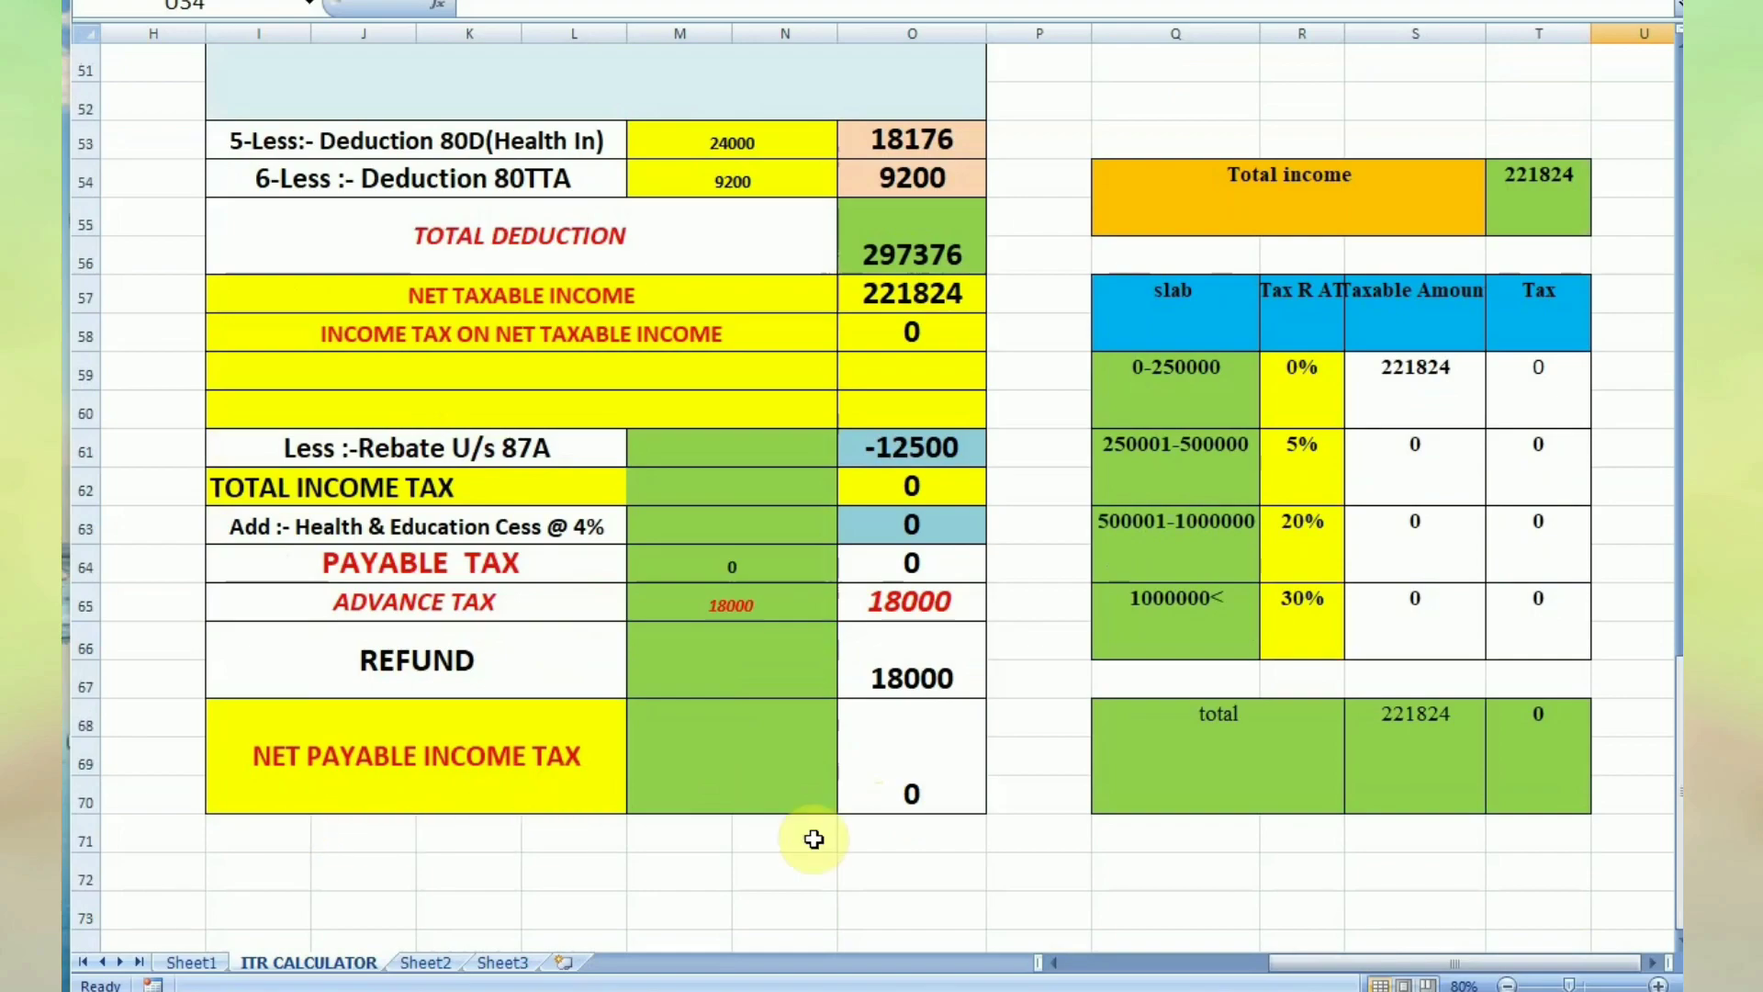
pyautogui.click(738, 602)
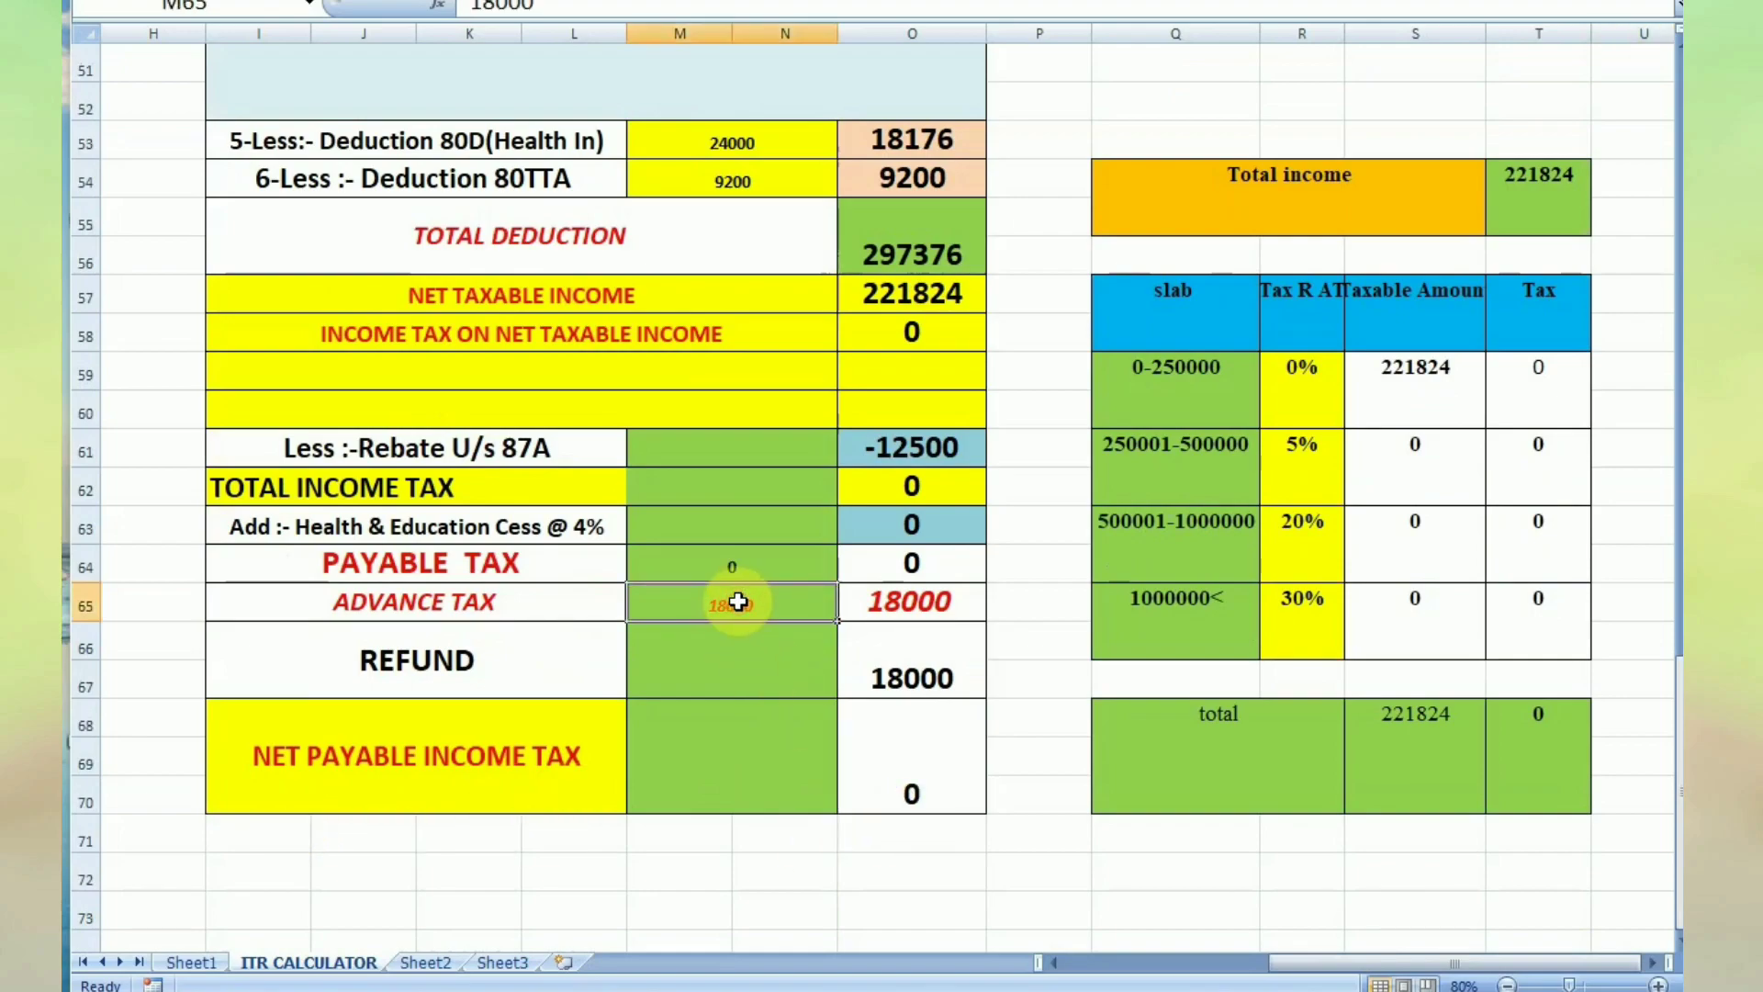
pyautogui.press('BackSpace')
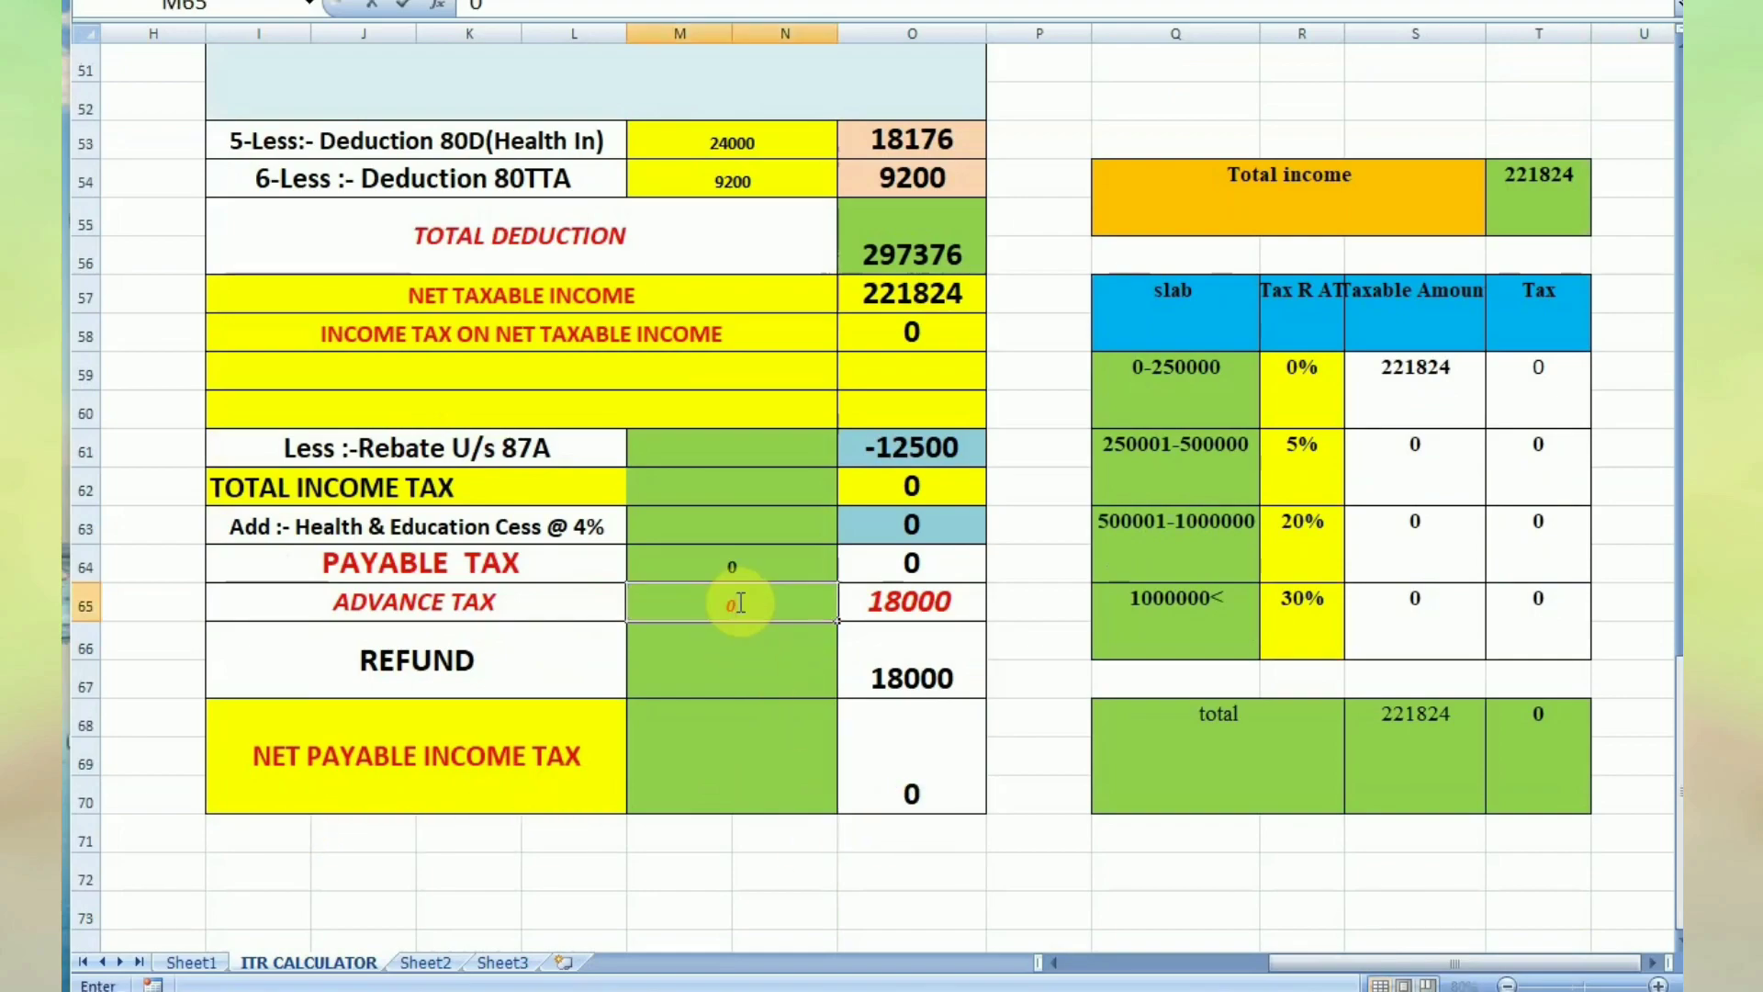
pyautogui.press('Tab')
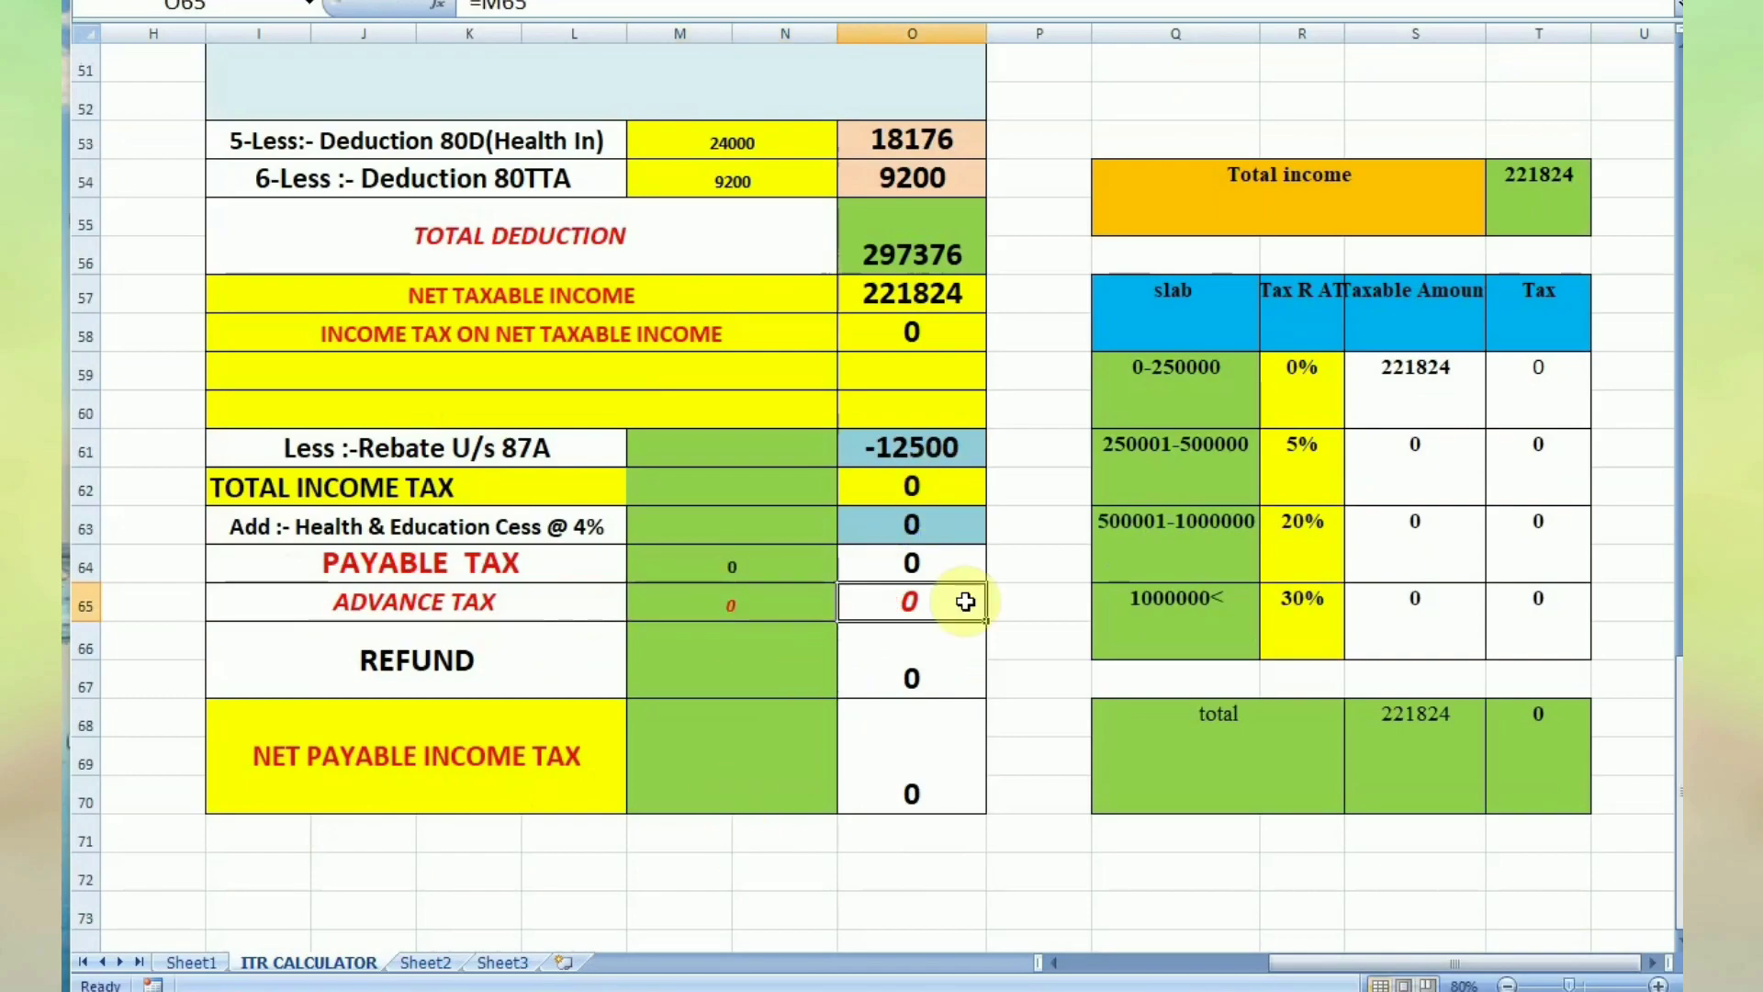
pyautogui.scroll(5, 1005, 650)
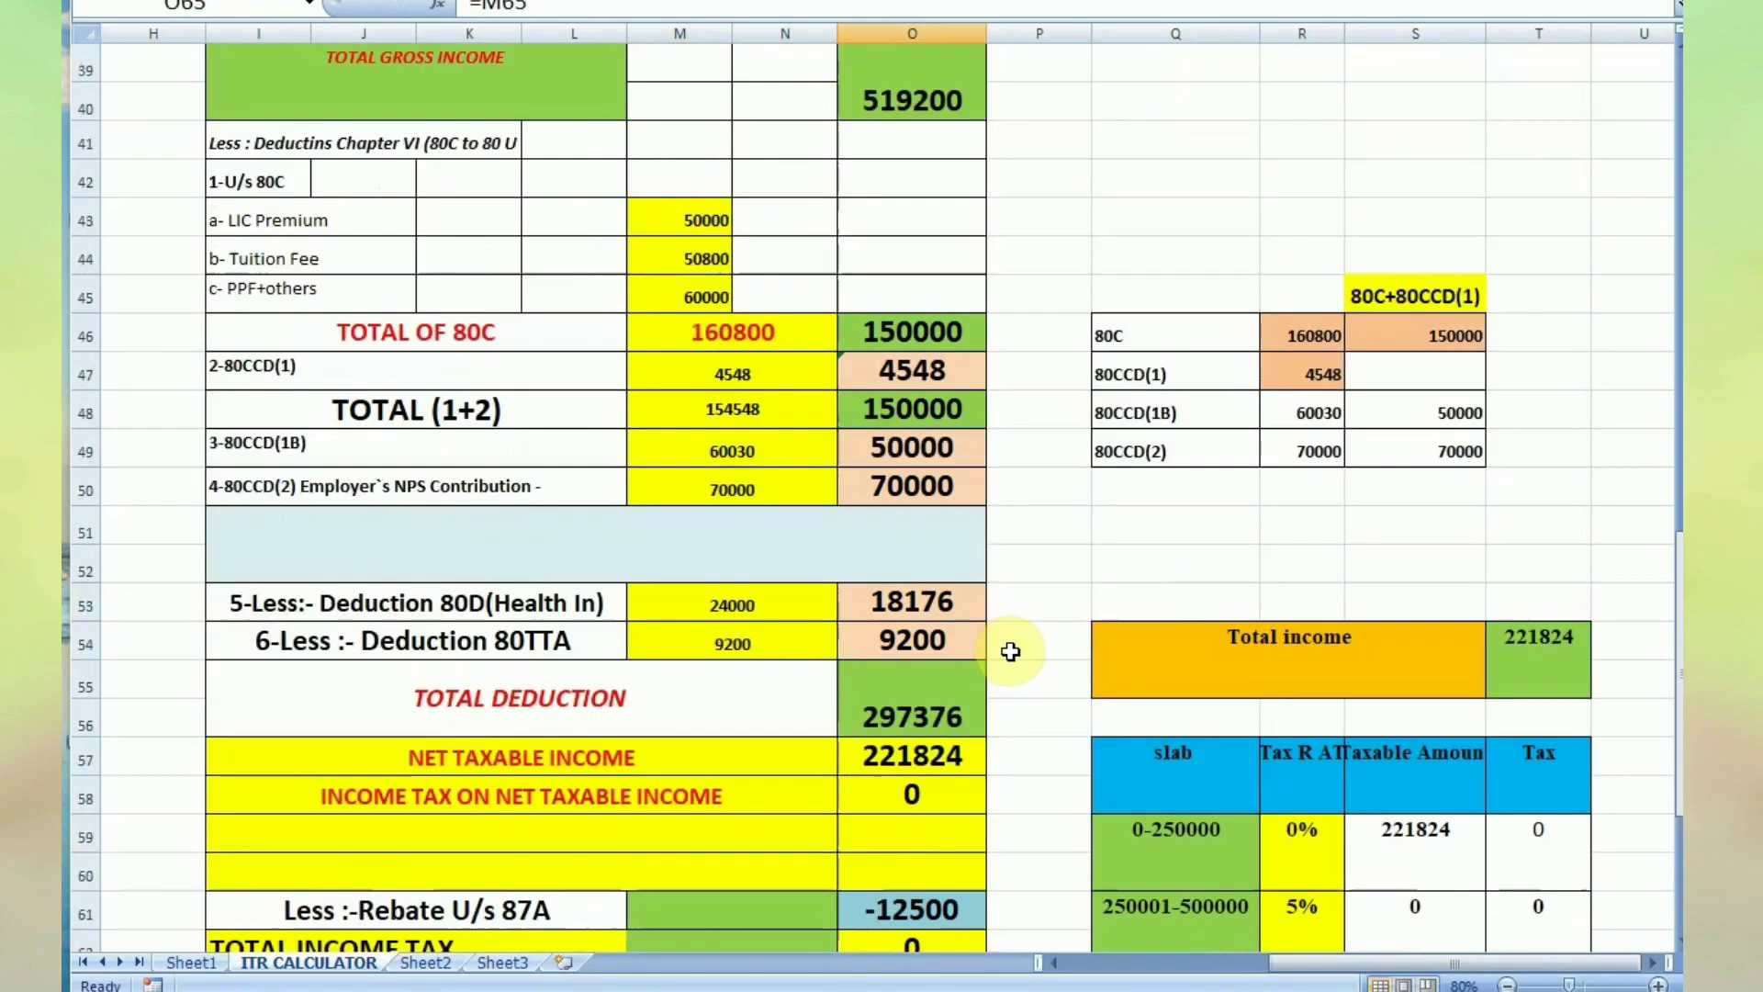
pyautogui.scroll(4, 1006, 647)
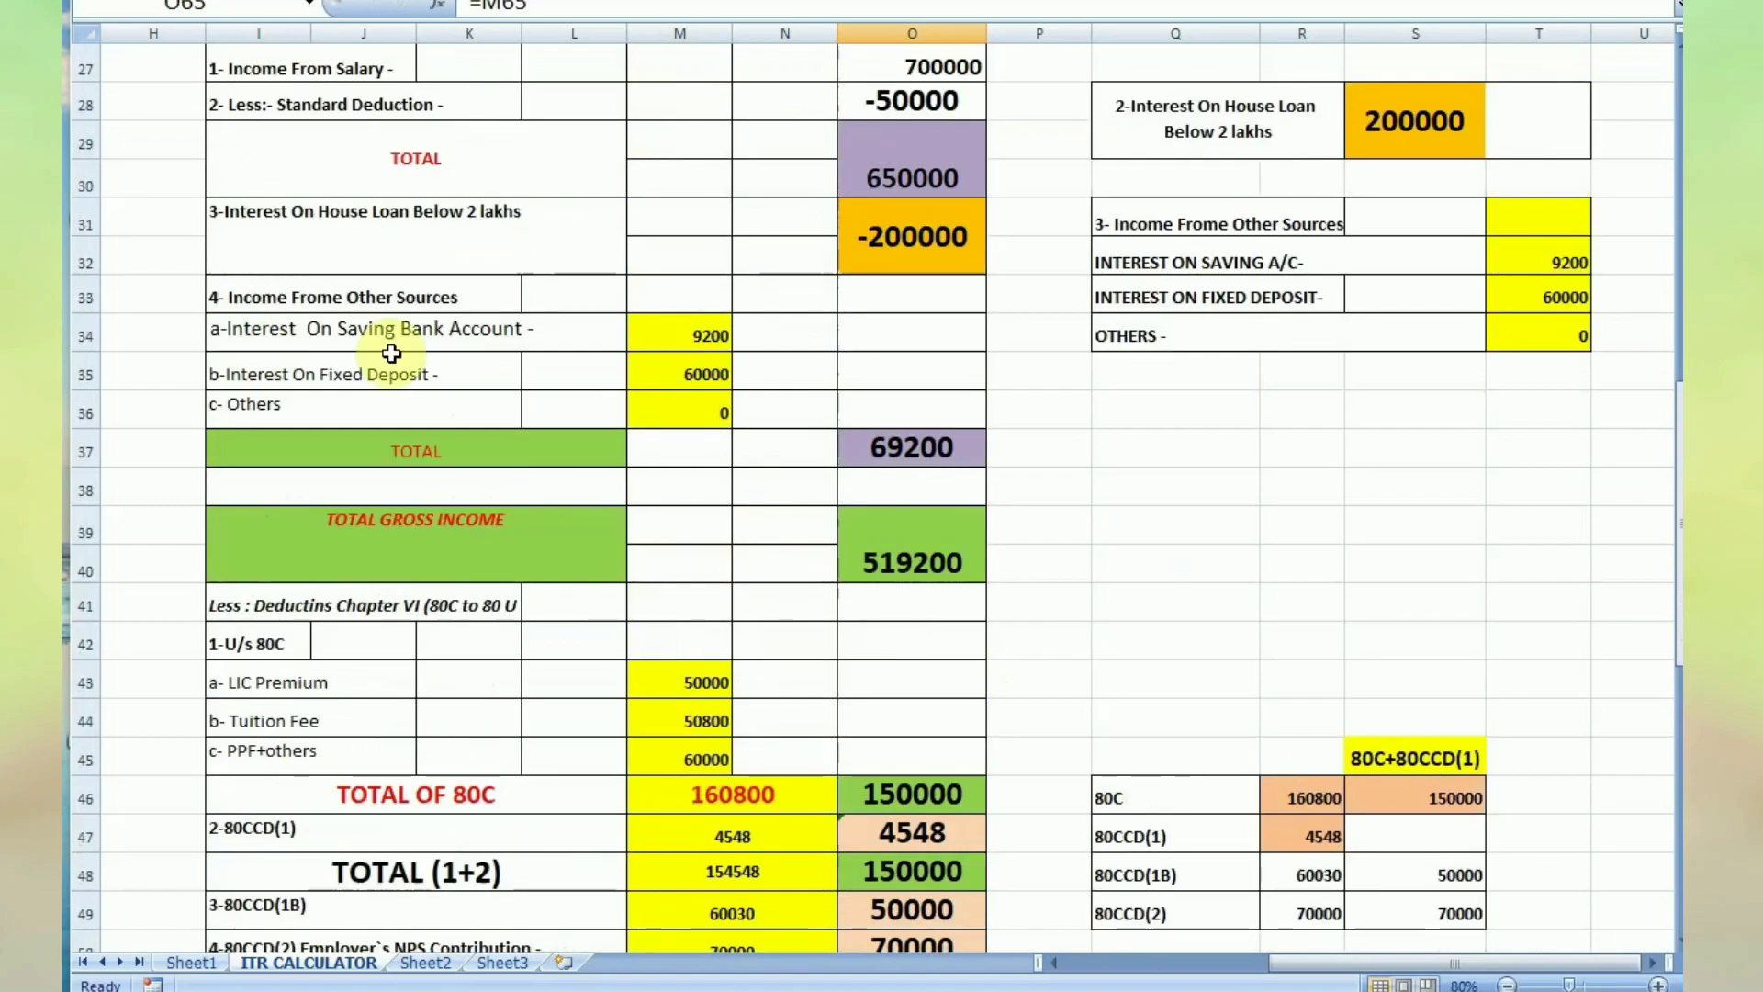
pyautogui.scroll(1, 827, 565)
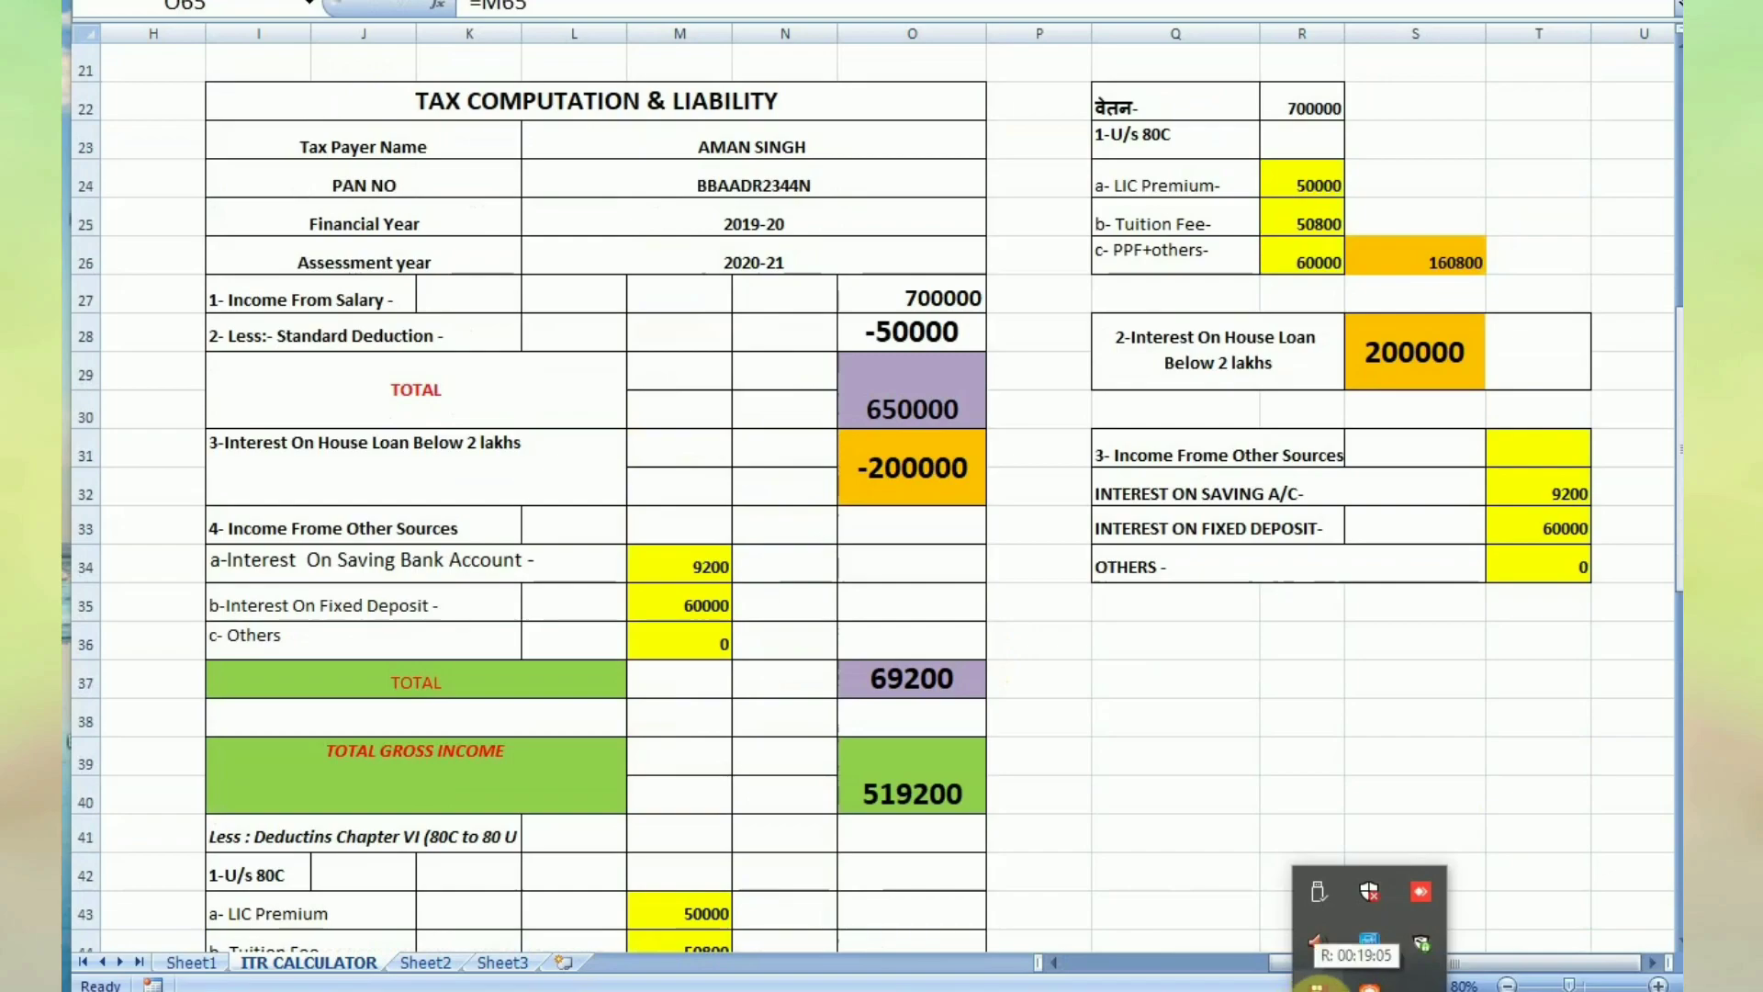
pyautogui.scroll(-5, 990, 670)
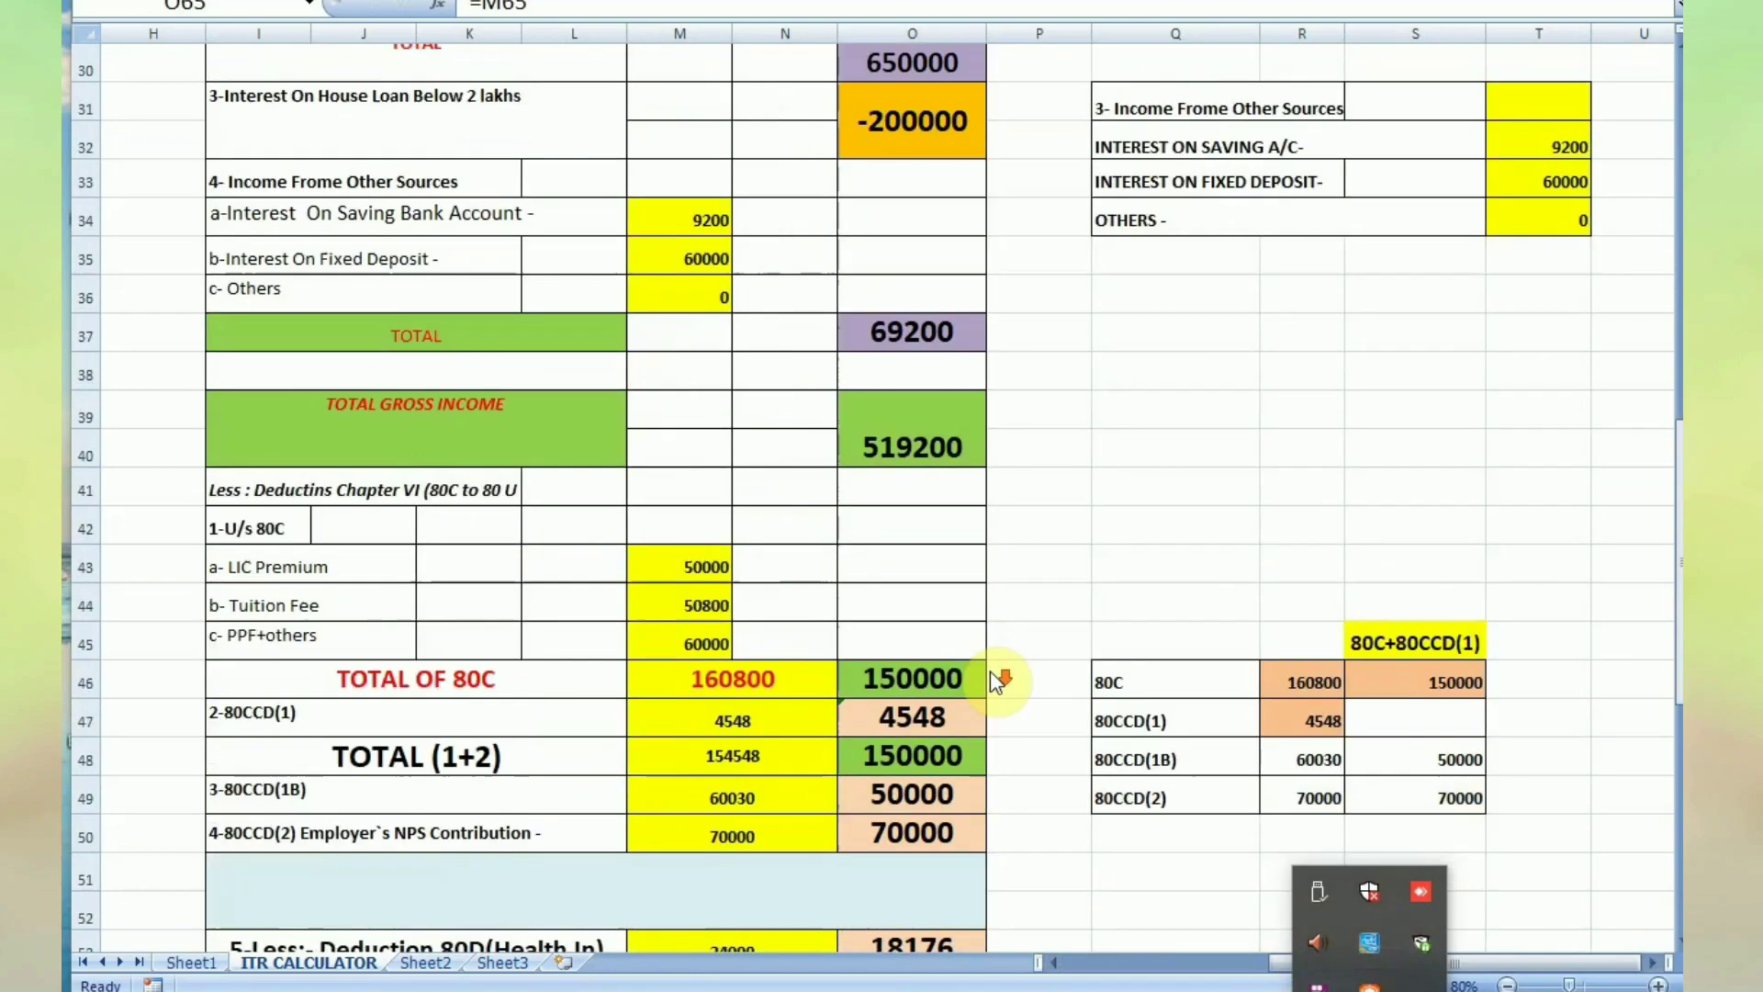
pyautogui.scroll(1, 990, 671)
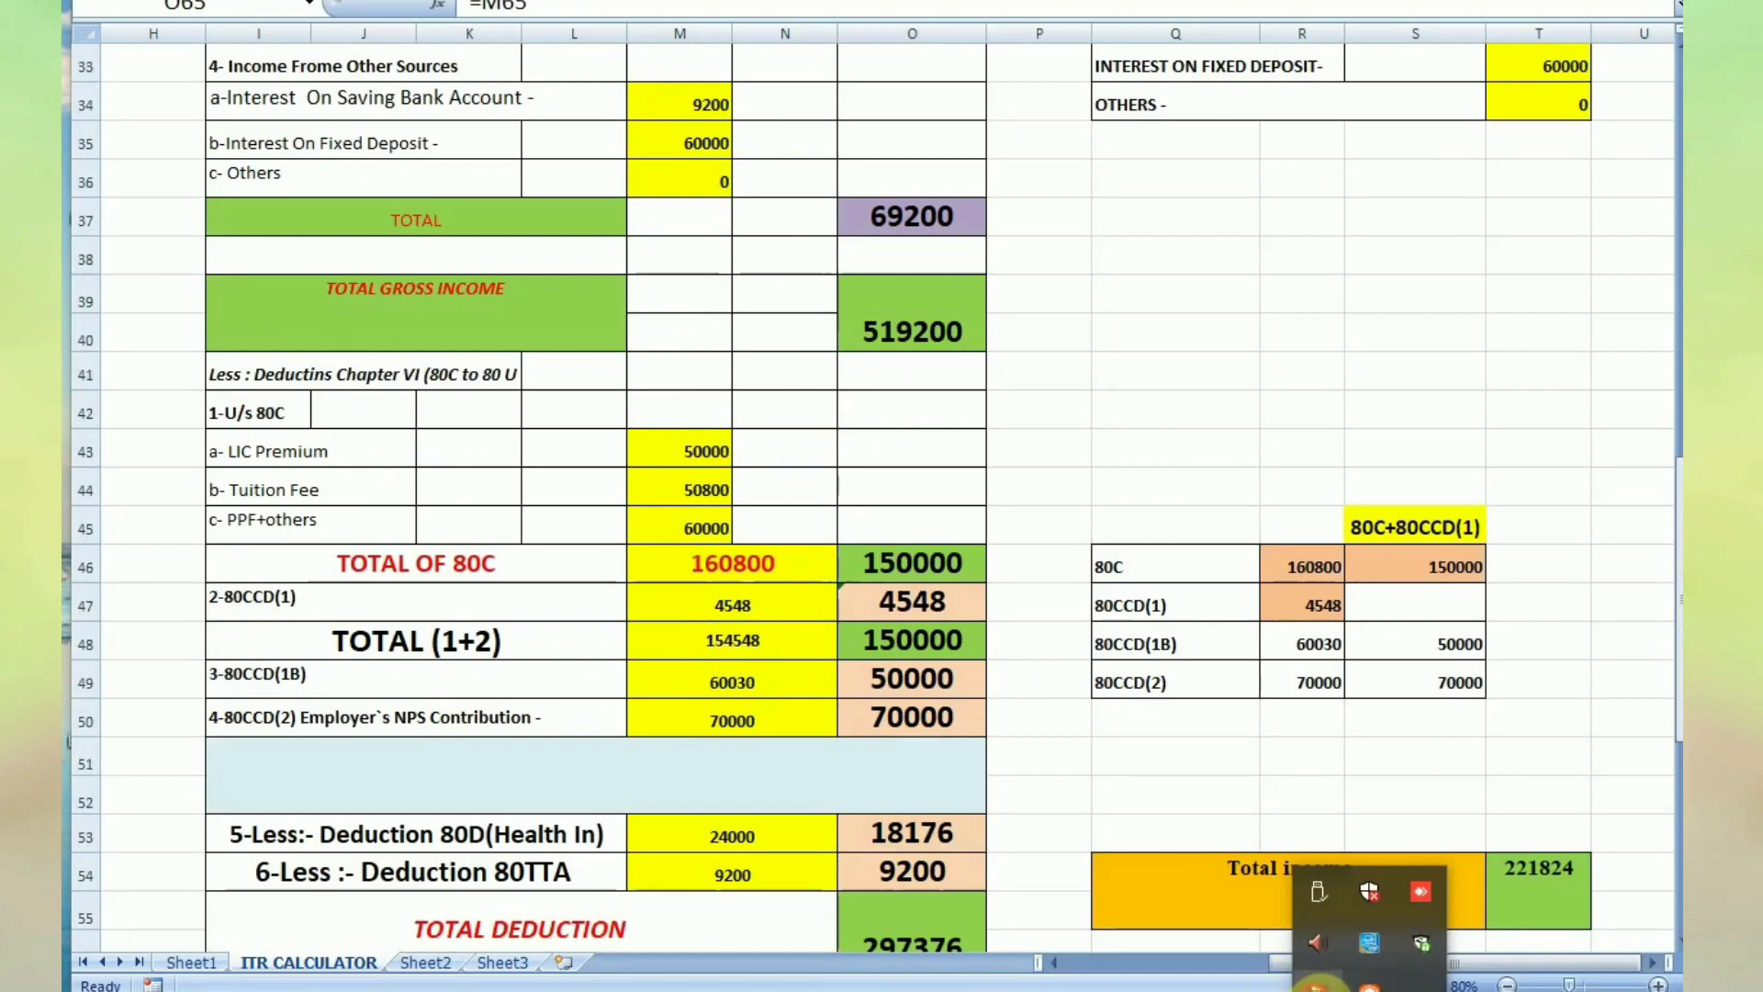
pyautogui.rightClick(1318, 985)
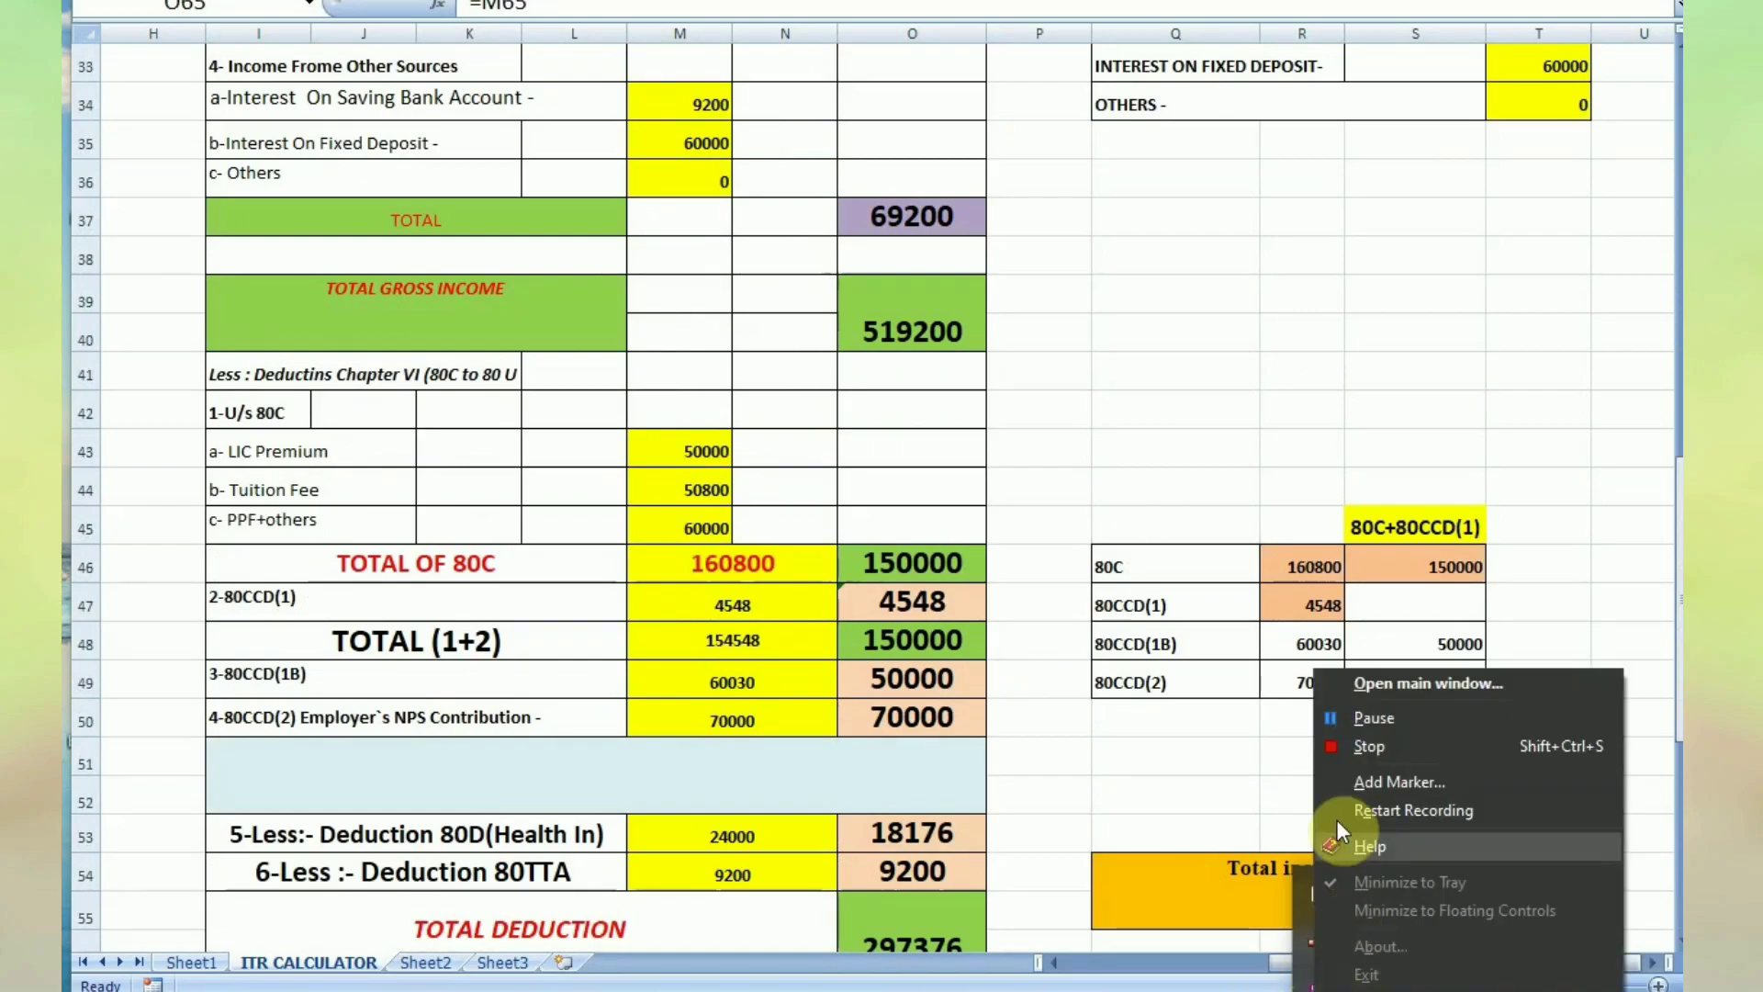
pyautogui.click(1348, 746)
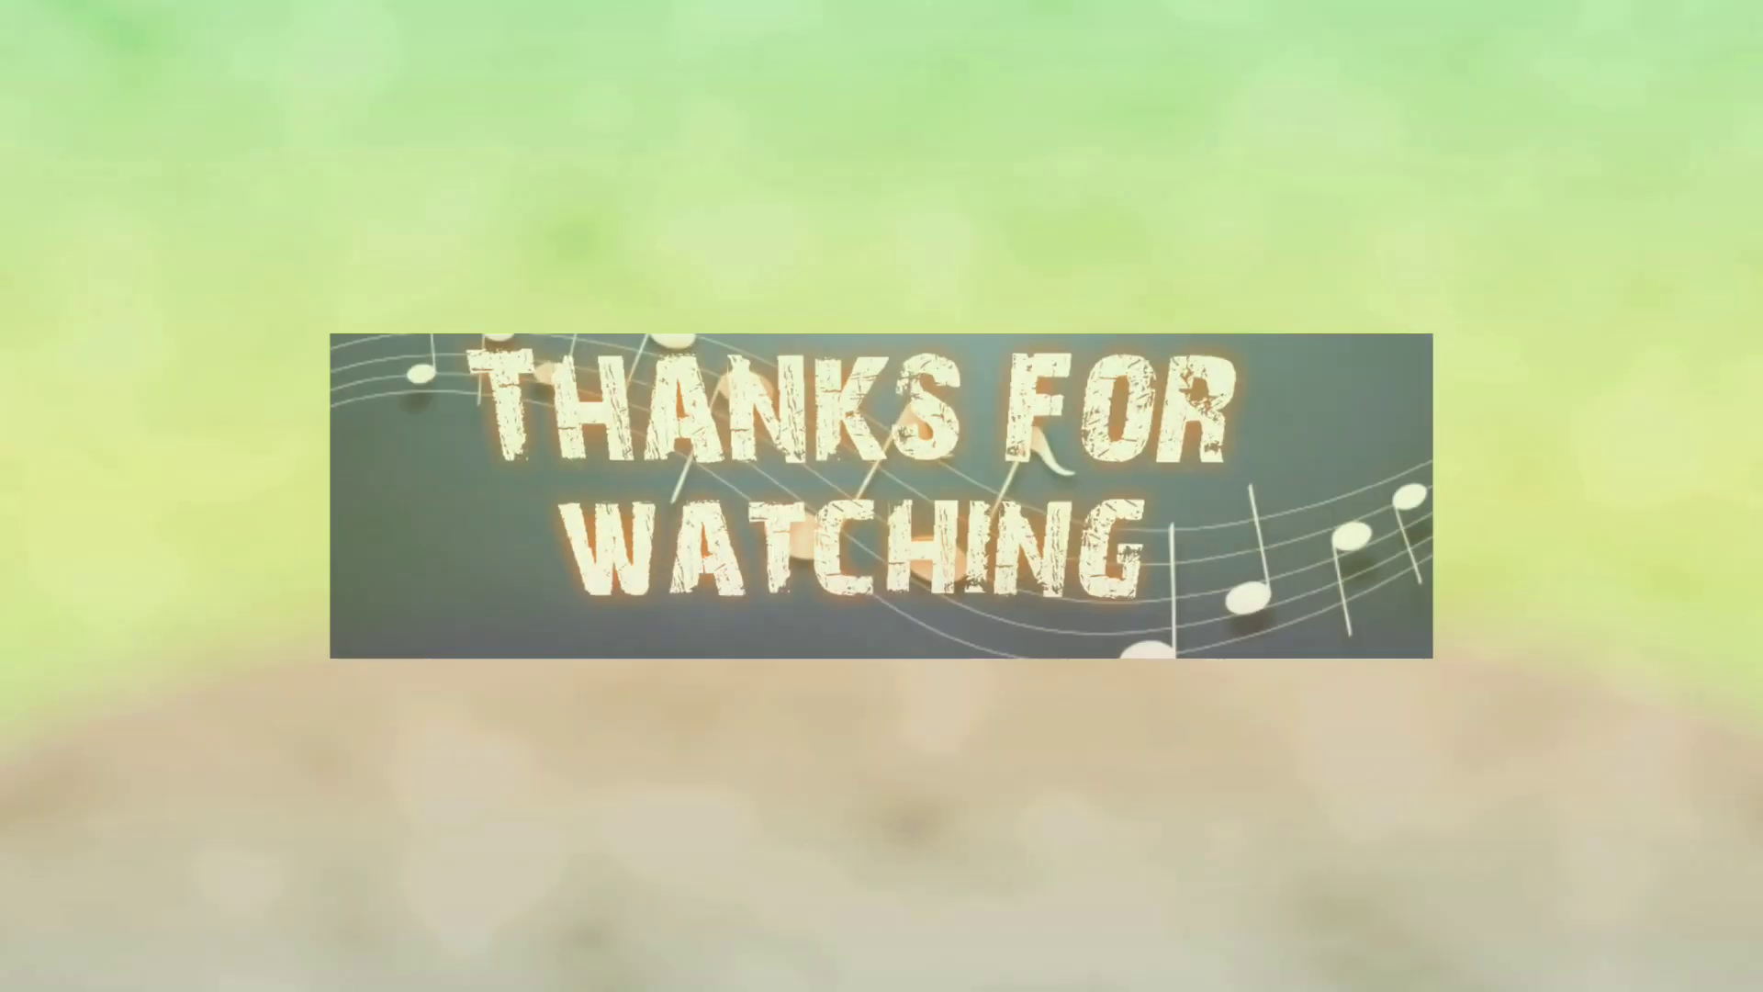